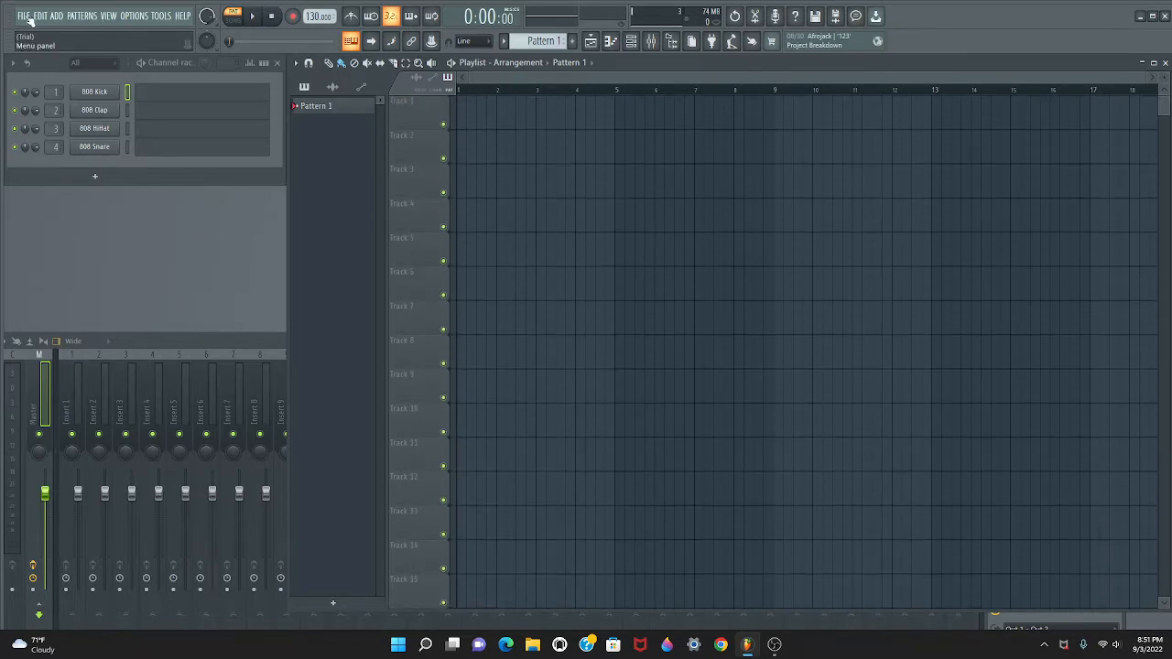
- Open the zipped project paralysis_flp from the Downloads folder
left_click(24, 16)
left_click(41, 53)
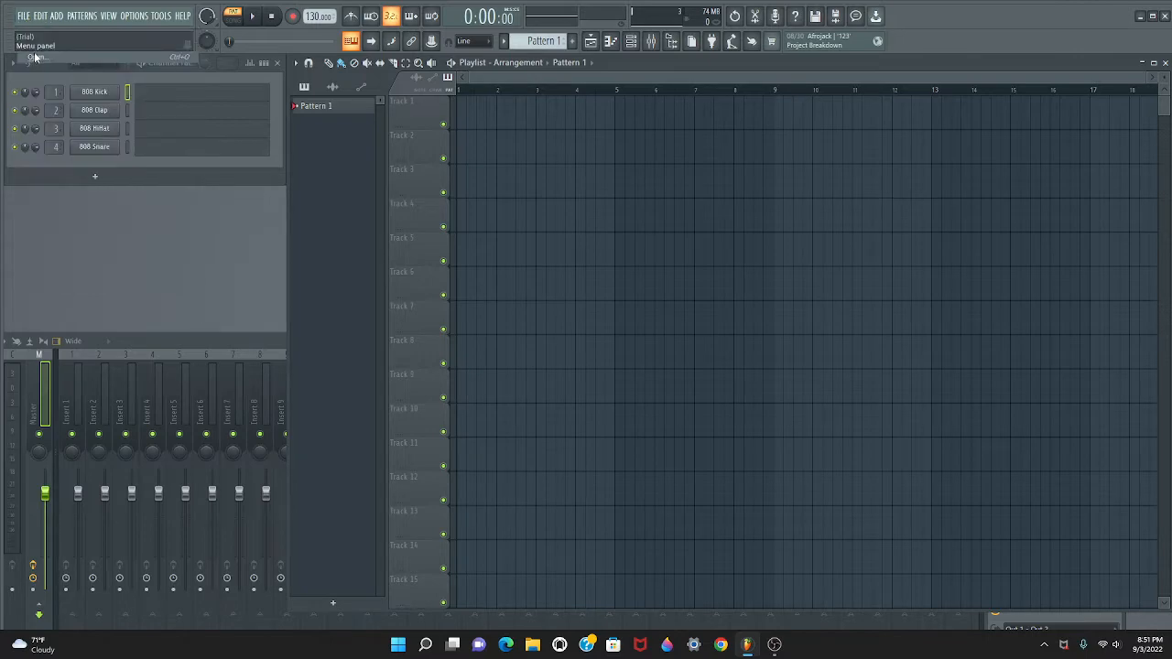
scroll(251, 182, "down", 10)
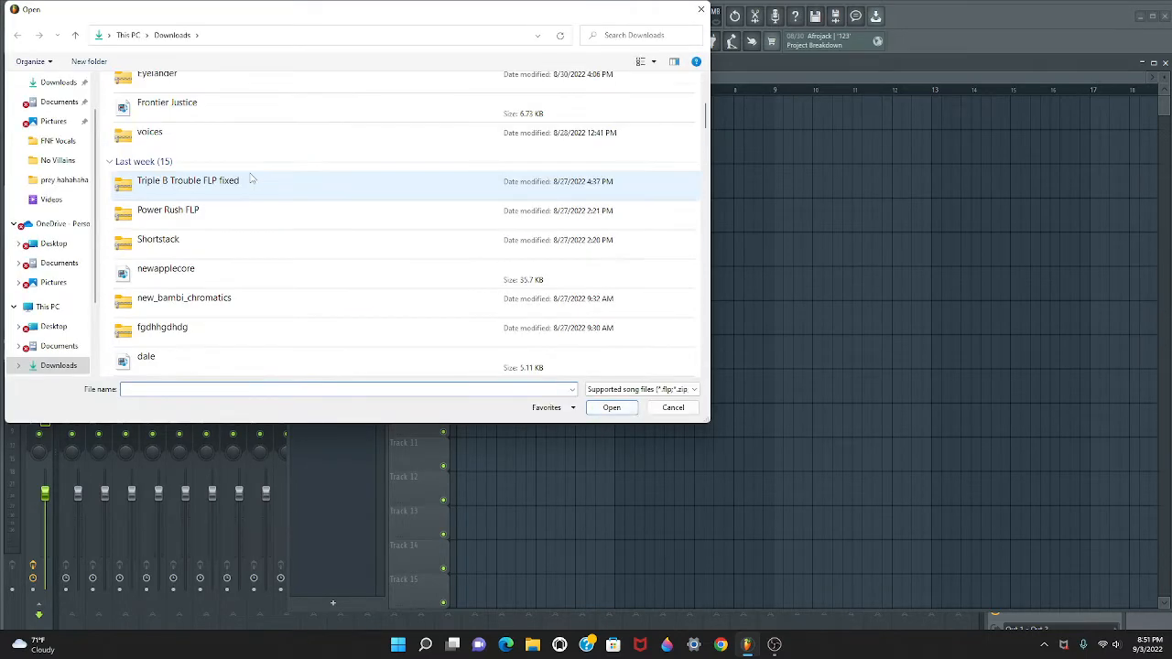
scroll(251, 182, "down", 3)
scroll(252, 182, "down", 6)
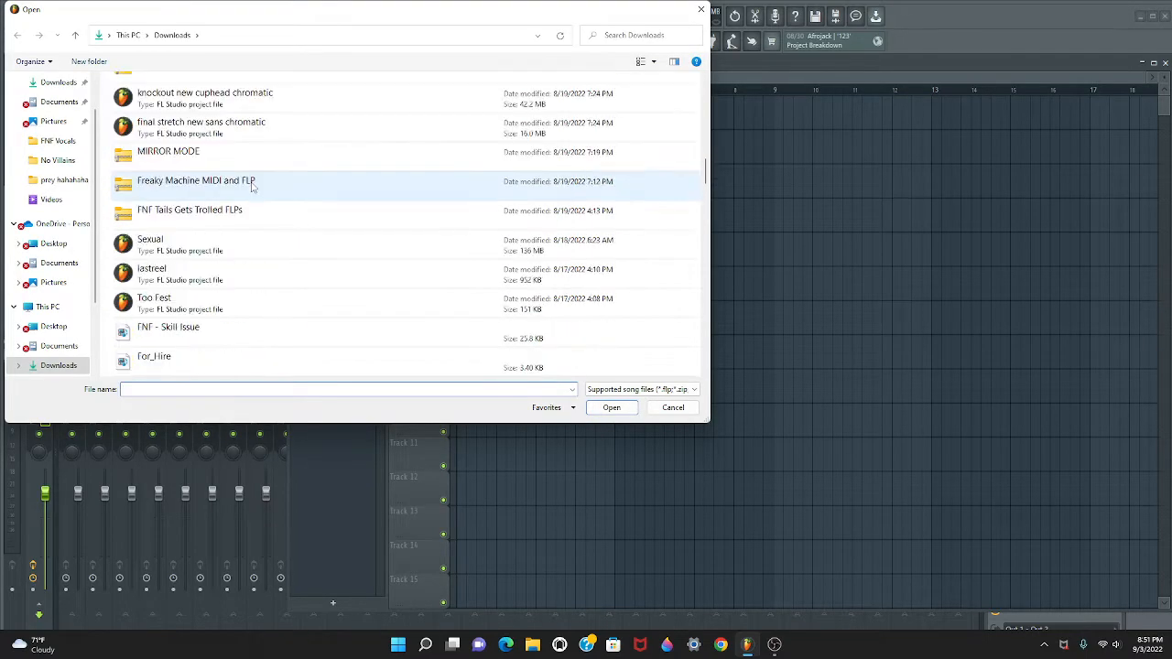
scroll(252, 184, "up", 3)
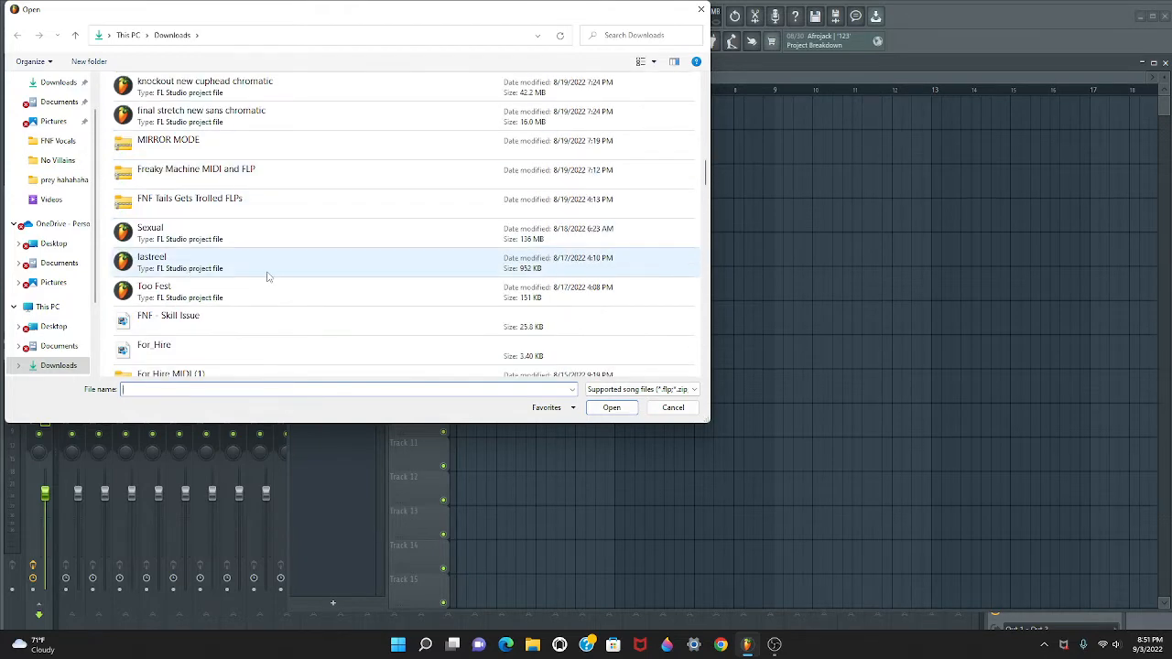
scroll(249, 291, "down", 3)
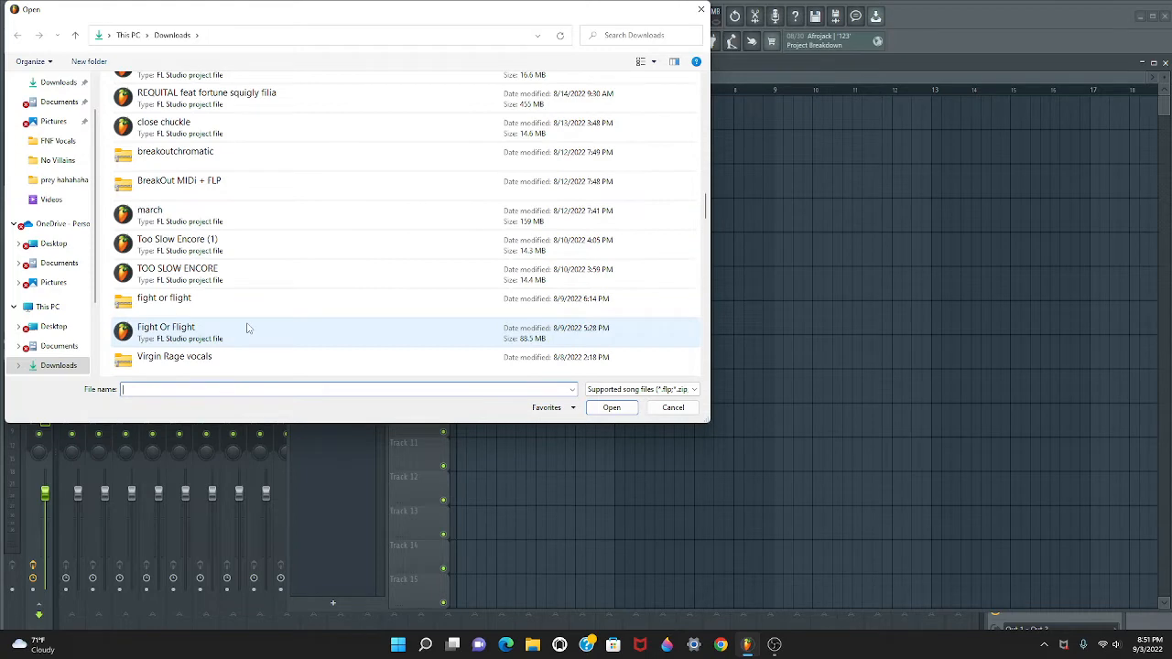
scroll(247, 328, "up", 3)
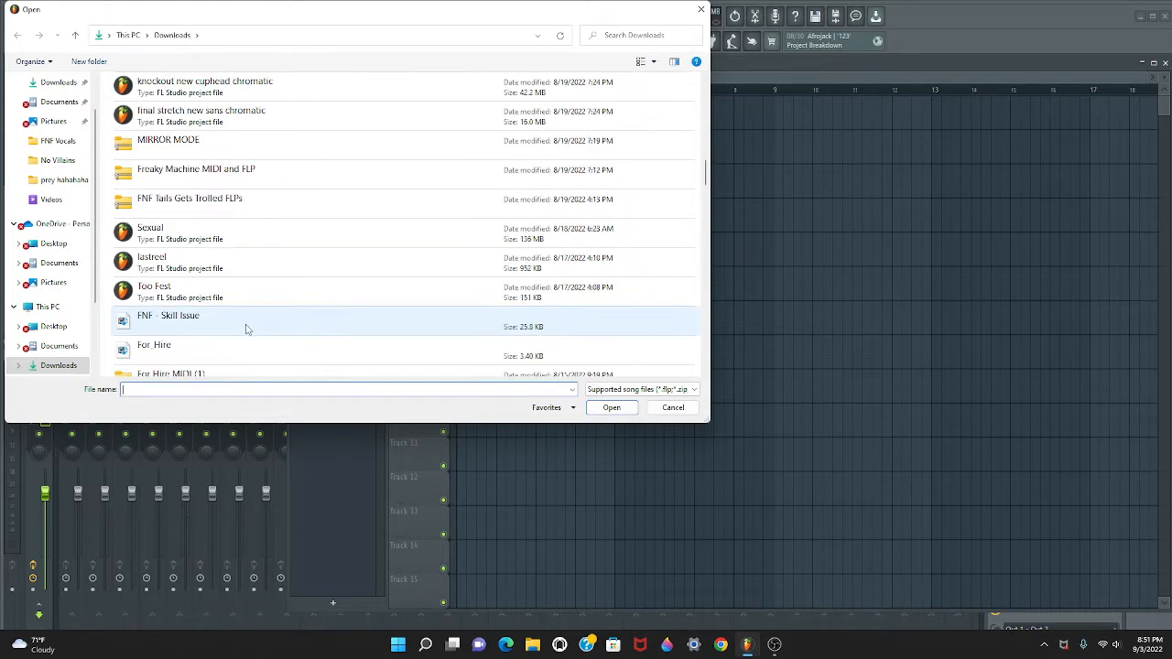
scroll(245, 329, "up", 3)
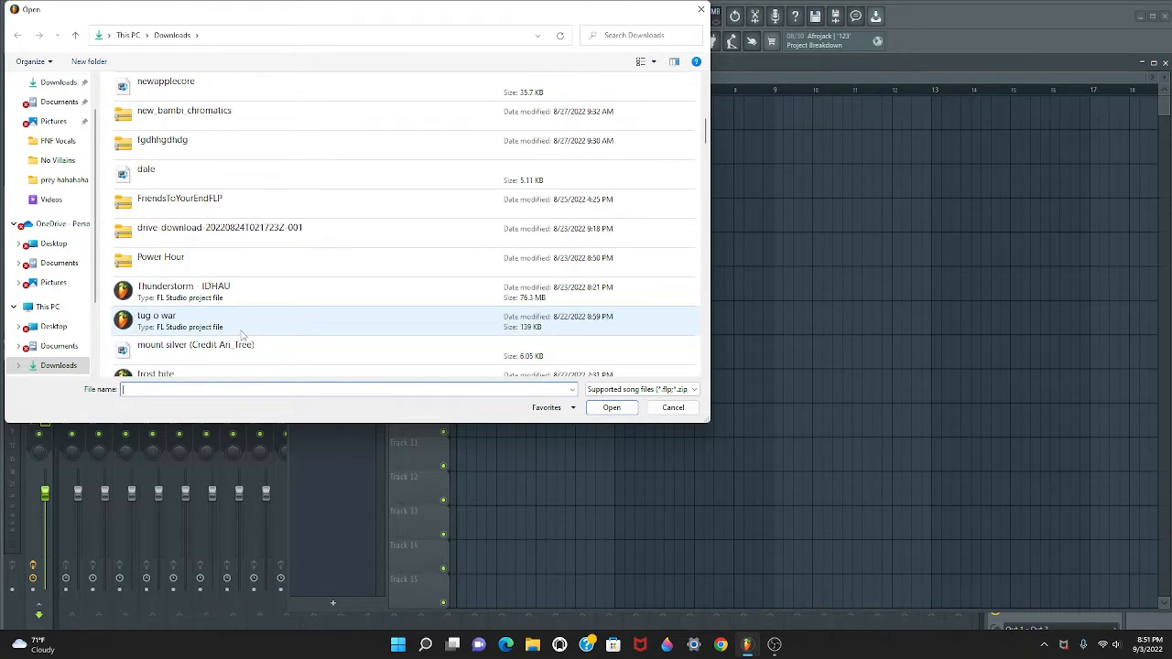
scroll(243, 335, "down", 5)
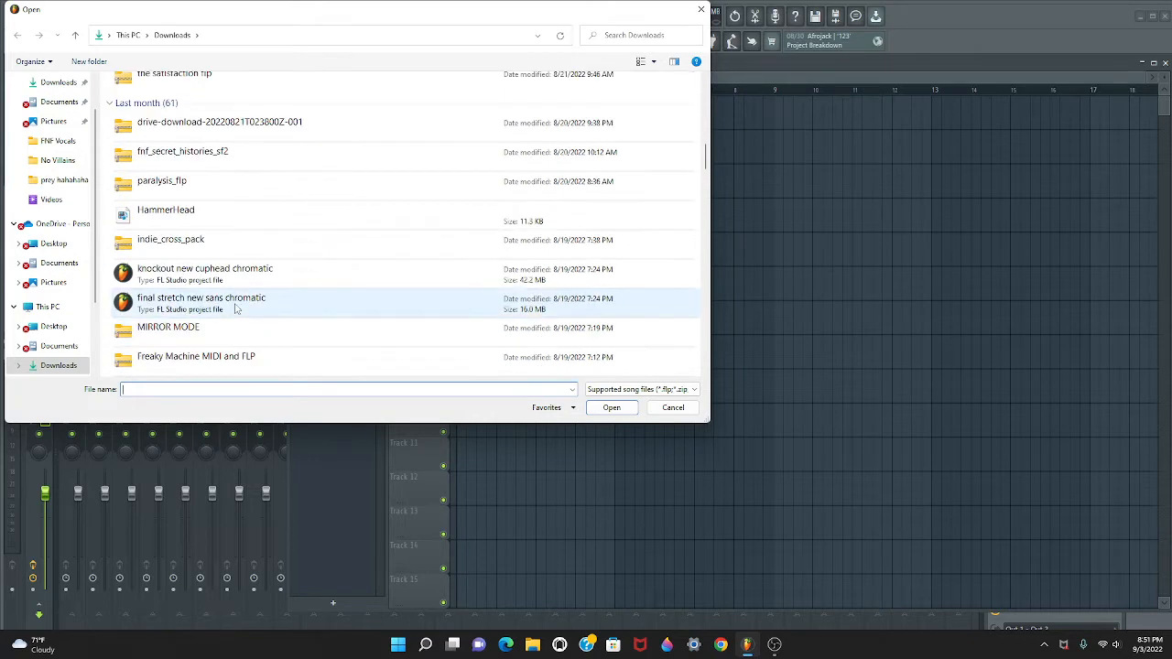
scroll(242, 316, "up", 2)
left_click(182, 253)
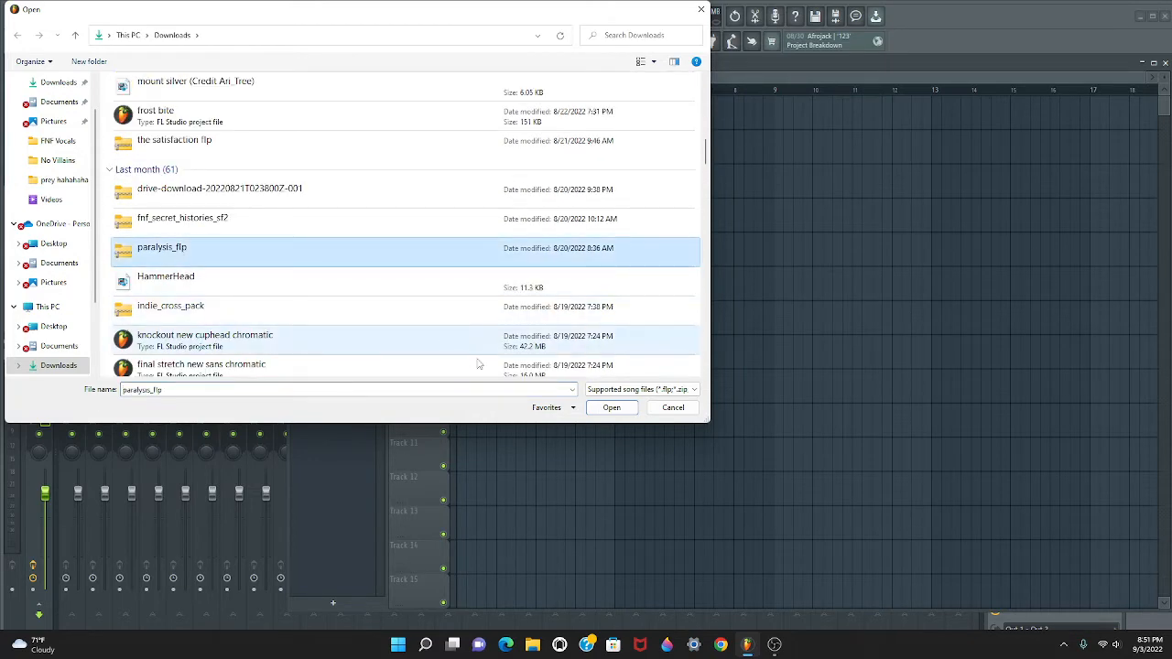
left_click(611, 408)
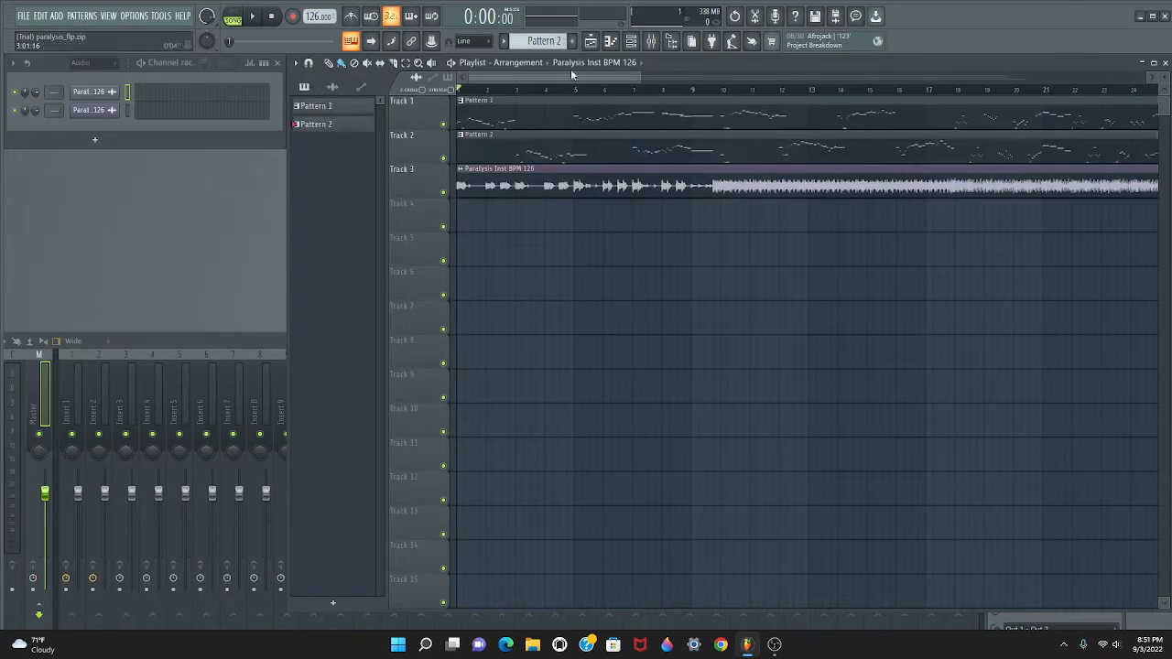
- Play the opening seconds of the arrangement, stop playback, and examine the full length of the clips
left_click_drag(645, 82, 1086, 79)
key("space")
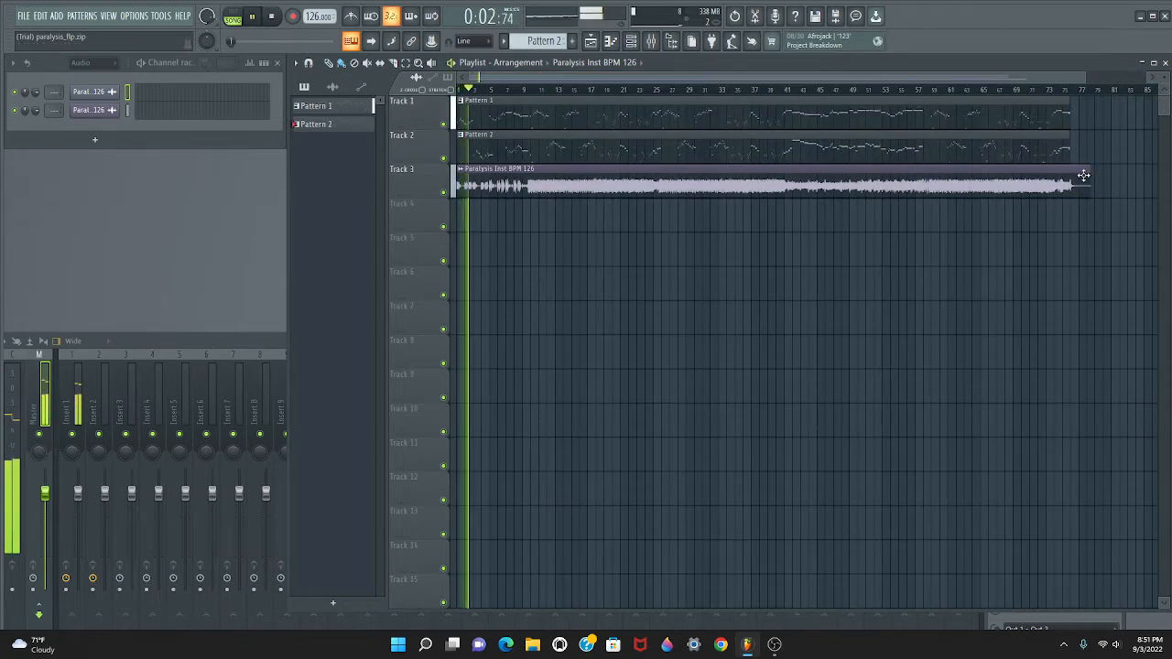
key("space")
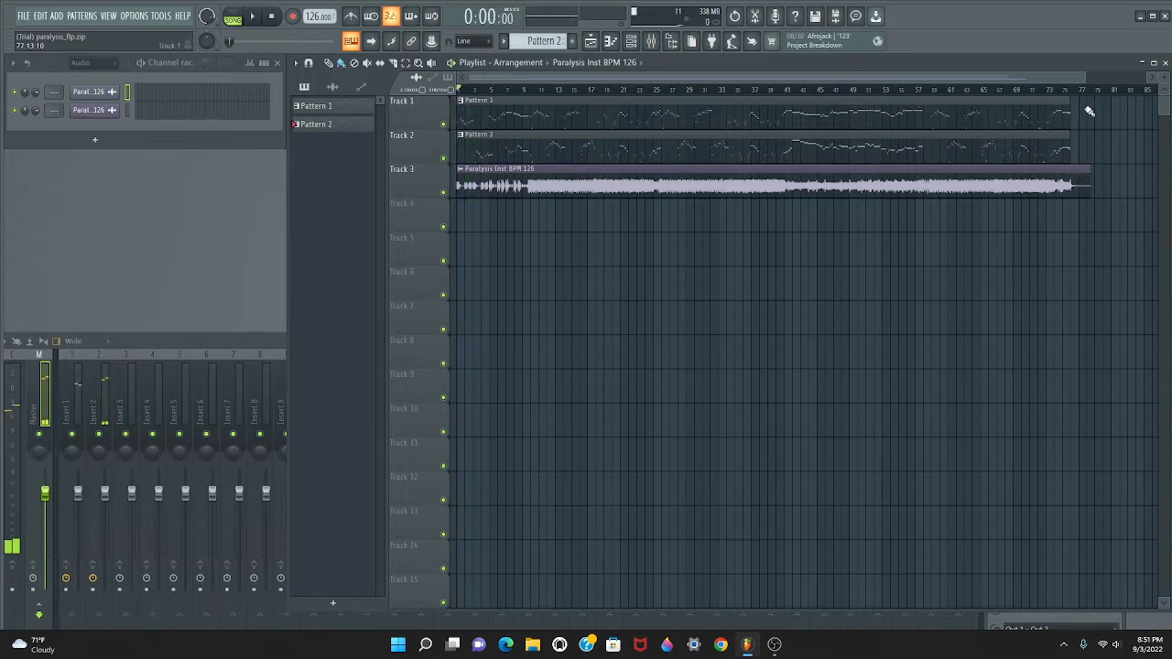
left_click_drag(1086, 81, 731, 78)
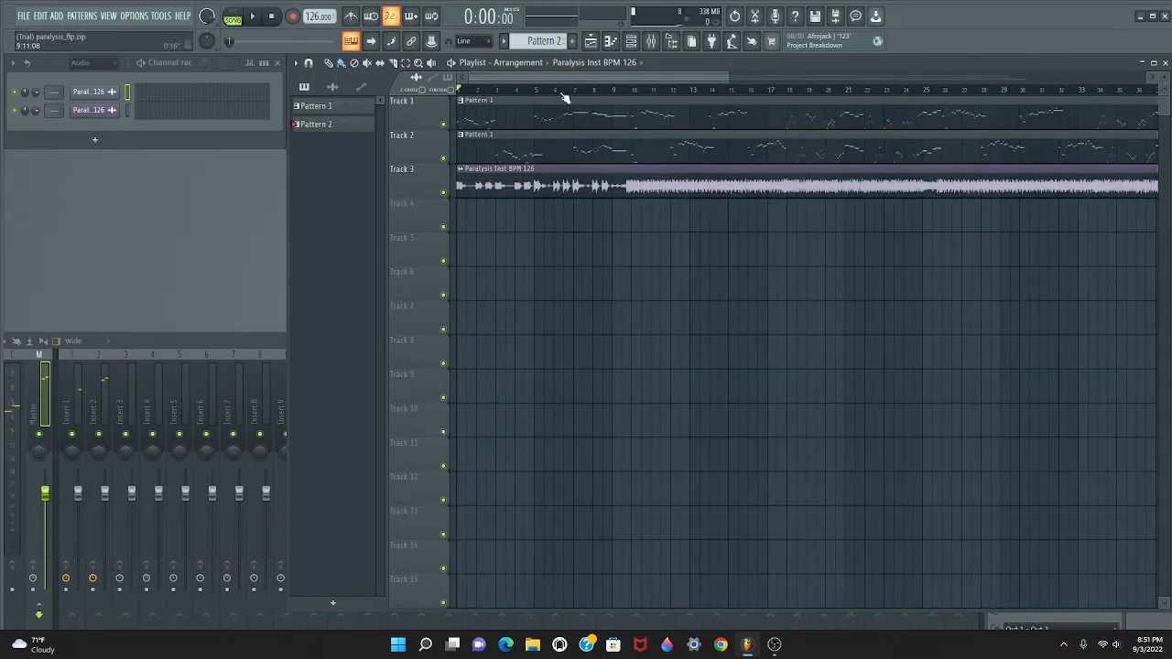
- Select Pattern 1 as the active pattern to show its channels
left_click(330, 107)
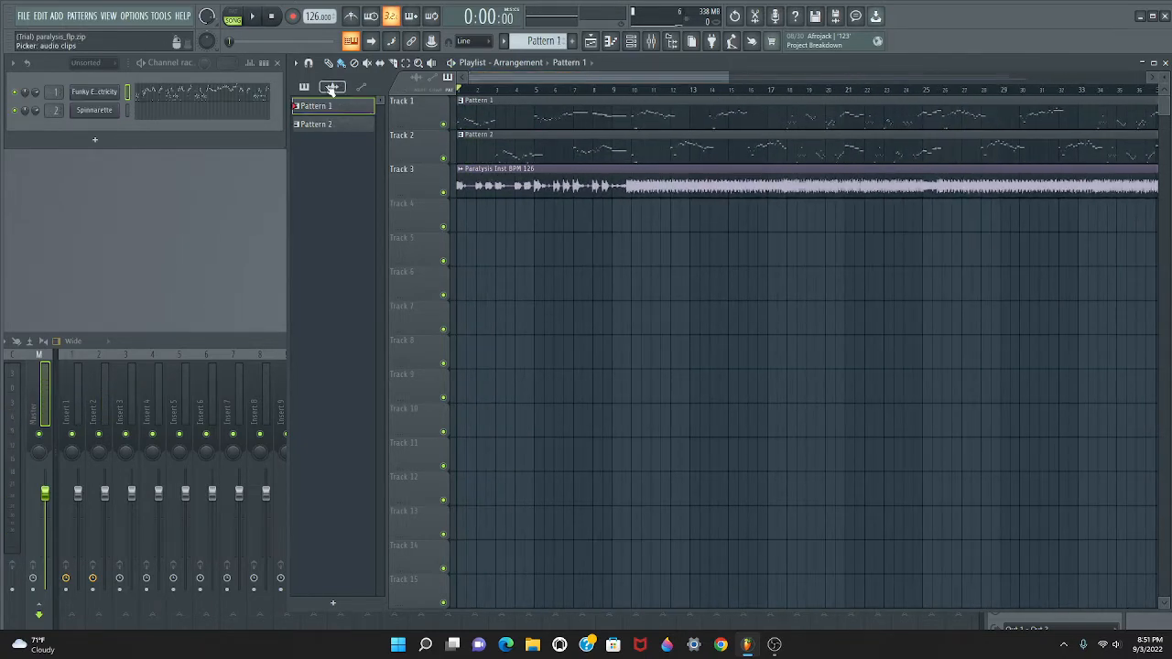
left_click(100, 142)
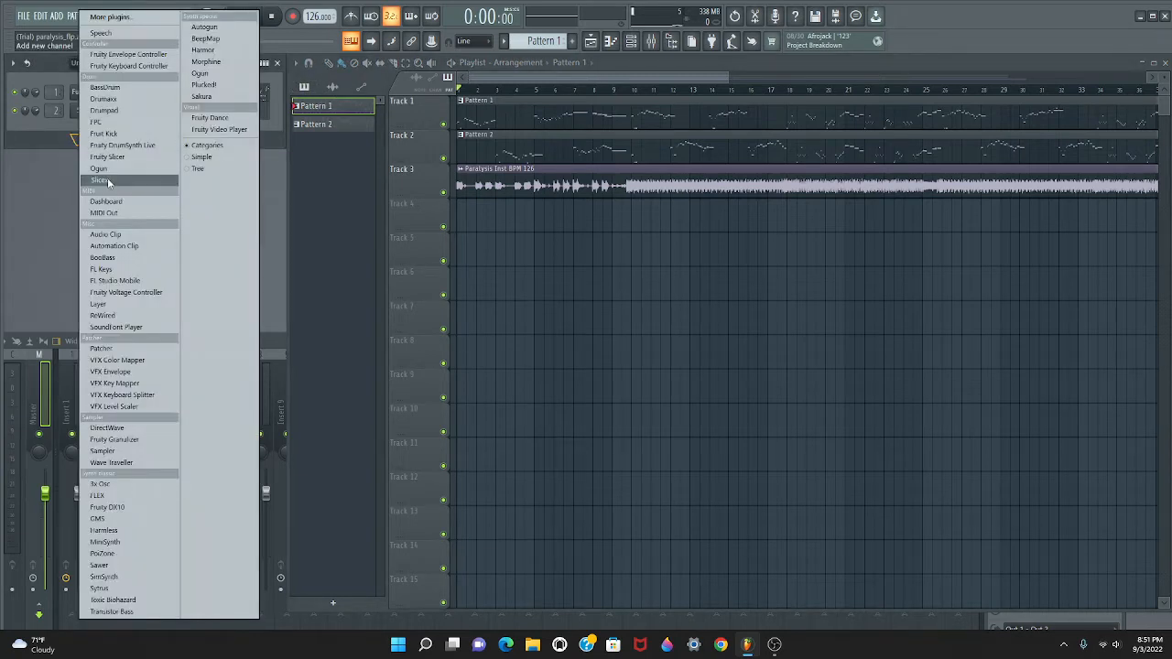
left_click(49, 140)
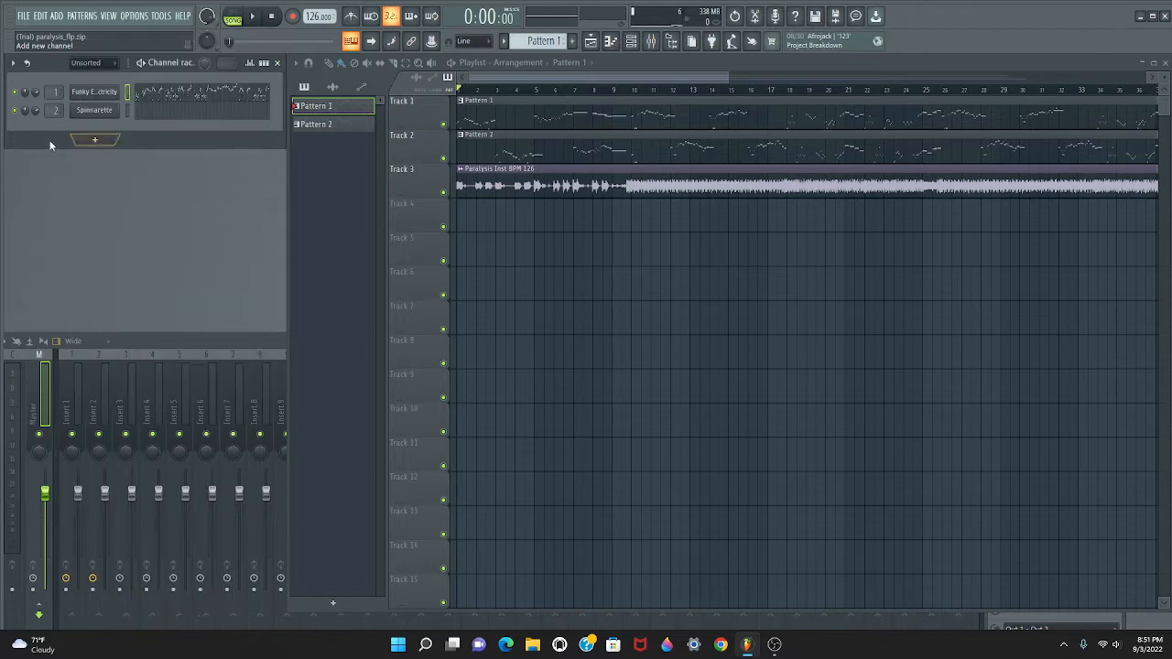
- Look through the installed Fruity generators in the plugin database for the Soundfont Player
left_click(671, 40)
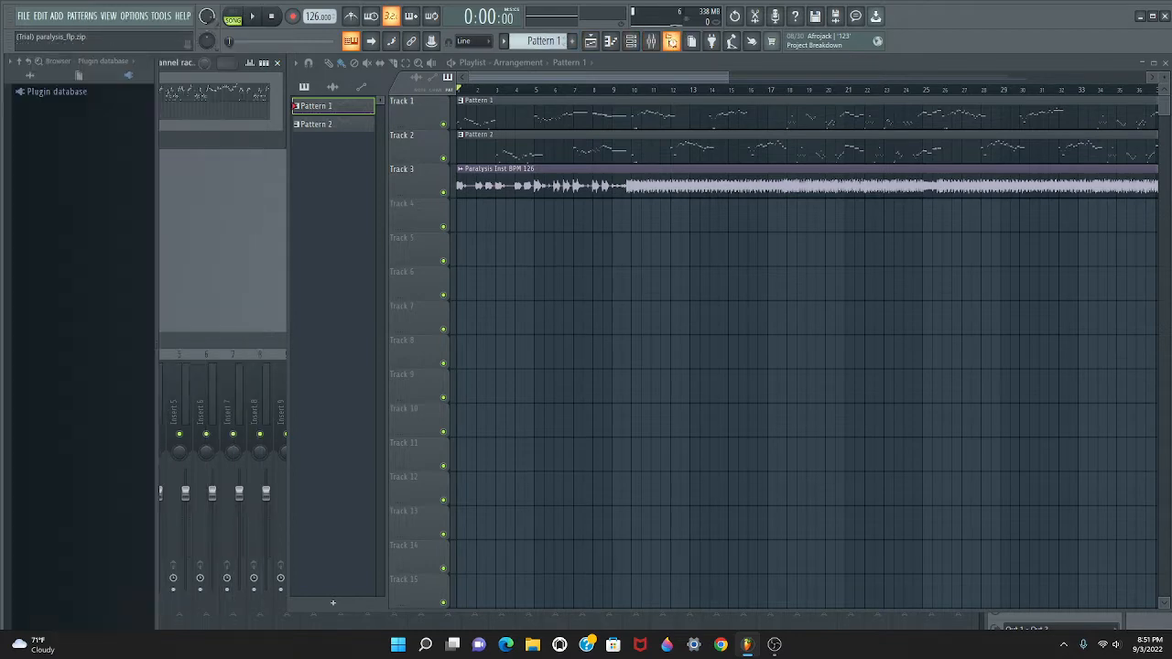
left_click(39, 77)
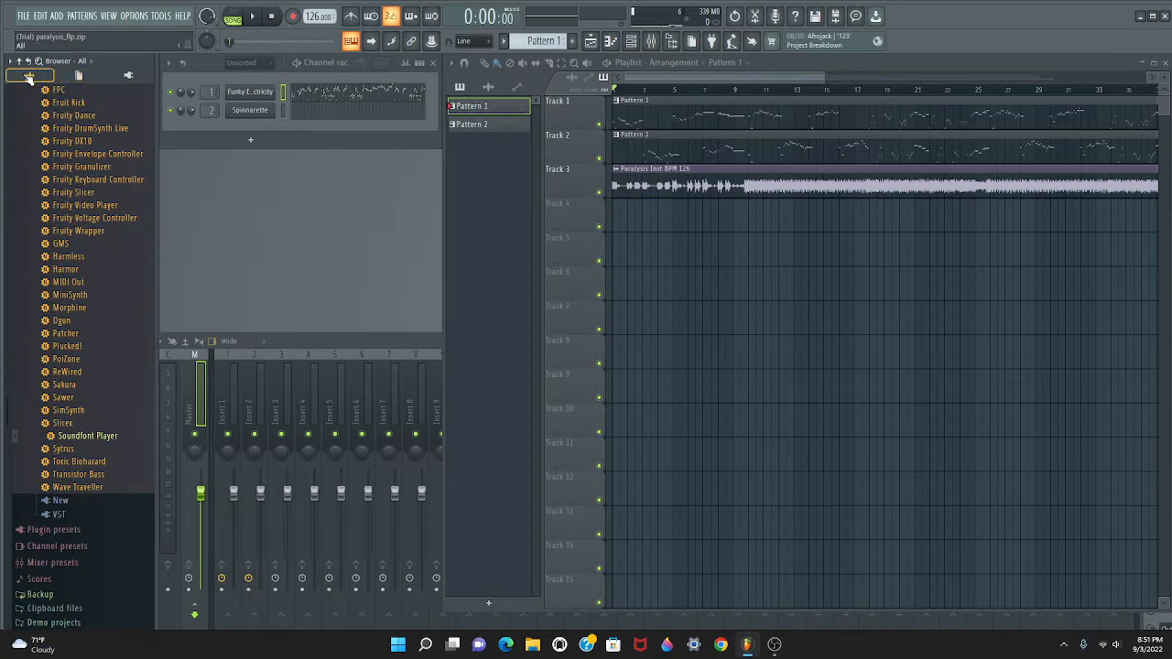
scroll(96, 341, "up", 5)
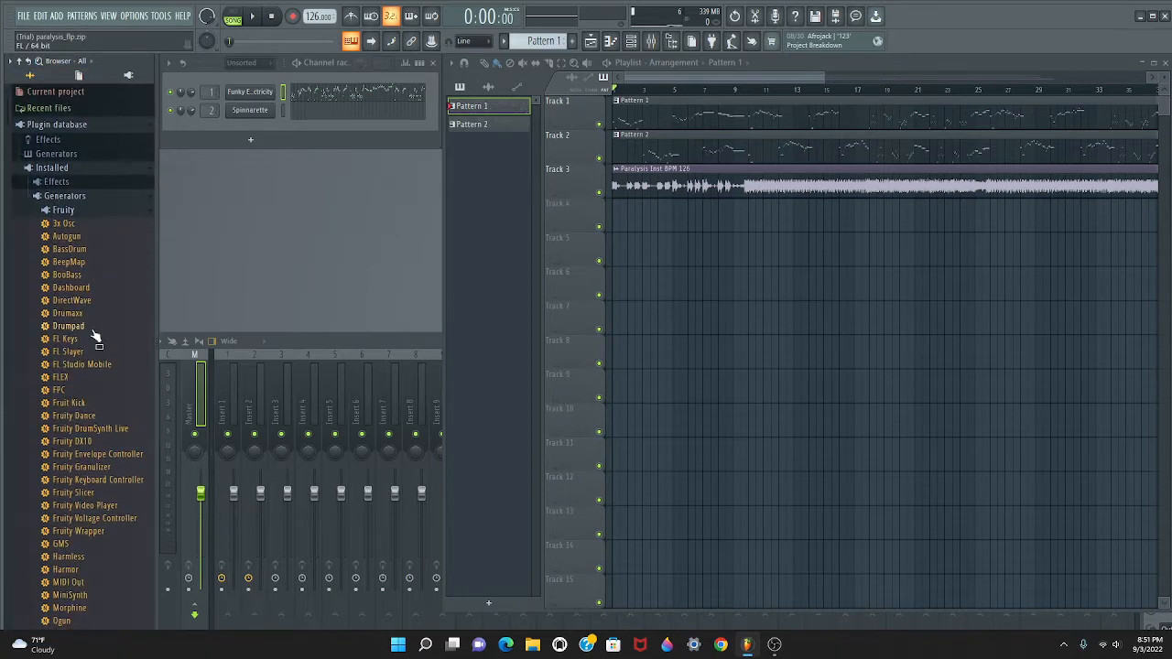
left_click(53, 126)
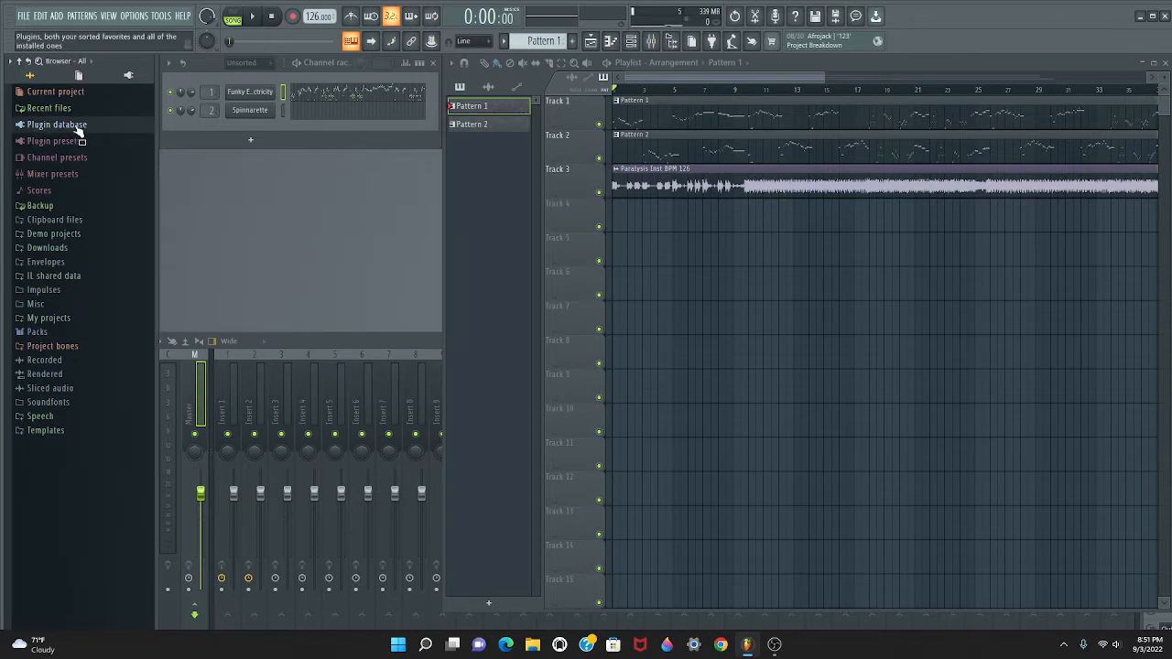
left_click(77, 127)
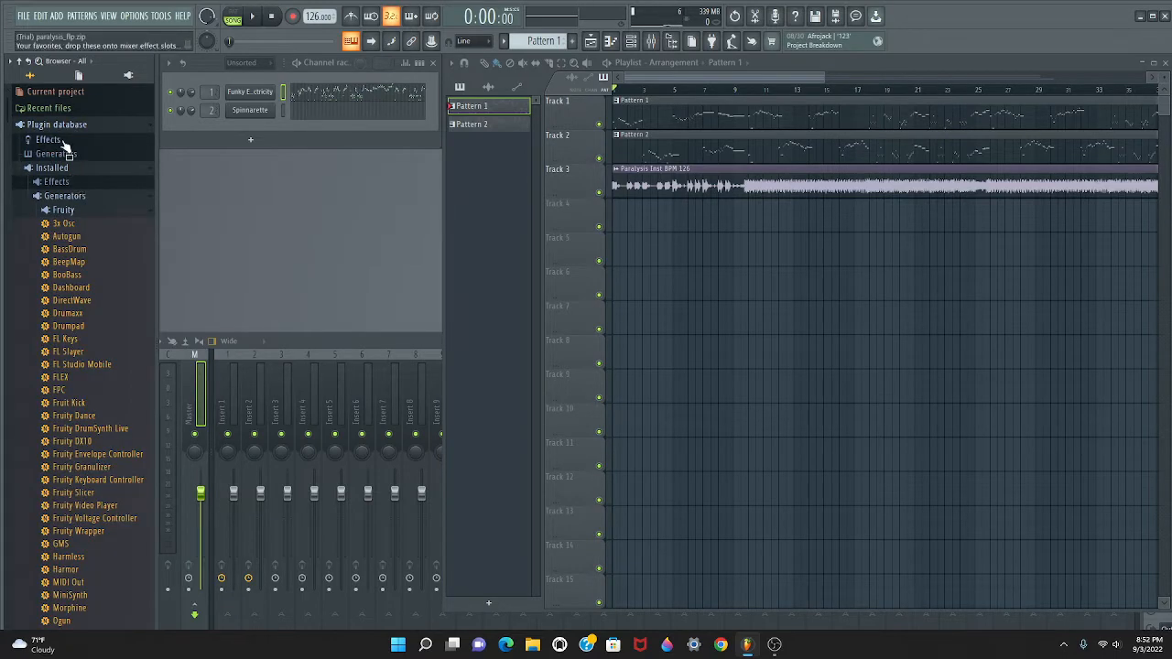
left_click(60, 170)
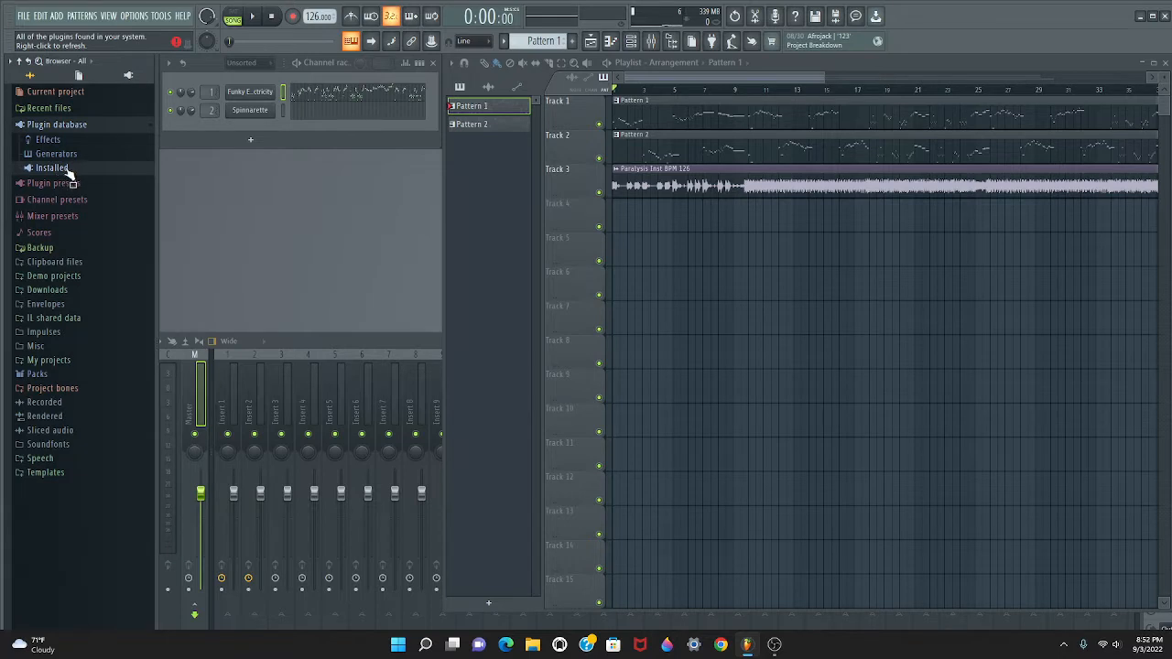
left_click(69, 172)
left_click(71, 196)
left_click(77, 197)
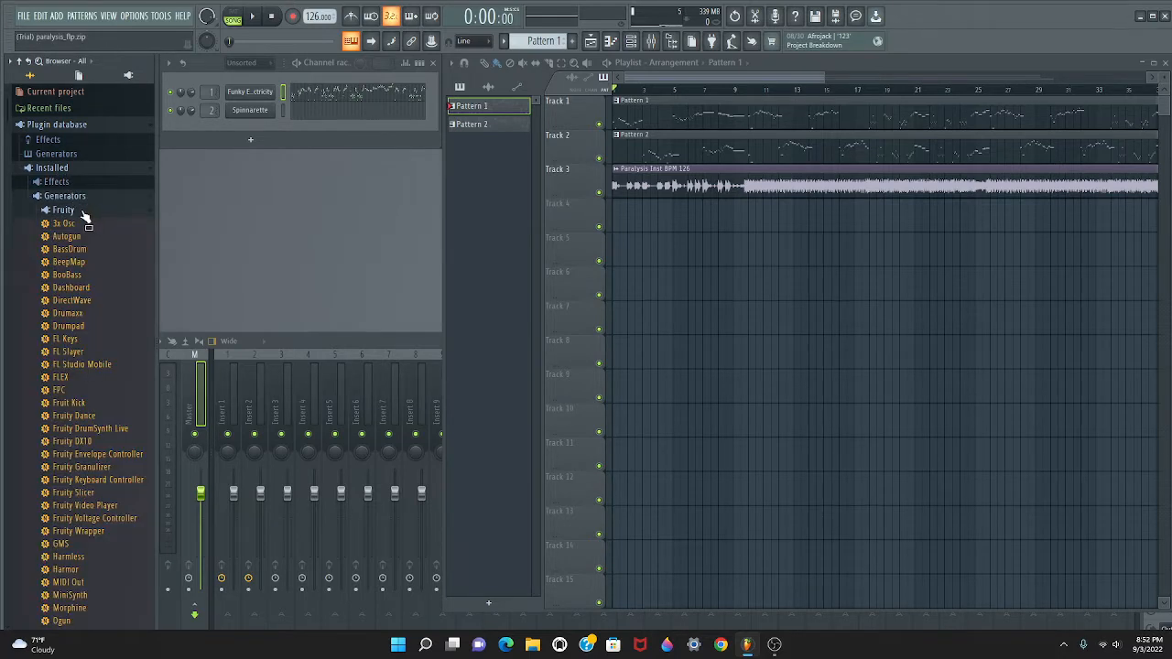
scroll(83, 218, "down", 2)
scroll(83, 218, "down", 8)
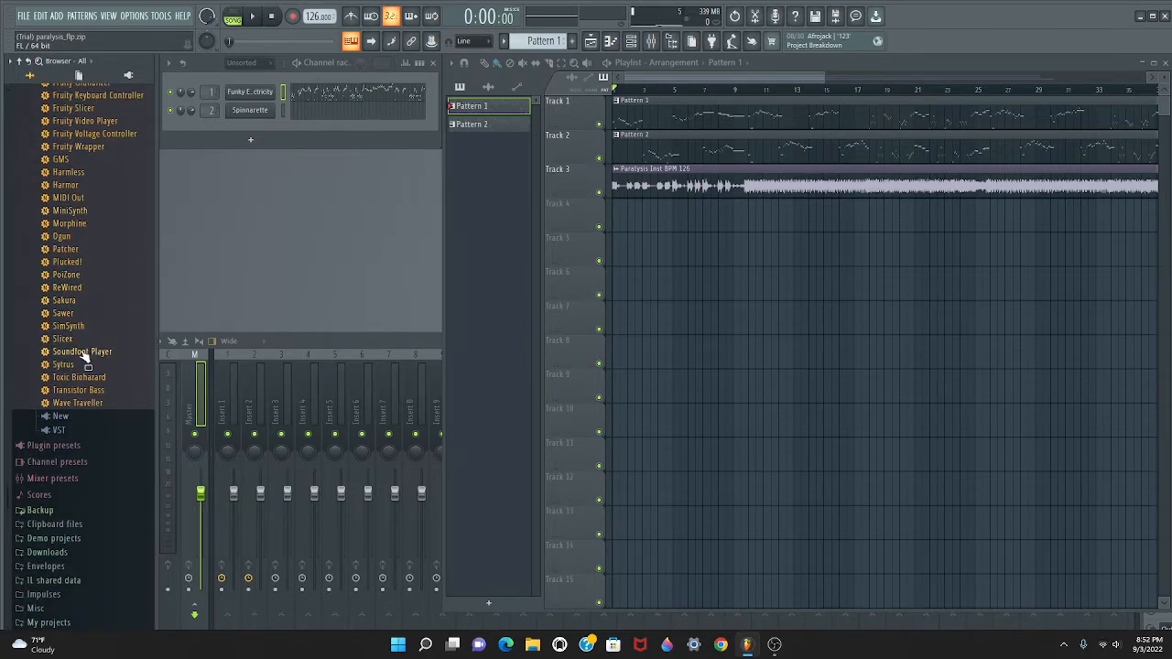
- Add a SoundFont Player channel to the channel rack and move its window clear of the rack
left_click(248, 139)
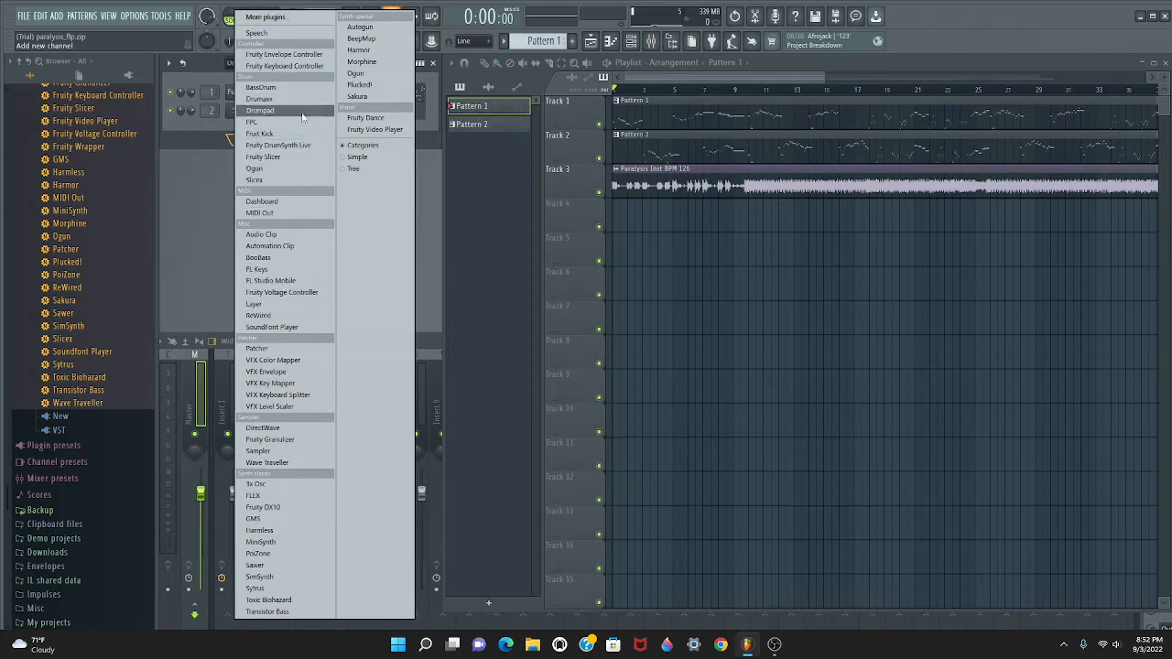
left_click(289, 331)
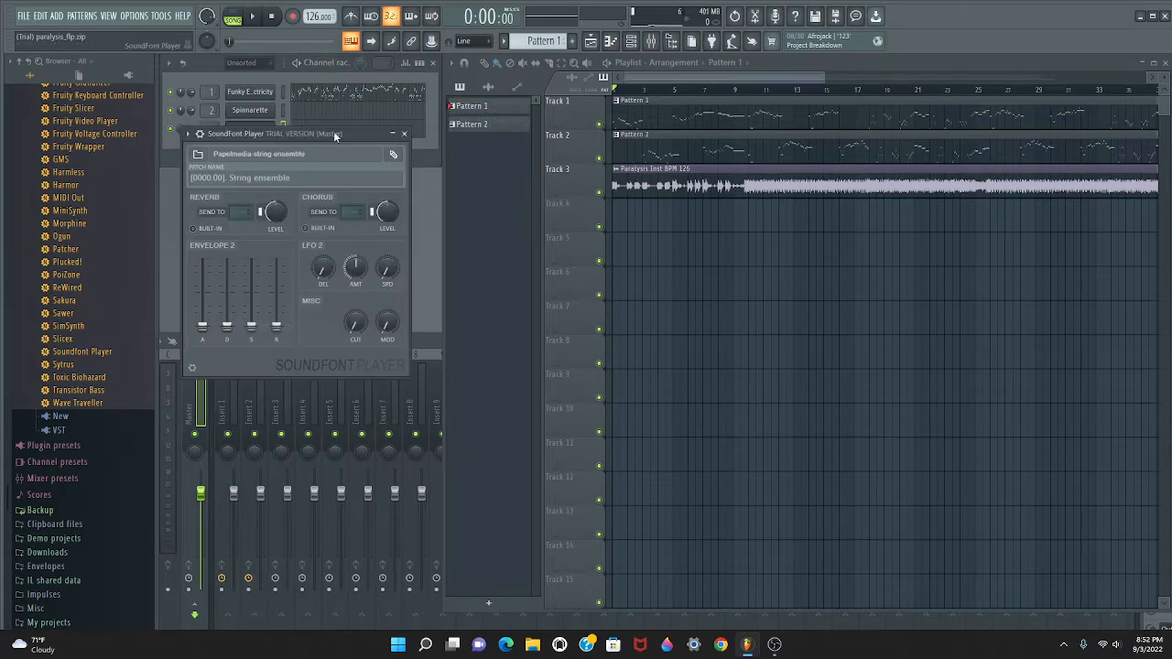
left_click_drag(335, 136, 639, 139)
- Load the Nikku soundfont from the FNF Vocals folder into the SoundFont Player and move its window aside
left_click(505, 157)
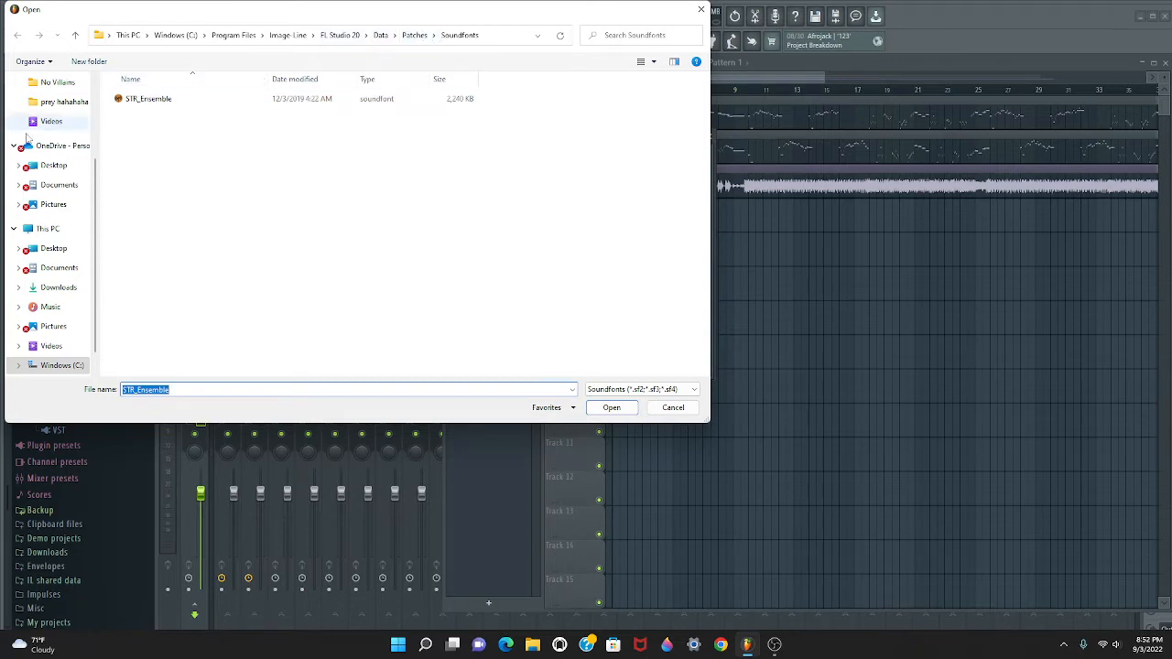
scroll(52, 165, "up", 3)
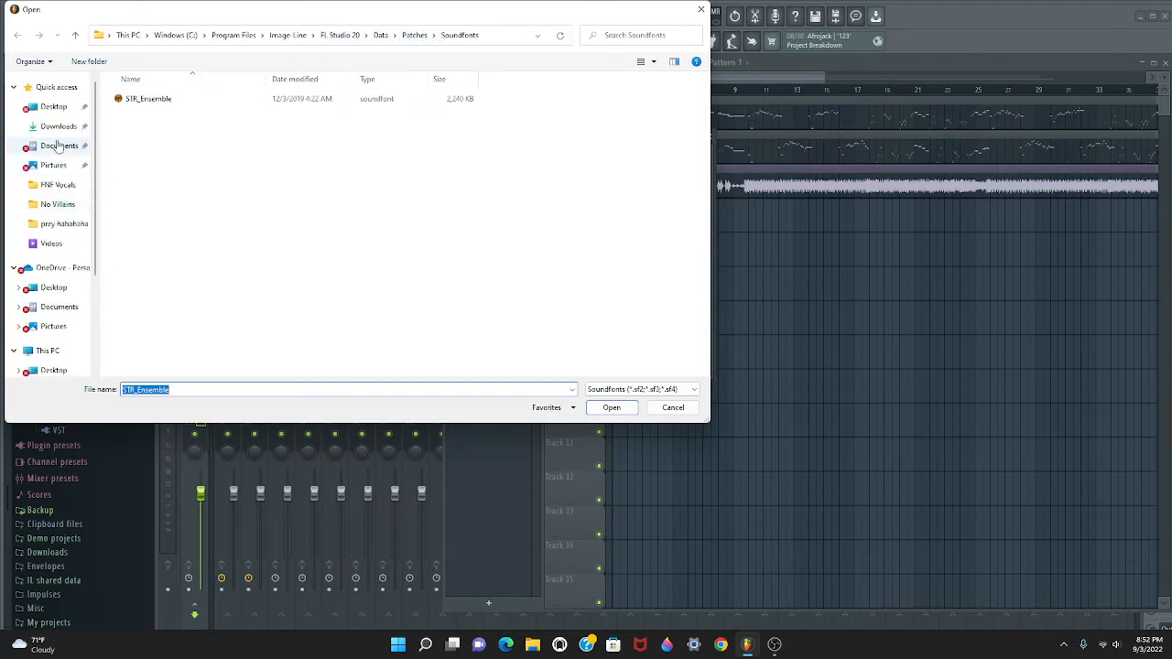
left_click(57, 184)
left_click(176, 101)
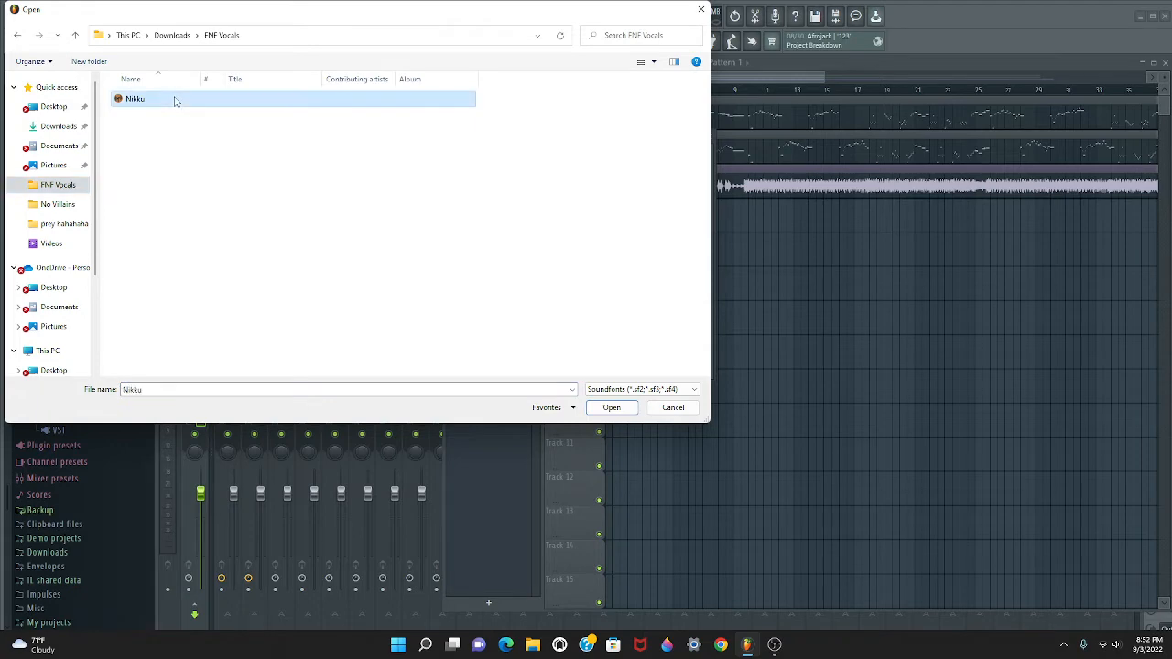
left_click(610, 408)
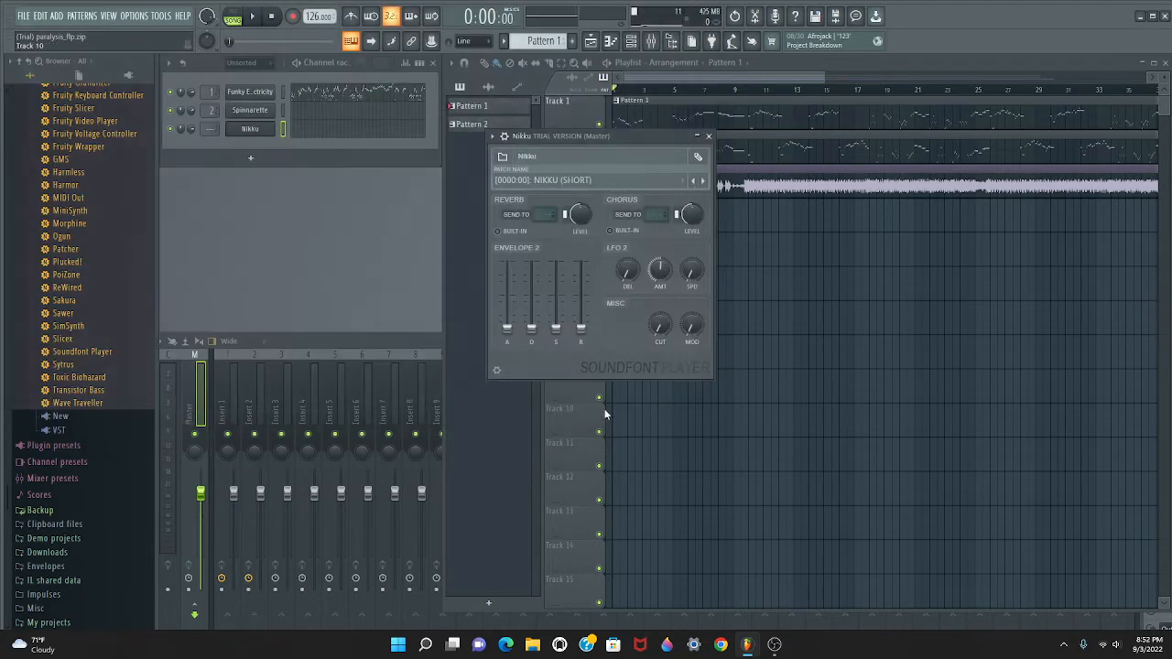
left_click_drag(619, 137, 708, 150)
- Open the Nikku channel's piano roll and audition the voice on the keyboard up to the high notes
left_click(340, 135)
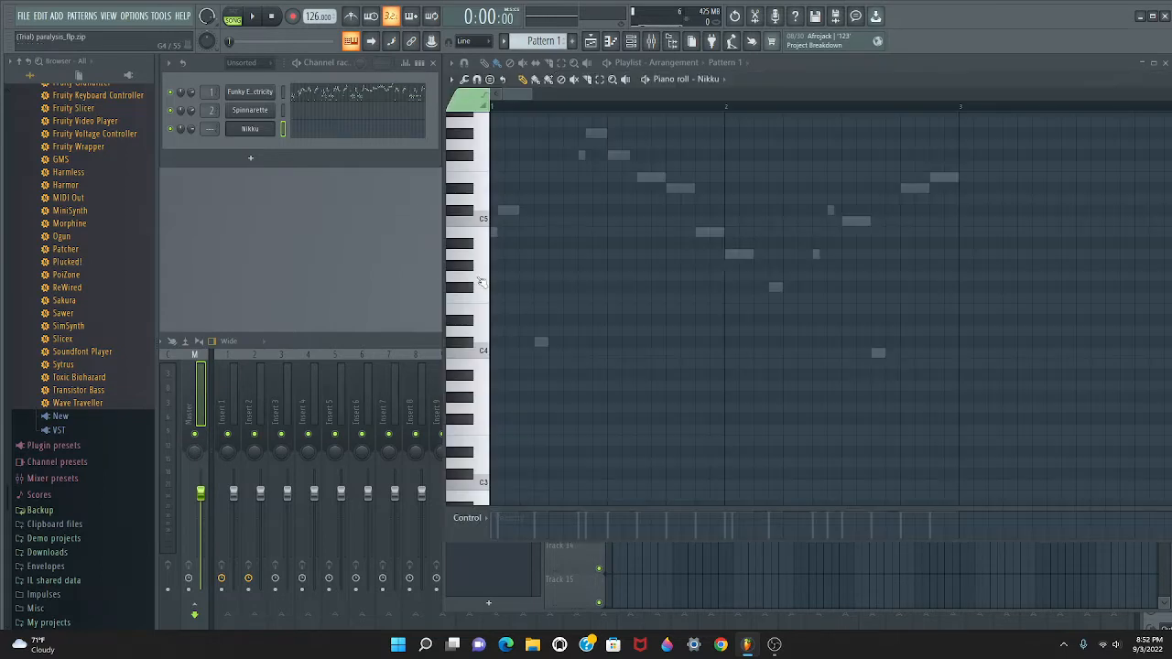
left_click_drag(481, 288, 492, 180)
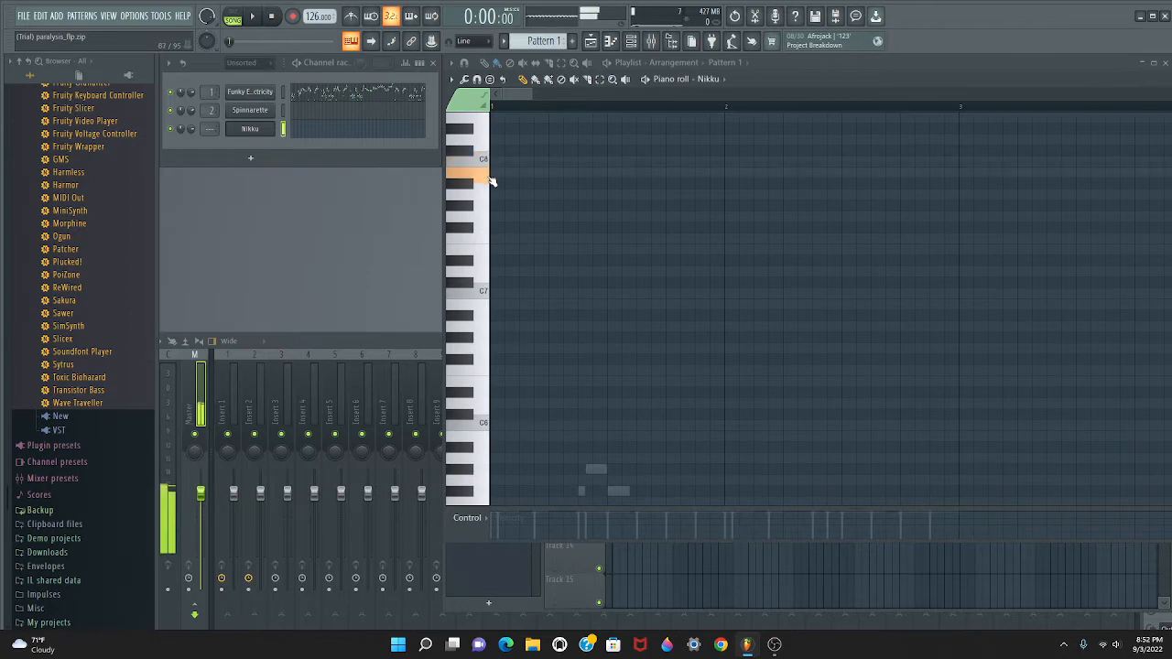
left_click(492, 181)
left_click(492, 181)
left_click_drag(491, 161, 491, 179)
- Copy all notes from the Funky Electricity channel's piano roll and paste them into the Nikku channel's piano roll
left_click(327, 98)
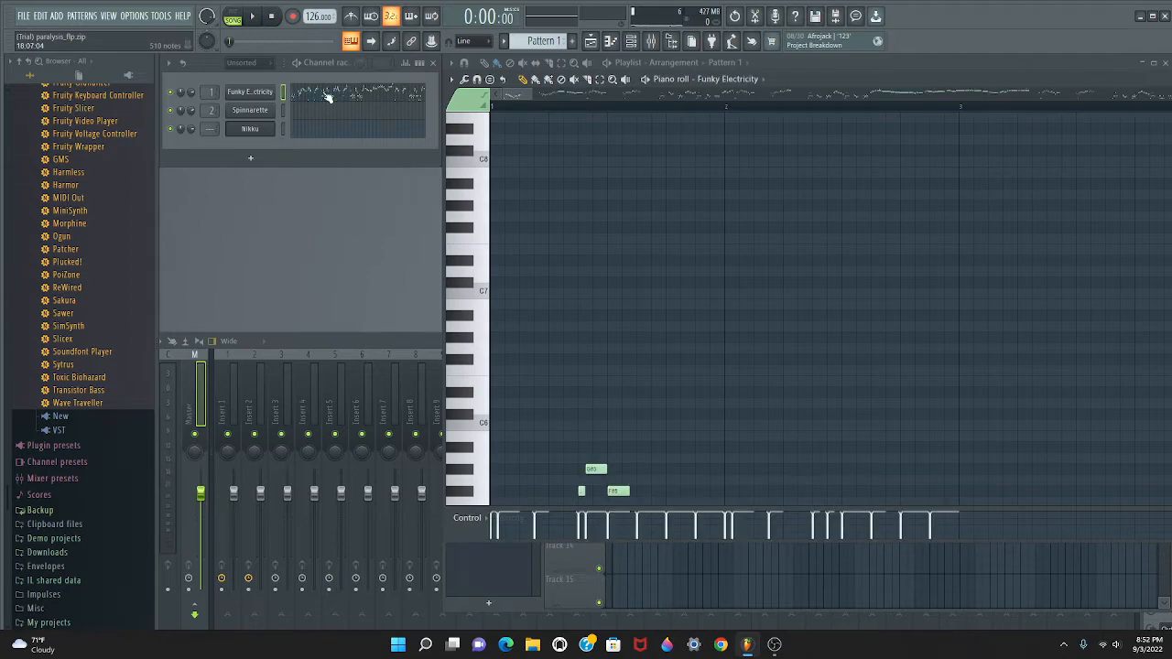
scroll(674, 355, "down", 8)
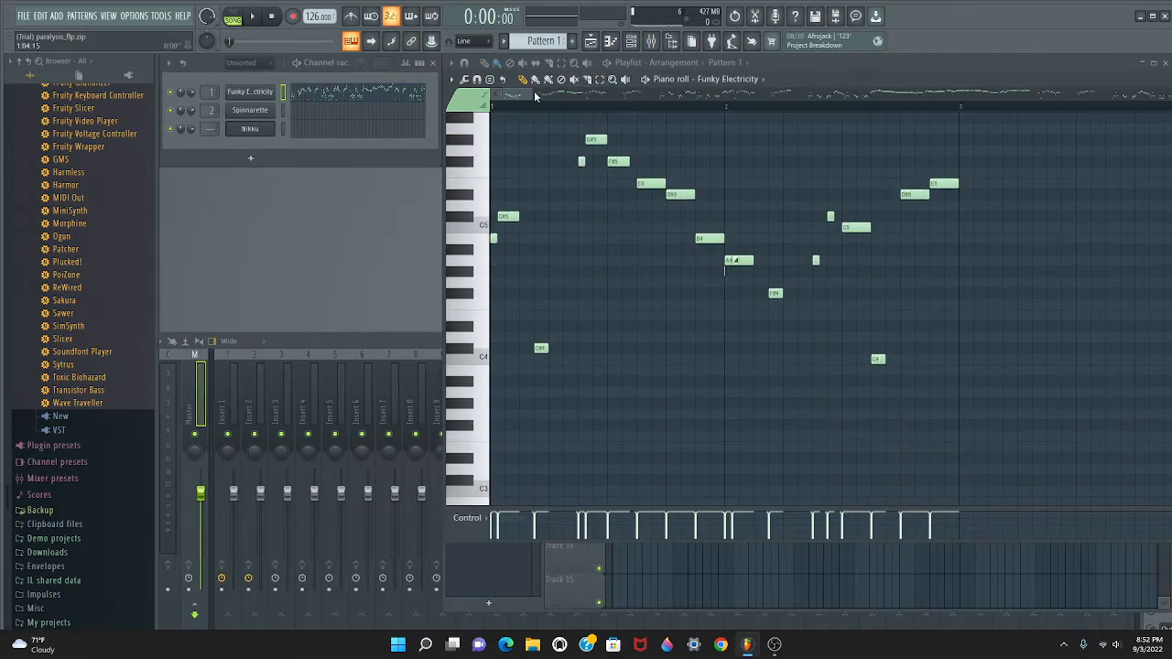
scroll(724, 267, "down", 6)
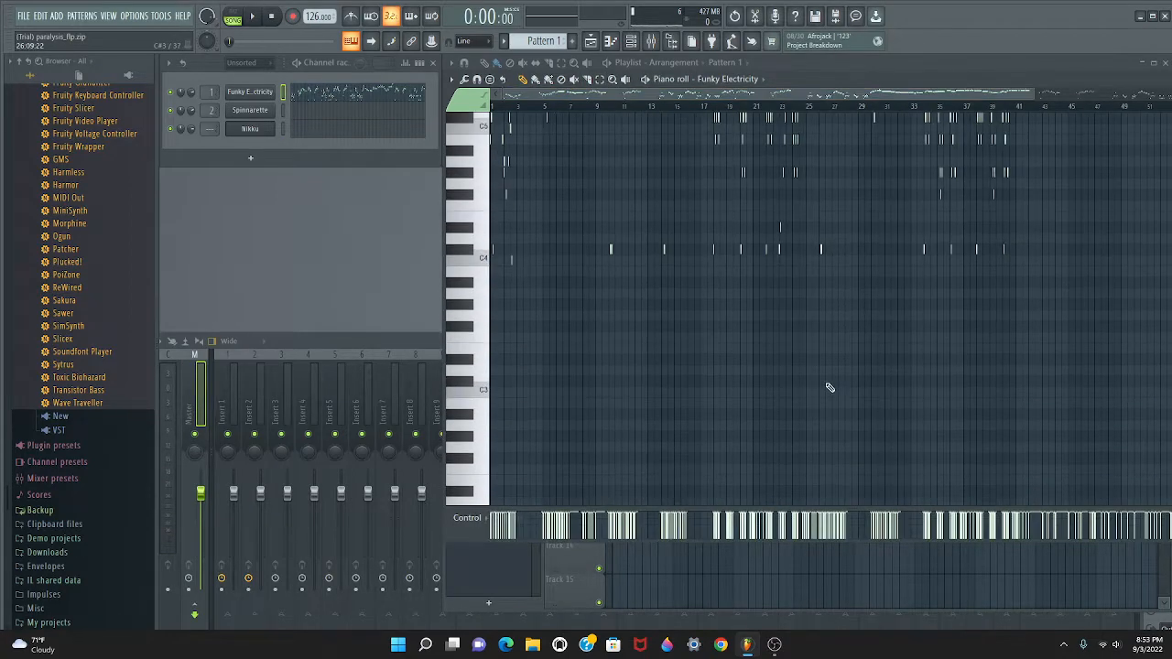
scroll(791, 424, "up", 1)
key("ctrl+a")
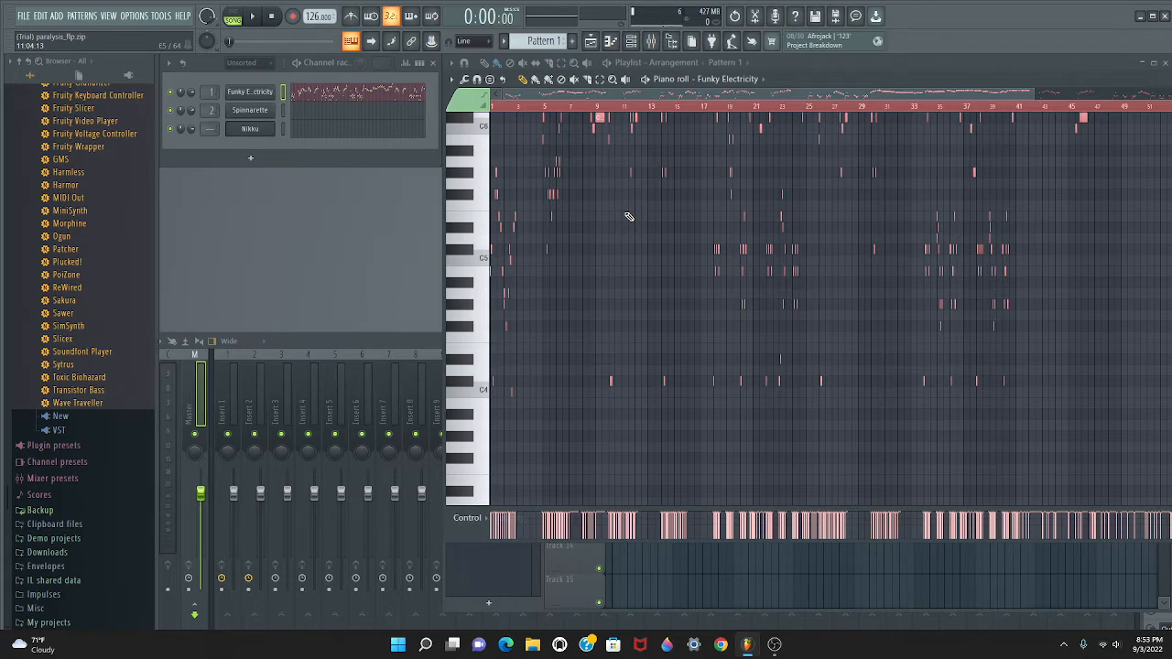
left_click(321, 135)
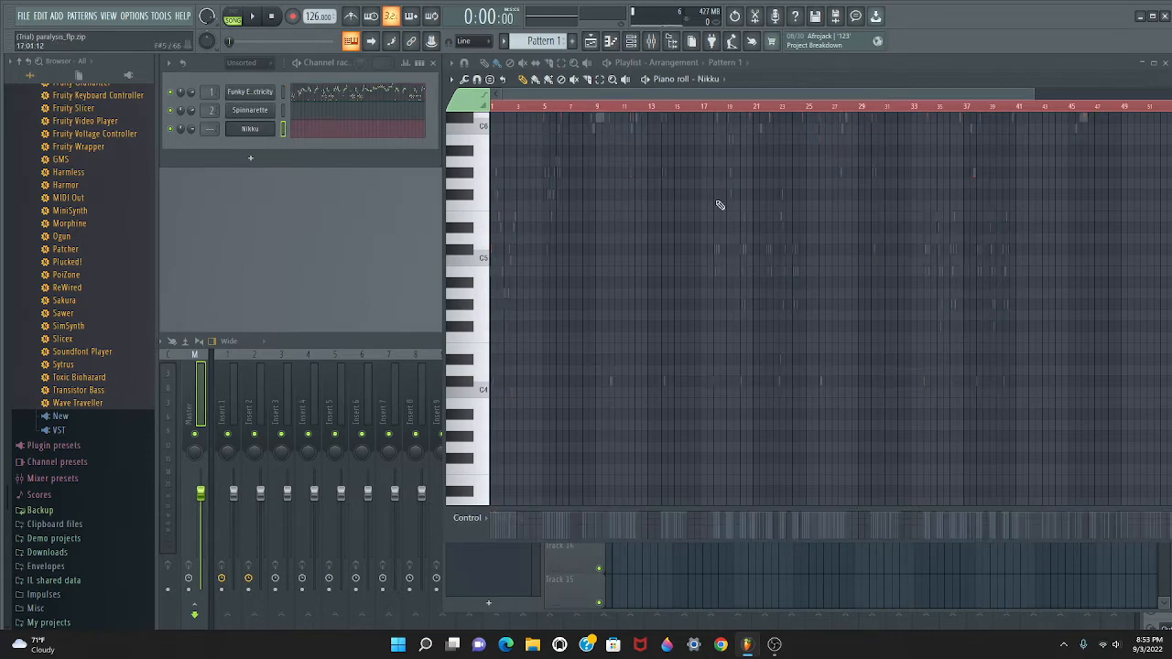
scroll(664, 300, "up", 3)
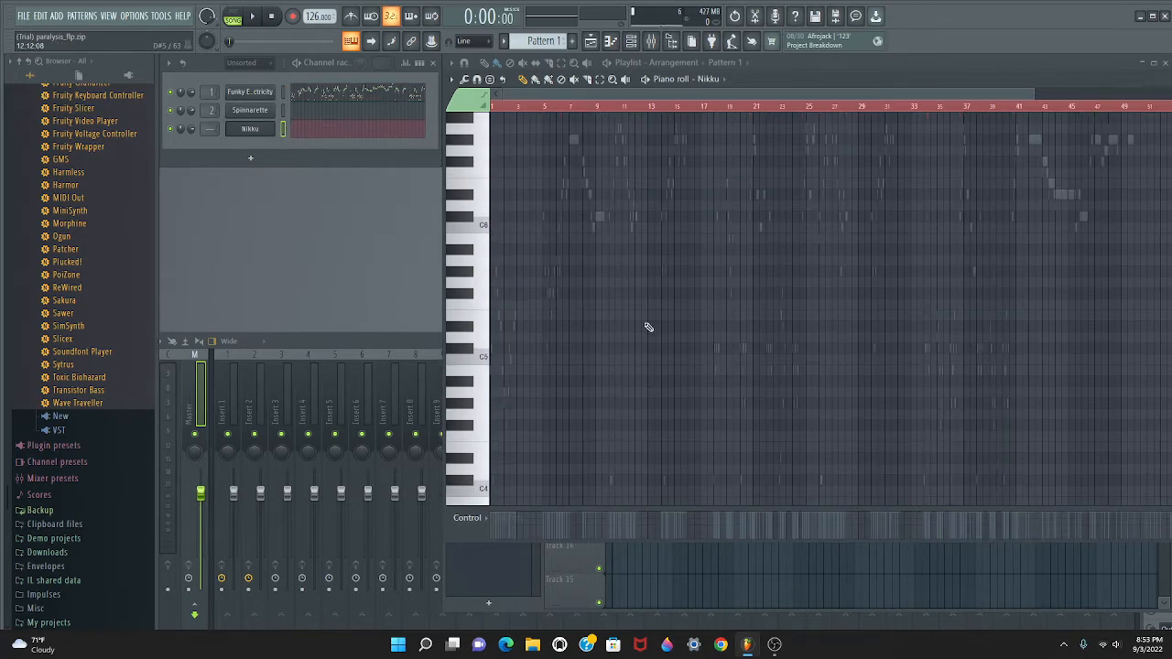
key("ctrl+v")
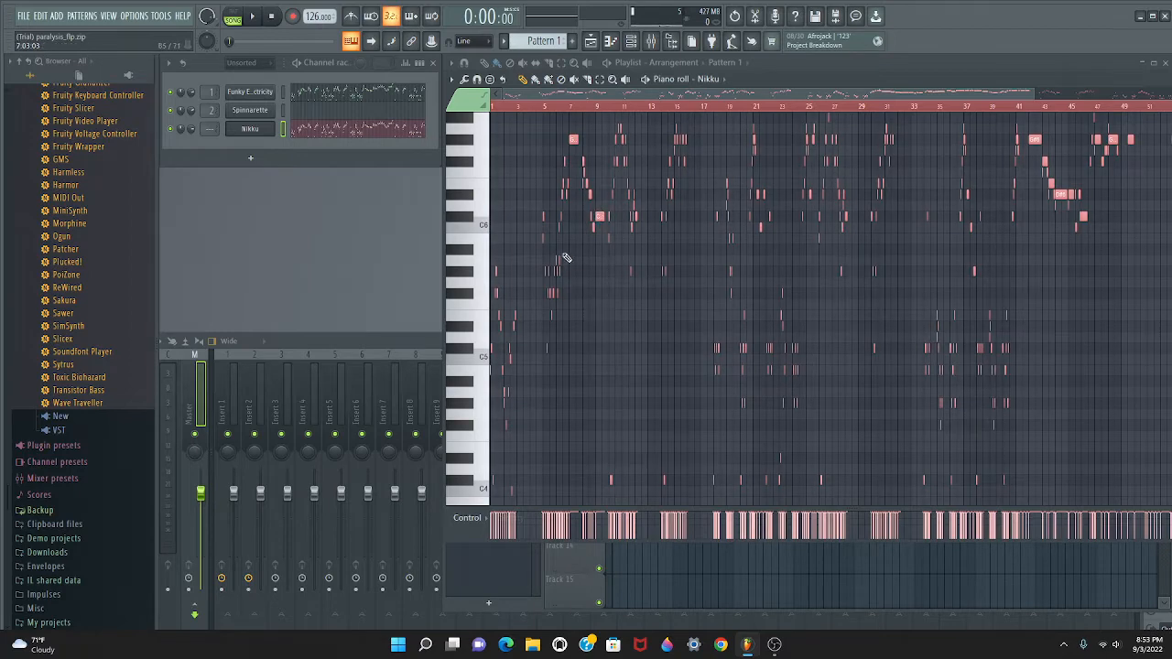
- Audition the Nikku voice on the piano roll keyboard and move the piano roll window down to uncover the playlist's upper tracks
scroll(566, 258, "up", 6)
mouse_move(478, 275)
left_mouse_down()
mouse_move(479, 291)
mouse_move(479, 178)
mouse_move(482, 258)
left_mouse_up()
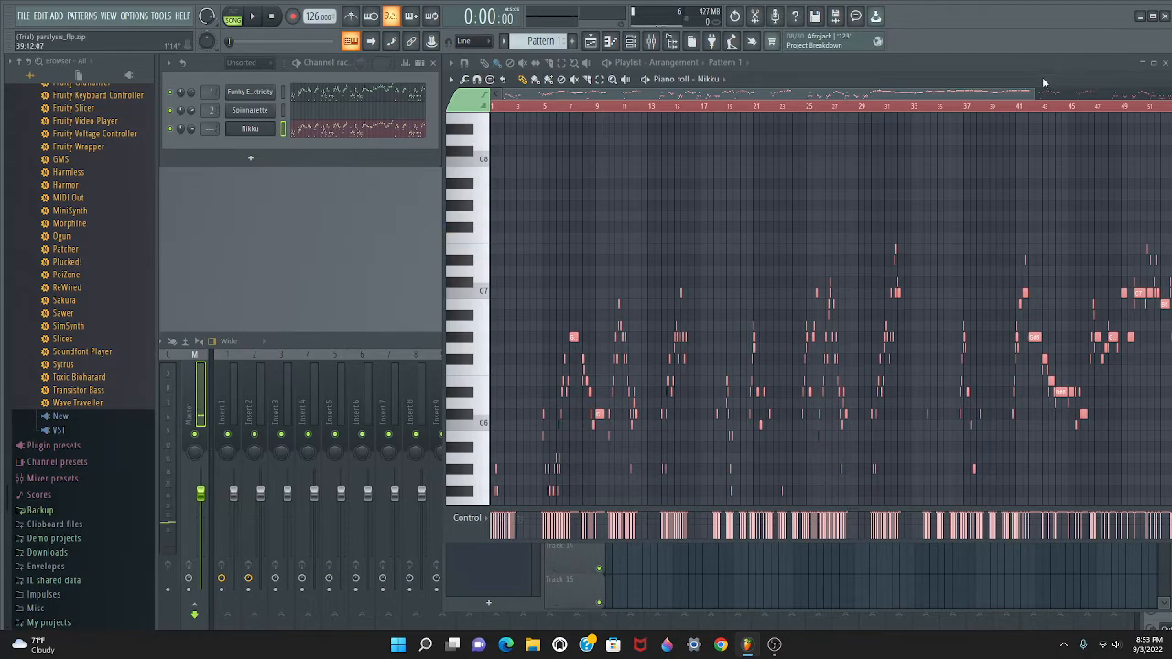
left_click_drag(1042, 83, 1168, 103)
left_click_drag(1051, 82, 887, 153)
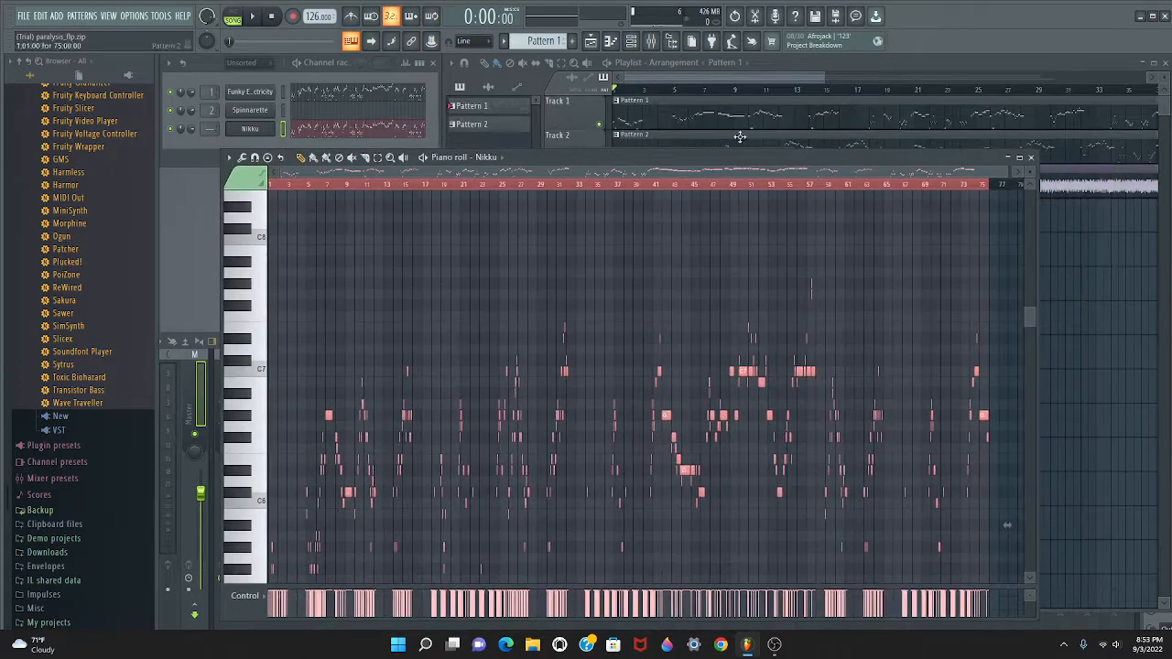
- Mute the Funky Electricity channel, route the Nikku channel to mixer track 3 and show the mixer
left_click(171, 93)
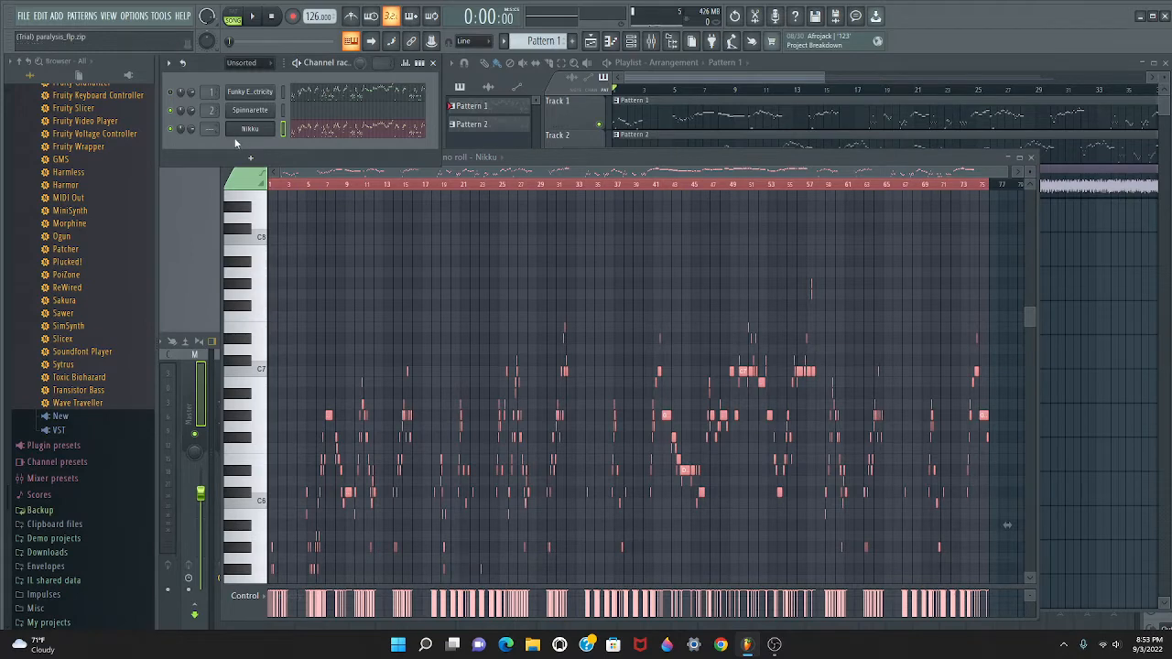
scroll(210, 128, "up", 2)
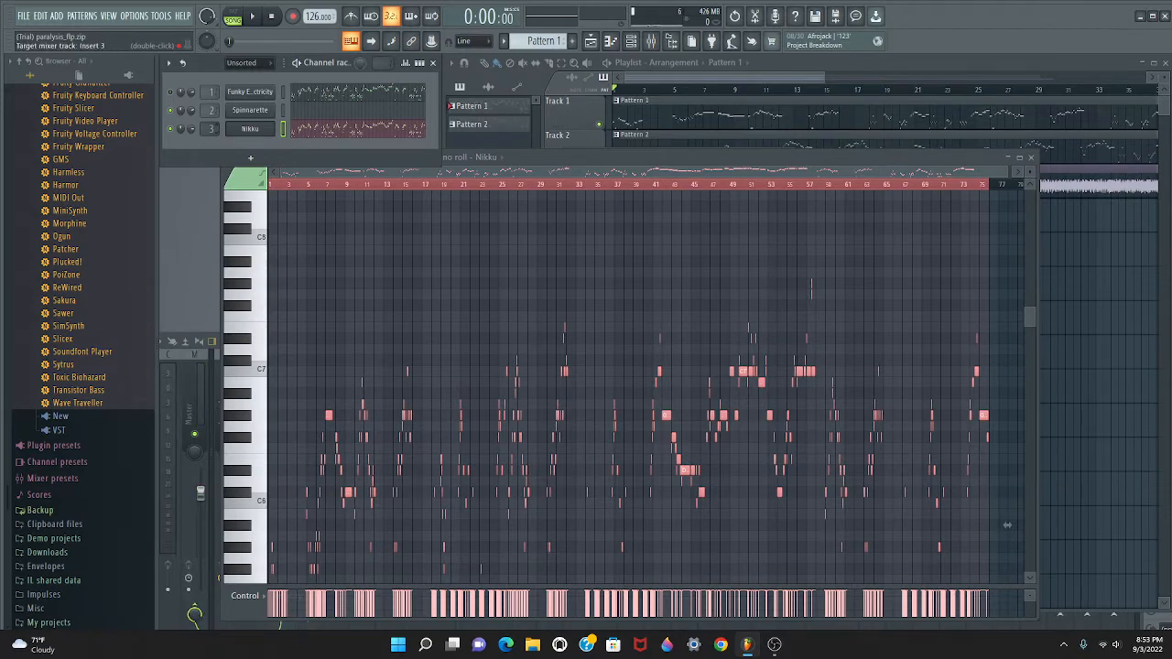
key("F9")
left_click_drag(546, 340, 412, 258)
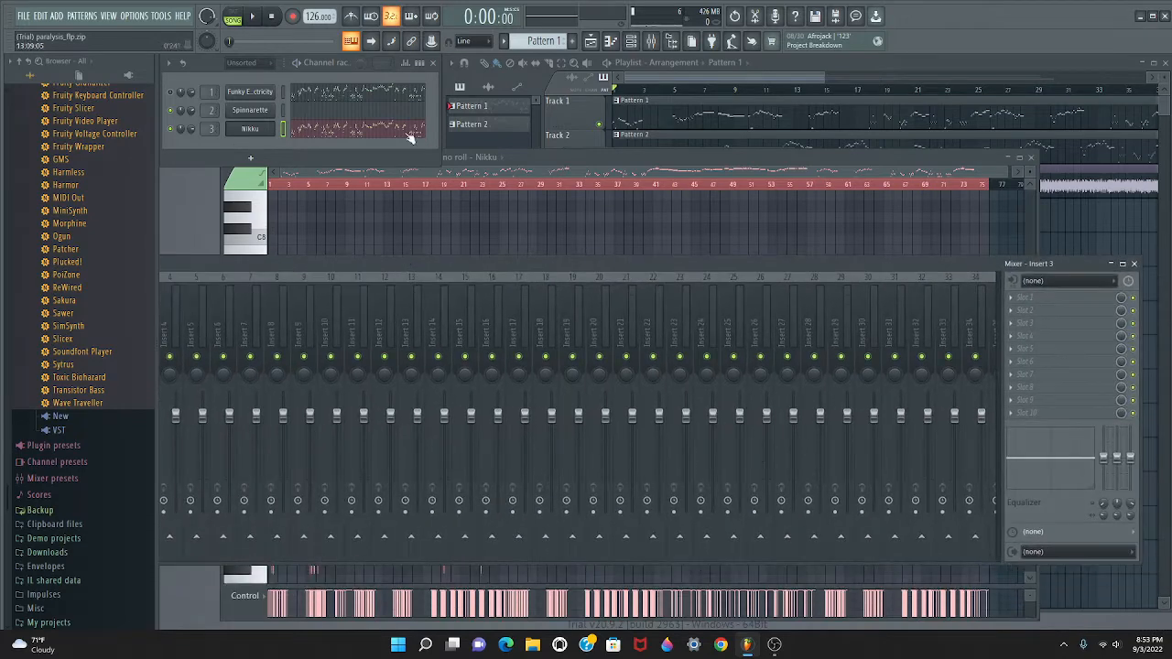
- Hide the browser, add Fruity Reeverb 2 to the first slot of Insert 3 and lower its wet level during a brief playback
left_click(670, 41)
left_click_drag(509, 266, 560, 225)
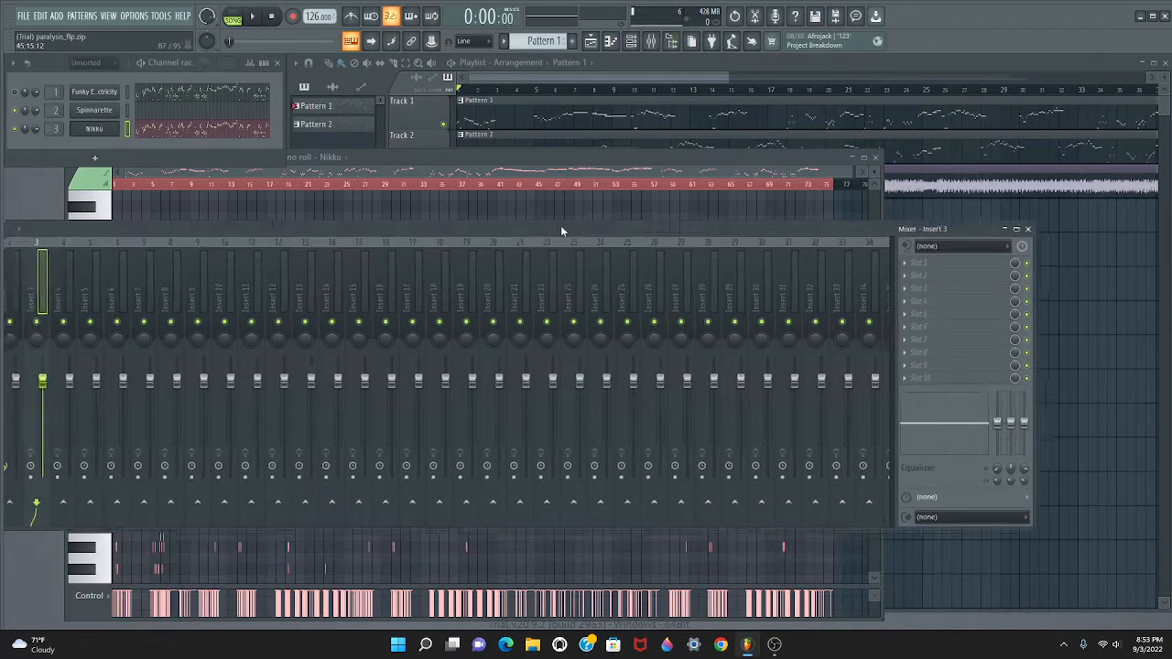
left_click(916, 270)
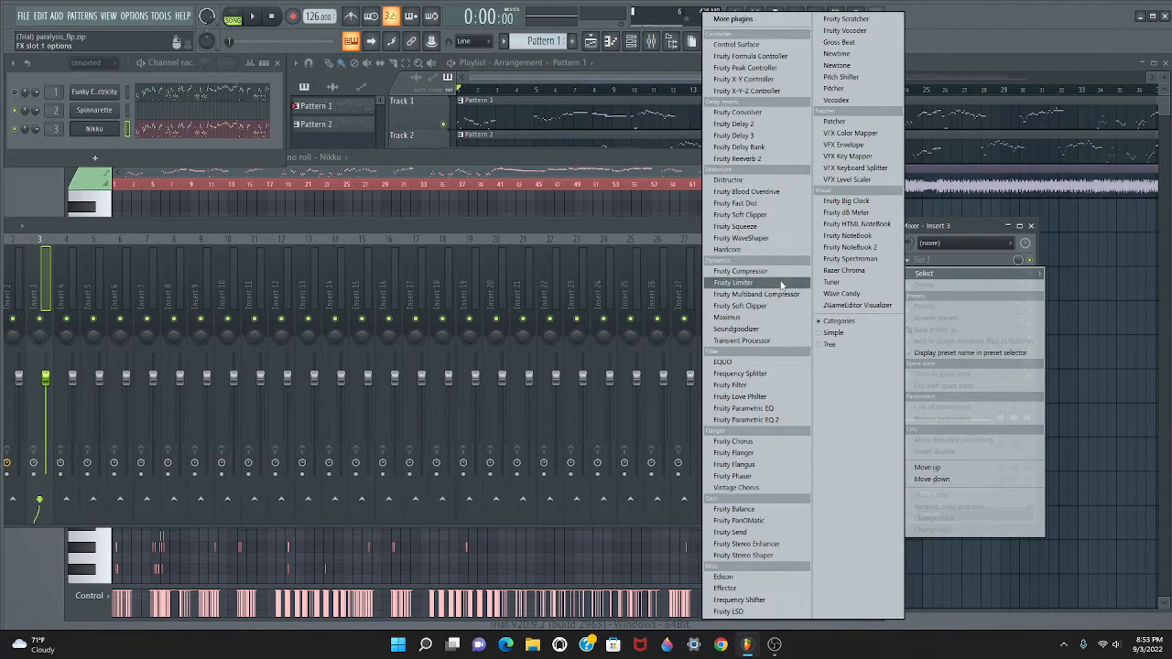
left_click(749, 159)
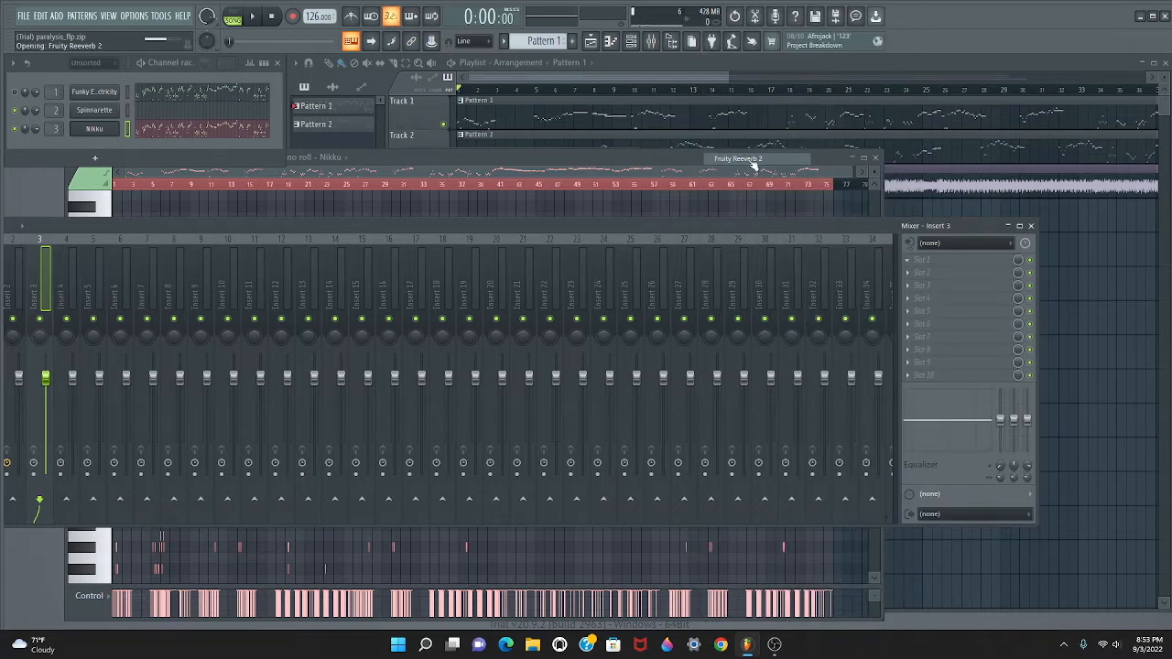
left_click_drag(322, 160, 323, 168)
key("space")
key("space")
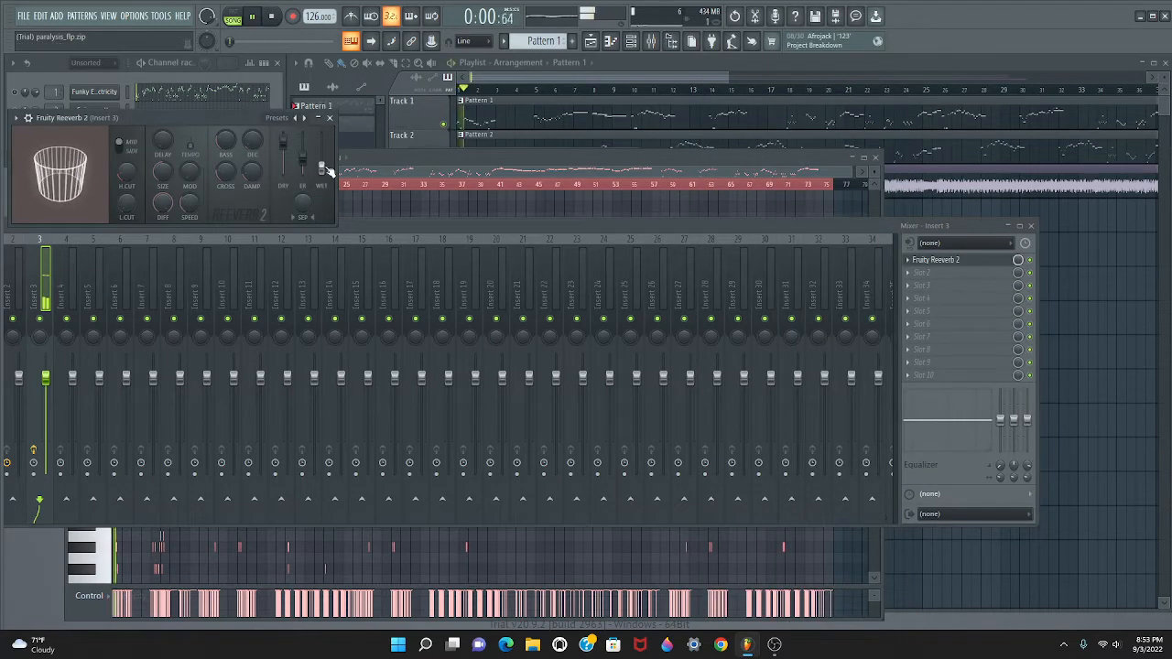
- Add Soundgoodizer to the second slot of Insert 3, set it to mode C and lower its amount
left_click(962, 272)
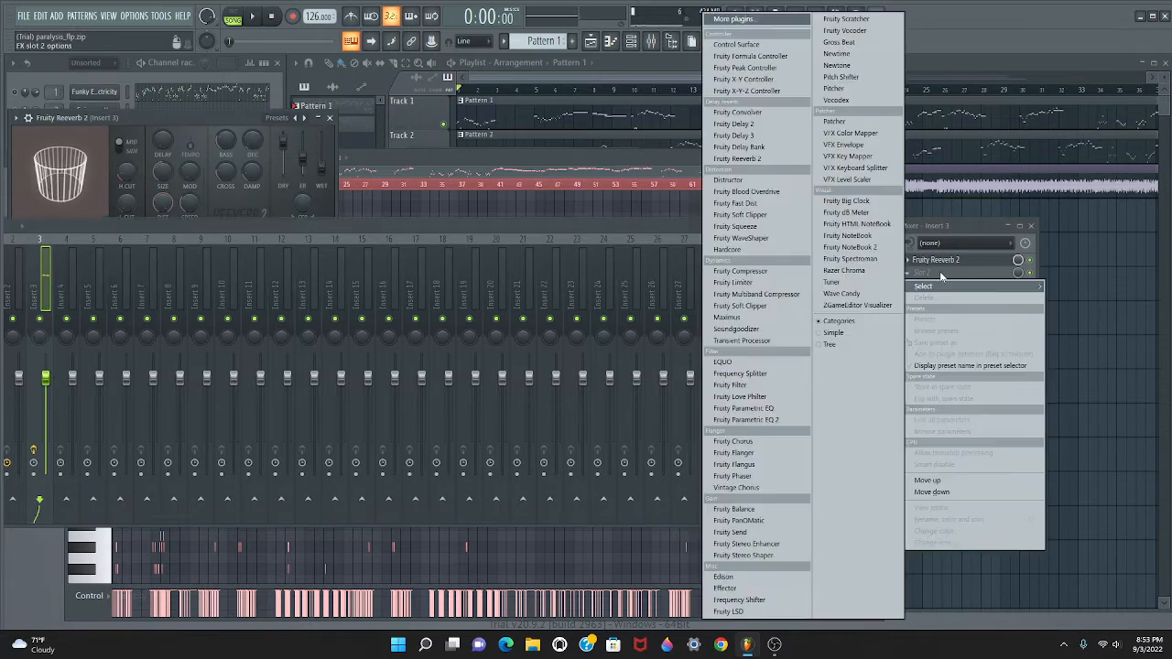
left_click(753, 331)
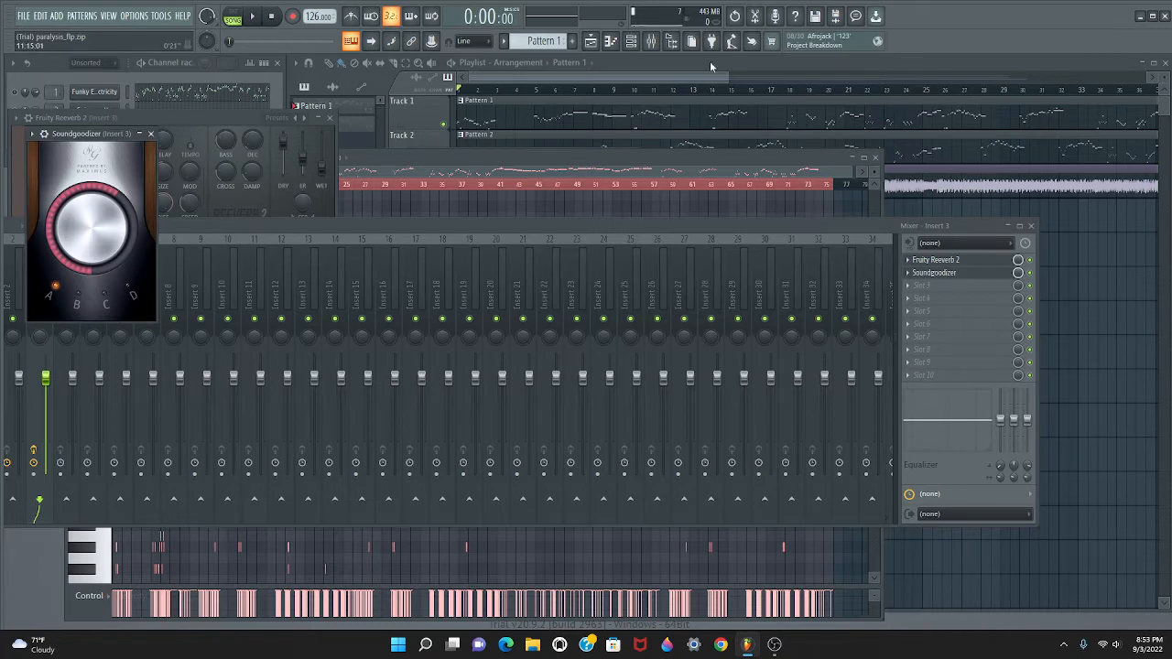
left_click(710, 66)
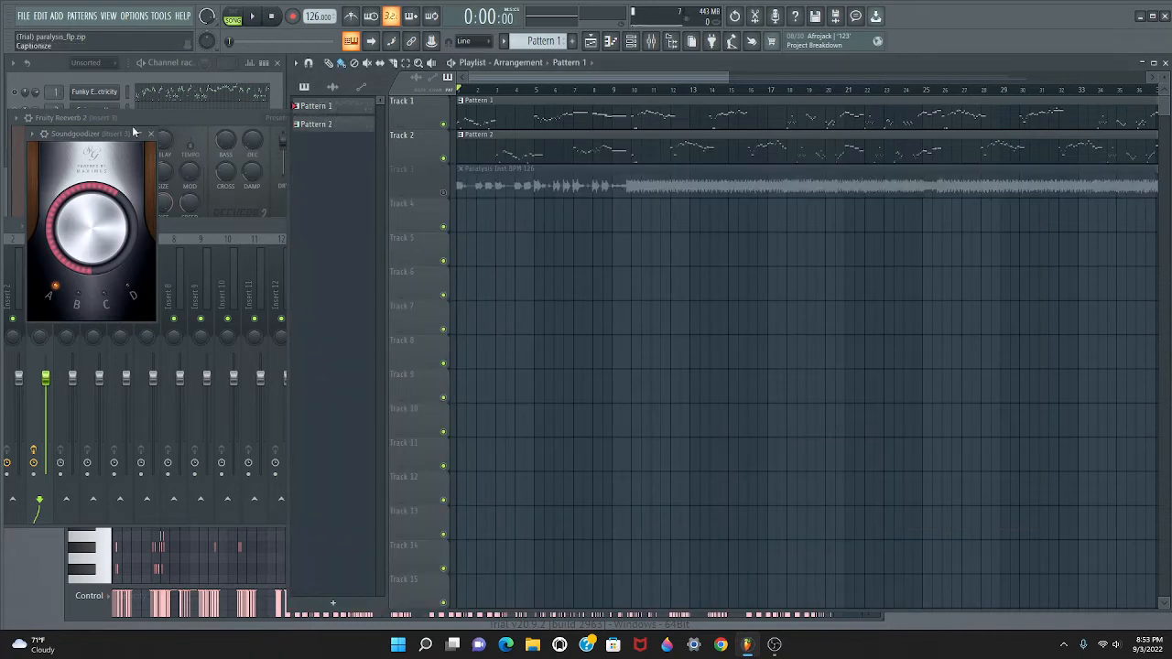
left_click(108, 134)
left_click(108, 293)
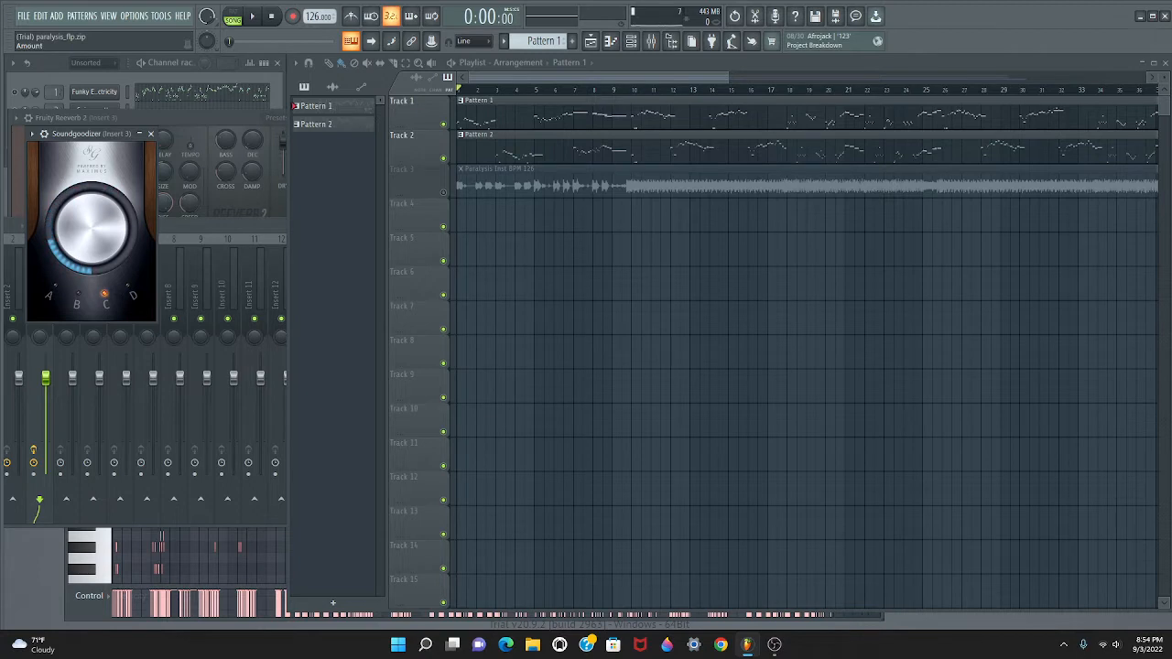
- Play the song while closing both effect windows, and move the mixer down clear of the upper playlist tracks
key("space")
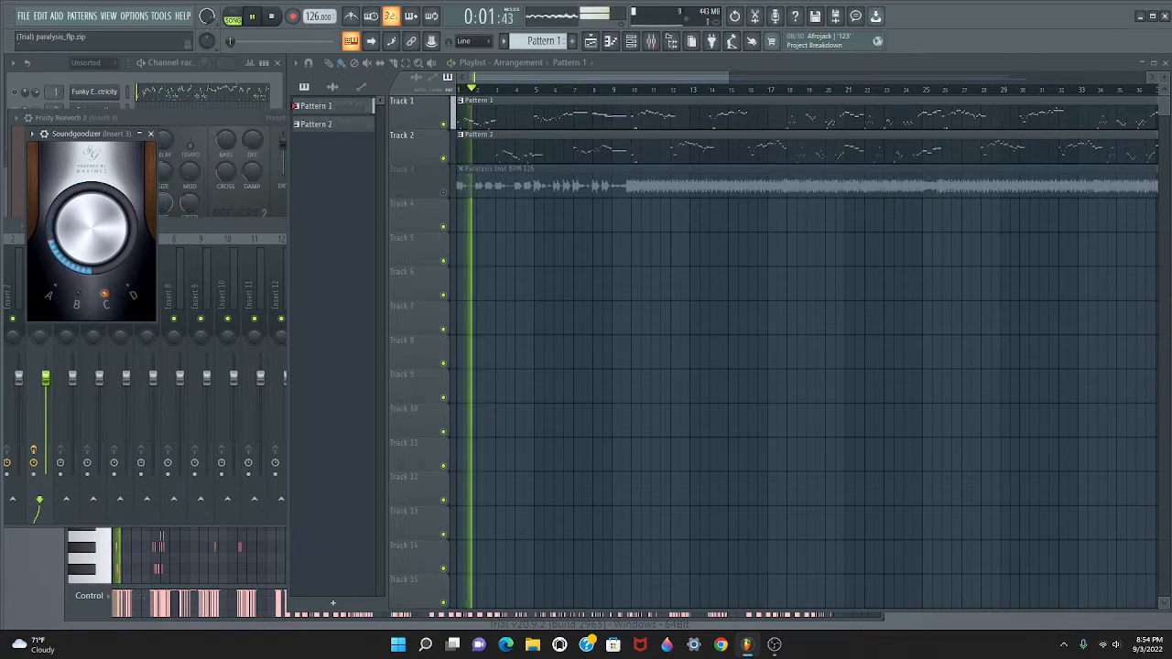
left_click(152, 134)
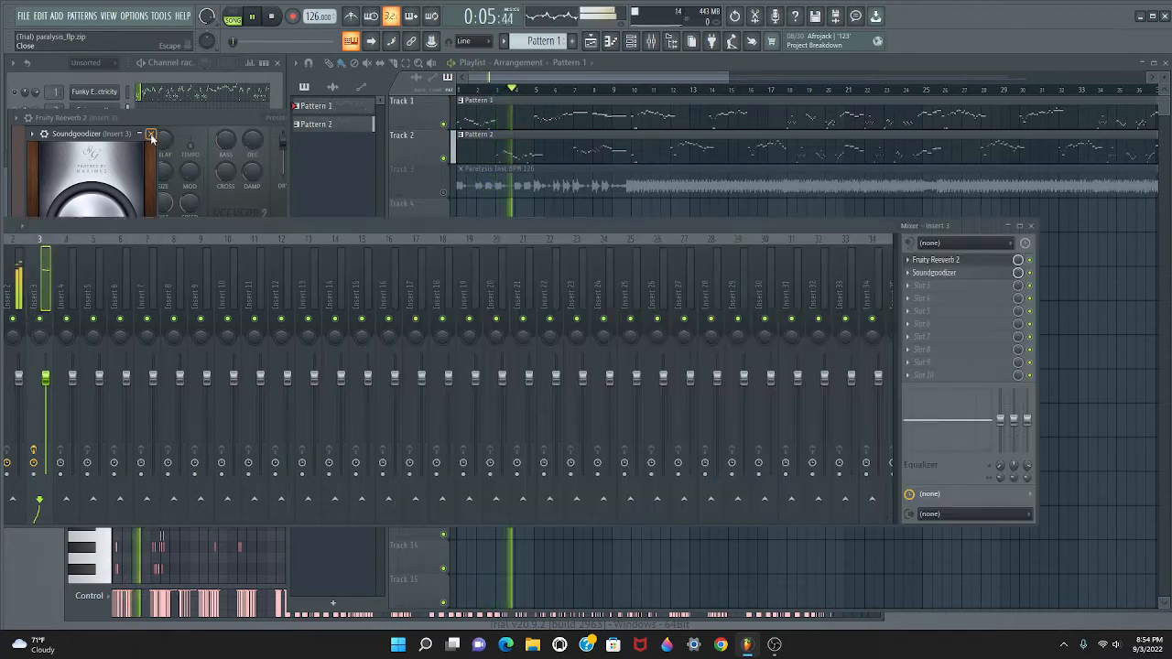
left_click_drag(181, 117, 290, 157)
left_click(437, 158)
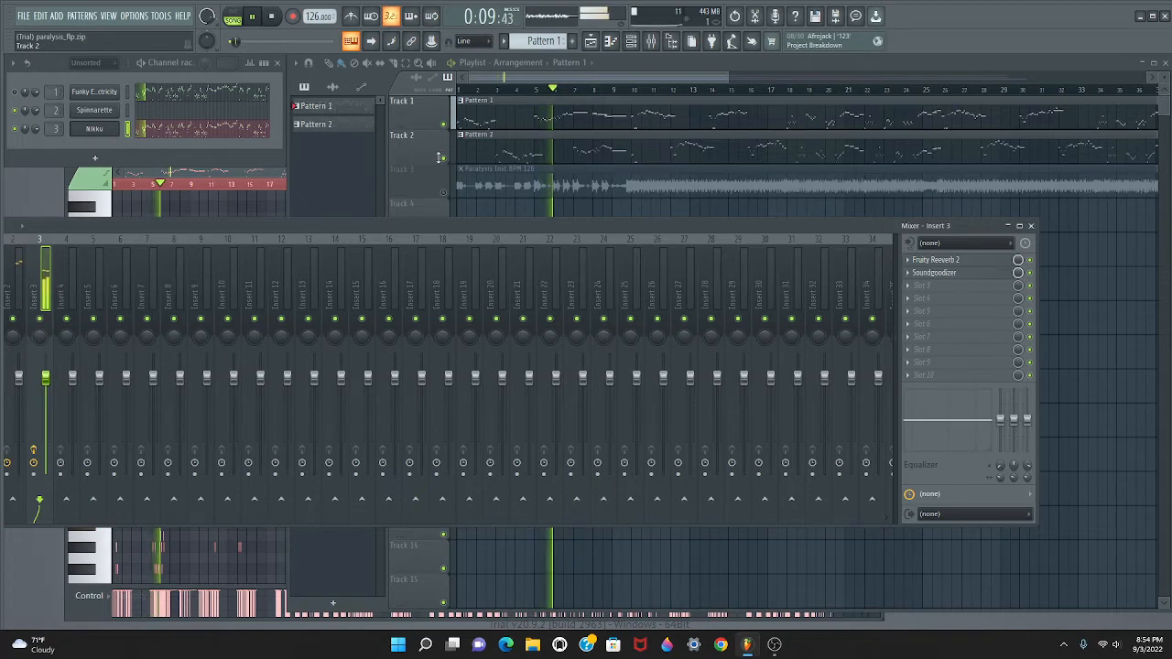
key("space")
left_click_drag(467, 229, 556, 343)
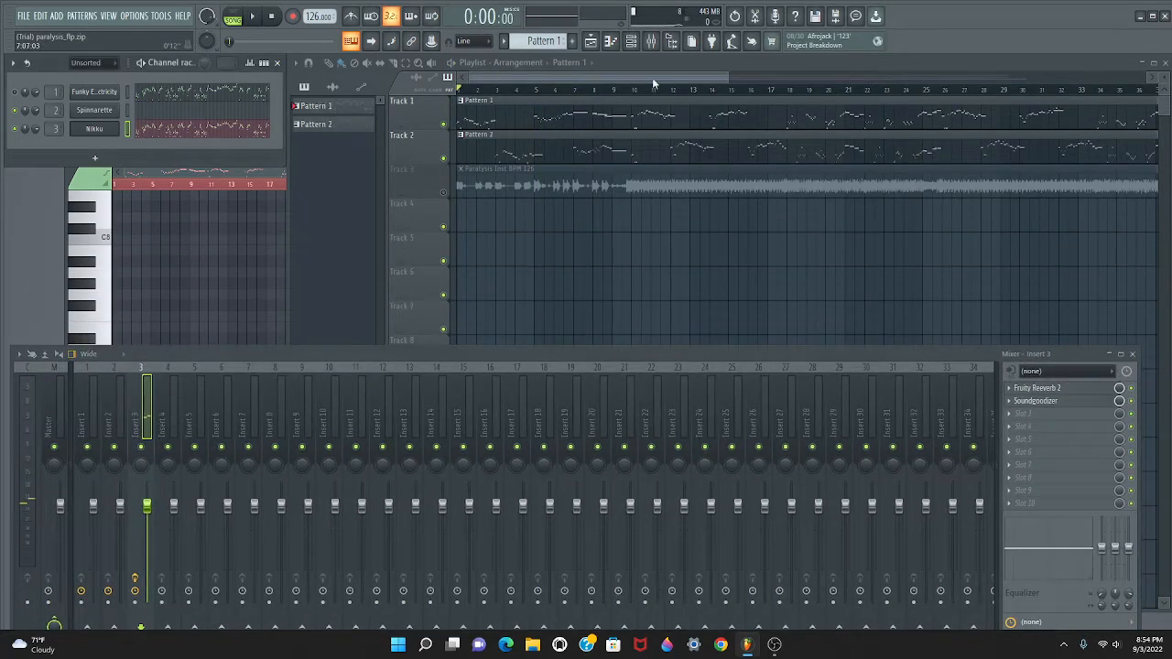
left_click_drag(729, 80, 692, 80)
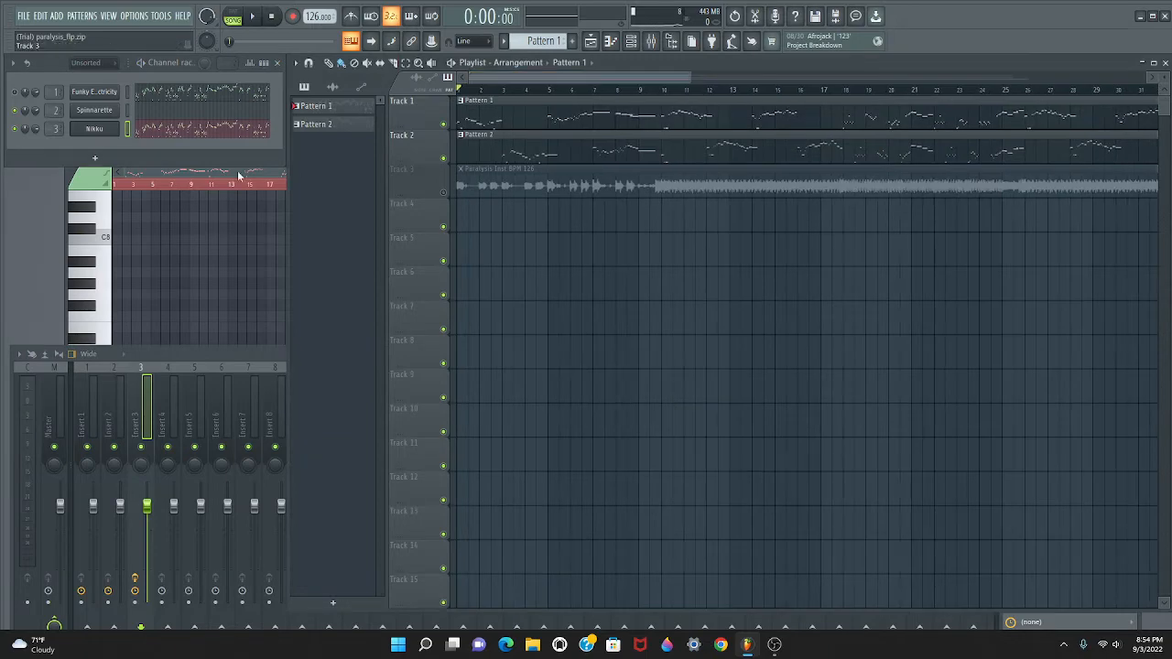
- Add a Slicex channel to the channel rack and move its window clear of the rack
left_click(106, 160)
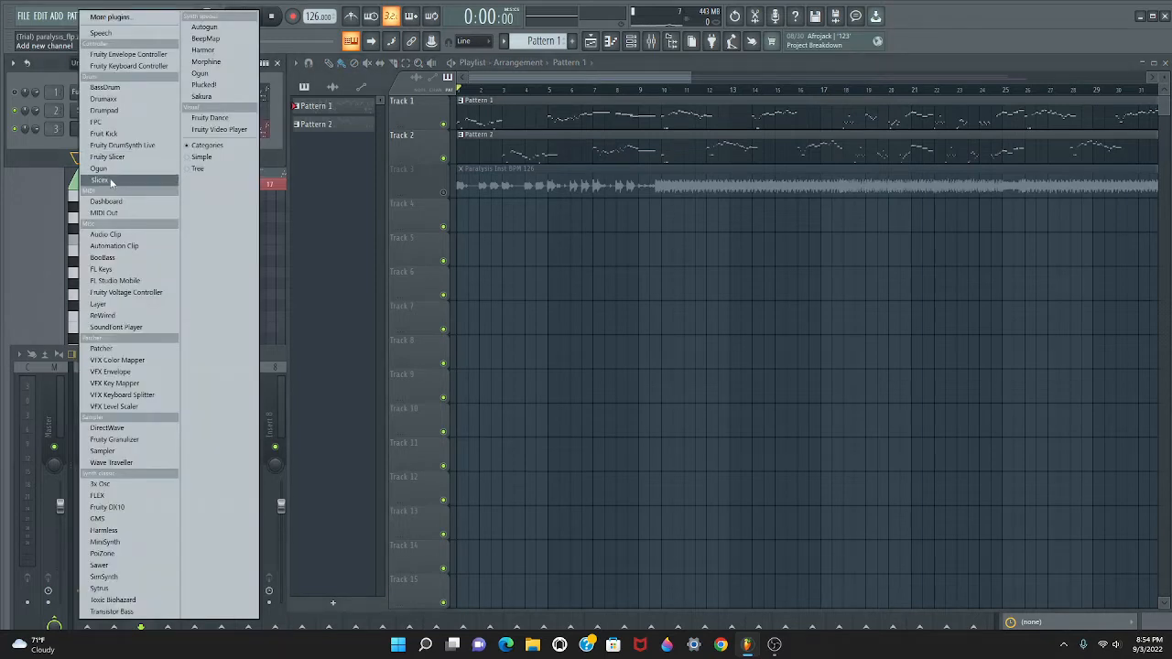
left_click(48, 158)
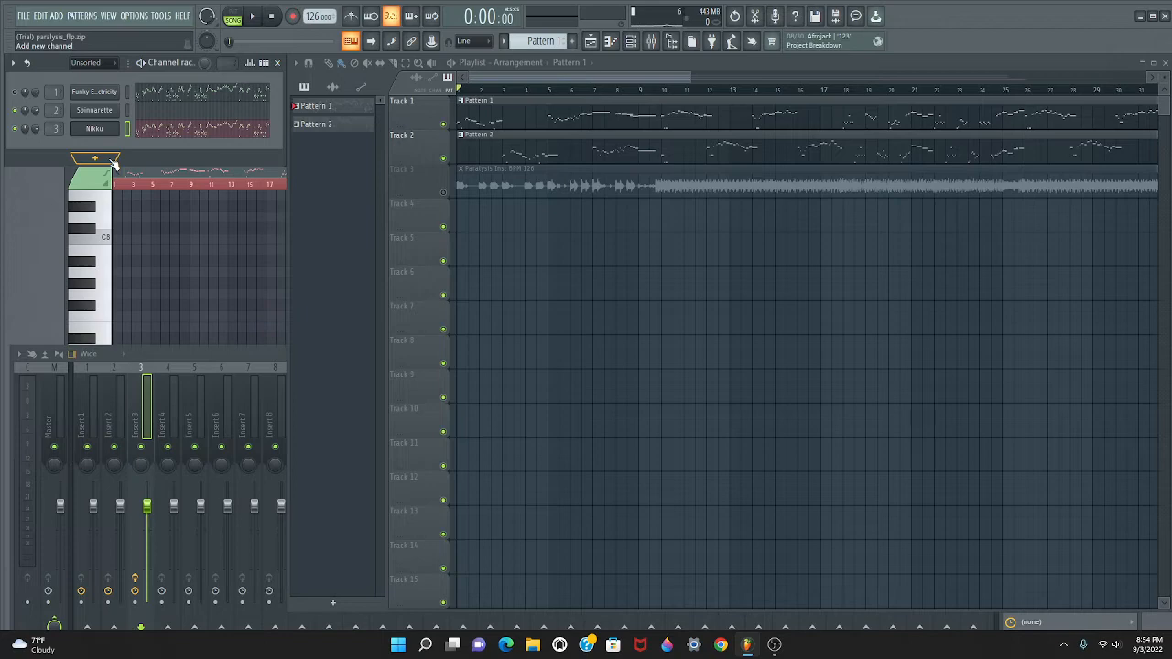
left_click(114, 162)
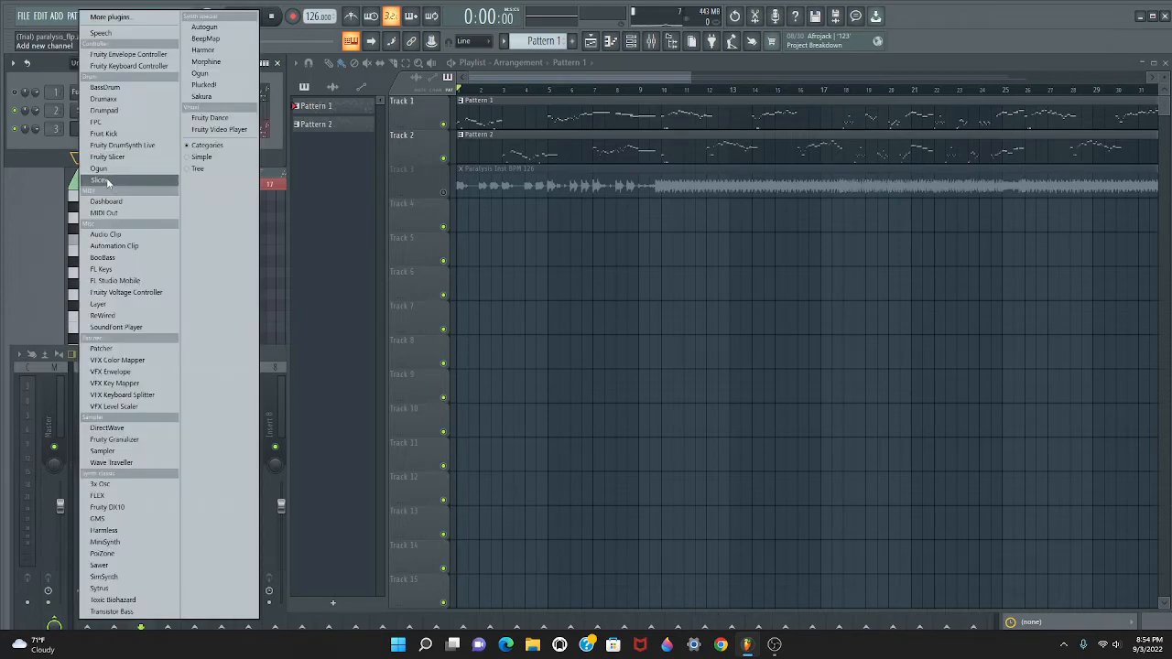
left_click(106, 182)
left_click_drag(214, 152, 464, 92)
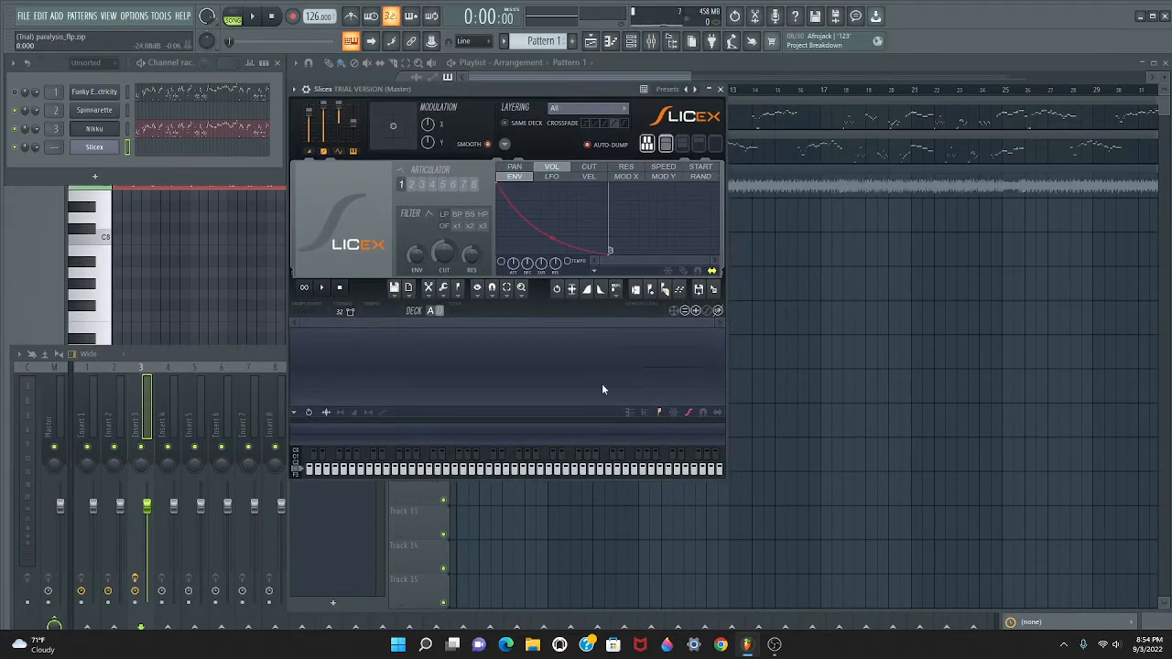
- Open the FNF Vocals folder in File Explorer and browse its list of chromatic vocal samples
left_click(532, 646)
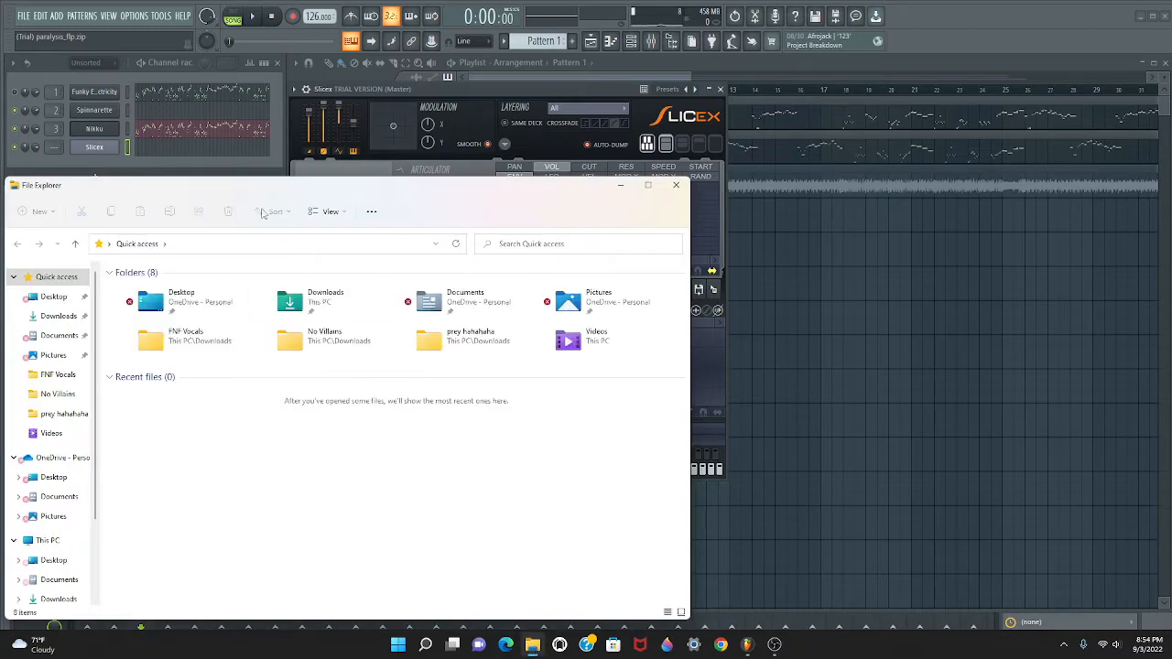
left_click_drag(259, 191, 610, 150)
double_click(461, 299)
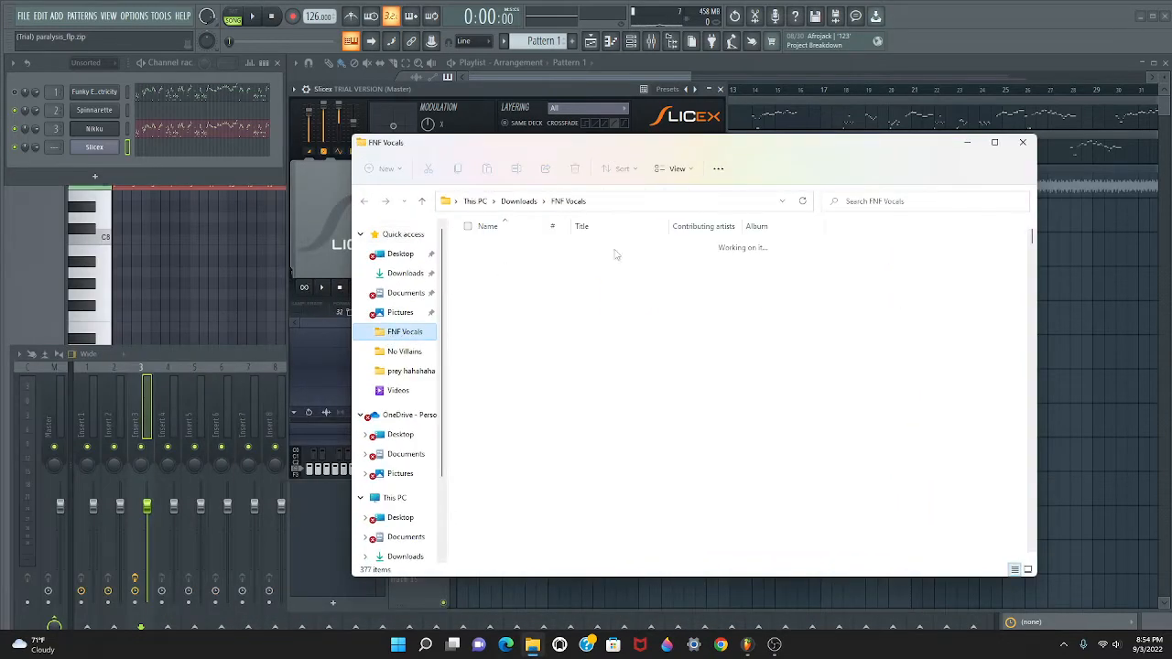
scroll(614, 299, "down", 1)
scroll(613, 299, "down", 2)
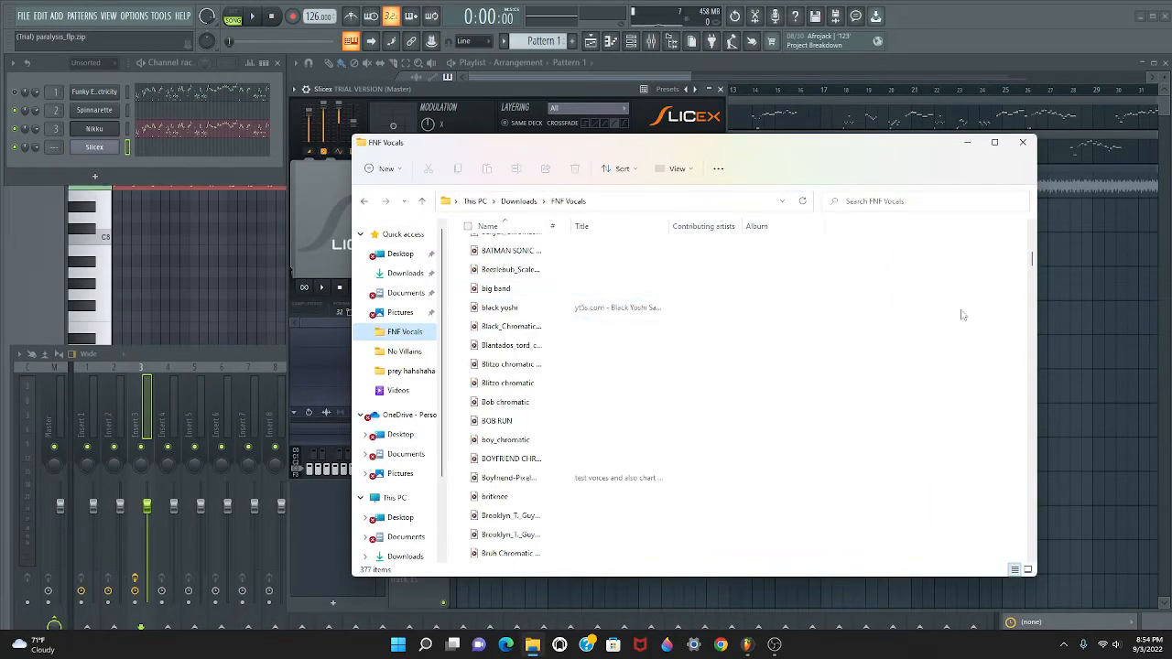
left_click_drag(1033, 263, 1031, 240)
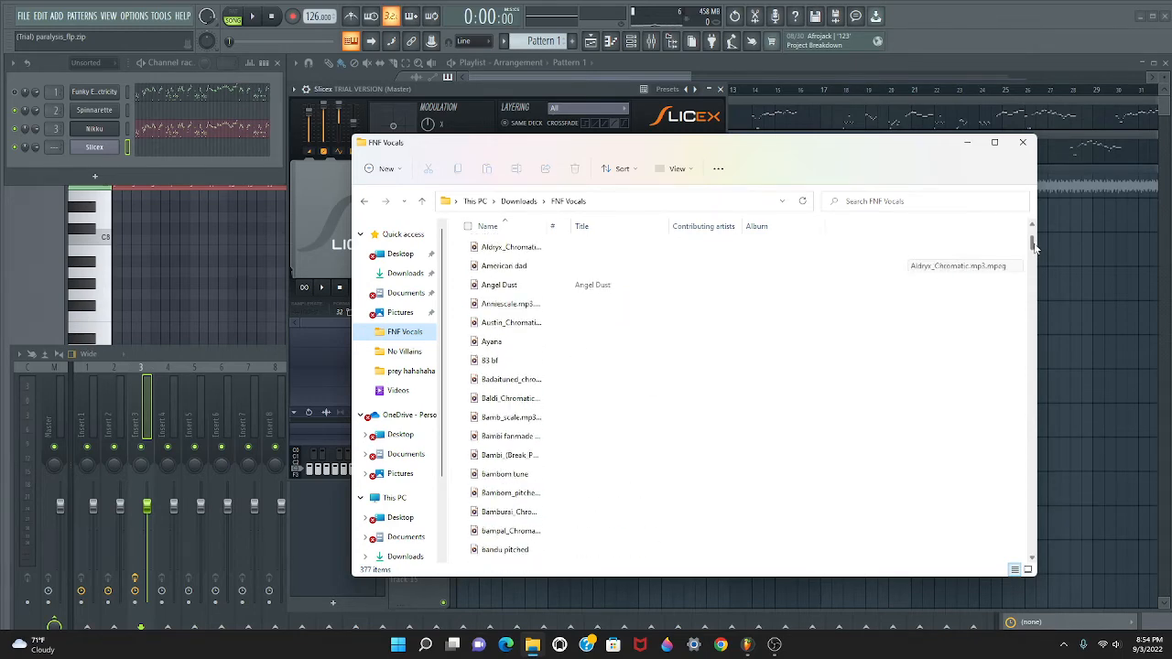
left_click_drag(1034, 249, 1034, 252)
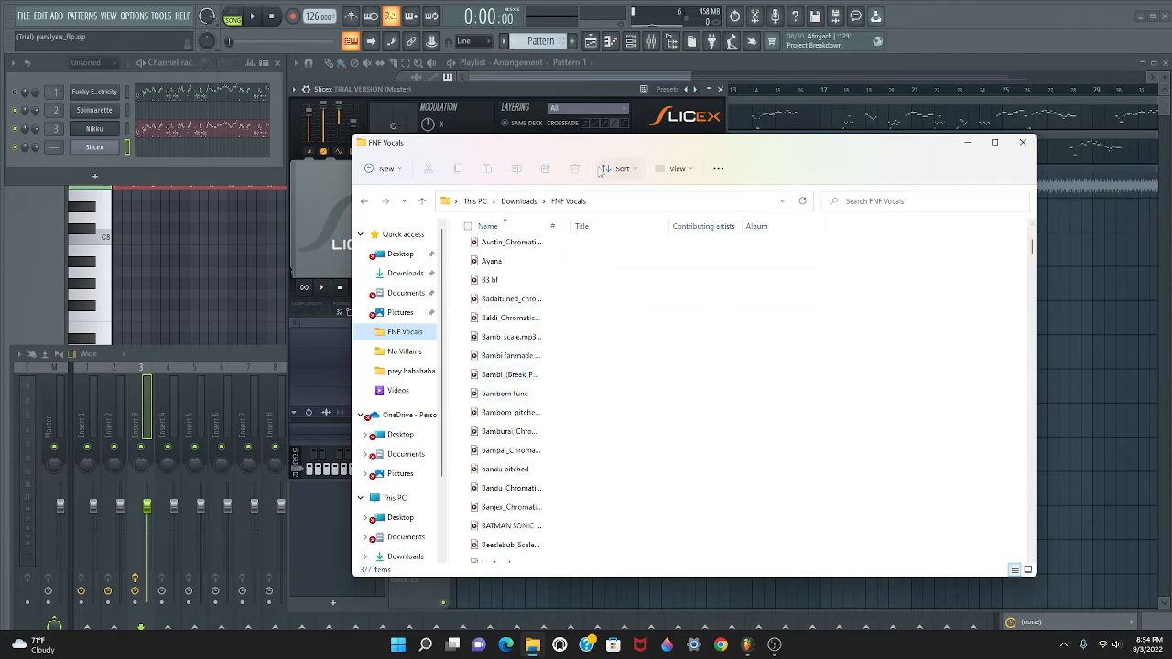
- Move the folder window clear of Slicex and load the Bamburai chromatic scale sample into Slicex in FL Studio
left_click_drag(586, 145, 516, 129)
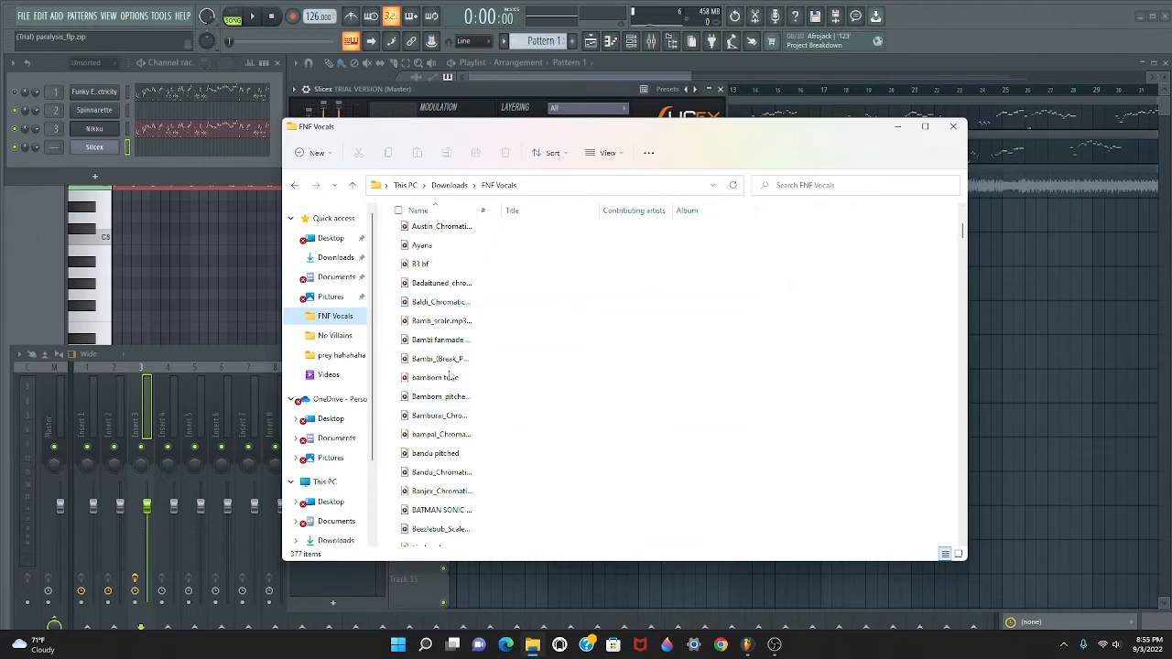
left_click_drag(516, 135, 809, 129)
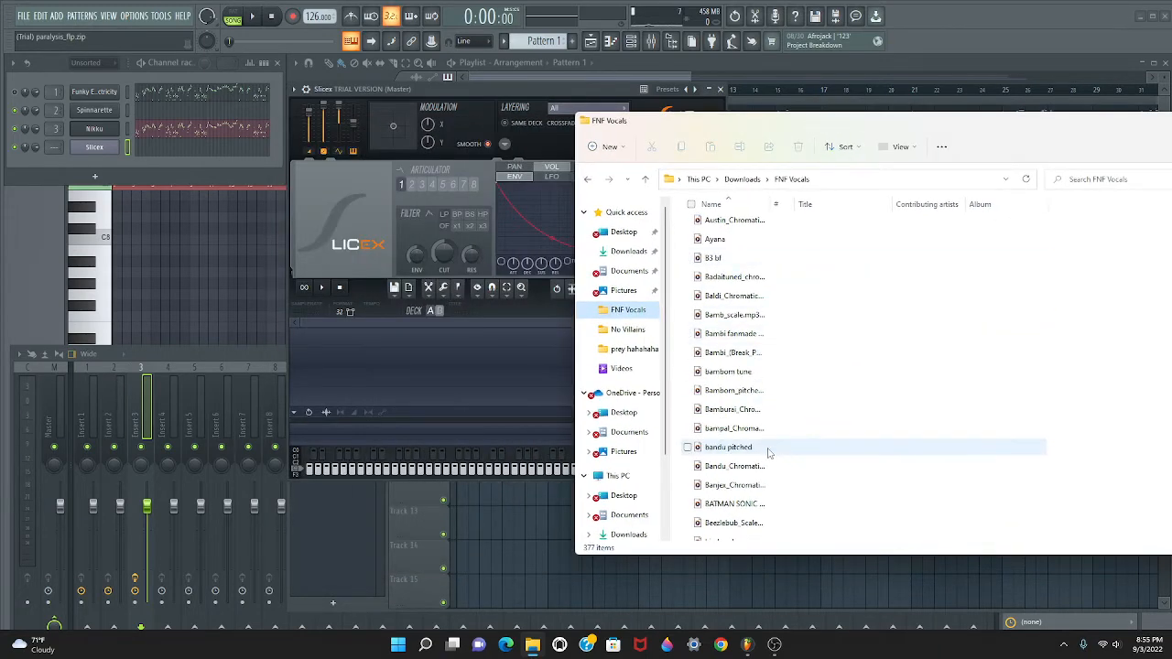
left_click_drag(732, 409, 490, 365)
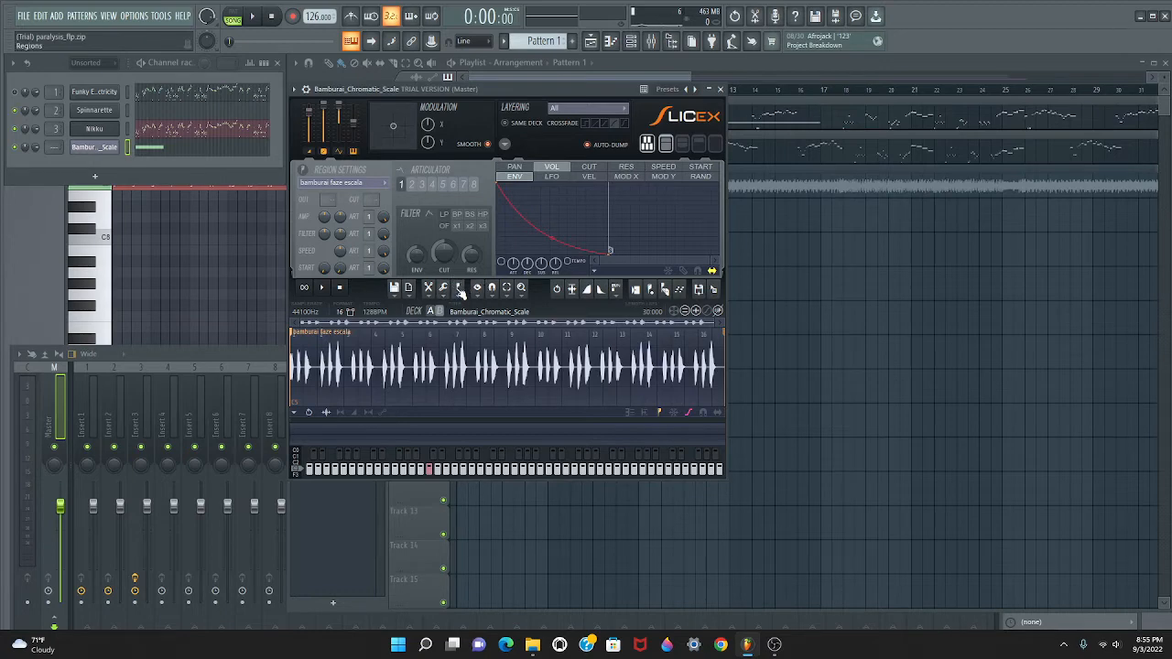
- Slice the Bamburai chromatic sample automatically with the dull auto-slicing option
left_click(459, 290)
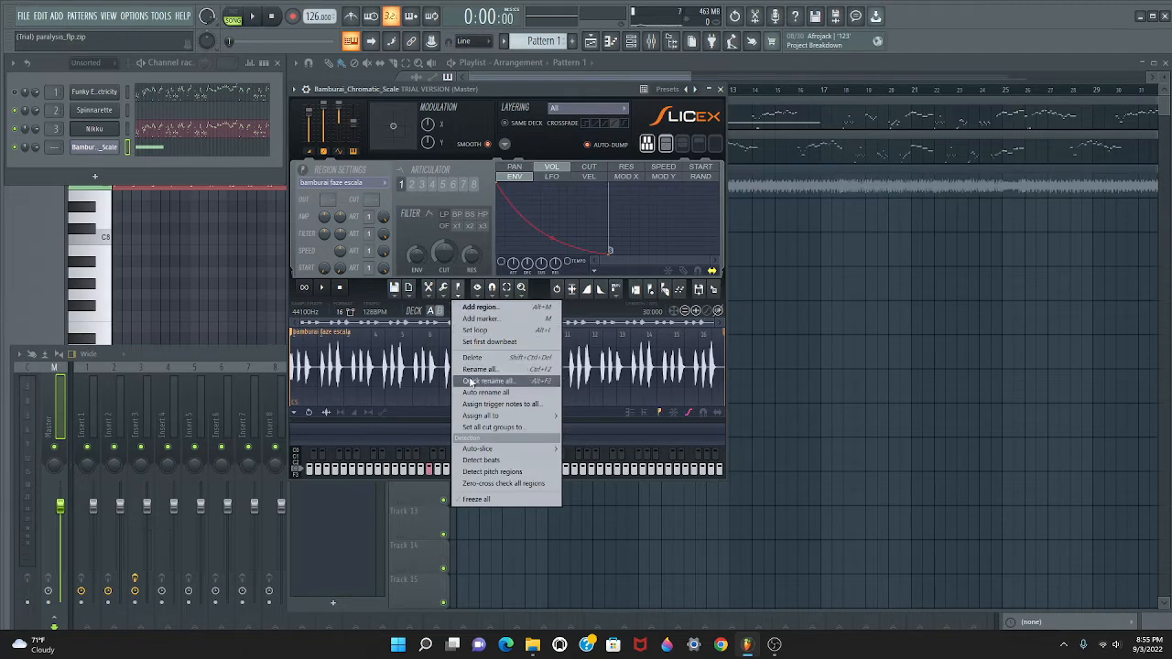
mouse_move(484, 450)
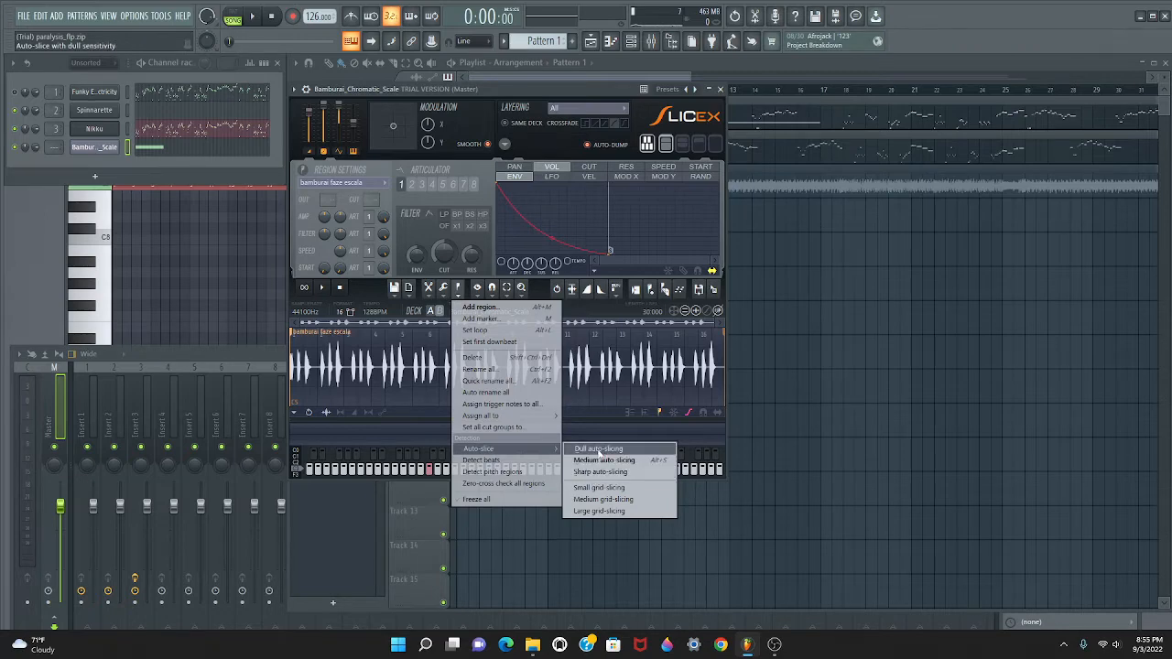
left_click(600, 449)
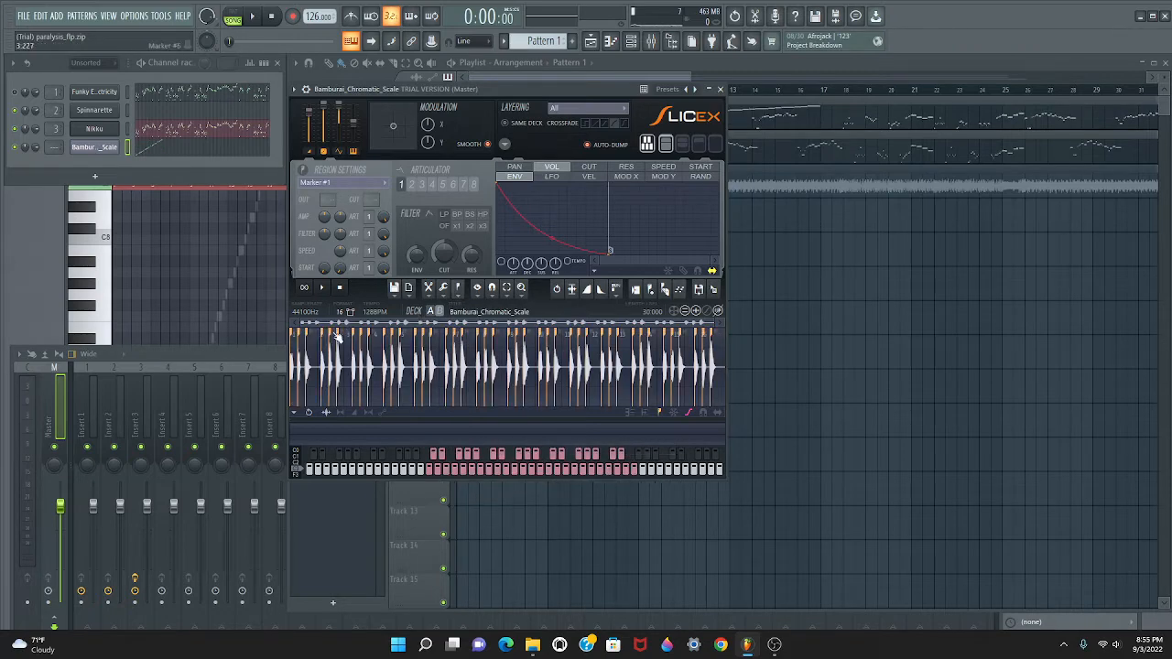
- Zoom in on the sliced waveform and audition every slice in order from Marker #1 to Marker #42
scroll(393, 391, "up", 5)
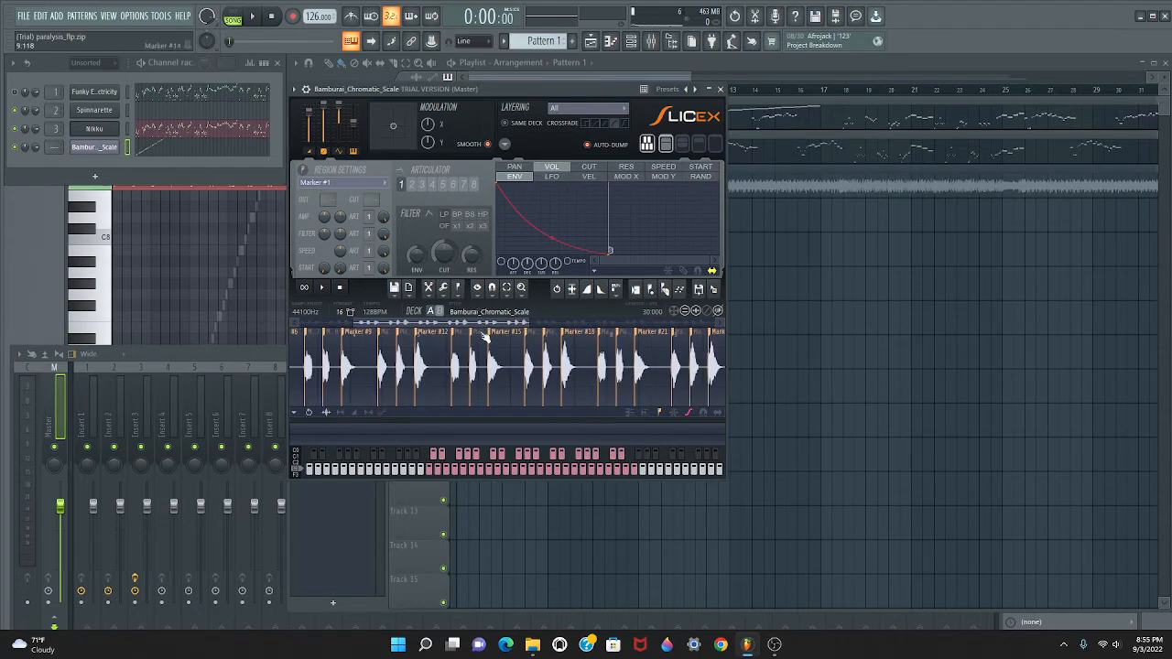
left_click_drag(472, 323, 418, 324)
left_click(301, 373)
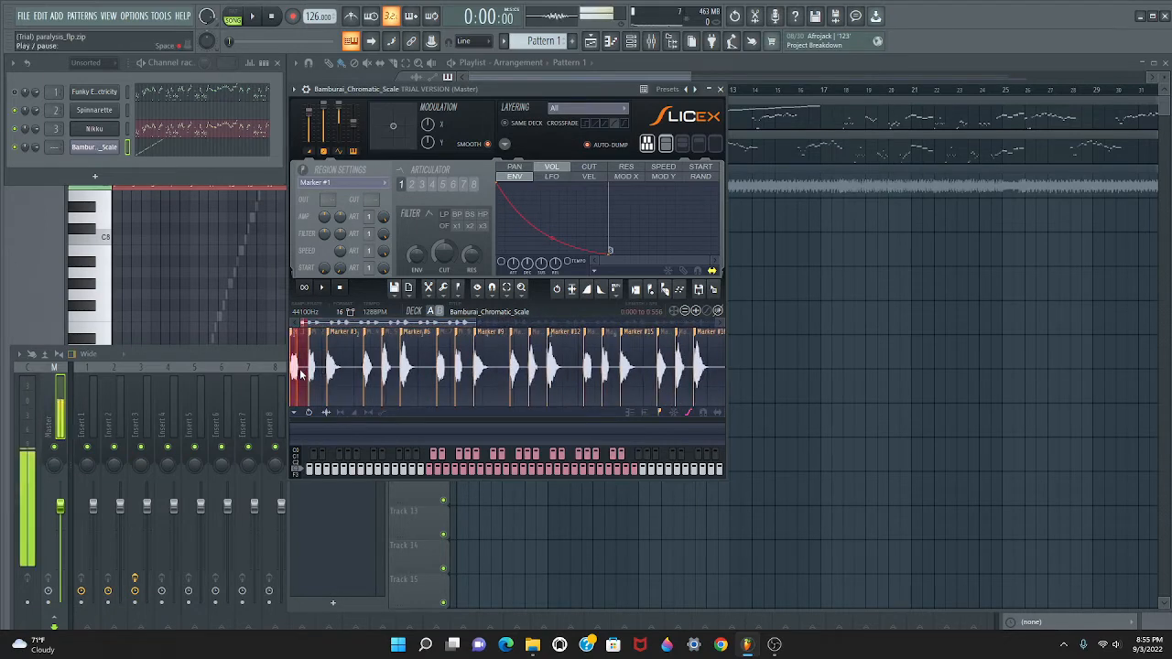
key("s")
key("c")
key("Right")
key("Right")
key("Right")
key("Right")
key("Right")
key("Right")
key("Right")
key("Right")
key("Right")
key("Right")
key("Right")
key("Right")
key("Right")
key("Right")
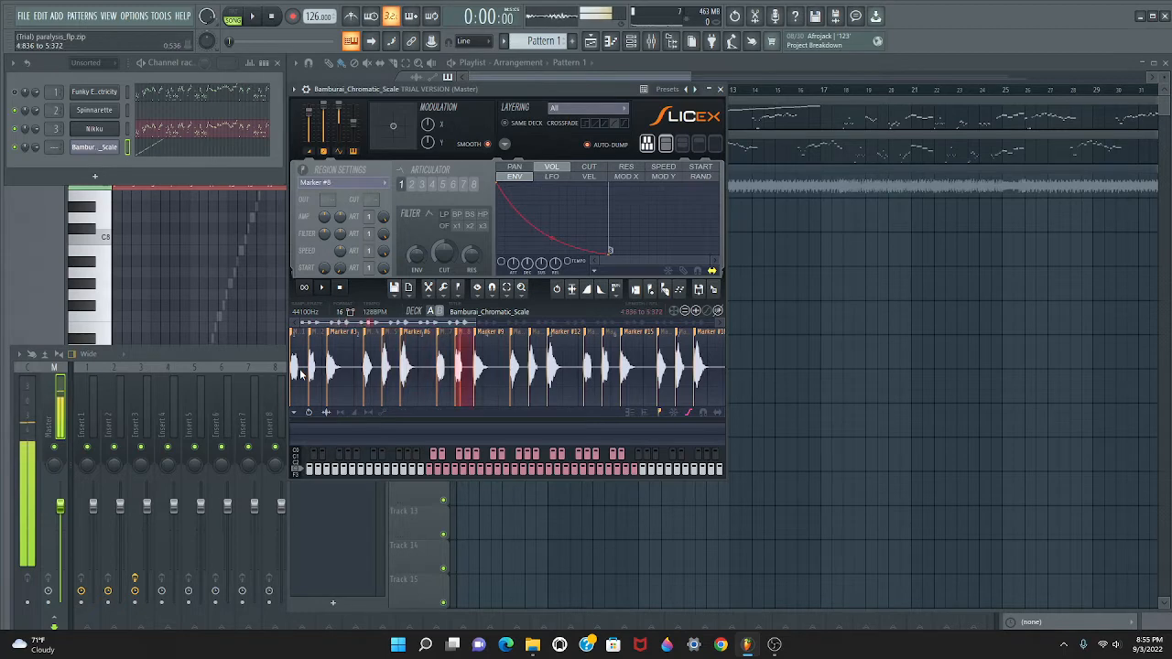
key("Right")
key("Right")
key("Right")
key("Right")
key("Right")
key("Right")
key("Right")
key("Right")
key("Right")
key("Right")
key("Right")
key("Right")
key("Right")
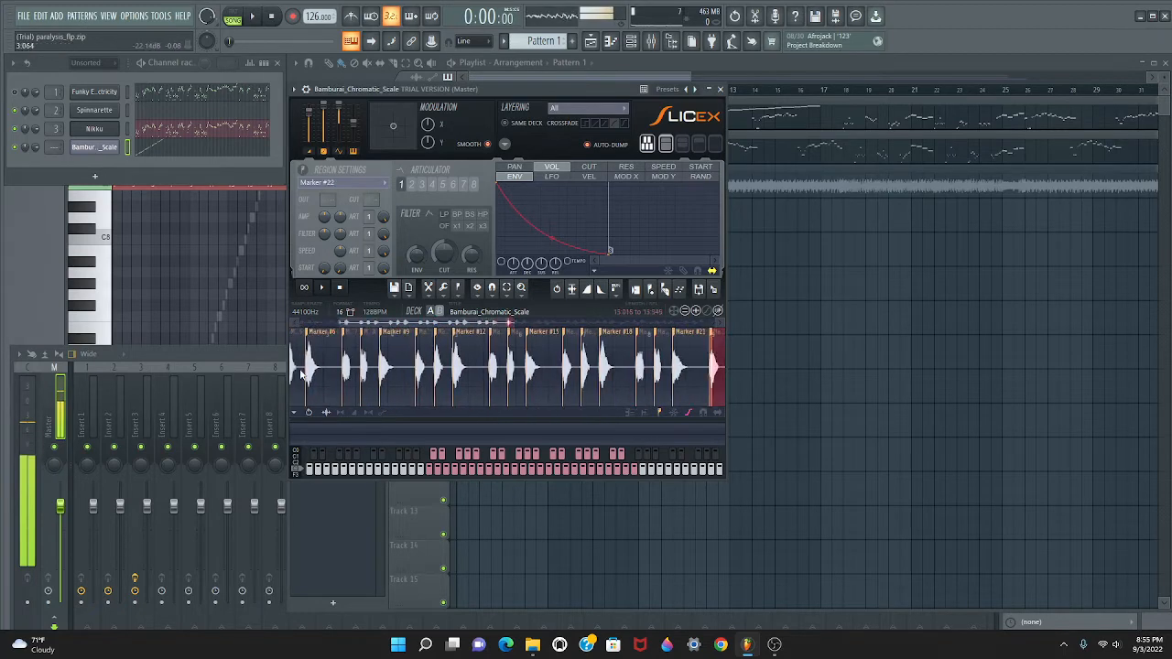
key("Right")
key("Right")
key("Right")
key("Right")
key("Right")
key("Right")
key("Right")
key("Right")
key("Right")
key("Right")
key("Right")
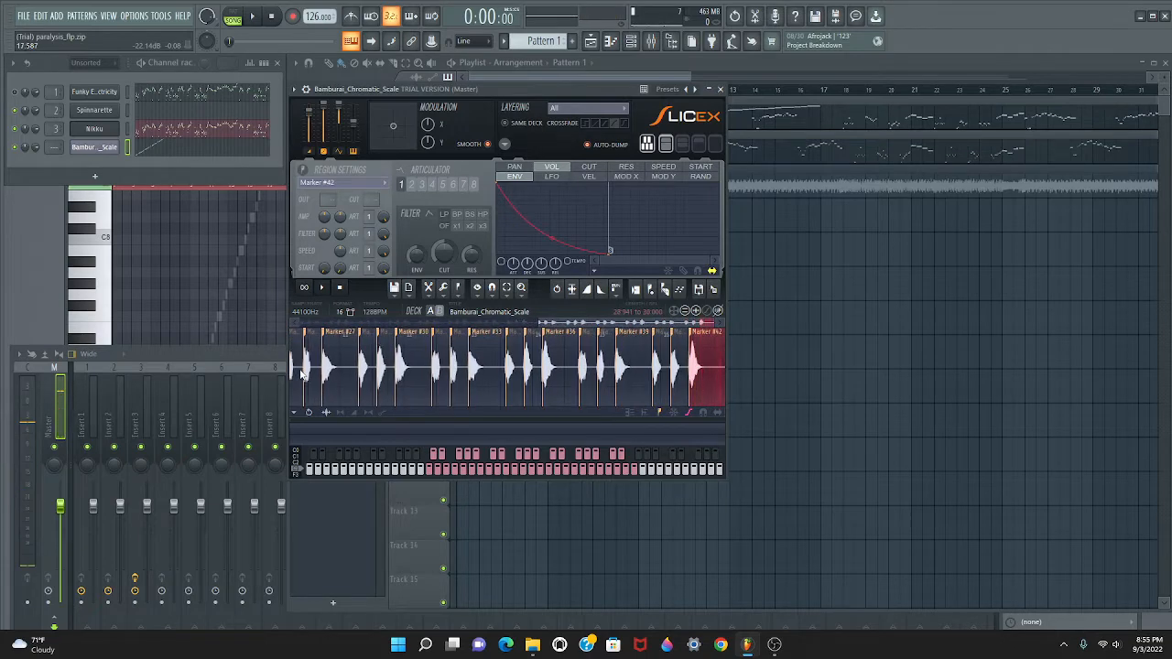
- Examine the Marker #39 slice up close, selecting its whole length and its fading tail
scroll(613, 371, "up", 5)
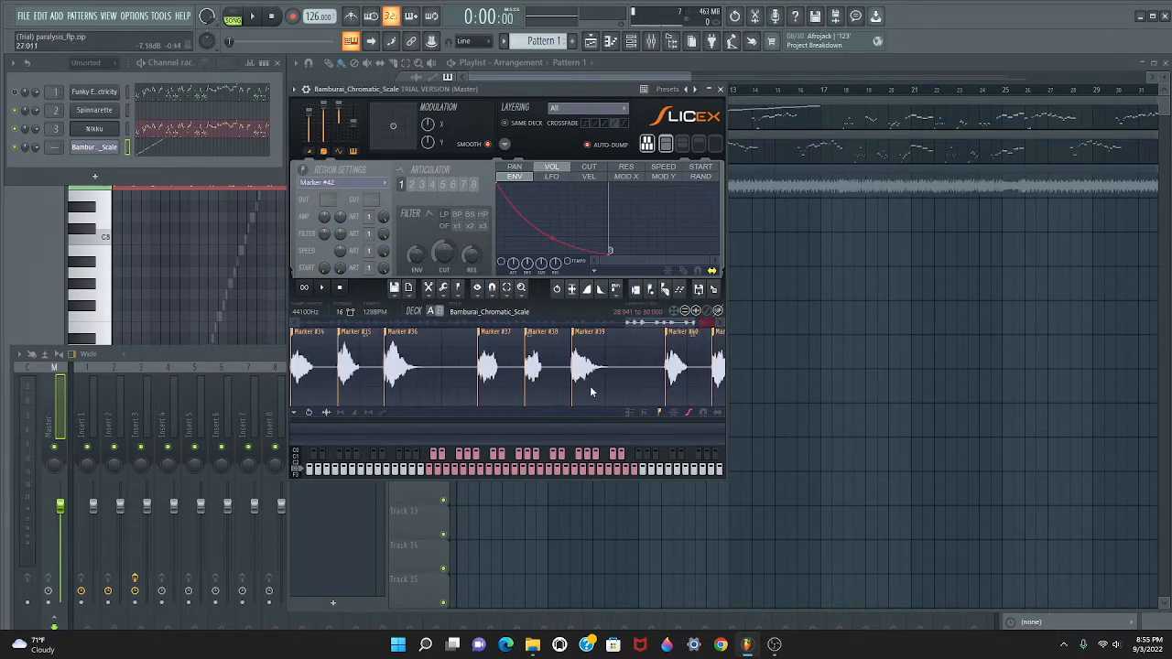
scroll(611, 365, "up", 4)
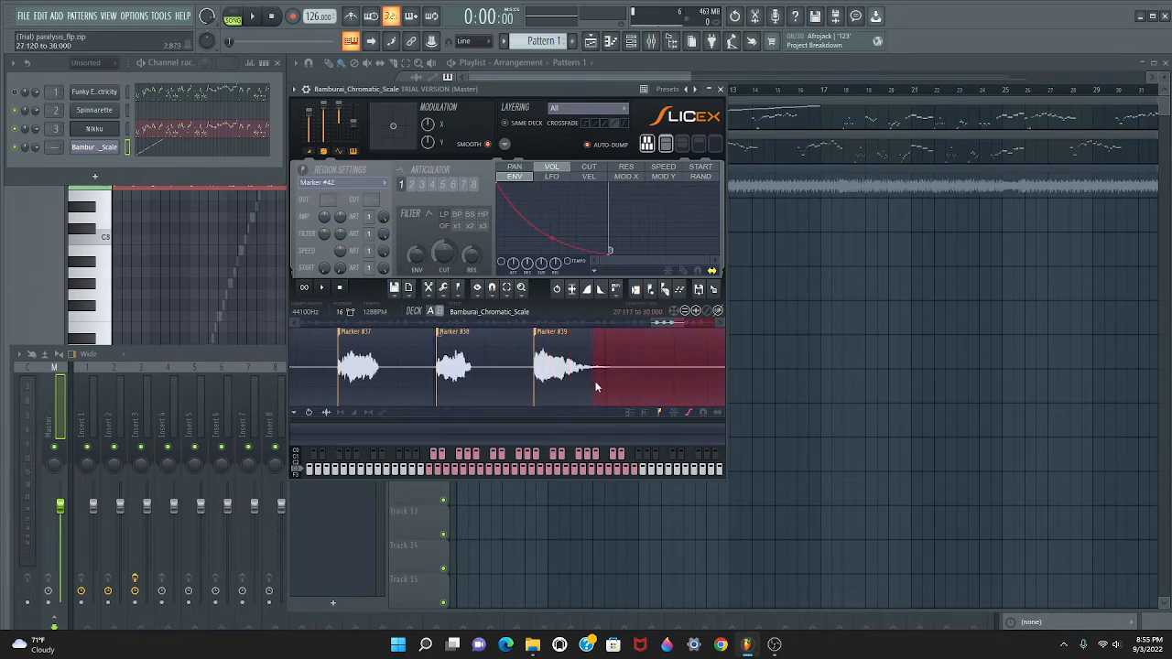
left_click_drag(593, 383, 597, 383)
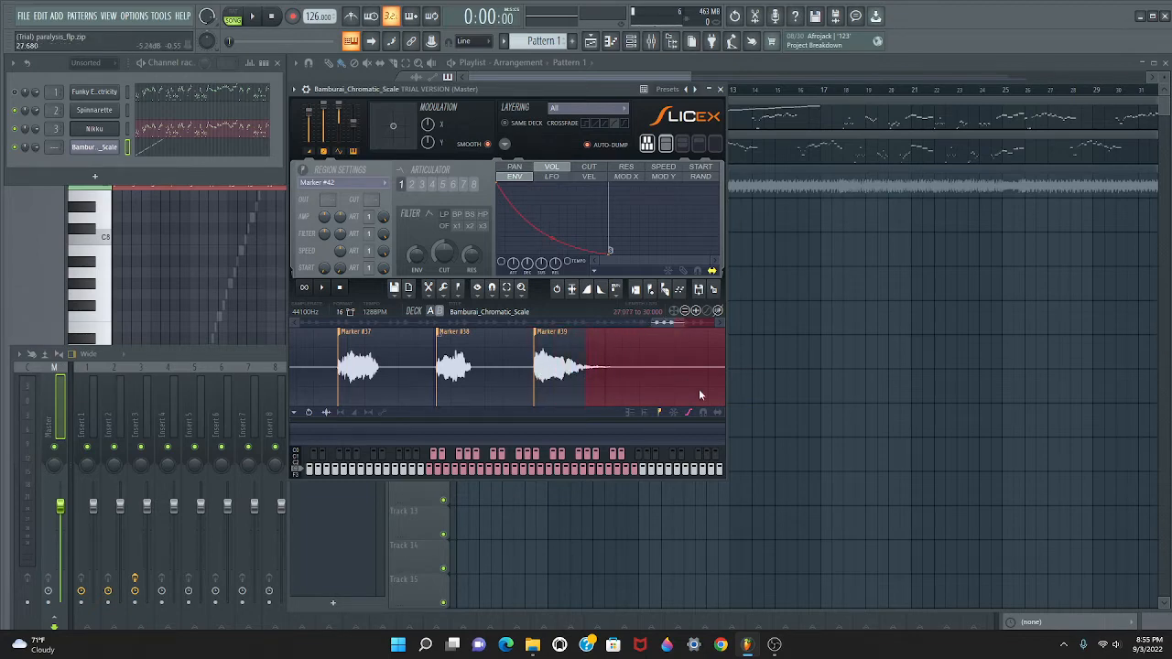
mouse_move(536, 379)
left_mouse_down()
mouse_move(706, 376)
mouse_move(685, 379)
left_mouse_up()
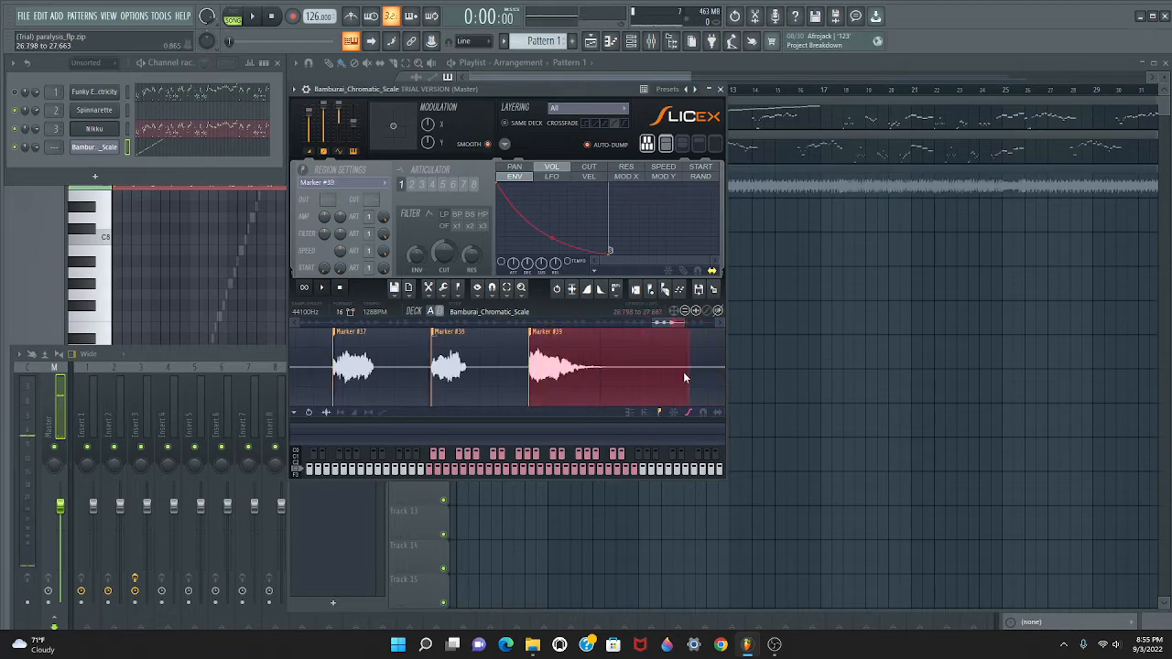
left_click_drag(602, 378, 629, 378)
left_click_drag(531, 385, 584, 387)
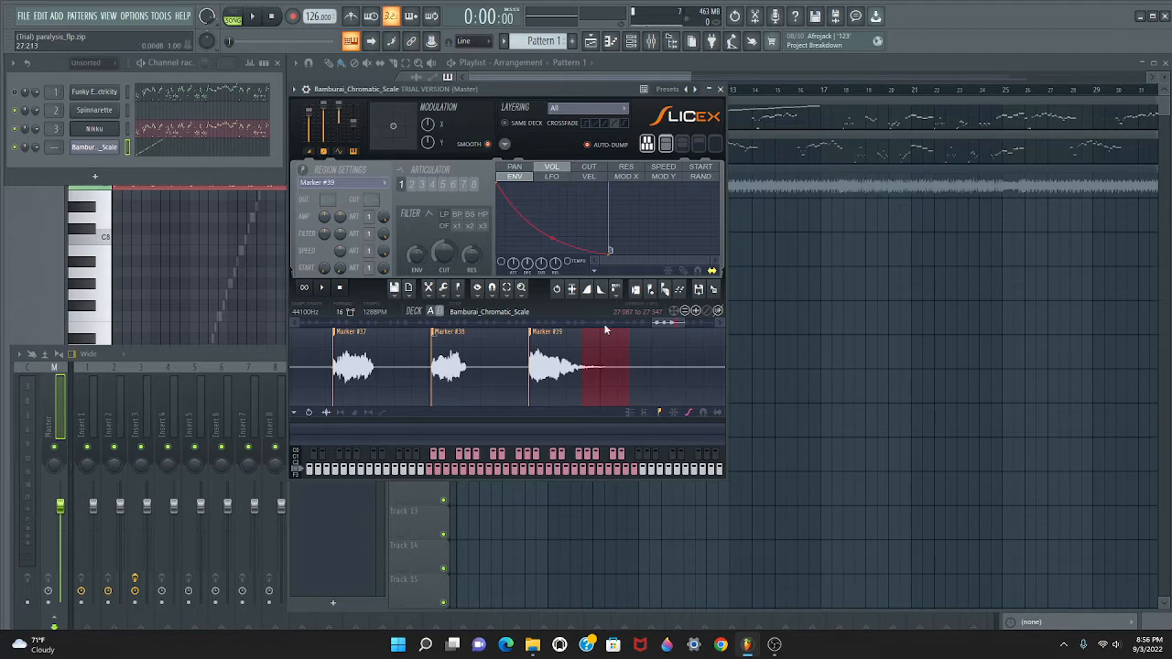
- Try an extra marker at the fading tail of the Marker #39 slice and delete it again
scroll(592, 368, "up", 4)
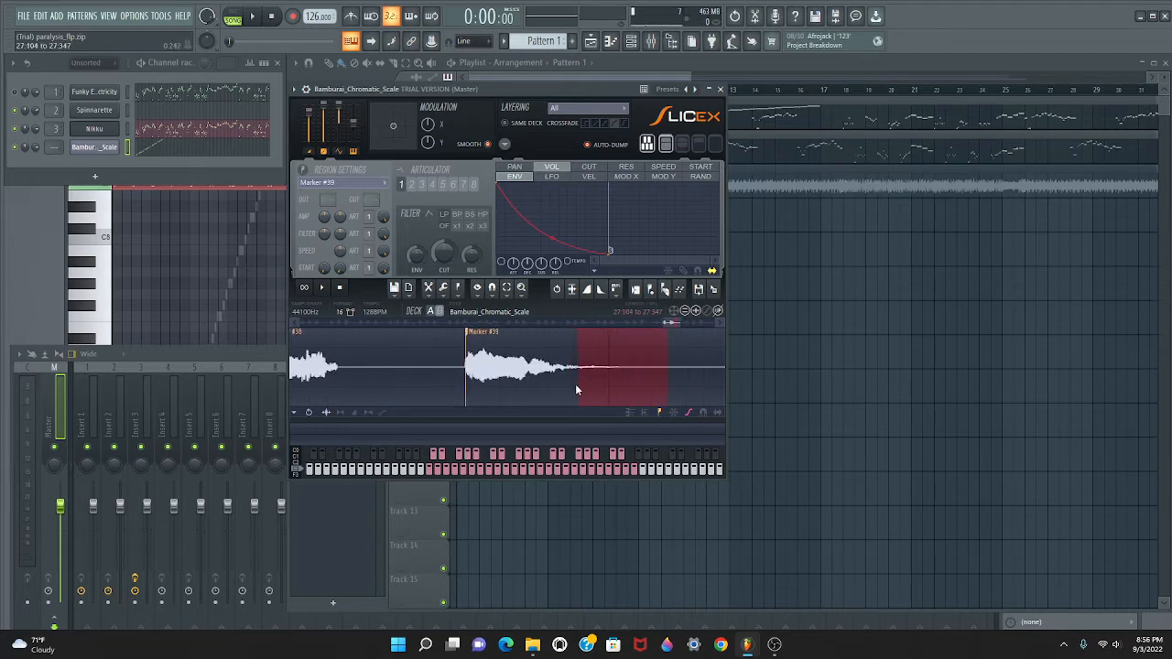
left_click(657, 290)
right_click(574, 338)
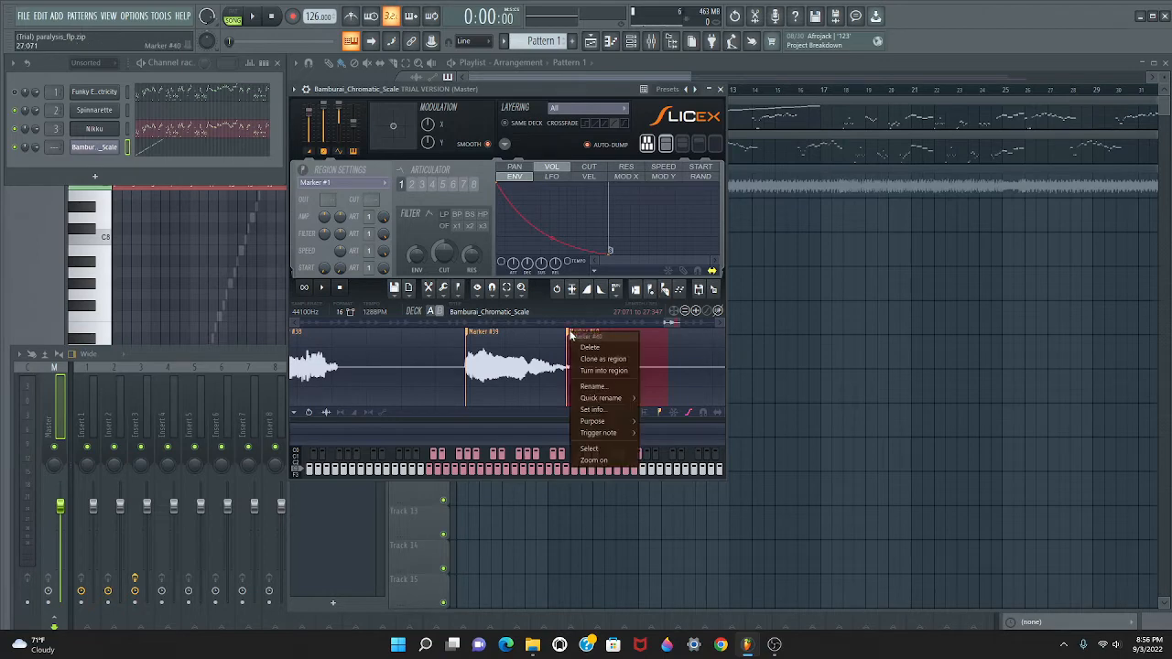
left_click(591, 343)
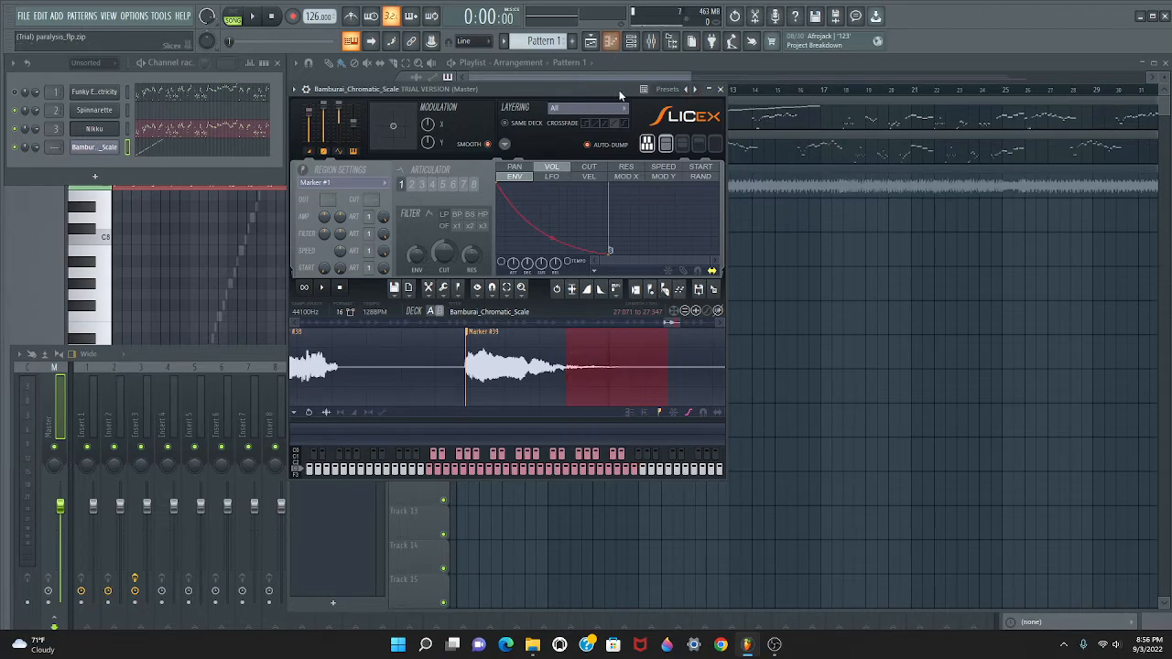
- Move the Slicex window off the playlist's pattern list and delete all auto-dumped notes from the Bamburai channel in Pattern 1
left_click_drag(615, 89, 822, 176)
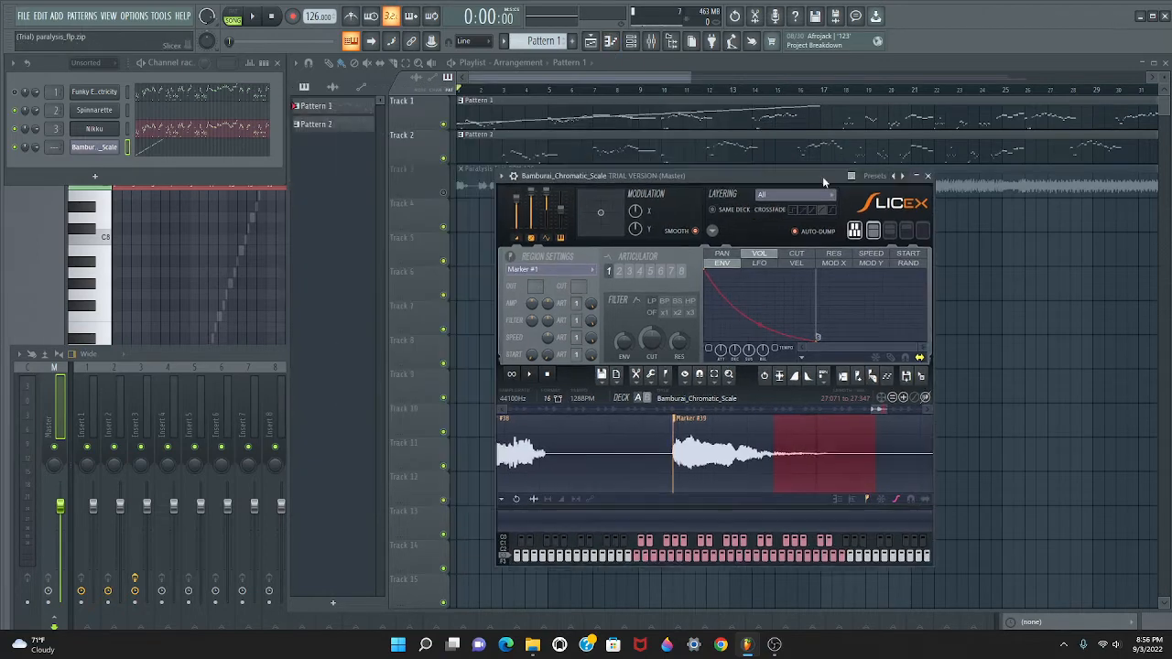
left_click(211, 151)
key("ctrl+a")
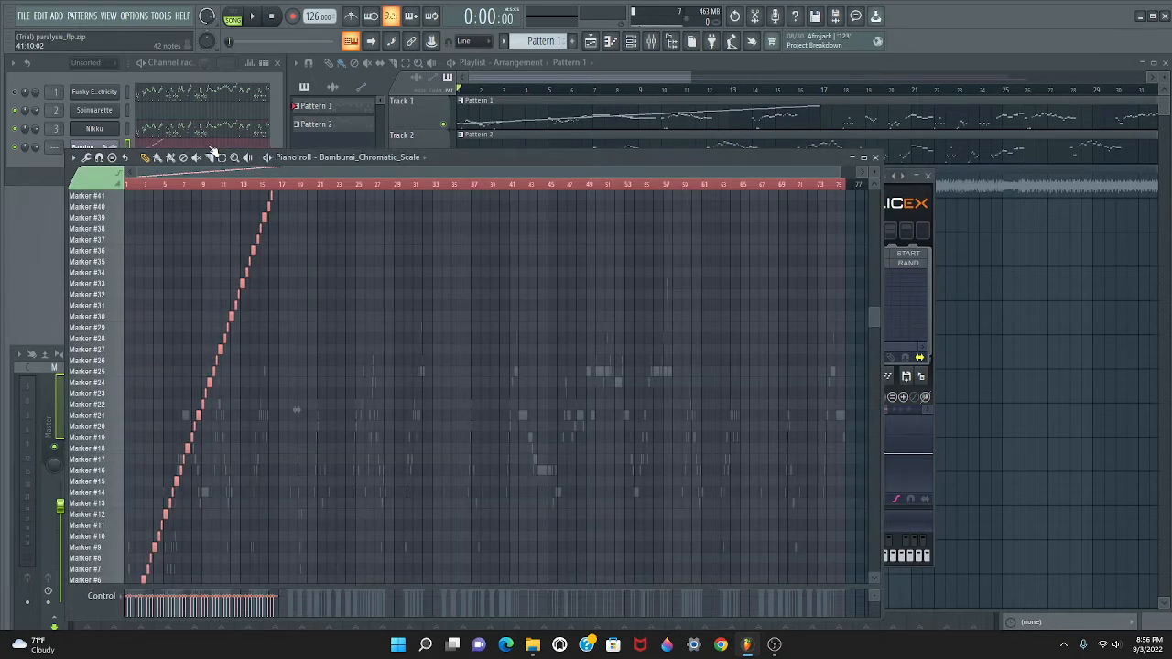
key("Delete")
- Switch to Pattern 2 and copy all the notes of the Spinnarette channel
left_click(322, 127)
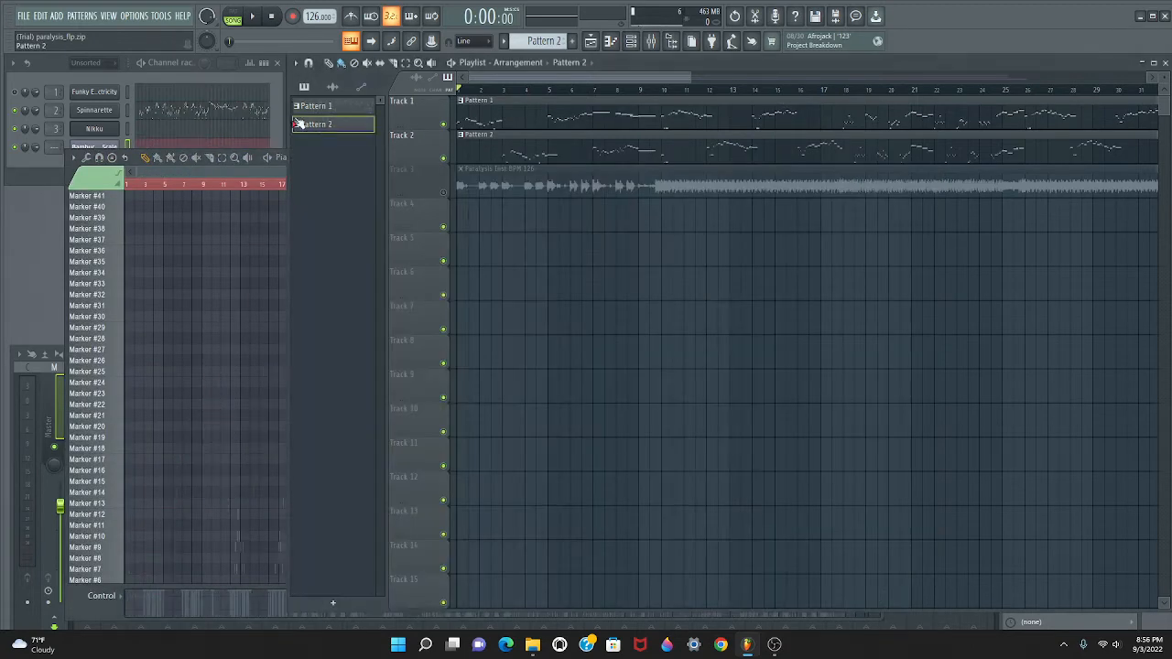
left_click(194, 110)
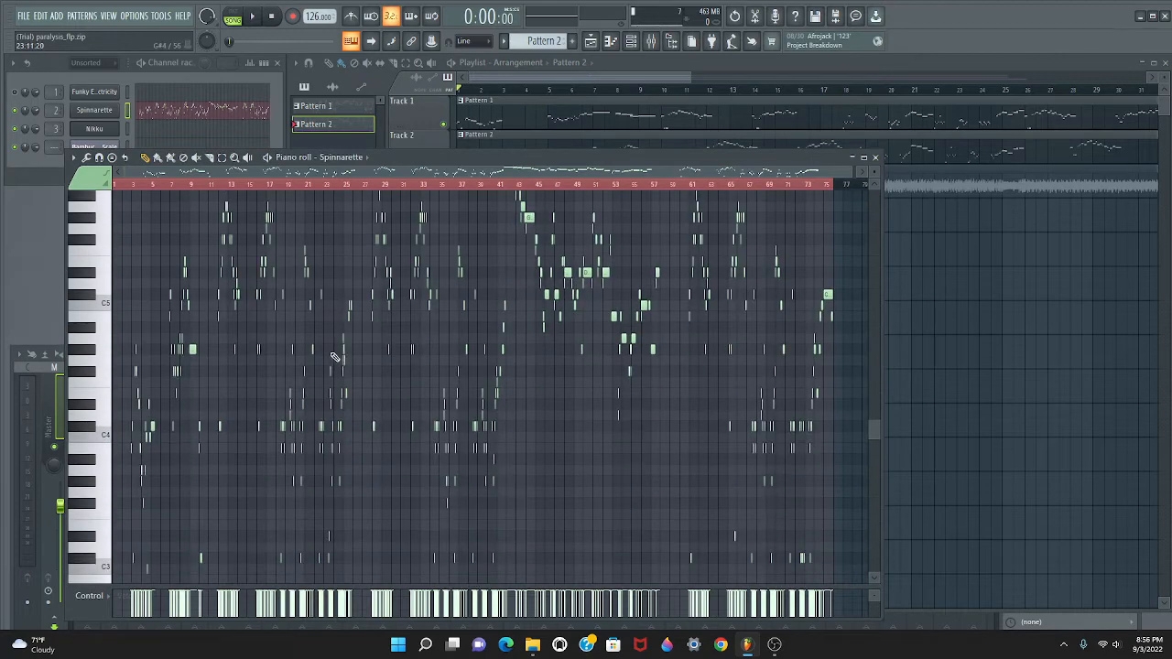
left_click(390, 86)
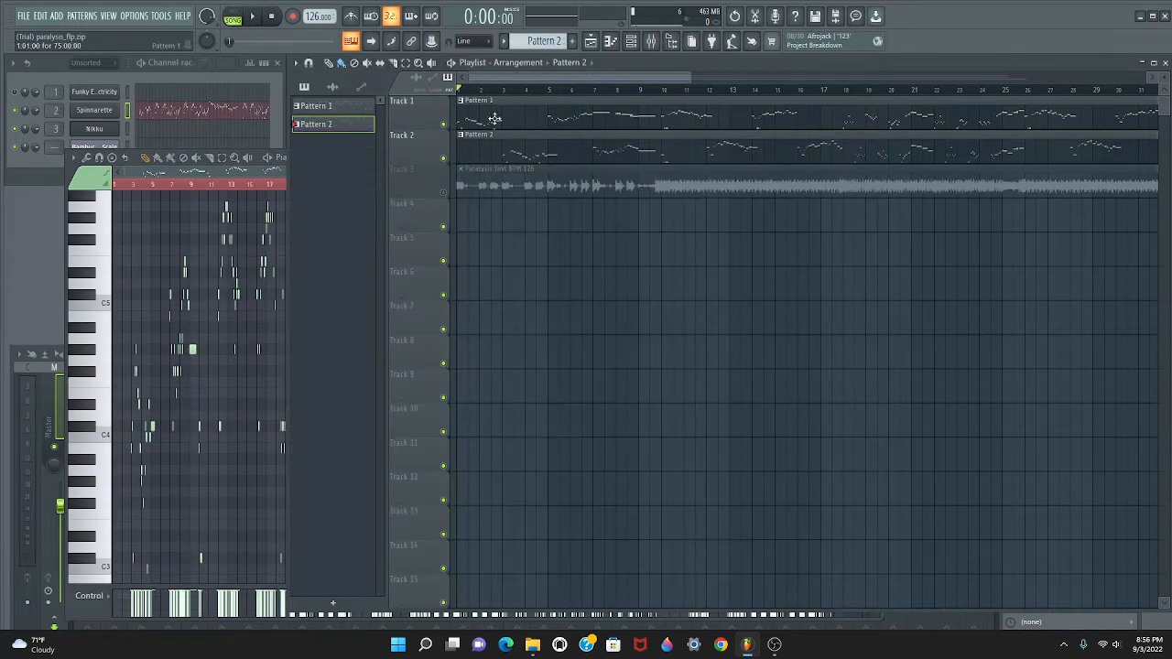
left_click(162, 110)
left_click(161, 110)
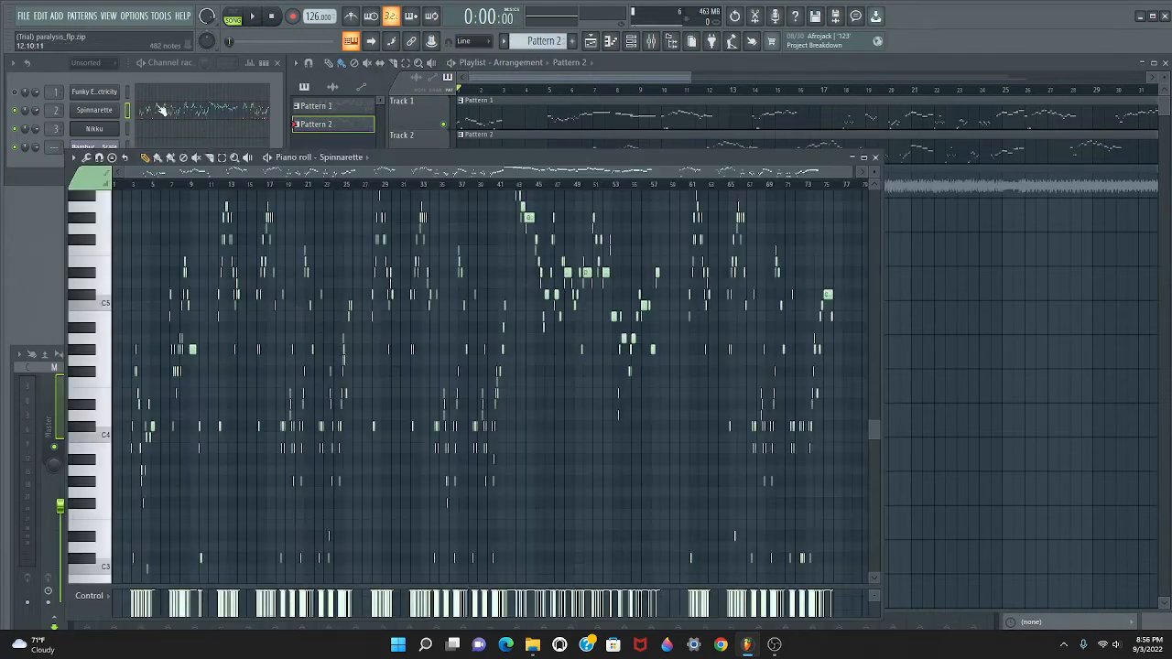
key("ctrl+a")
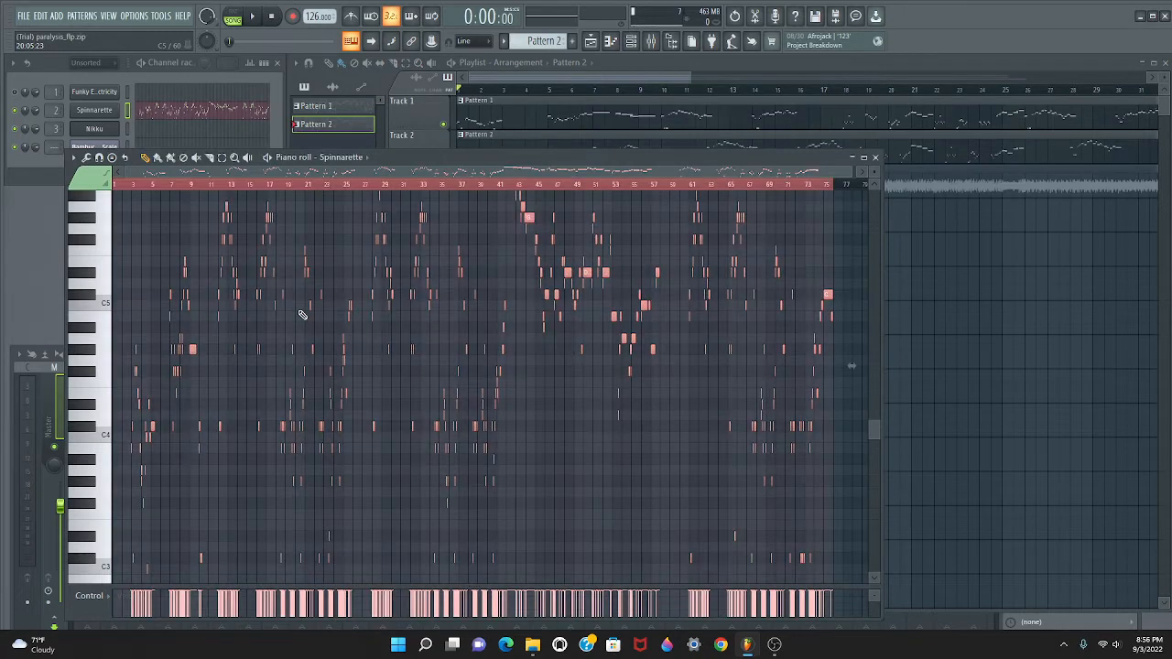
- Paste the copied notes into the Bamburai channel and shift them two bars later to line up with the ghost notes
left_click(33, 157)
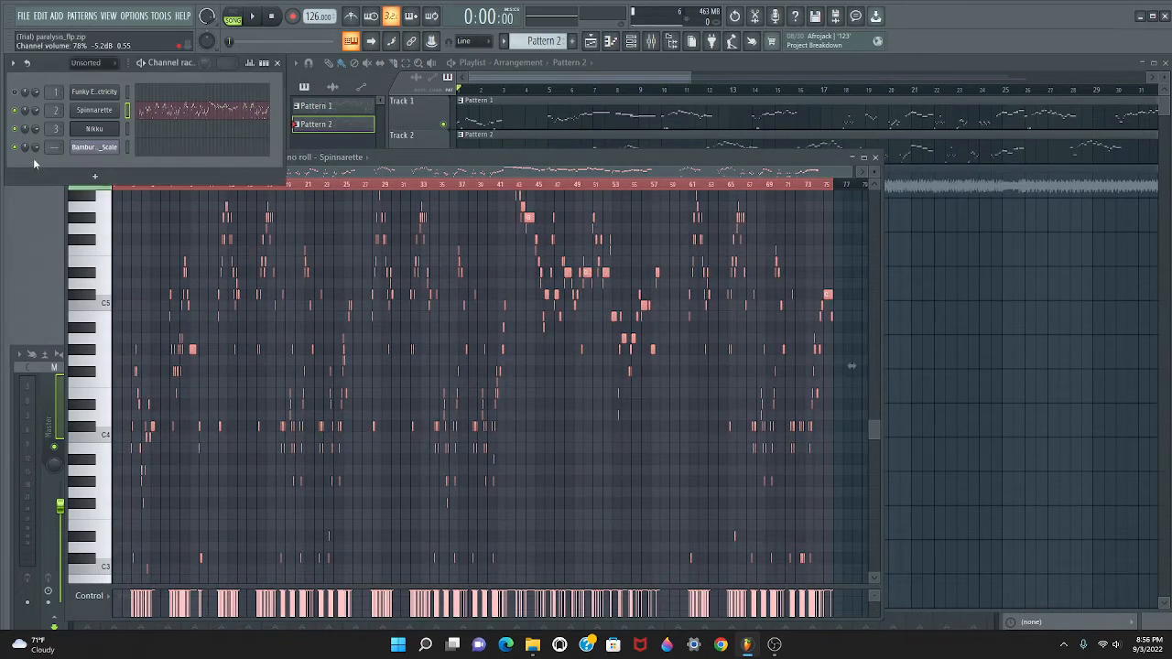
left_click(153, 147)
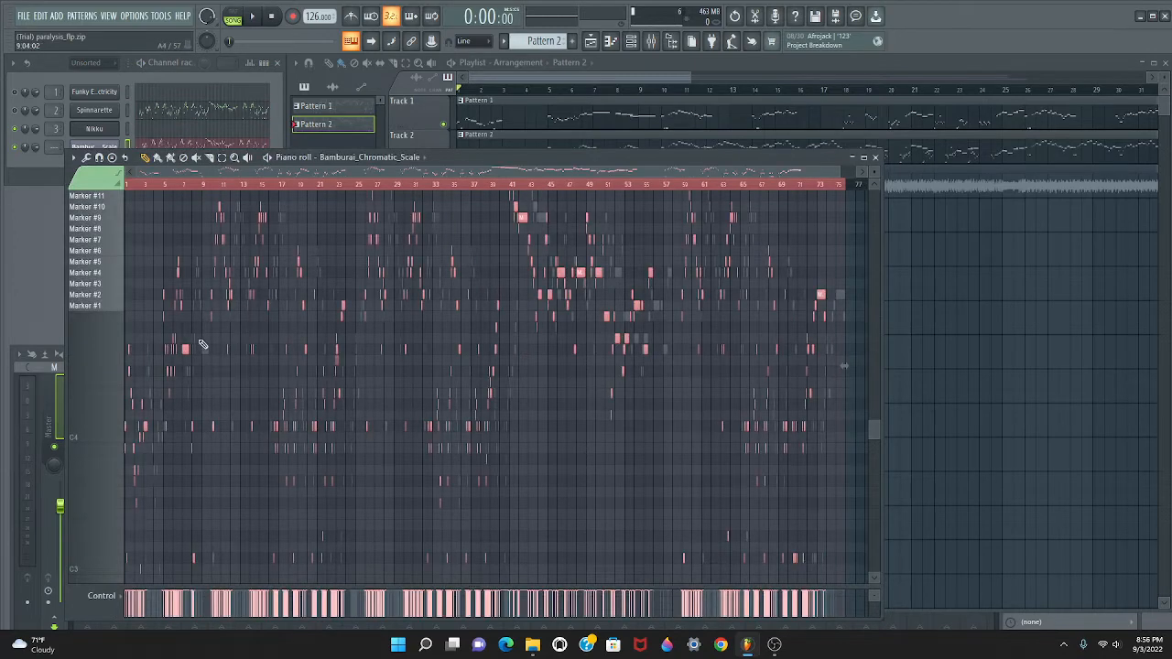
left_click_drag(183, 348, 204, 348)
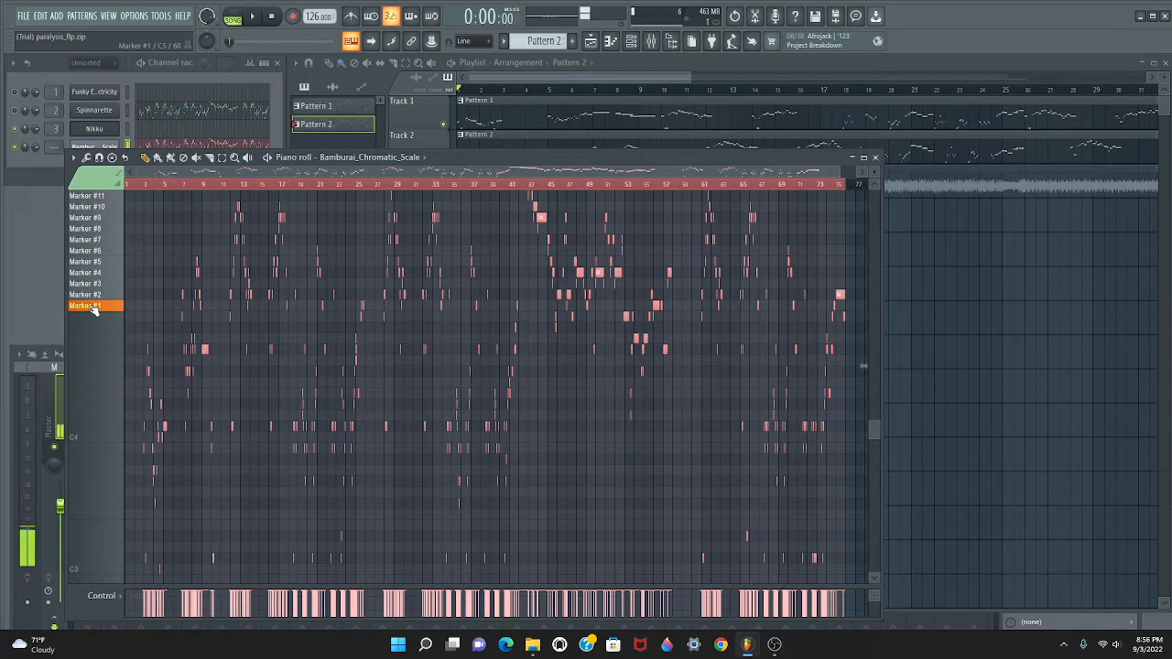
- Transpose all the pasted Bamburai notes up two octaves so they fall within the range of the numbered slice markers
scroll(99, 207, "up", 15)
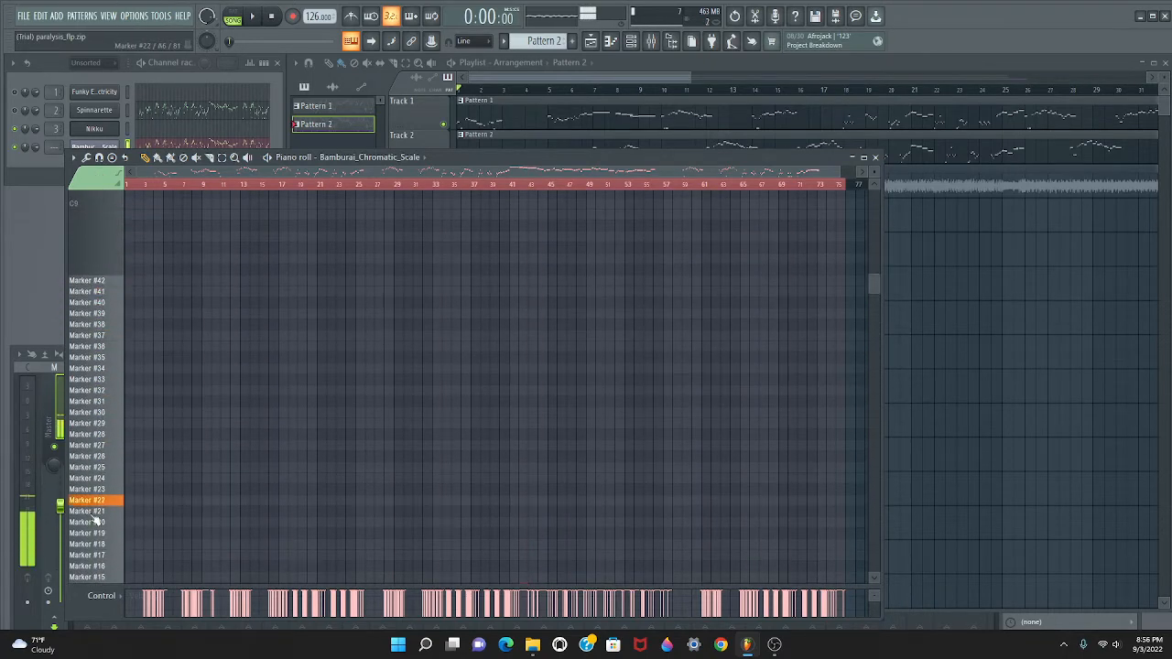
scroll(89, 531, "down", 10)
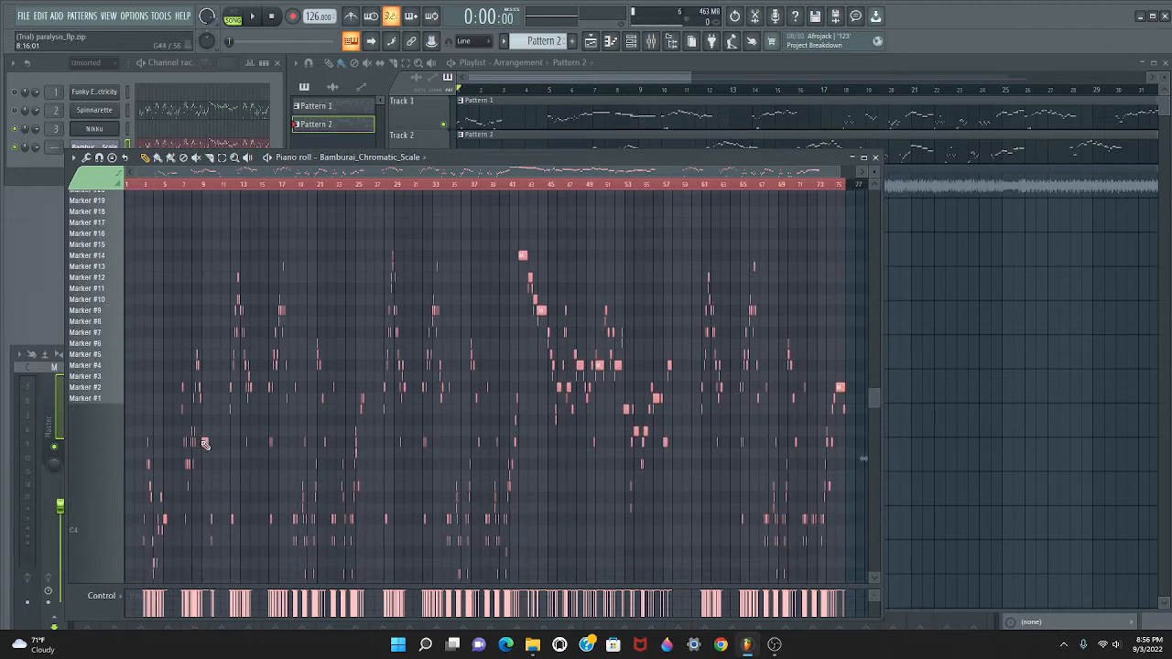
scroll(205, 421, "down", 2)
scroll(225, 266, "down", 10)
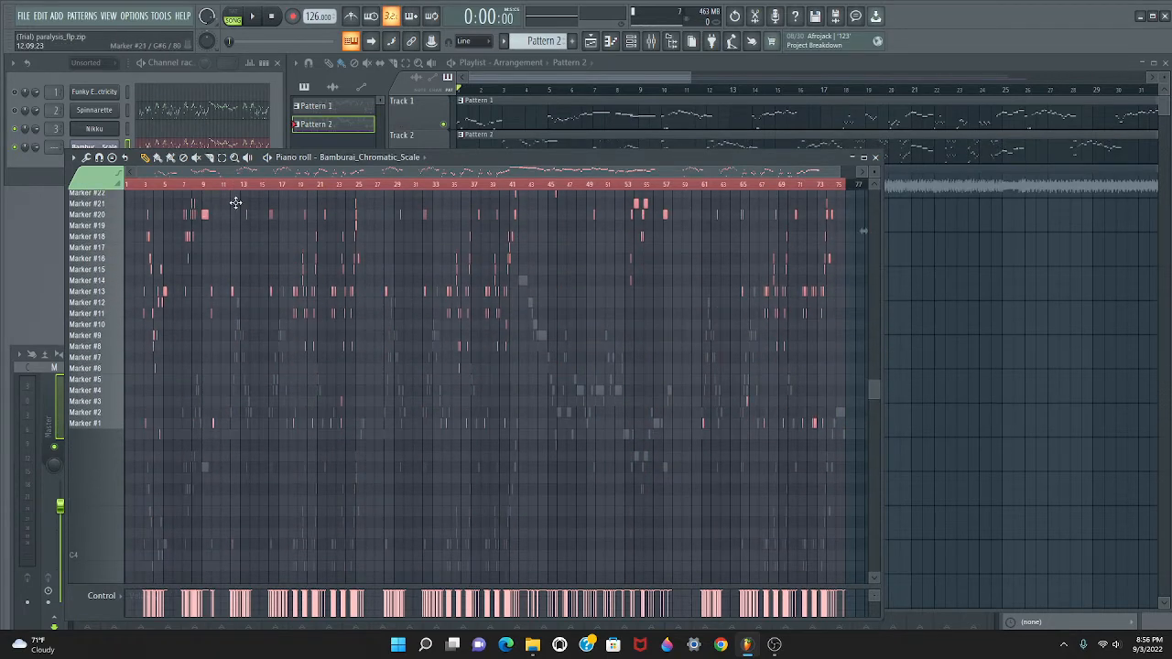
scroll(235, 199, "down", 1)
scroll(238, 220, "up", 2)
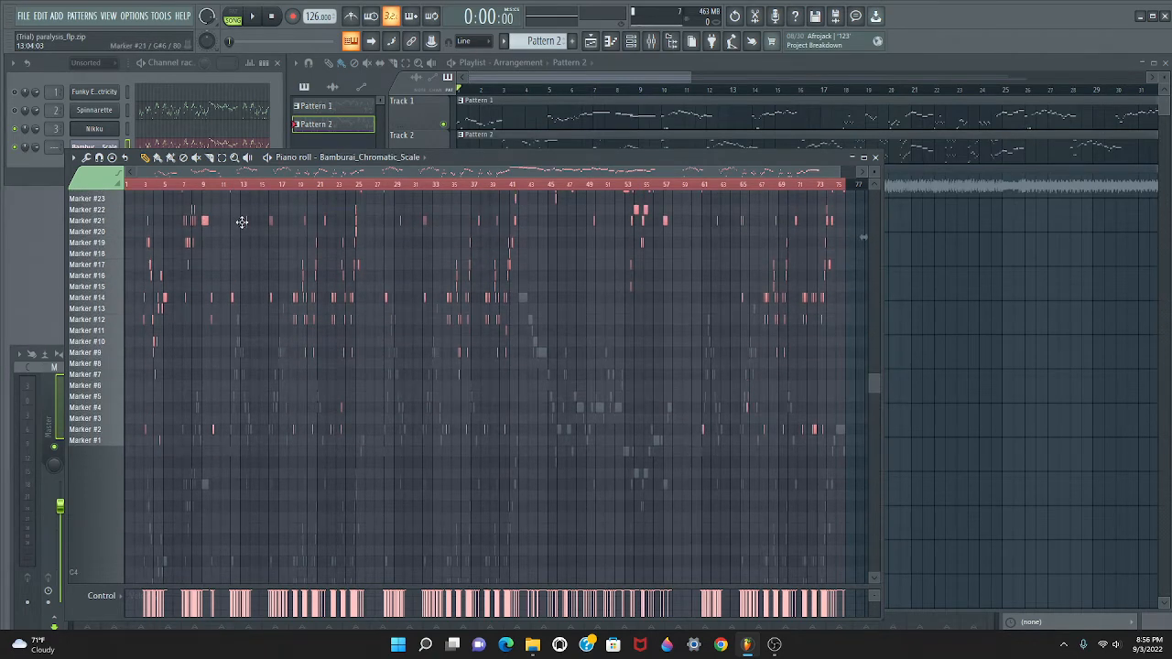
scroll(242, 221, "up", 12)
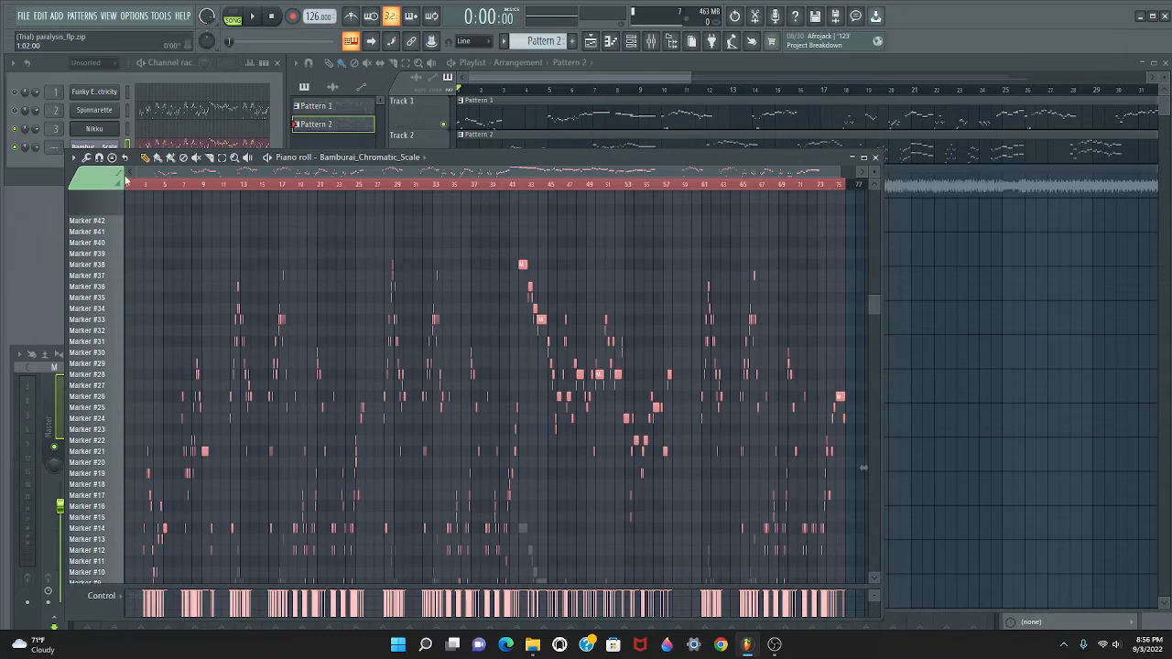
- Move the Bamburai piano roll window clear of the channel rack and mixer, with the full length of its notes in view
left_click_drag(841, 172, 964, 219)
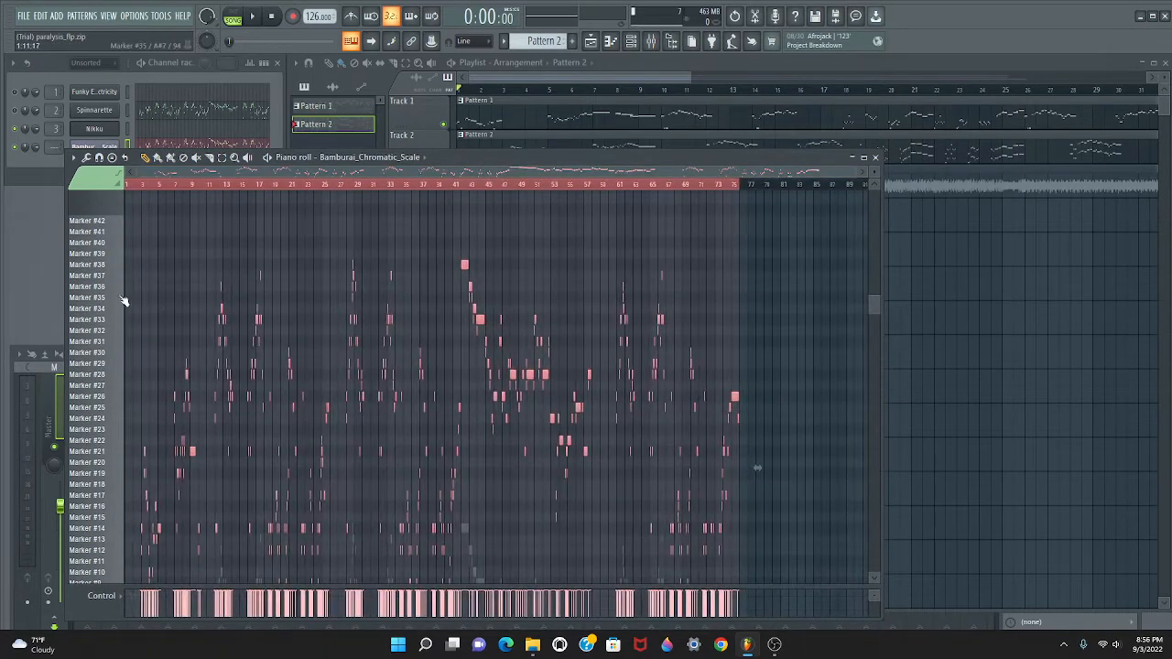
left_click_drag(106, 273, 112, 225)
left_click_drag(859, 176, 974, 122)
scroll(983, 161, "up", 3)
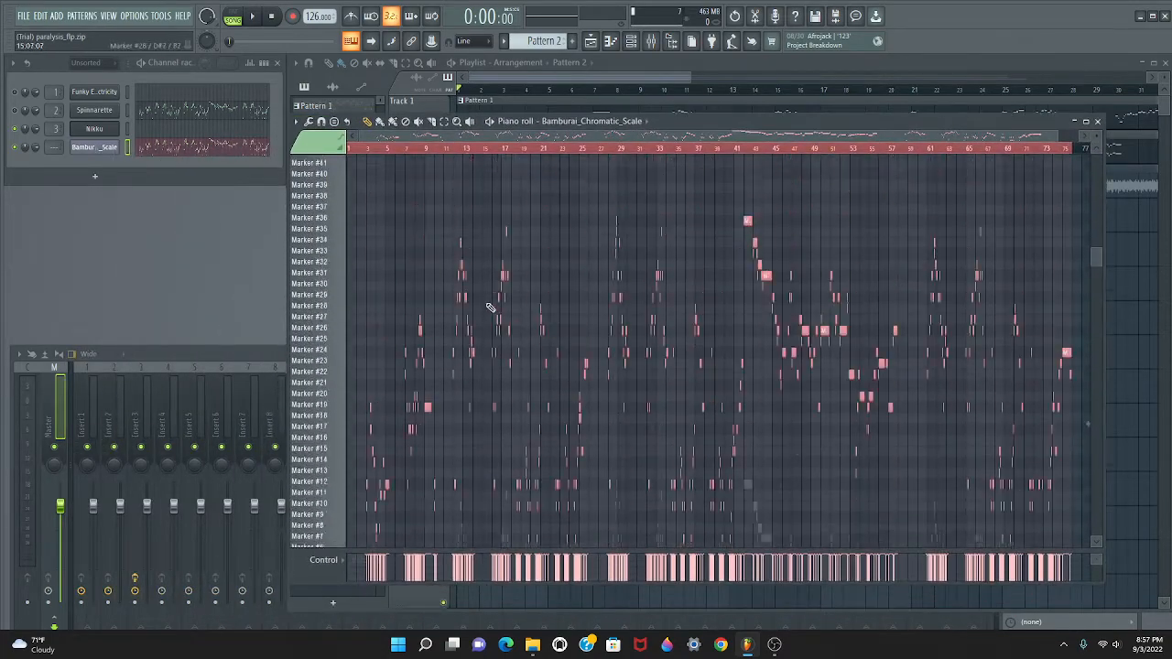
mouse_move(1057, 137)
left_mouse_down()
mouse_move(1084, 138)
mouse_move(1071, 137)
left_mouse_up()
scroll(925, 293, "down", 6)
scroll(922, 293, "up", 2)
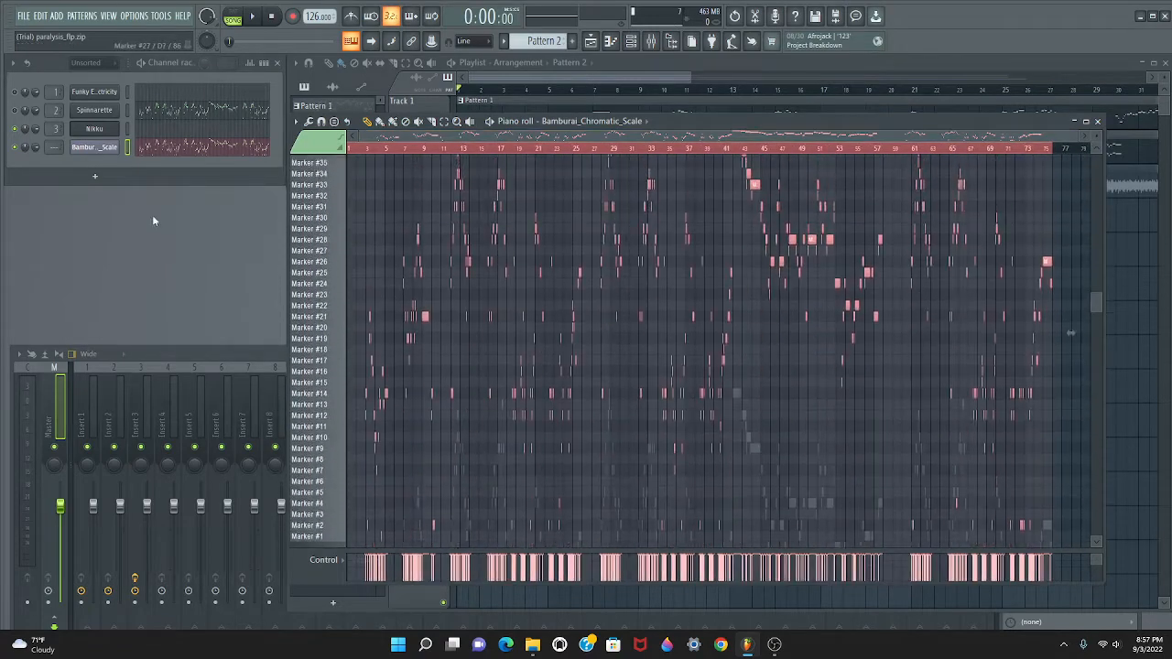
- Route the Bamburai channel to mixer track 4 and load Fruity Reeverb 2 in its first effect slot with a 22% wet level
left_click_drag(55, 148, 55, 129)
double_click(54, 146)
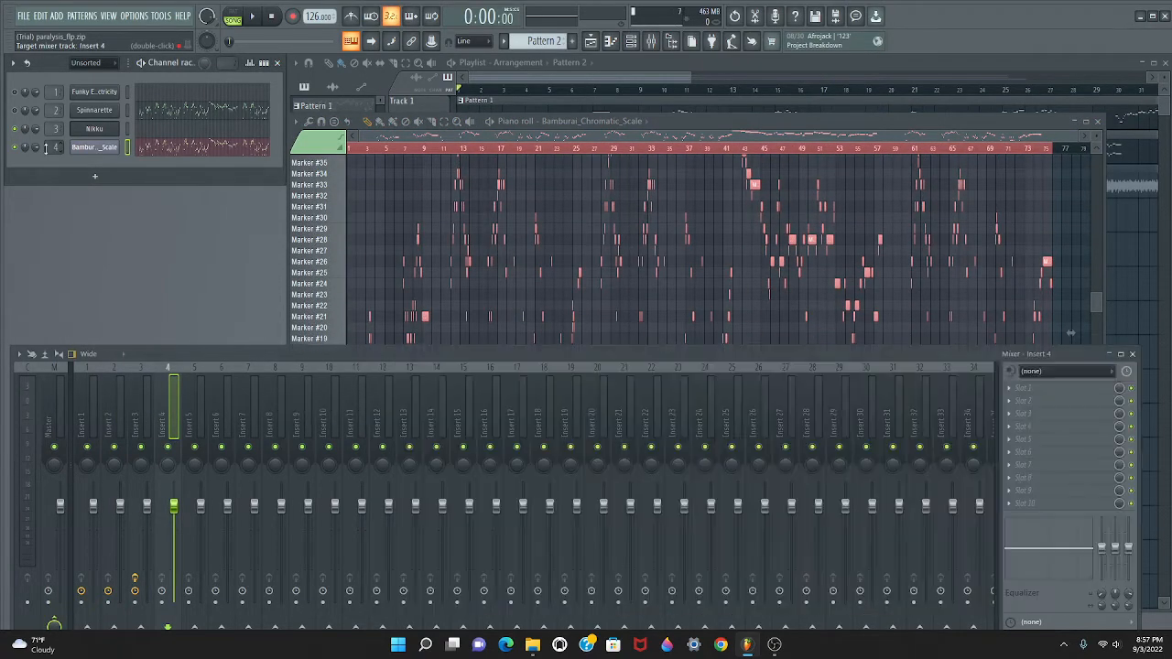
left_click(1036, 386)
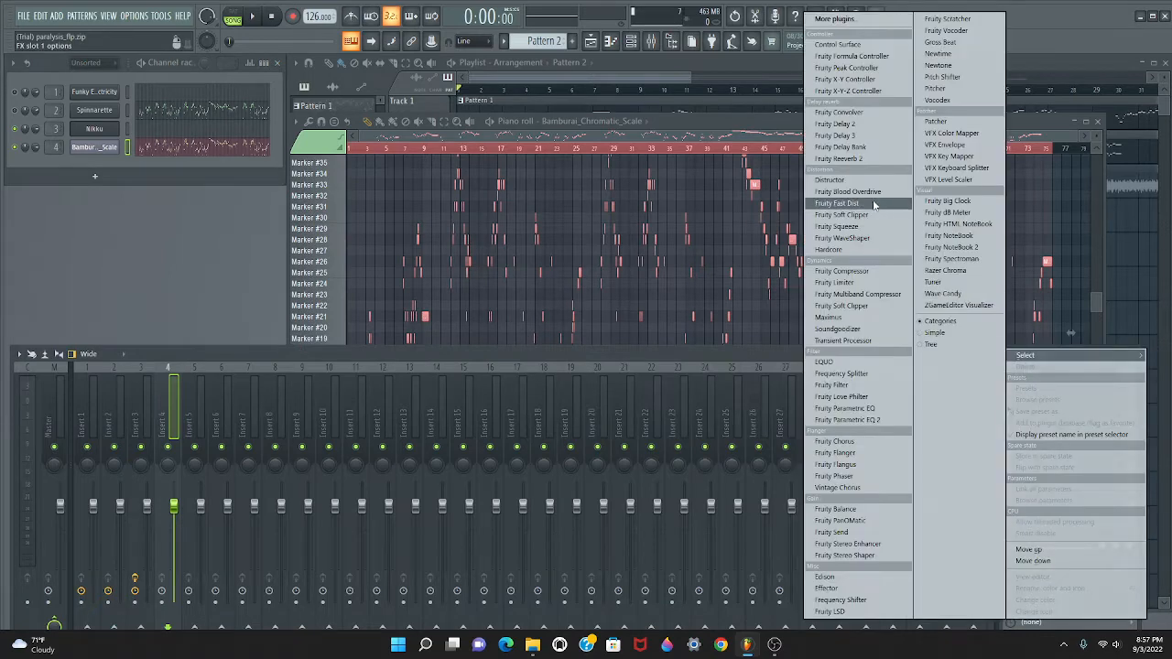
left_click(838, 158)
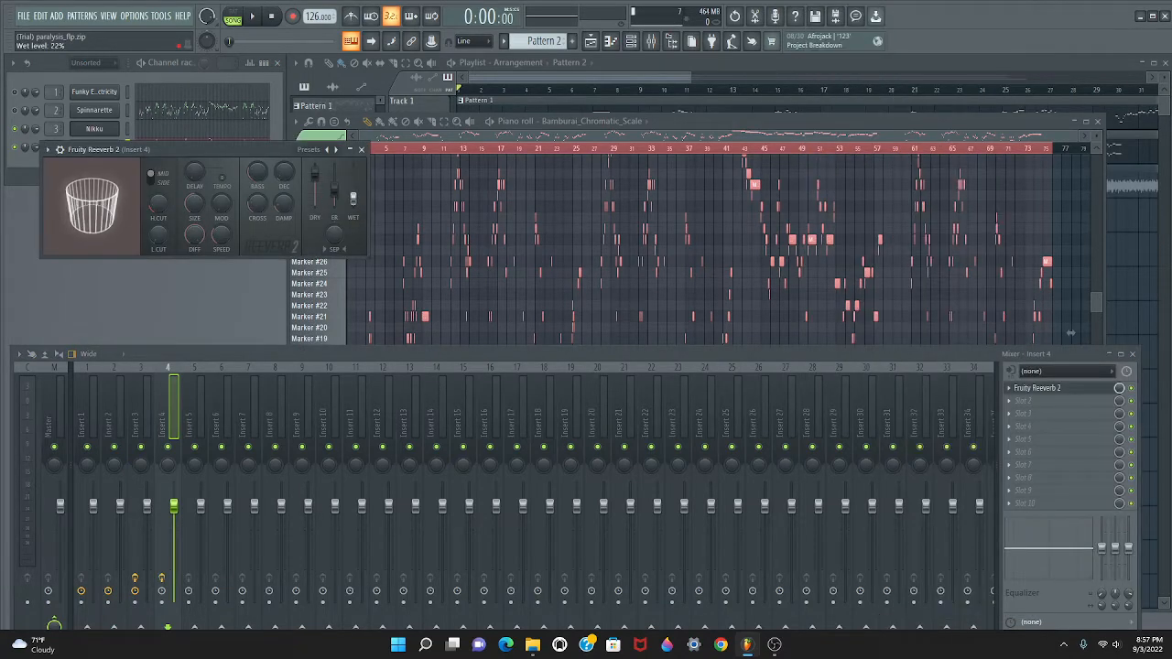
left_click(362, 149)
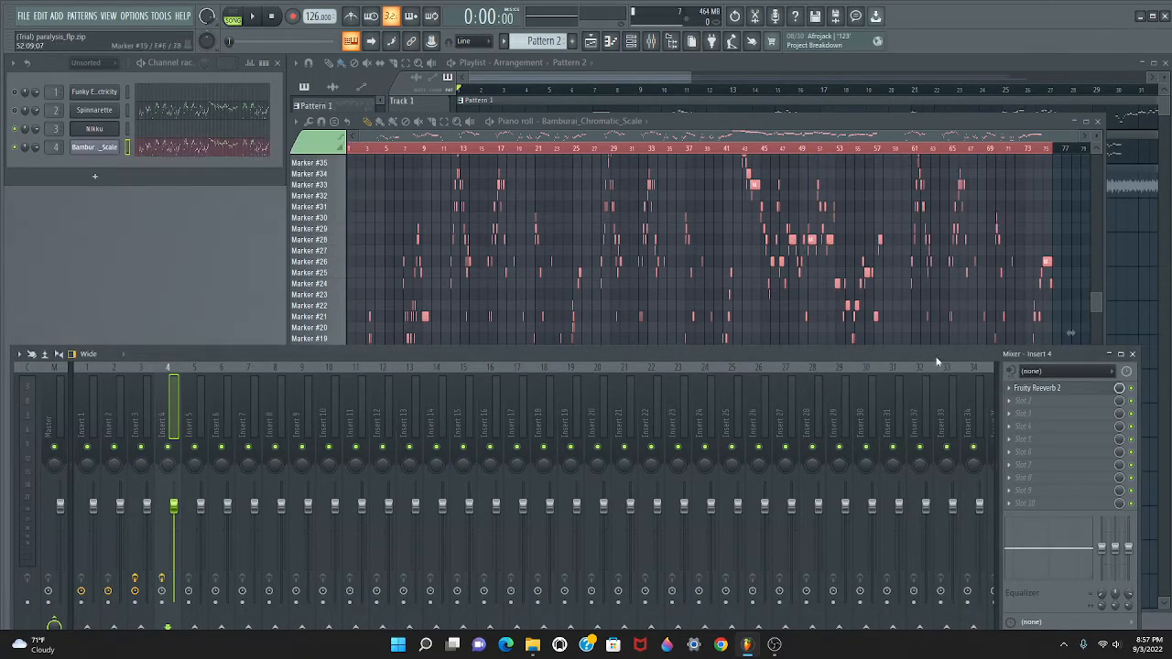
- Load Soundgoodizer in the second effect slot of mixer track 4, choose mode C and lower its amount
left_click(1044, 401)
left_click(824, 329)
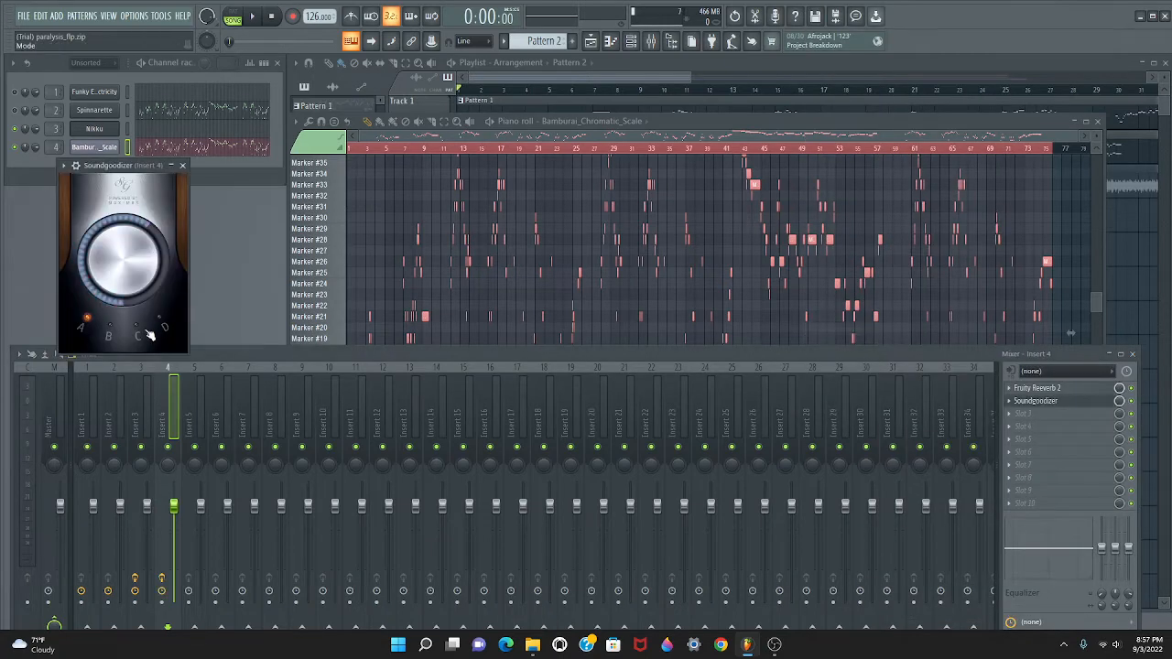
left_click_drag(123, 270, 123, 328)
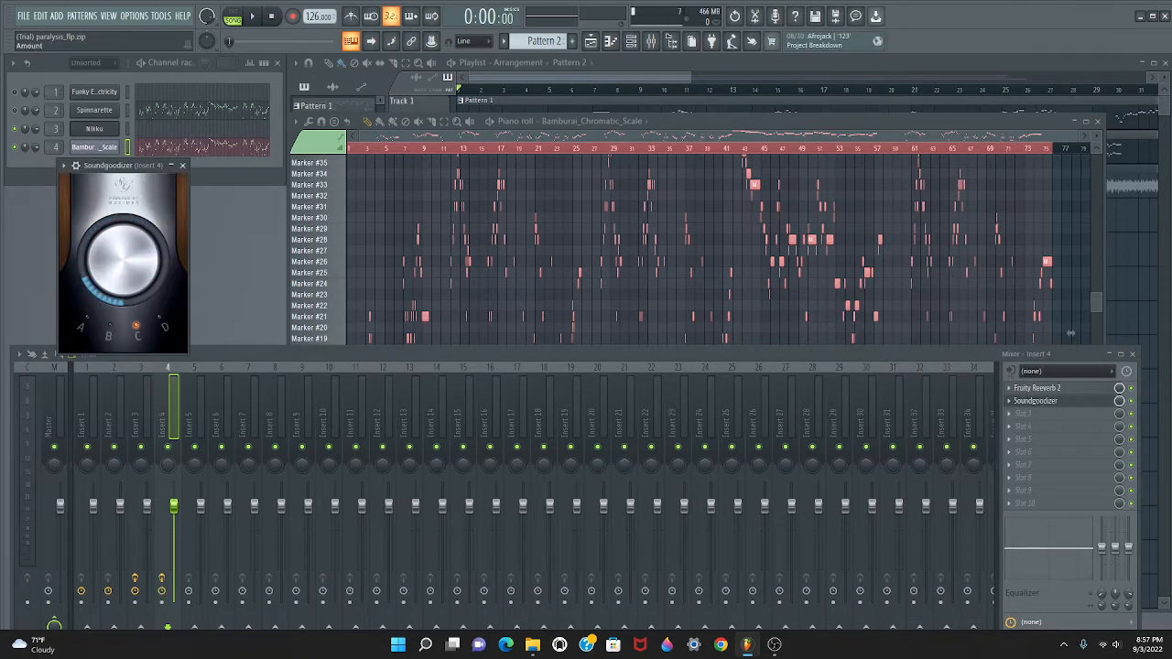
- Play the song from the start to hear the processed Bamburai vocals, moving the Soundgoodizer window clear of the channel rack
key("space")
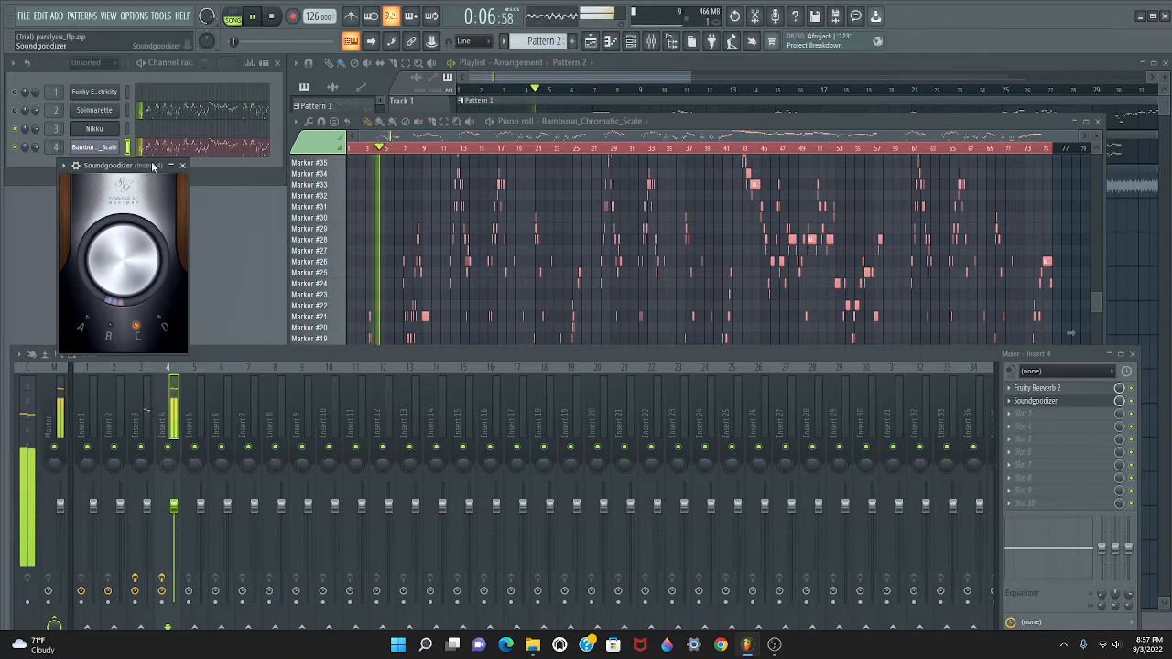
left_click_drag(149, 168, 166, 168)
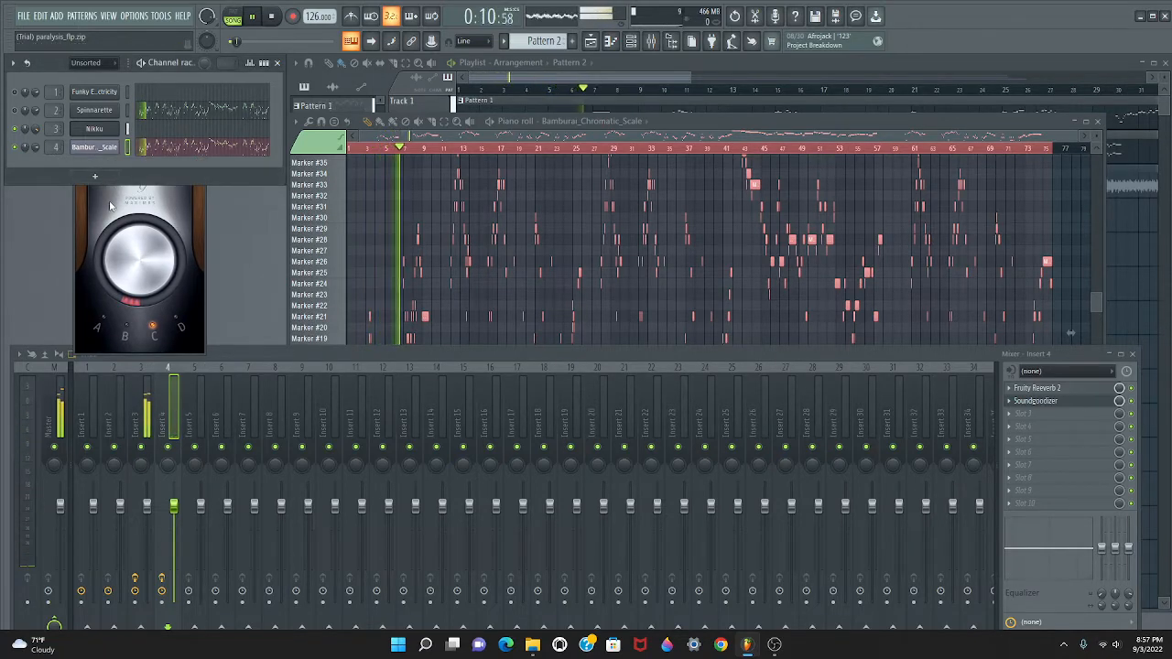
left_click_drag(177, 161, 213, 195)
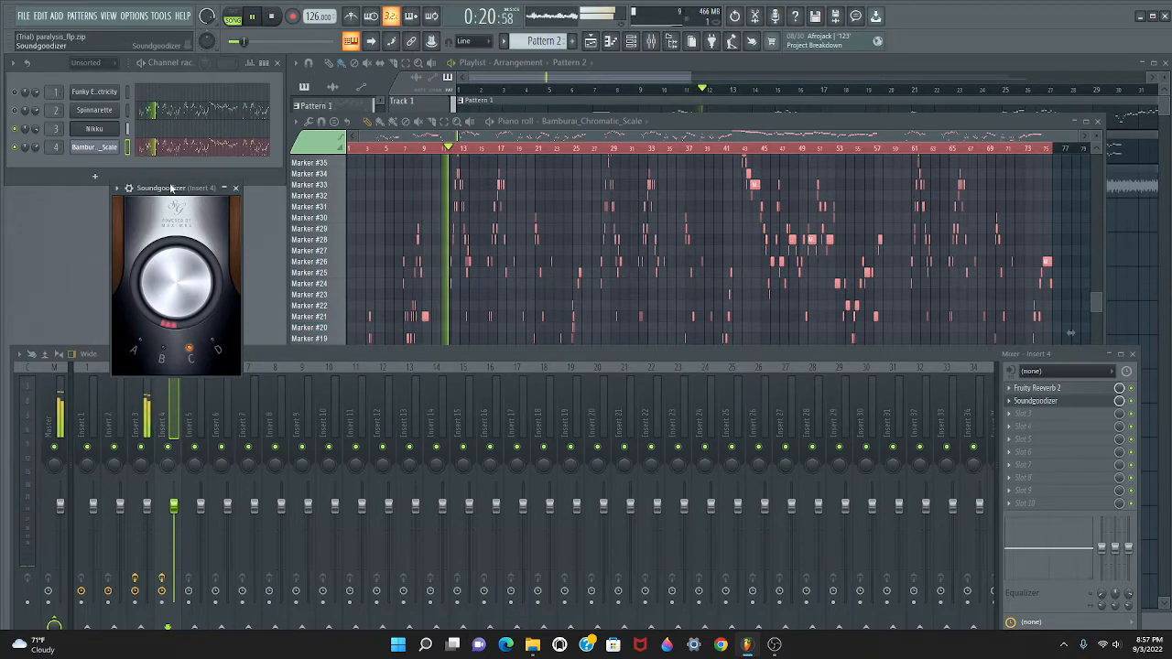
left_click_drag(171, 189, 187, 203)
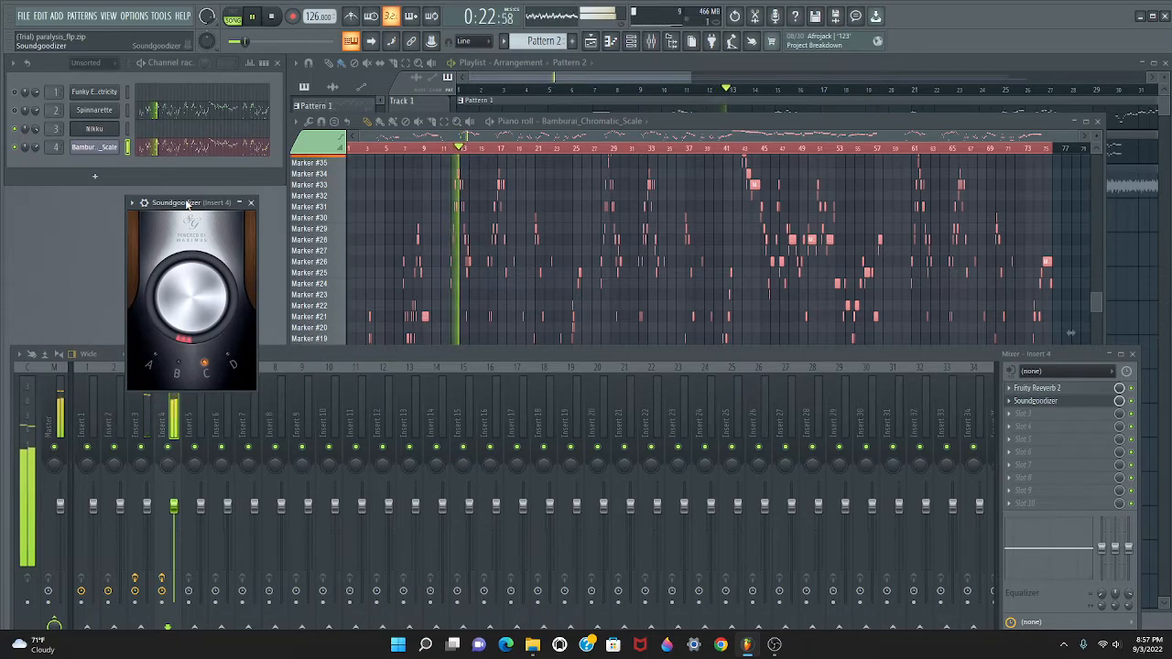
key("space")
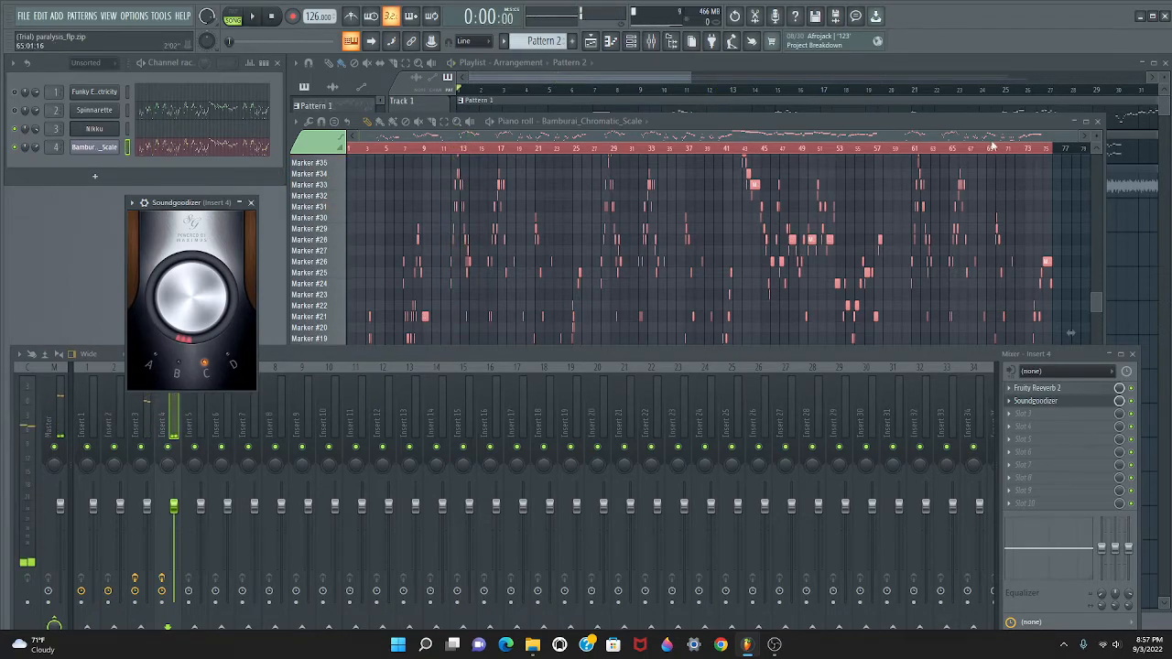
- Move the piano roll window off the playlist and unmute Track 3 with the Paralysis Inst BPM 126 clip
left_click(1077, 138)
mouse_move(1076, 137)
left_mouse_down()
mouse_move(885, 136)
mouse_move(1080, 135)
left_mouse_up()
left_click_drag(820, 121, 871, 285)
left_click(446, 194)
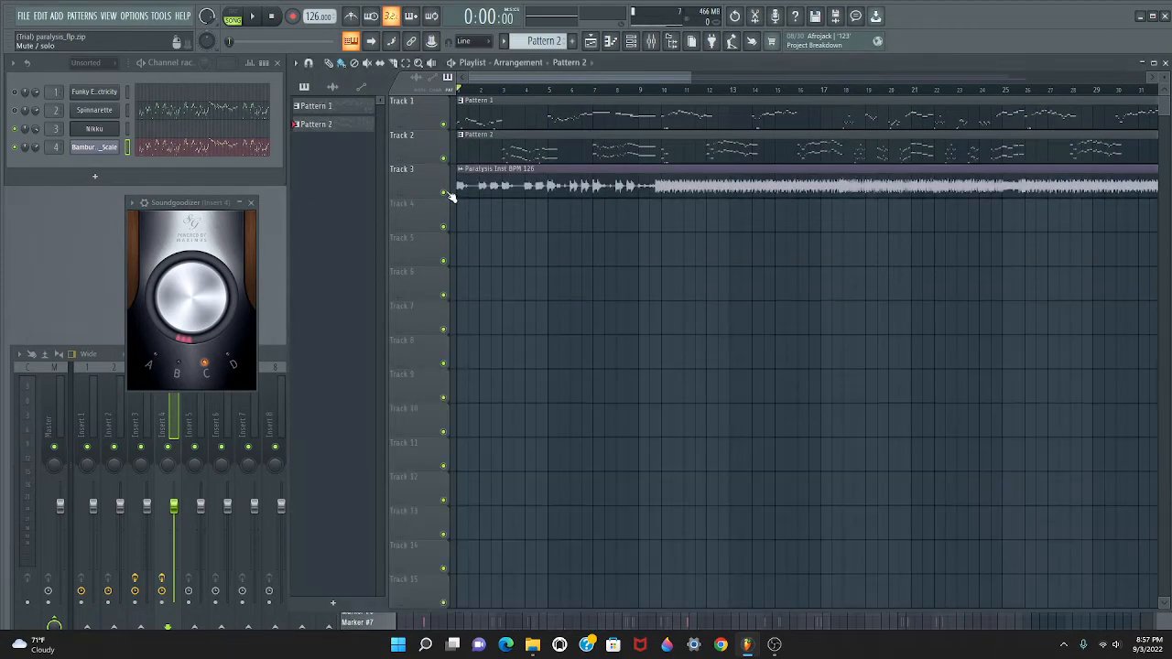
left_click_drag(693, 80, 1015, 165)
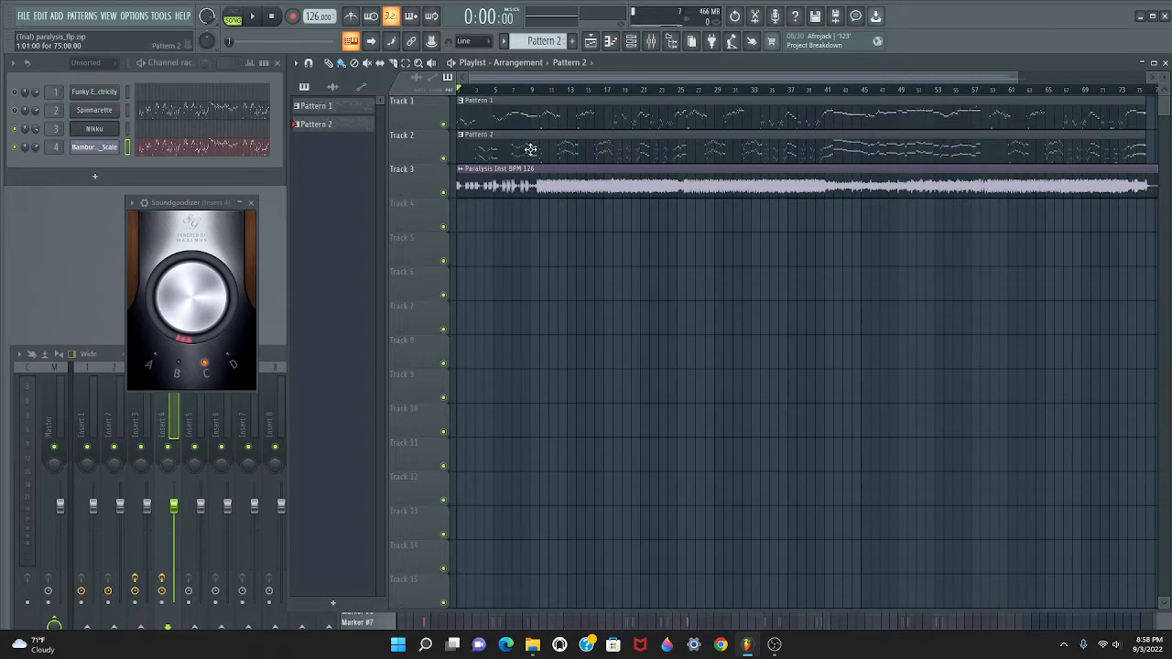
- Look at the channel settings of the Paralysis Inst BPM 126 clip, closing them and the Soundgoodizer window
double_click(496, 184)
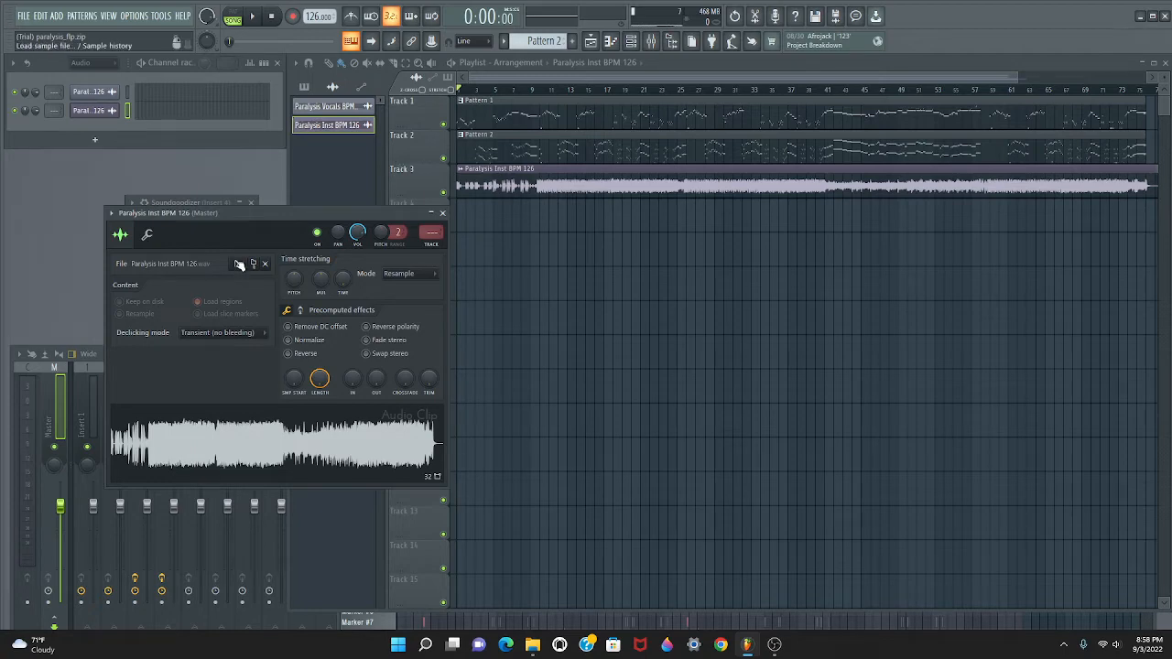
left_click(442, 214)
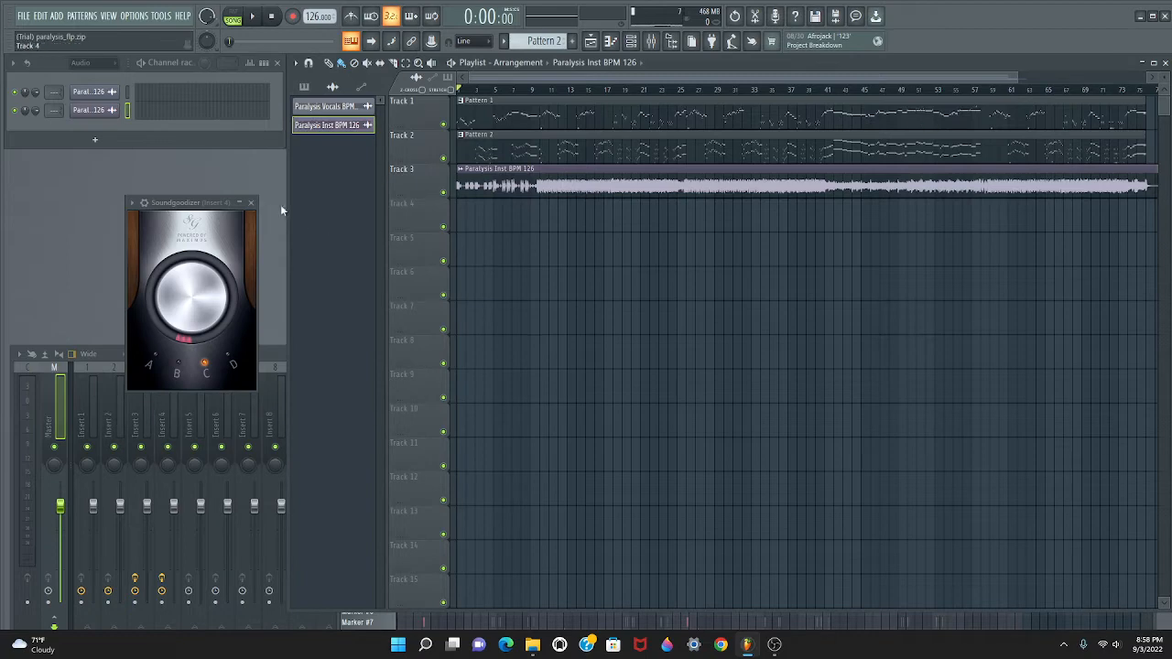
left_click(254, 204)
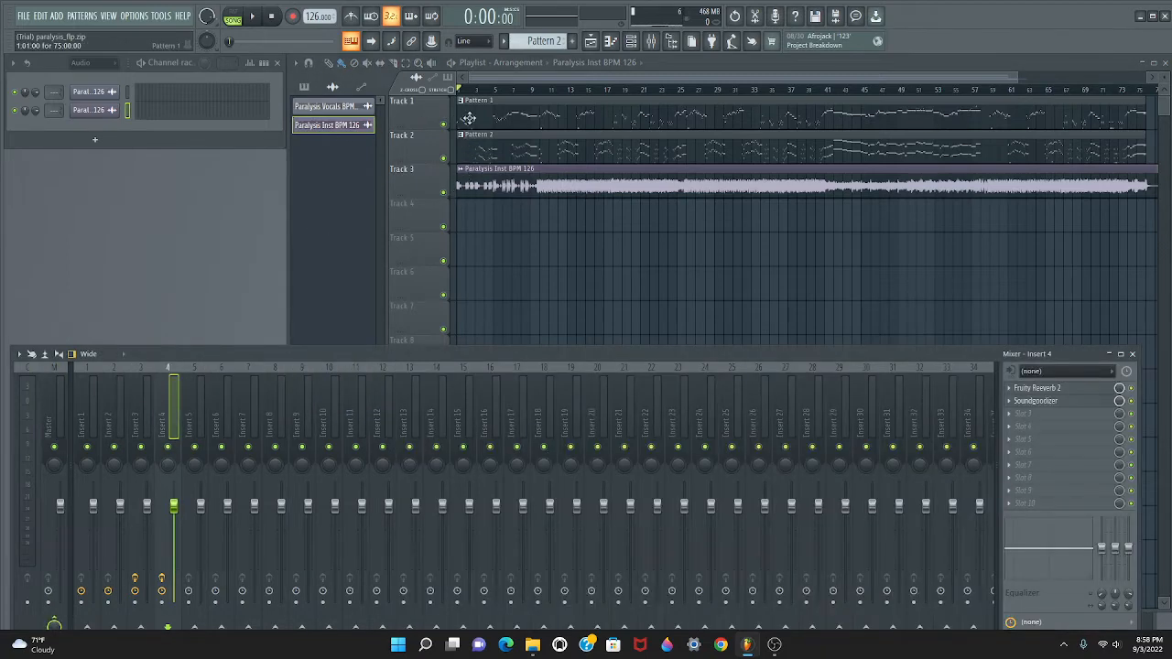
- Render the full song as an MP3 file named "Nikku and Bamburai paralysis" in the Downloads folder
left_click(28, 18)
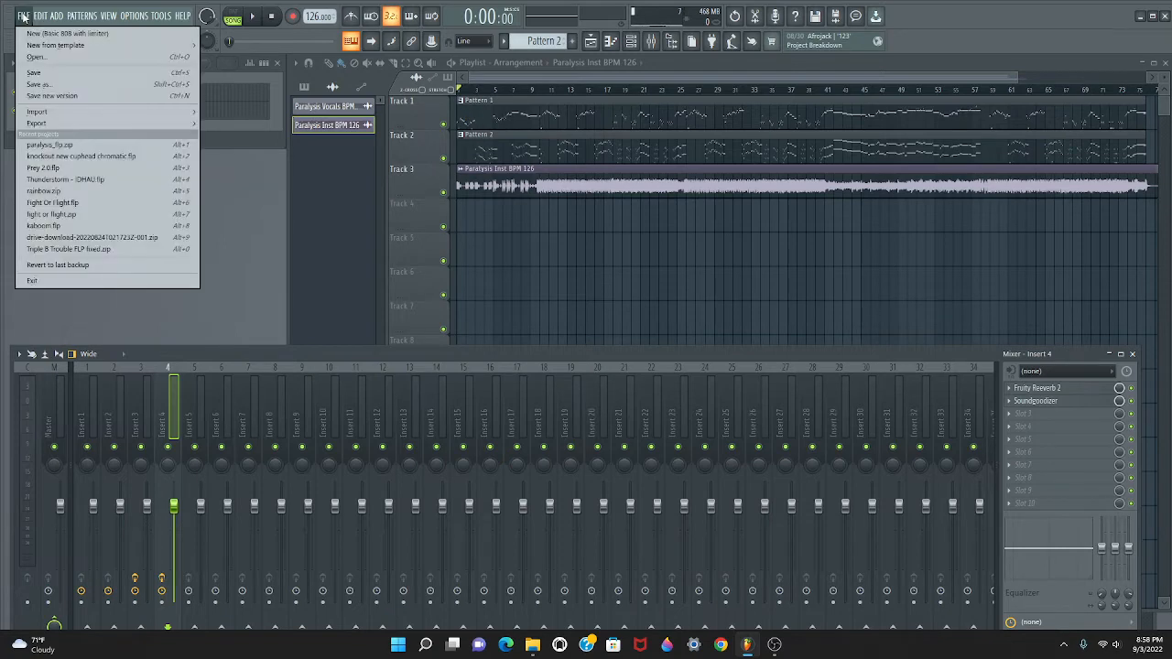
left_click(51, 87)
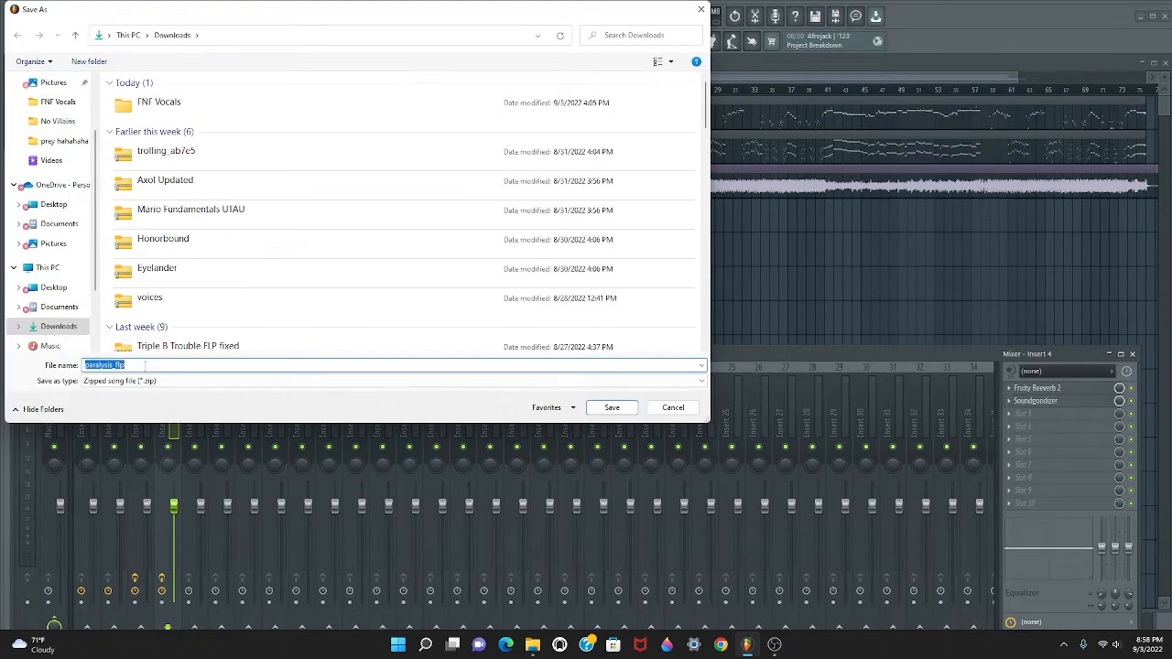
key("BackSpace")
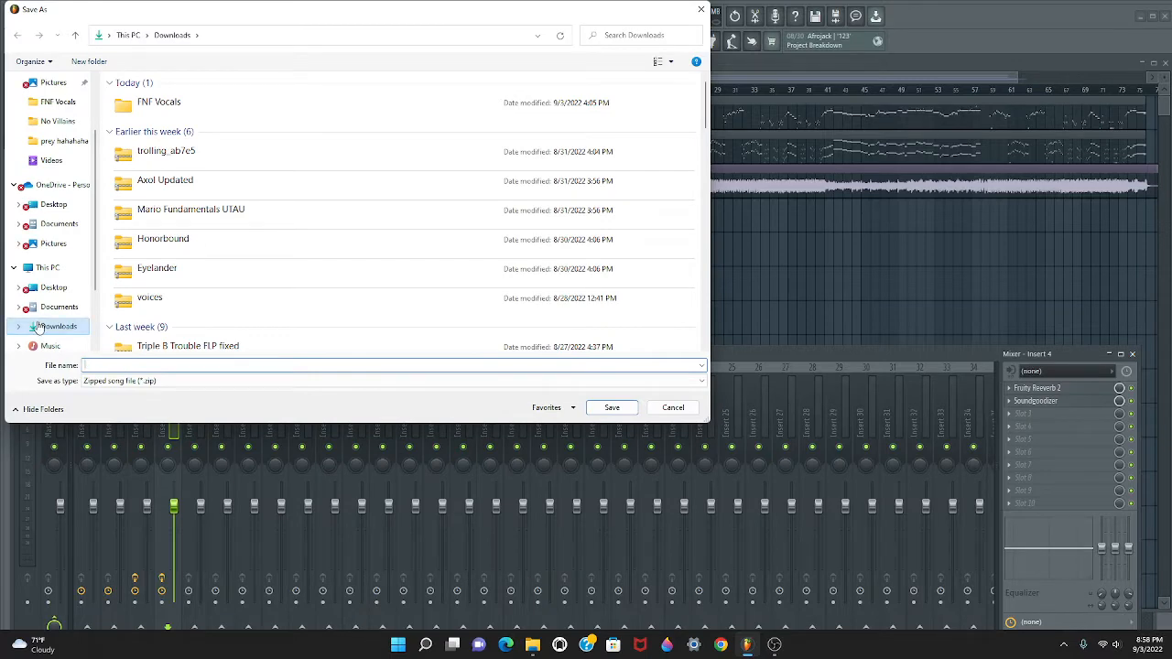
type("Nikku and Bamburai paralysis")
left_click(107, 380)
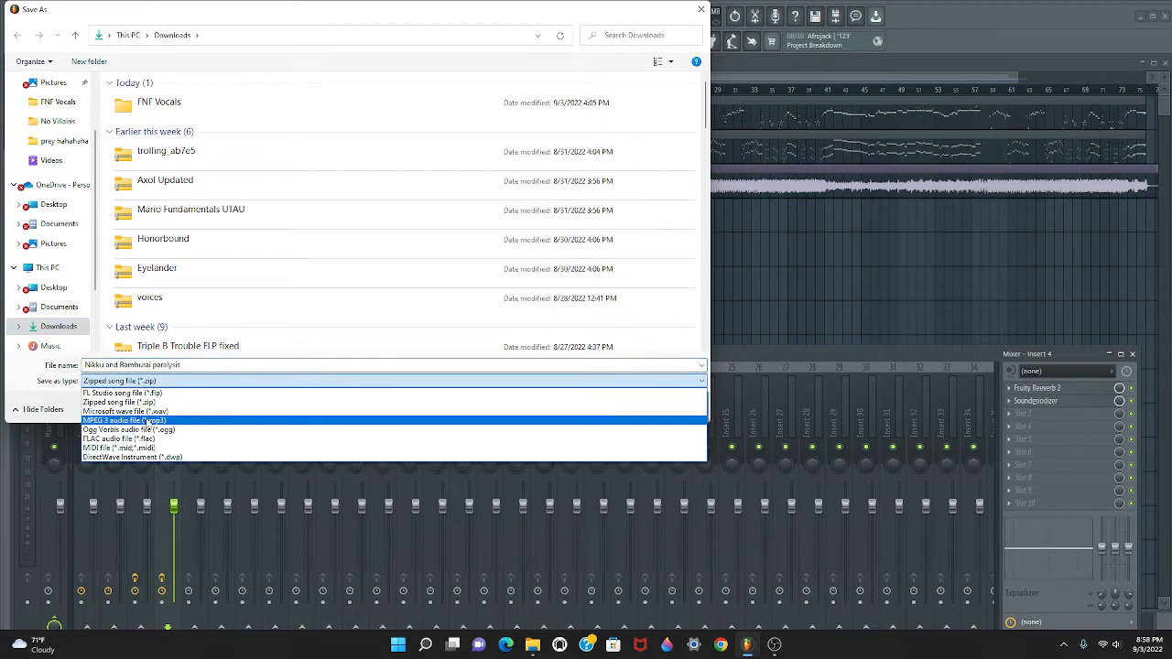
left_click(146, 420)
left_click(608, 406)
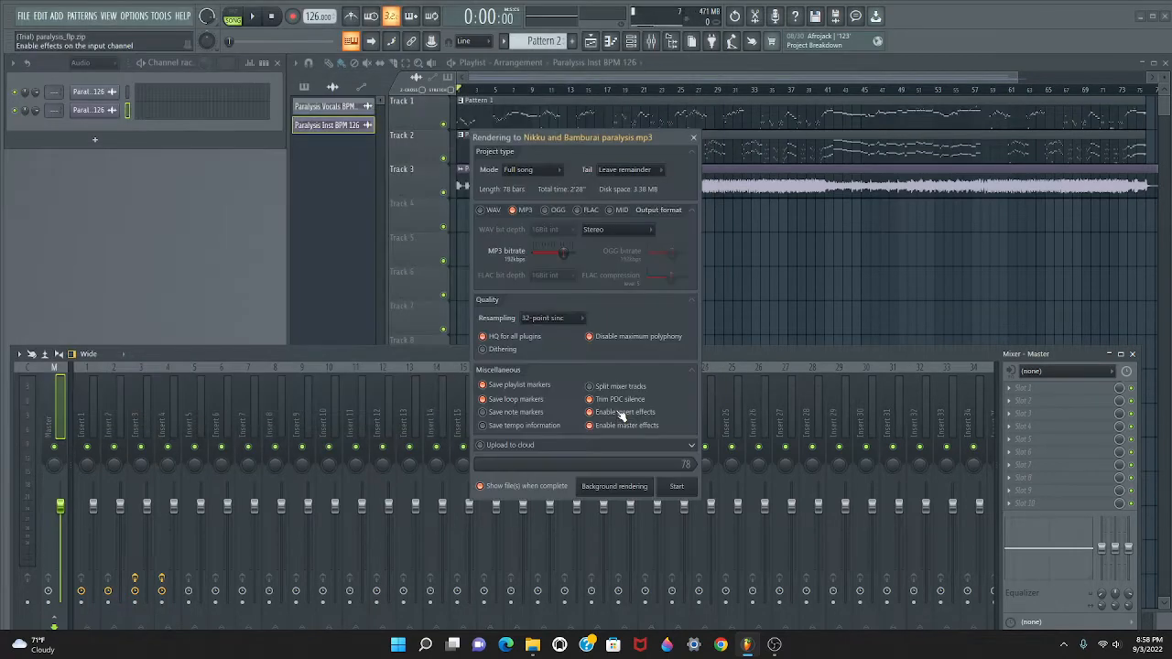
left_click(679, 488)
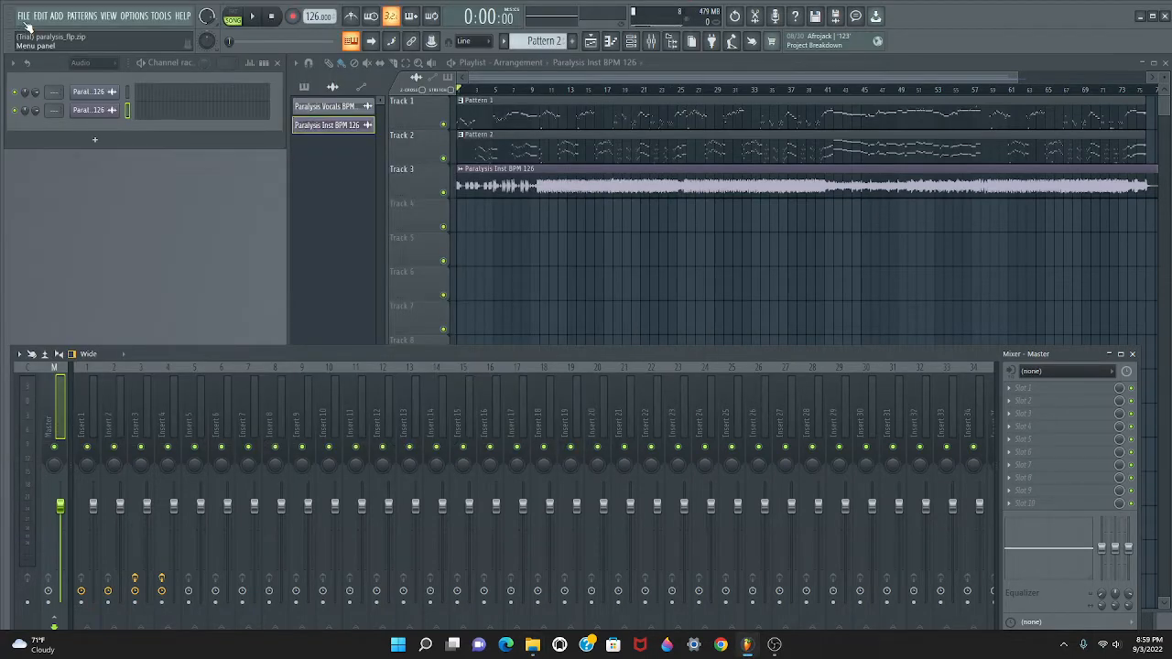
- Import the Frontier Justice MIDI file from Downloads as a new project, with all tracks and one FLEX channel per track
left_click(23, 16)
left_click(49, 144)
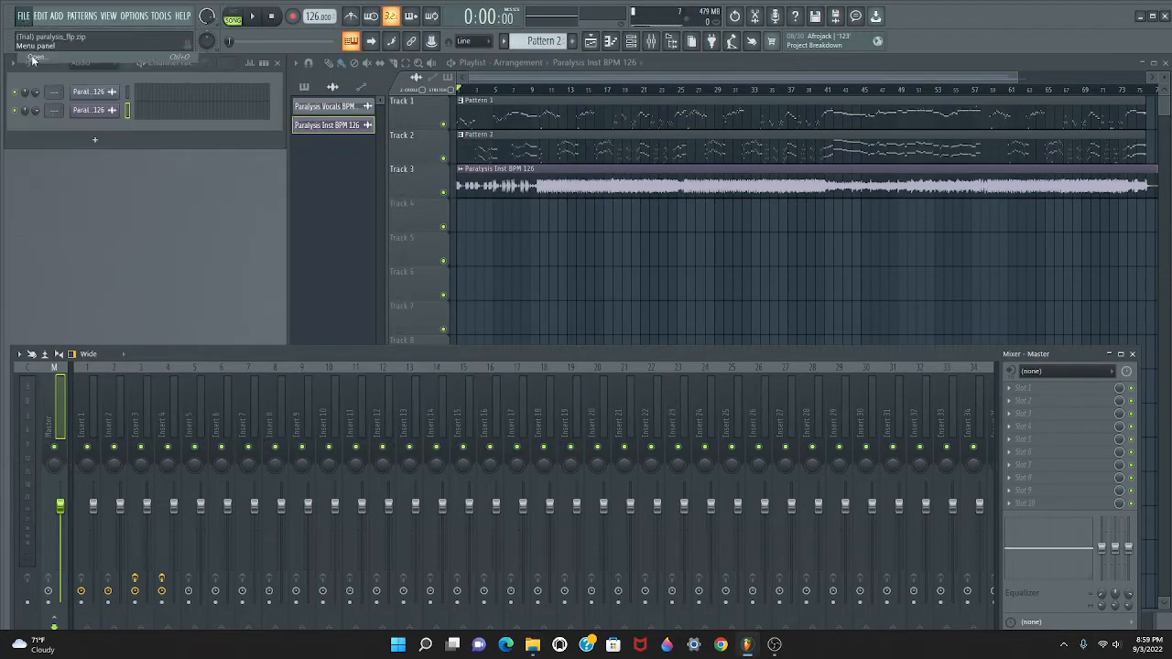
left_click(611, 355)
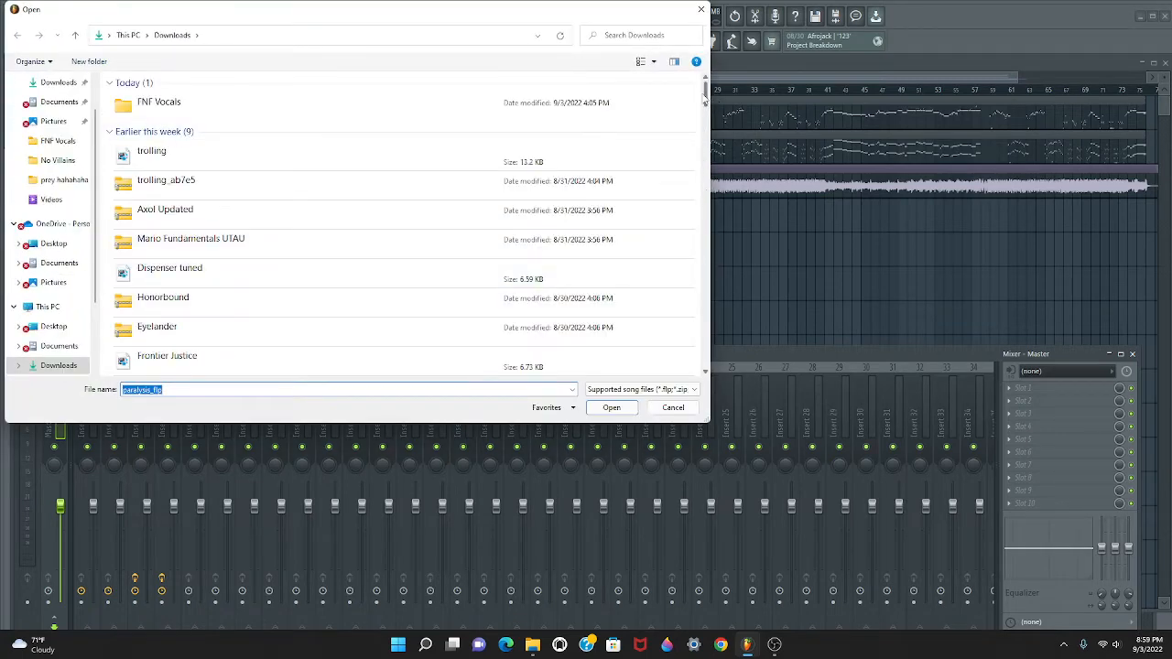
left_click_drag(704, 98, 704, 108)
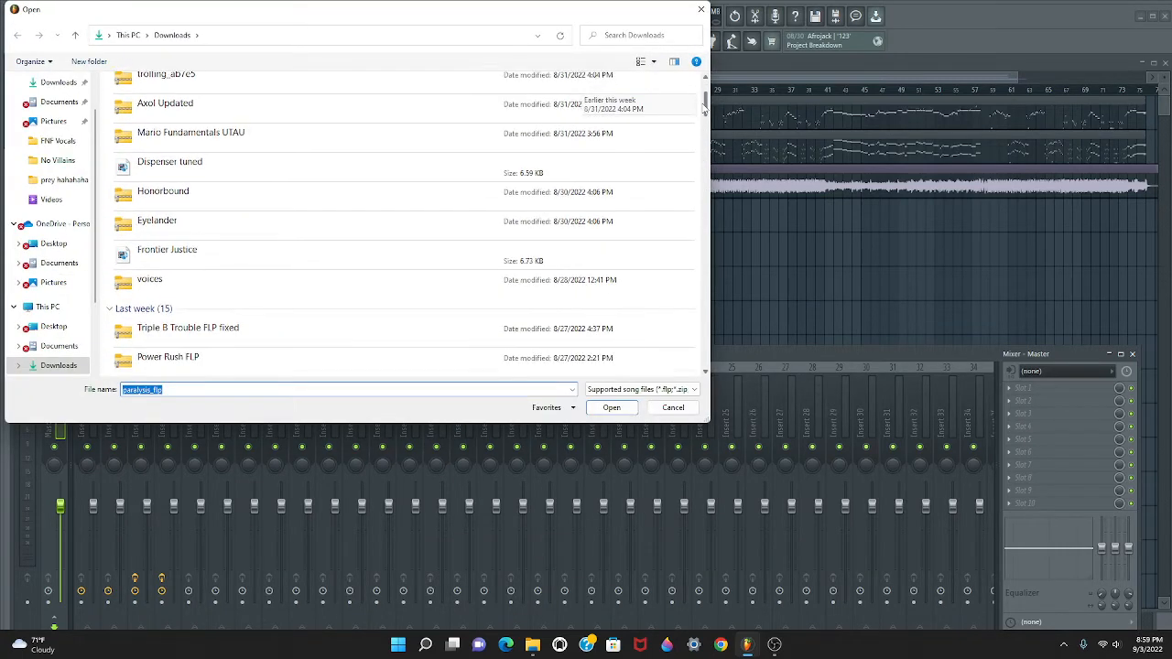
left_click(323, 260)
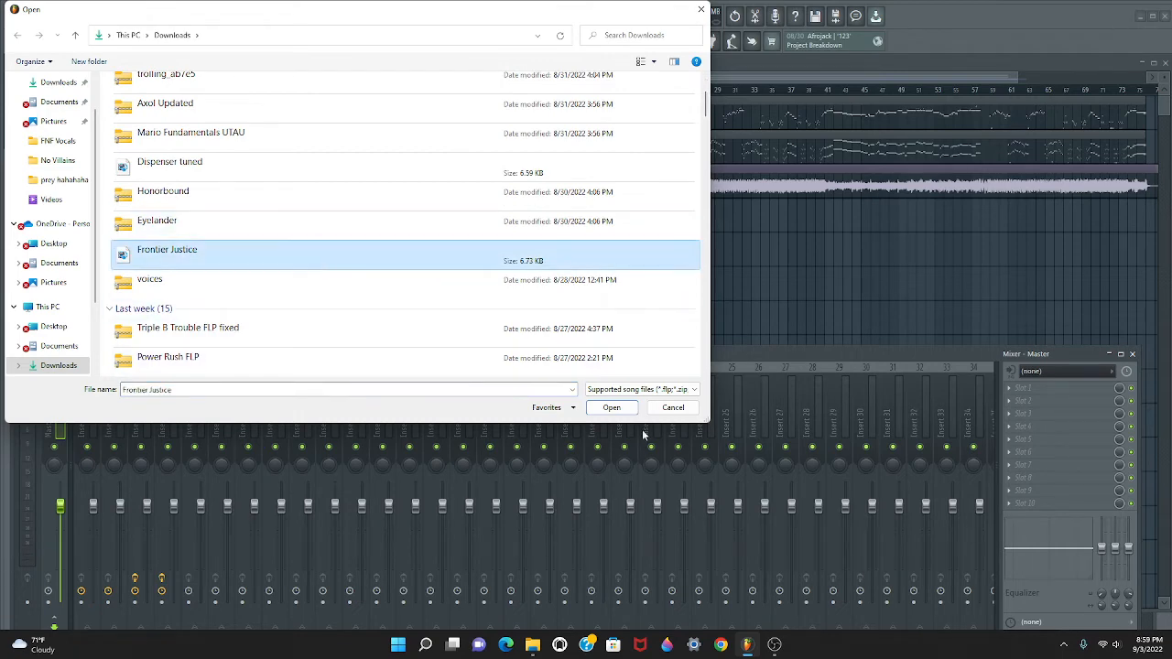
left_click(612, 407)
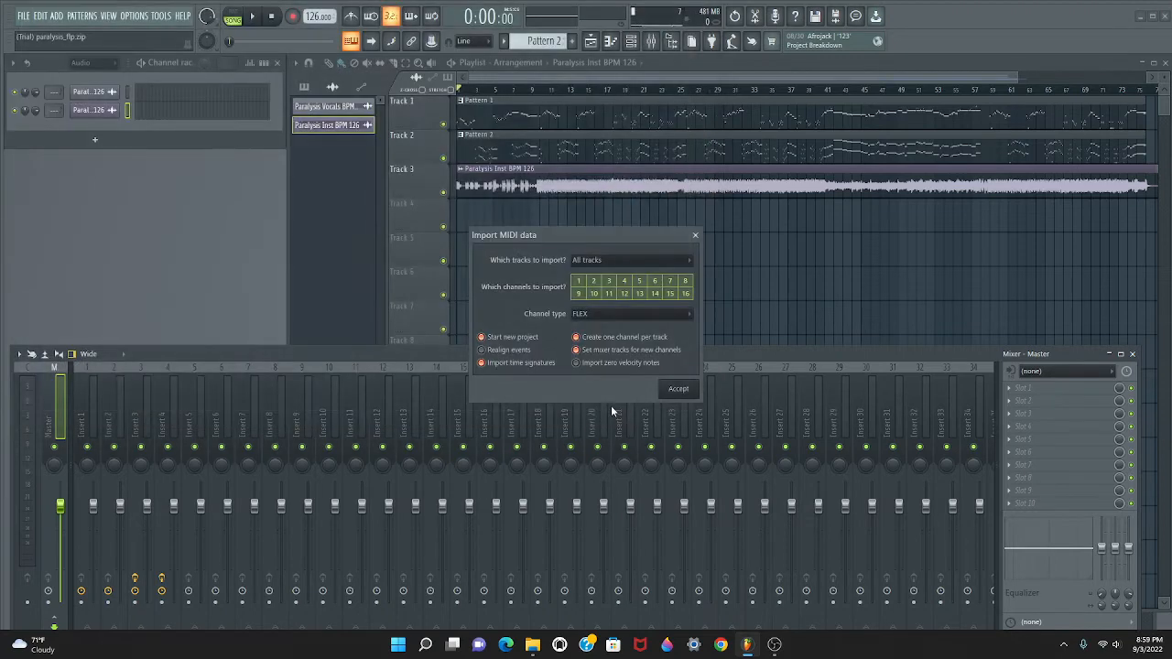
left_click(676, 388)
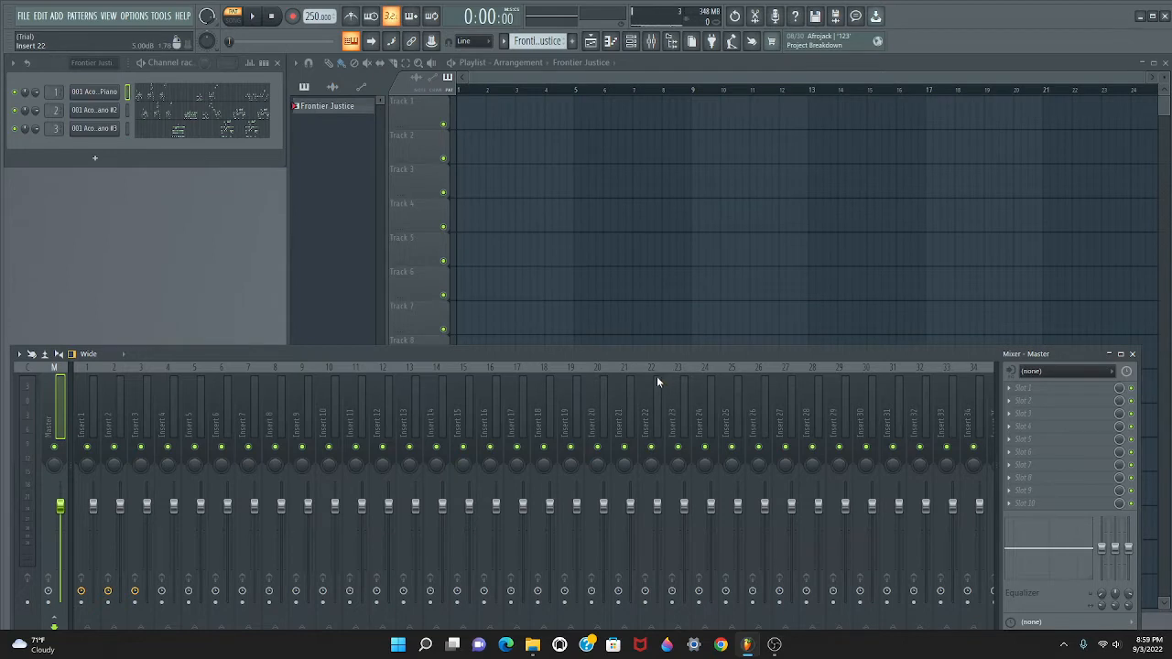
- Place the Frontier Justice pattern at the start of Track 1 in the playlist and play back its opening
left_click_drag(328, 107, 481, 117)
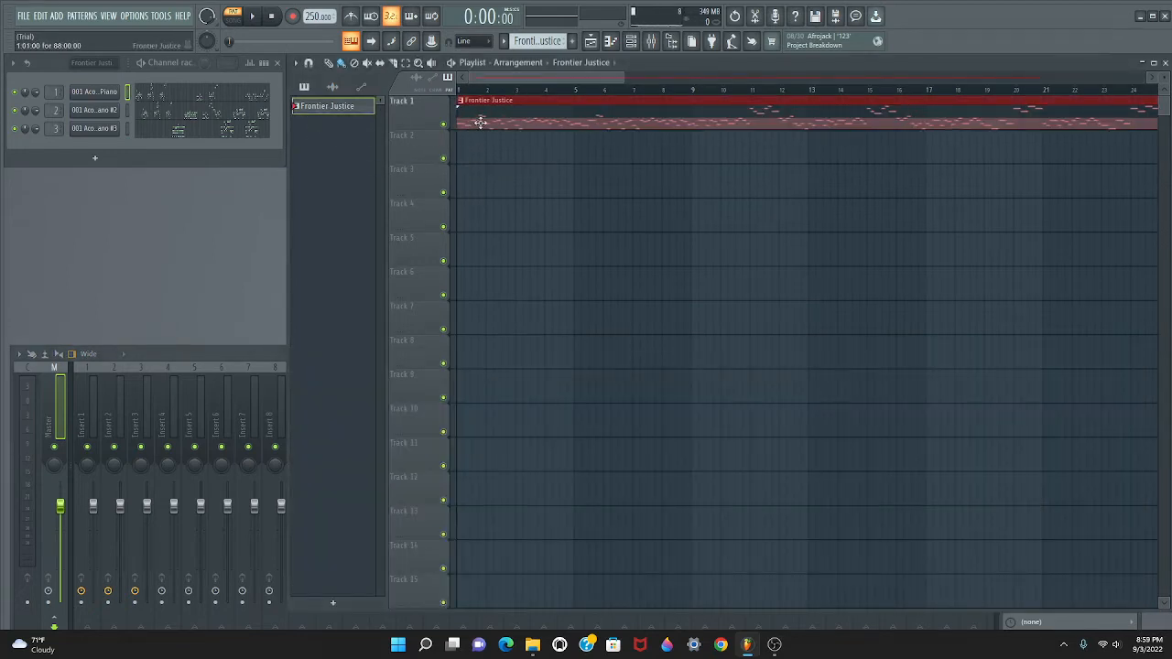
left_click_drag(622, 80, 721, 82)
key("space")
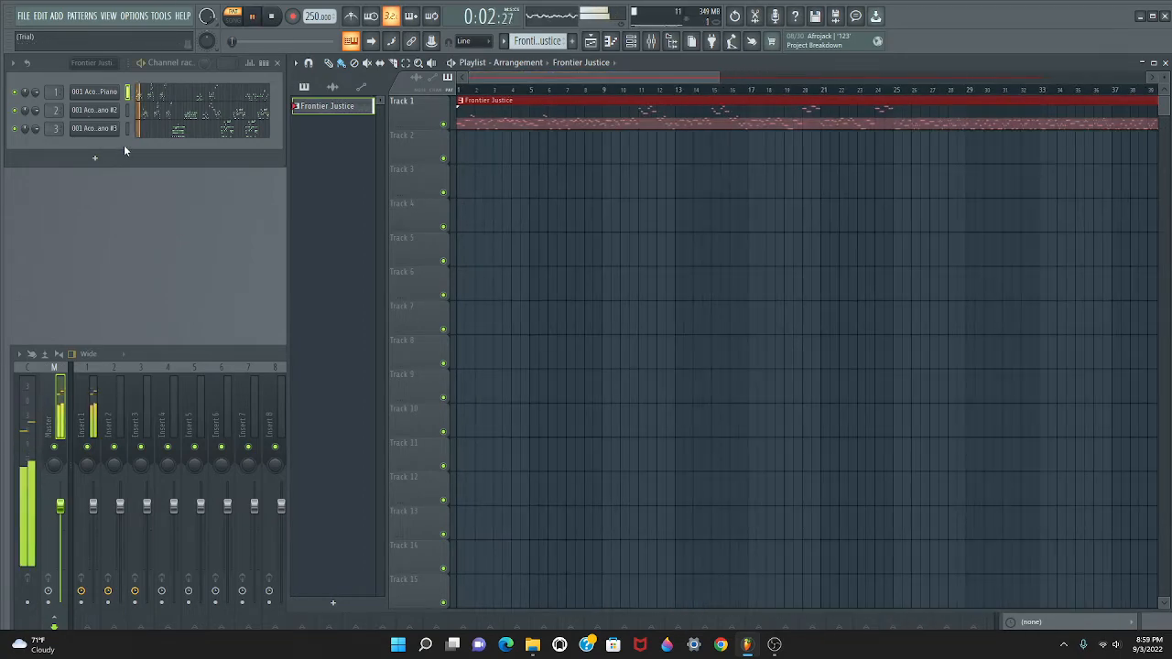
key("space")
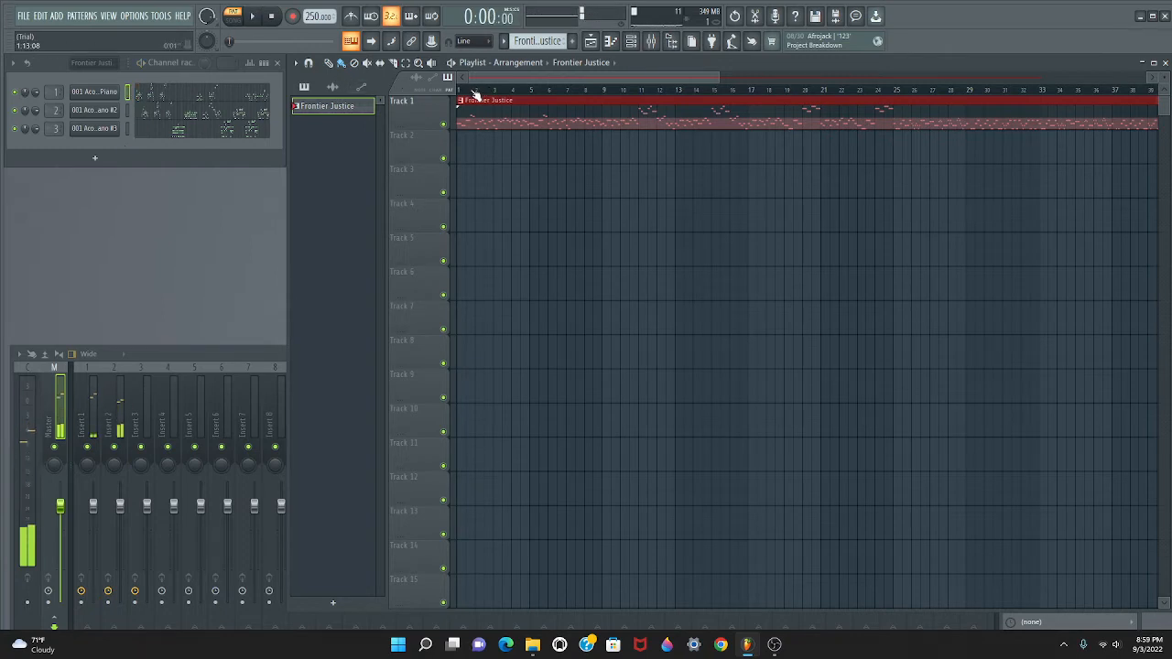
- Look through the notes of the three imported Acoustic Piano channels and the Frontier Justice clip
left_click(178, 111)
left_click(168, 133)
left_click(171, 93)
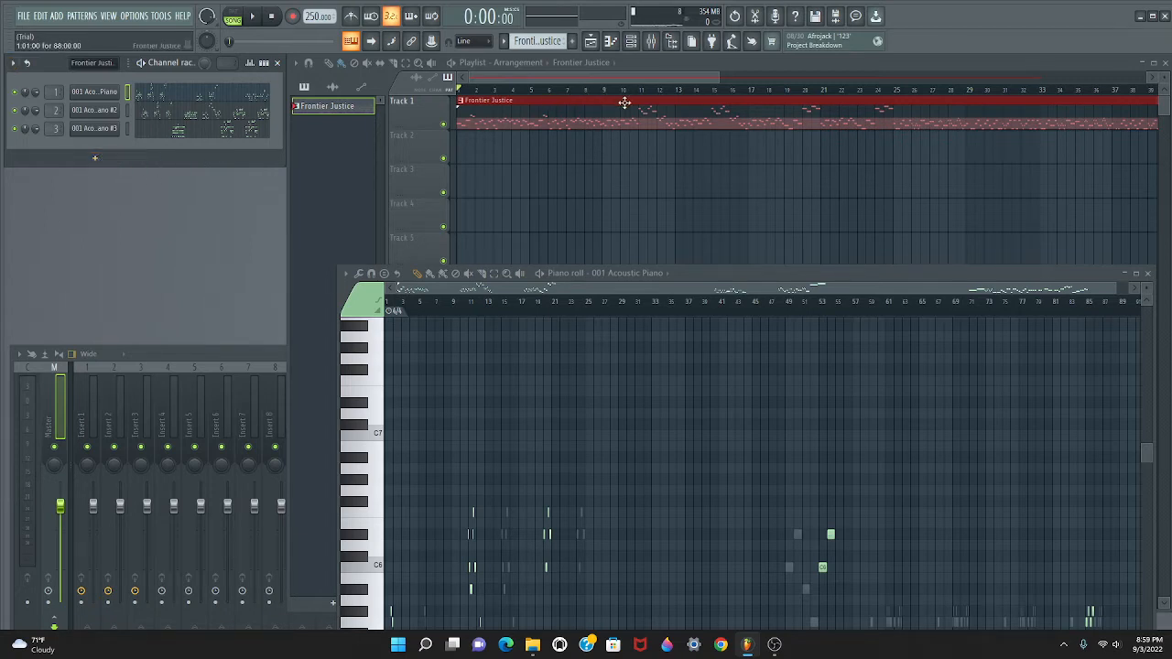
left_click_drag(718, 78, 638, 105)
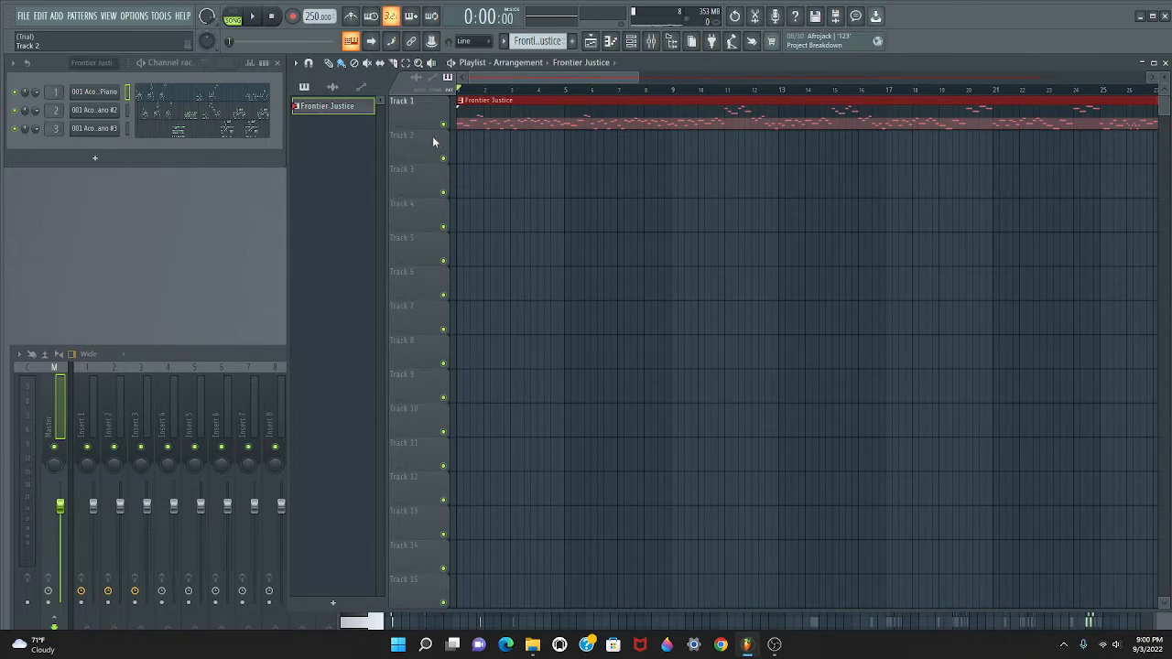
- Add a Slicex channel and load the "N remasterd" vocal sample from the FNF Vocals folder into it
left_click(95, 158)
left_click(100, 176)
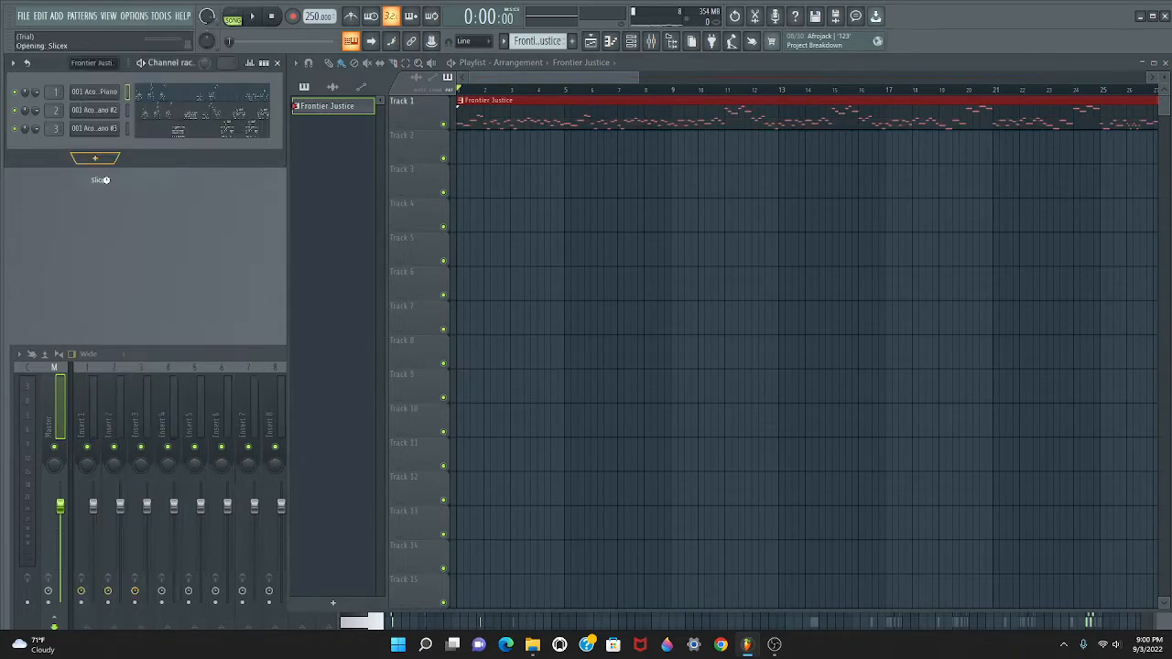
left_click(531, 644)
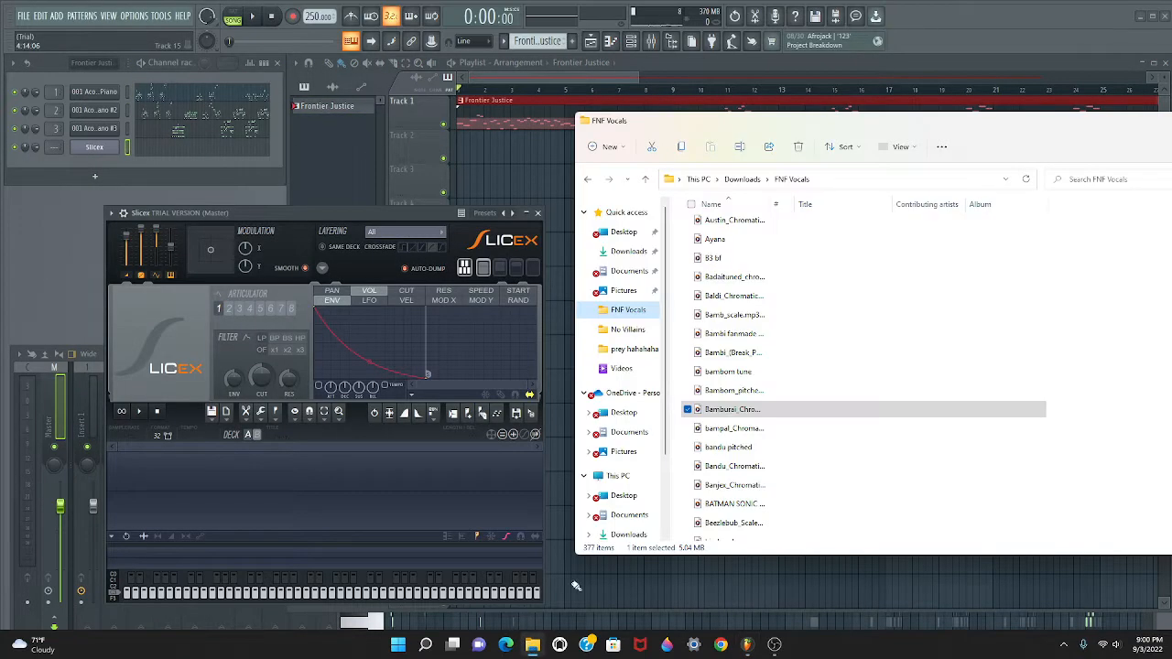
left_click(870, 409)
scroll(782, 423, "down", 5)
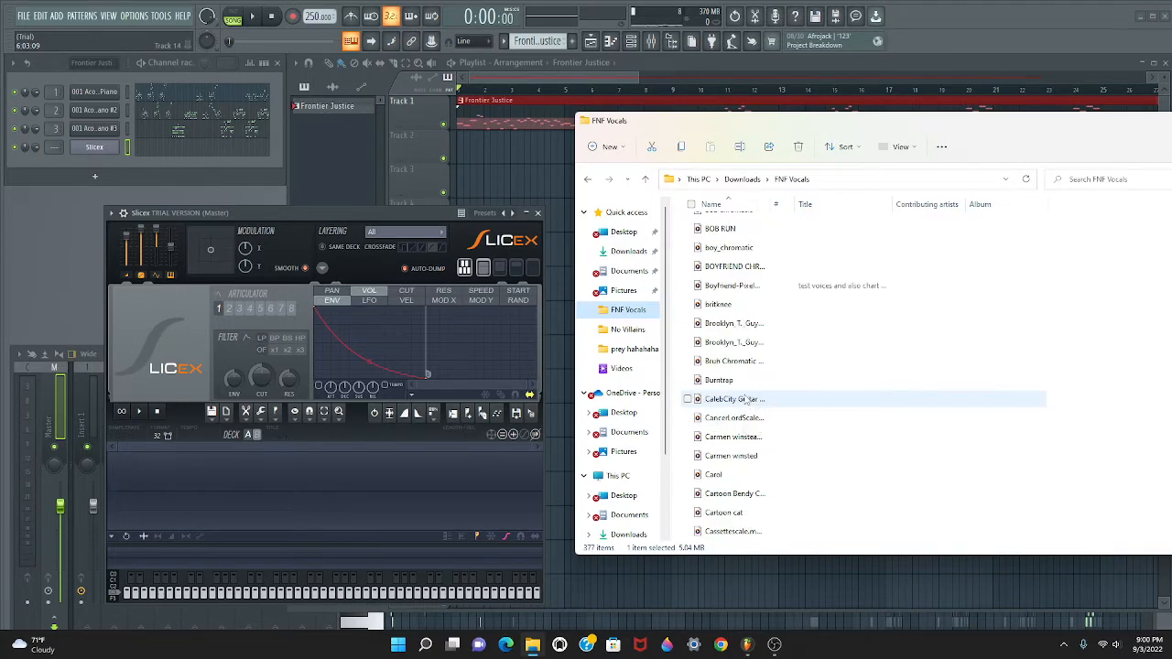
scroll(745, 396, "down", 6)
scroll(746, 357, "down", 10)
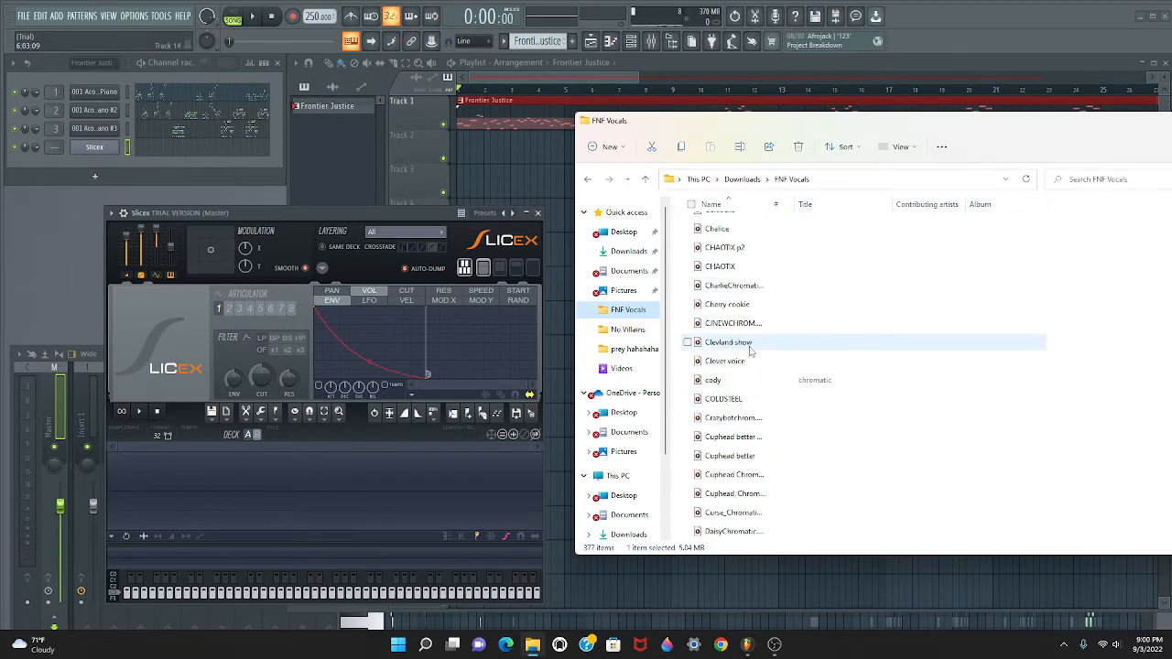
scroll(756, 362, "down", 10)
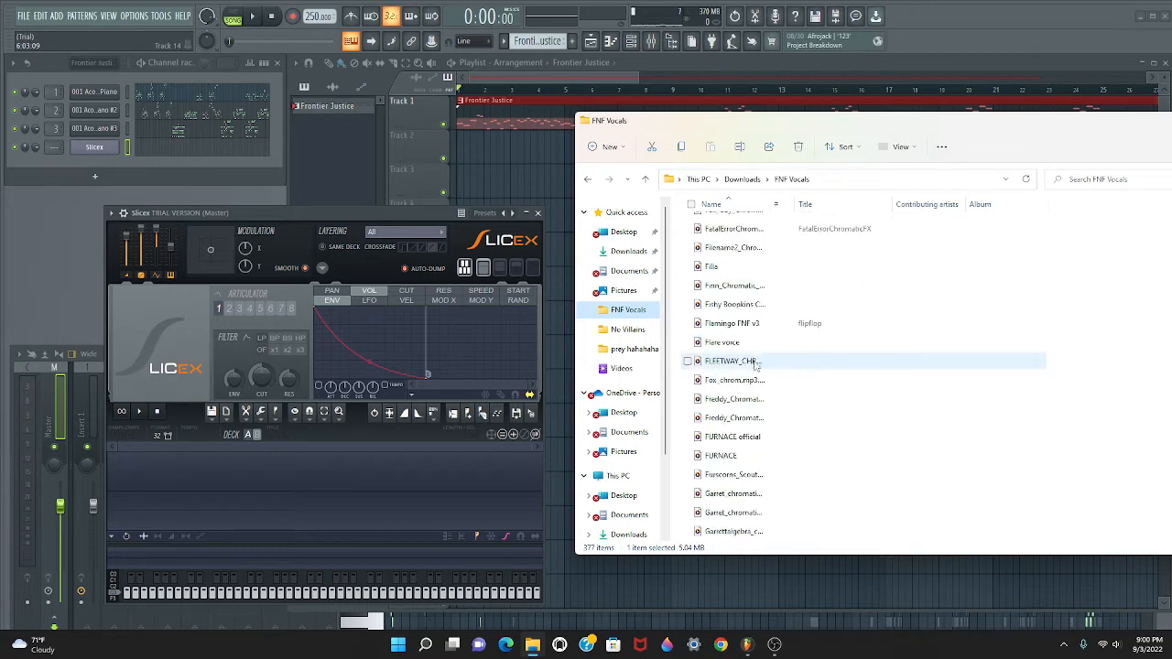
scroll(755, 366, "down", 10)
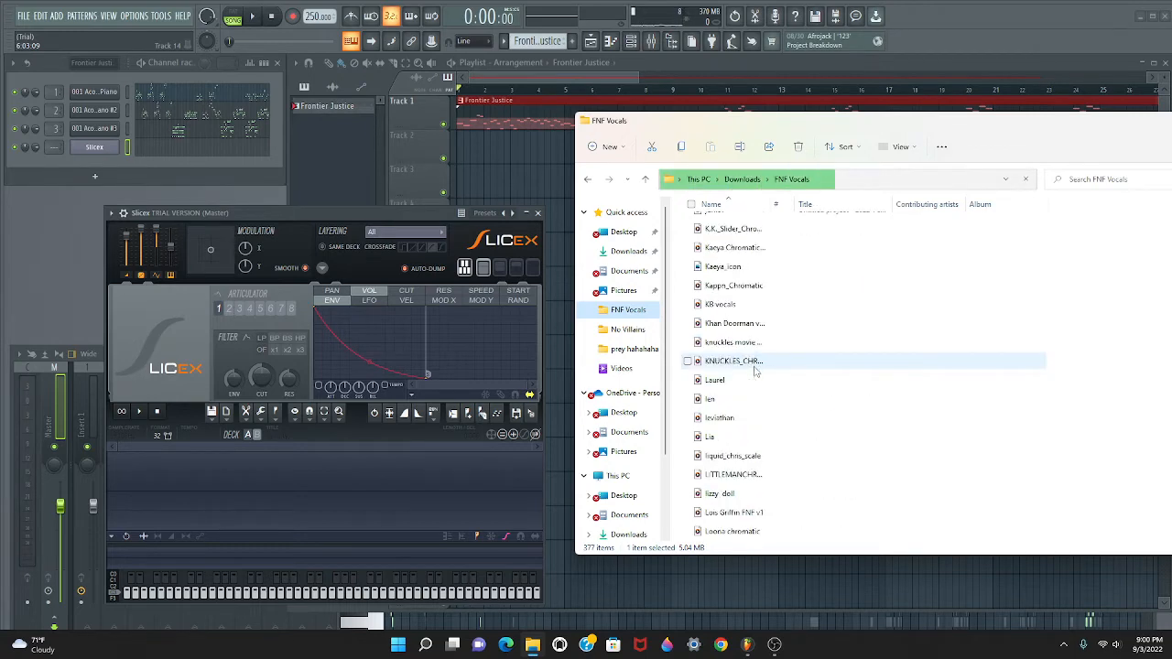
scroll(755, 375, "down", 5)
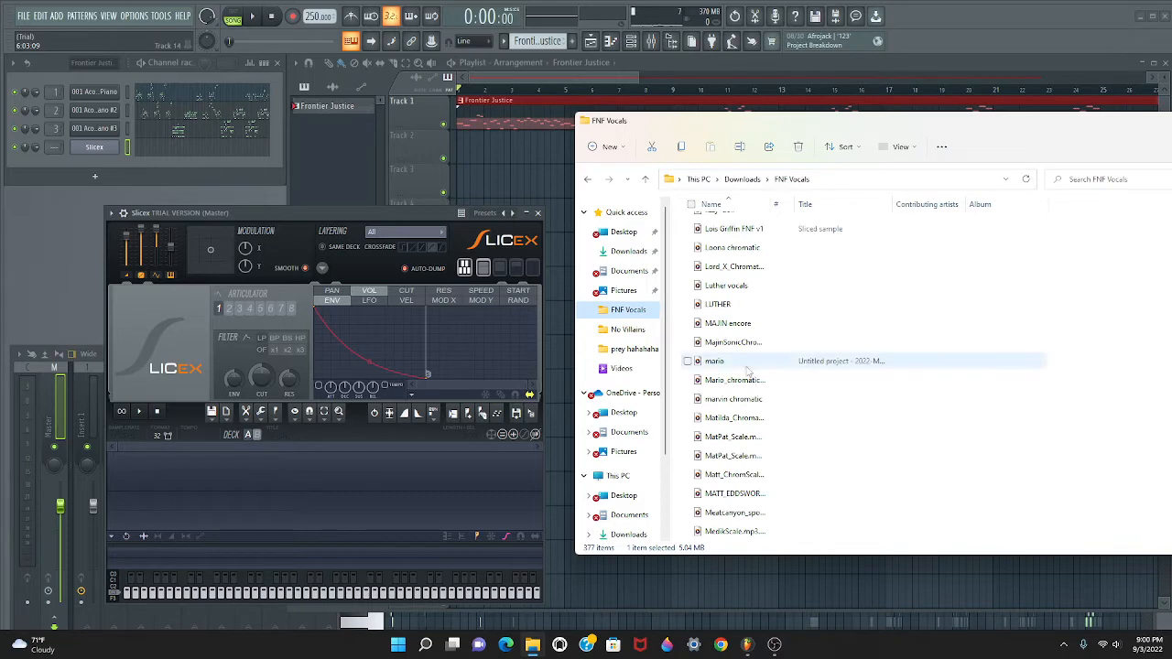
scroll(730, 366, "down", 8)
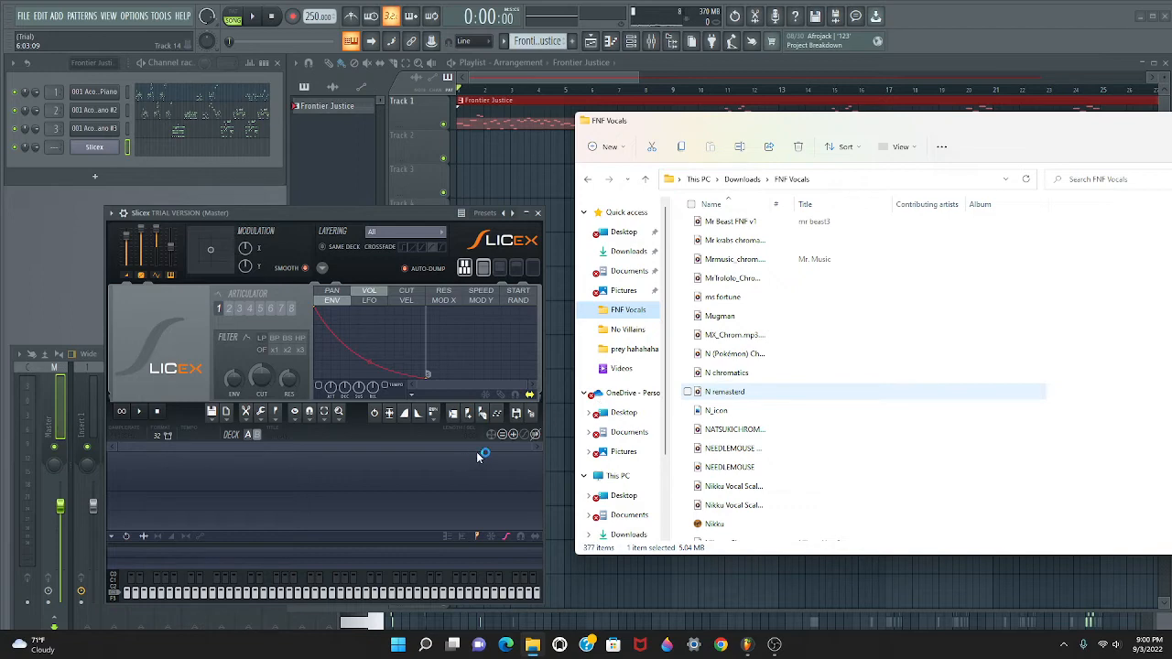
left_click_drag(476, 451, 430, 467)
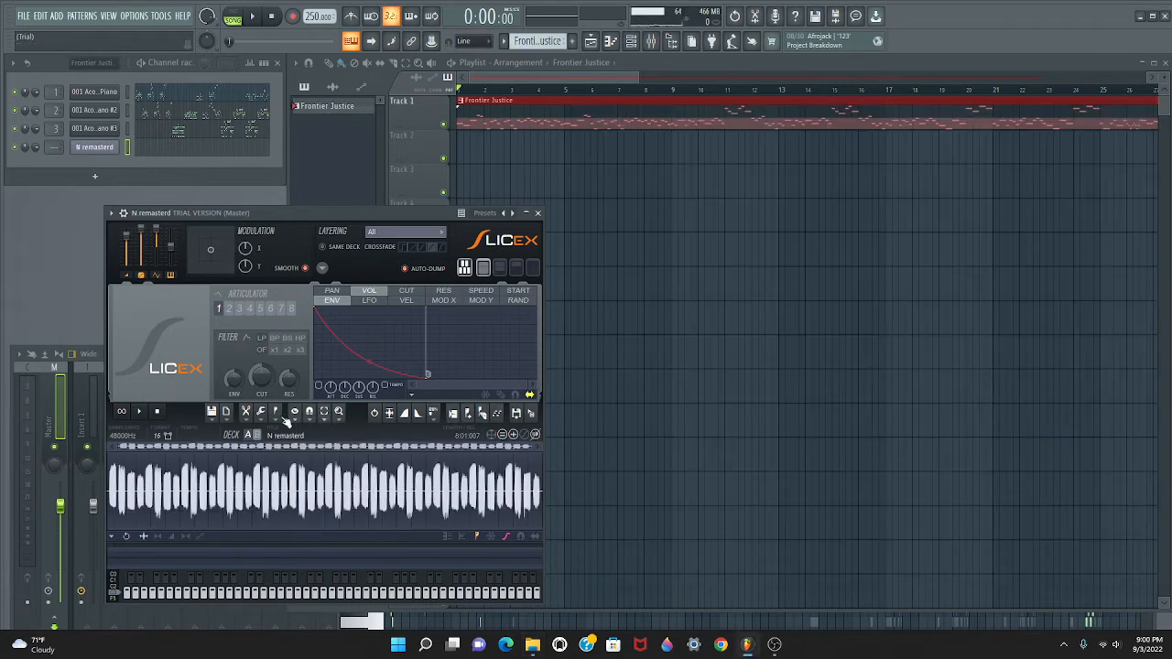
- Slice the N remasterd sample with dull auto-slicing and audition the slices
left_click(276, 414)
mouse_move(327, 562)
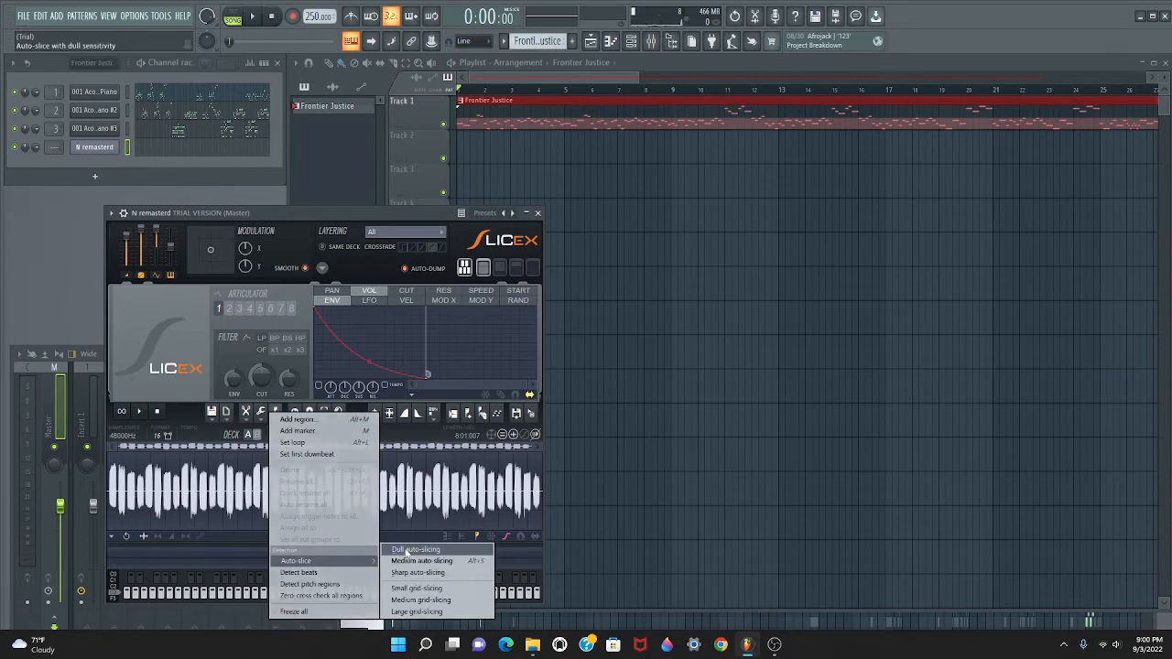
left_click(401, 547)
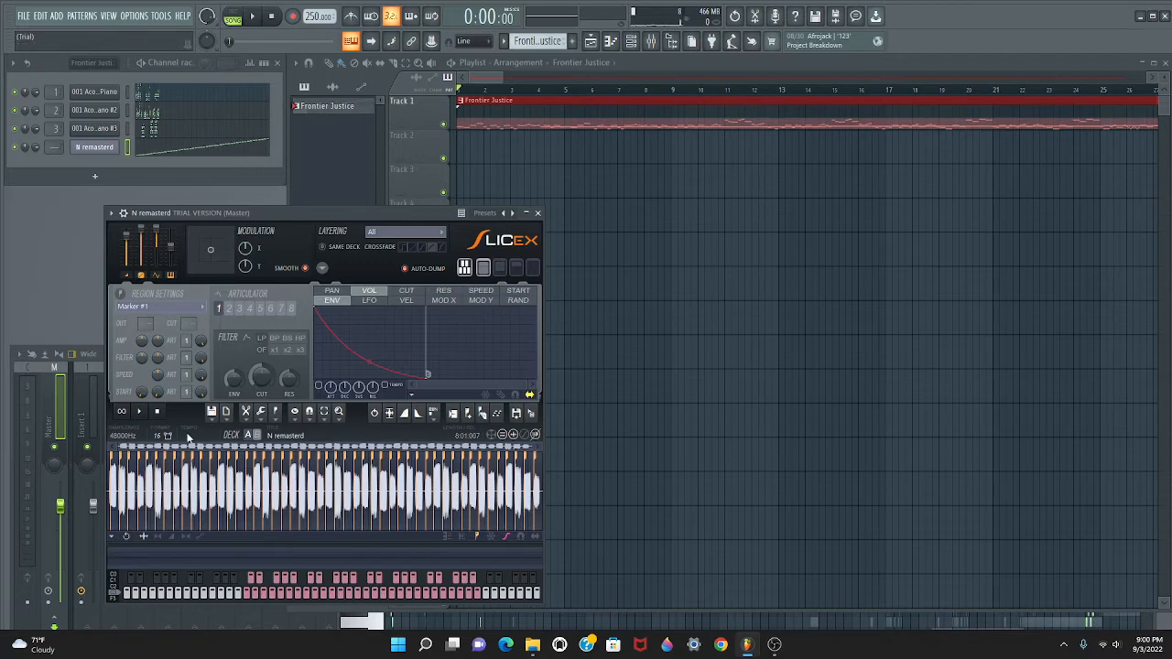
key("space")
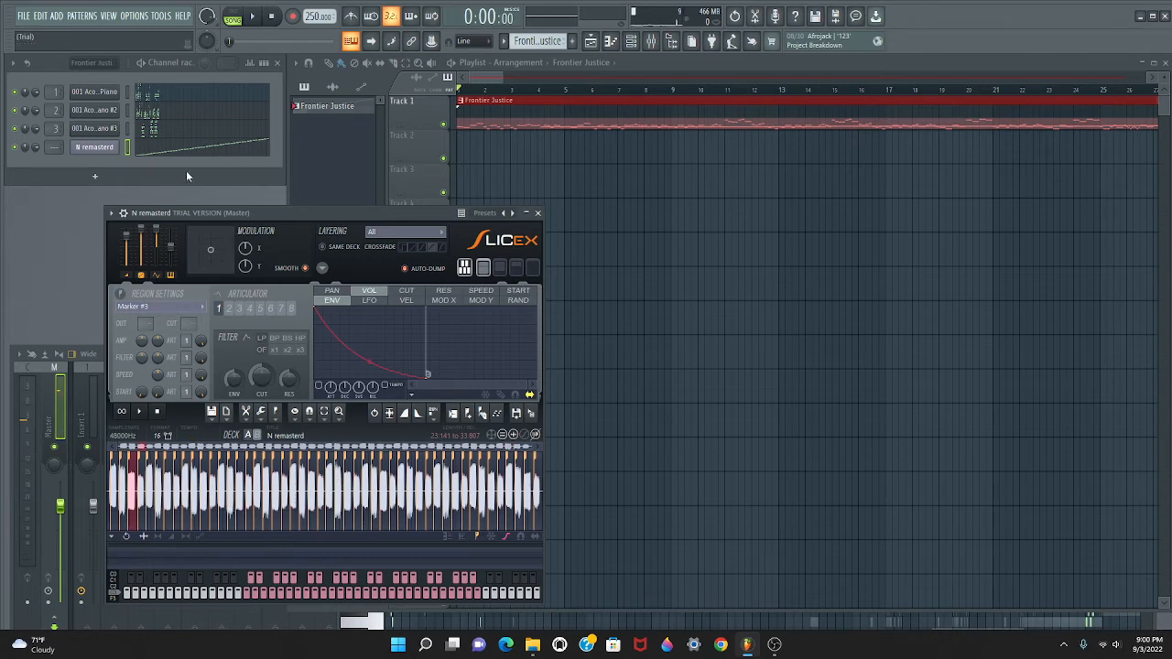
- Delete the slice notes from the N remasterd channel, moving the Slicex window clear of the channel rack
left_click_drag(319, 212, 610, 143)
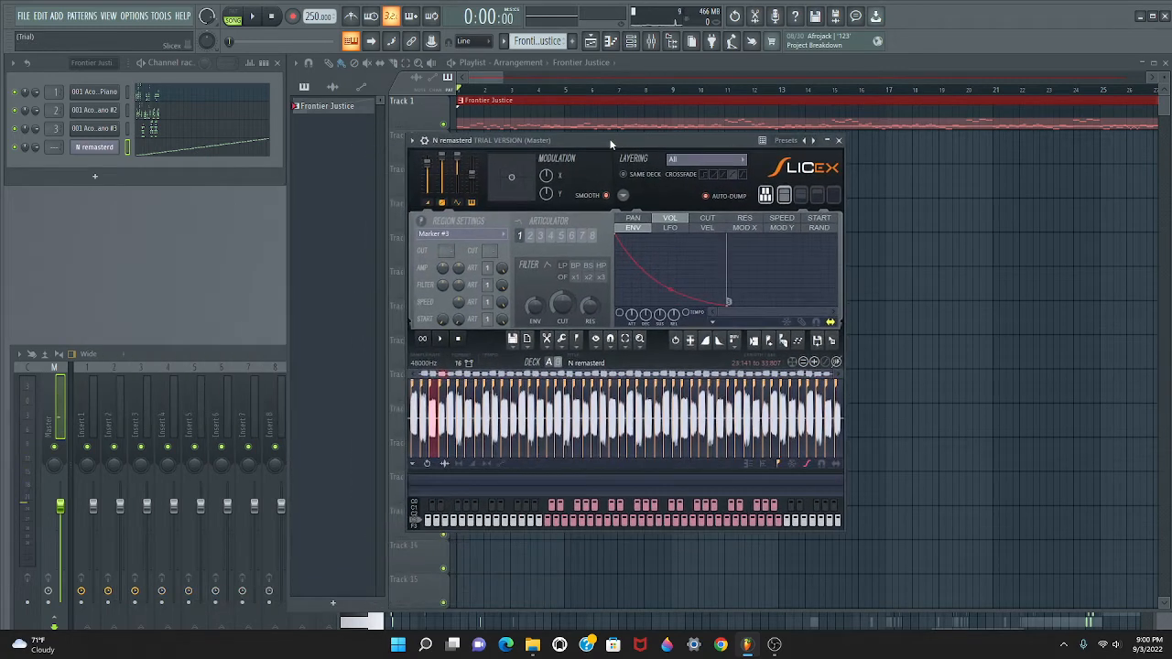
left_click(213, 152)
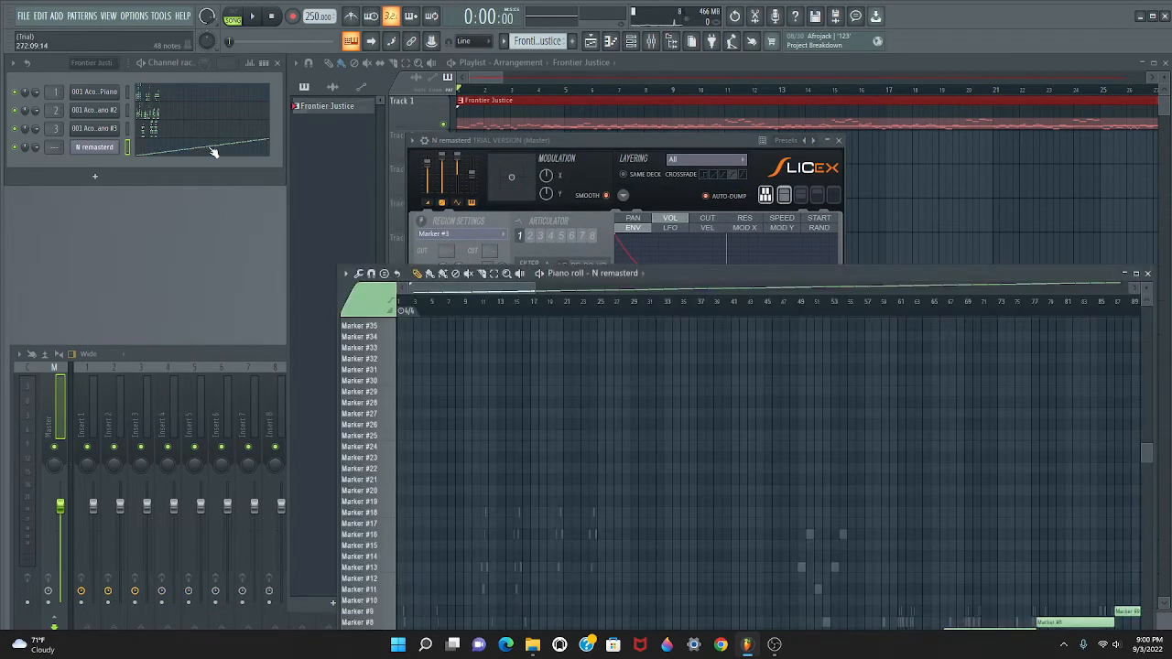
key("Delete")
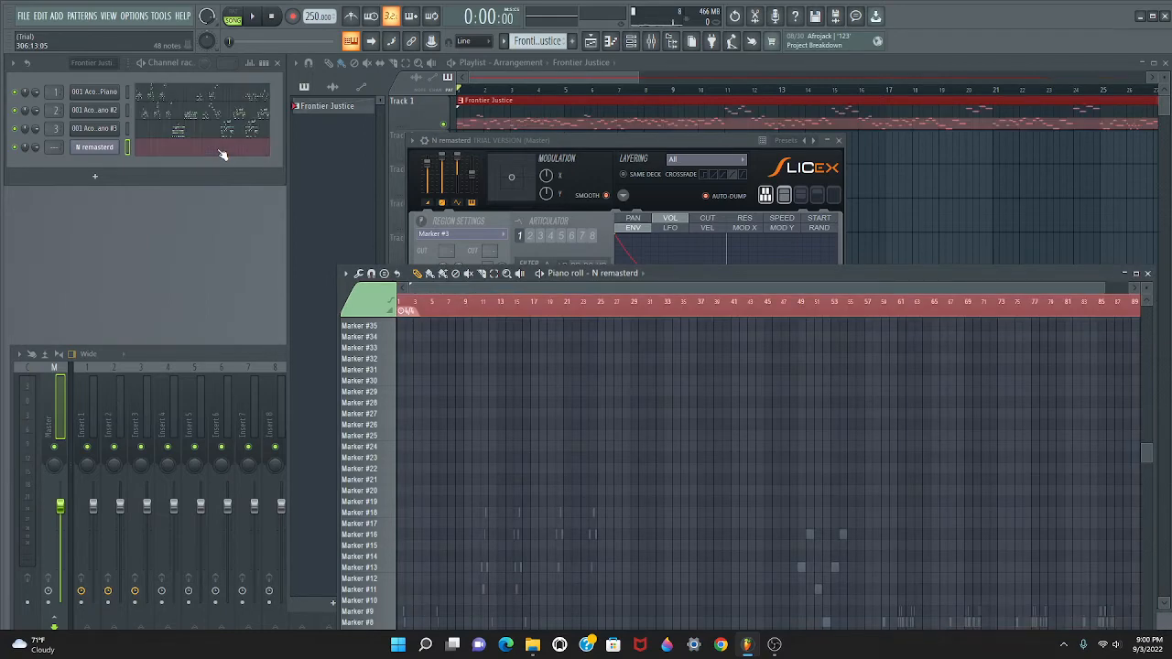
- Assign trigger notes to all Slicex regions in ascending semitones, up to B5 for Marker #12
left_click_drag(540, 141, 675, 136)
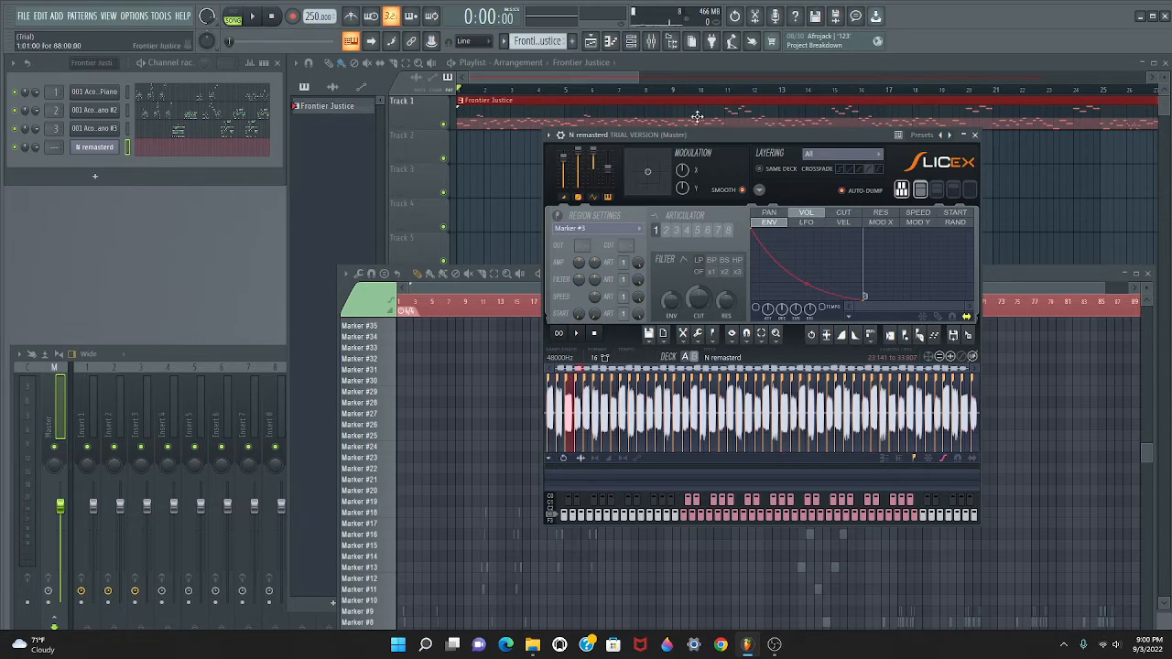
left_click_drag(698, 131, 645, 70)
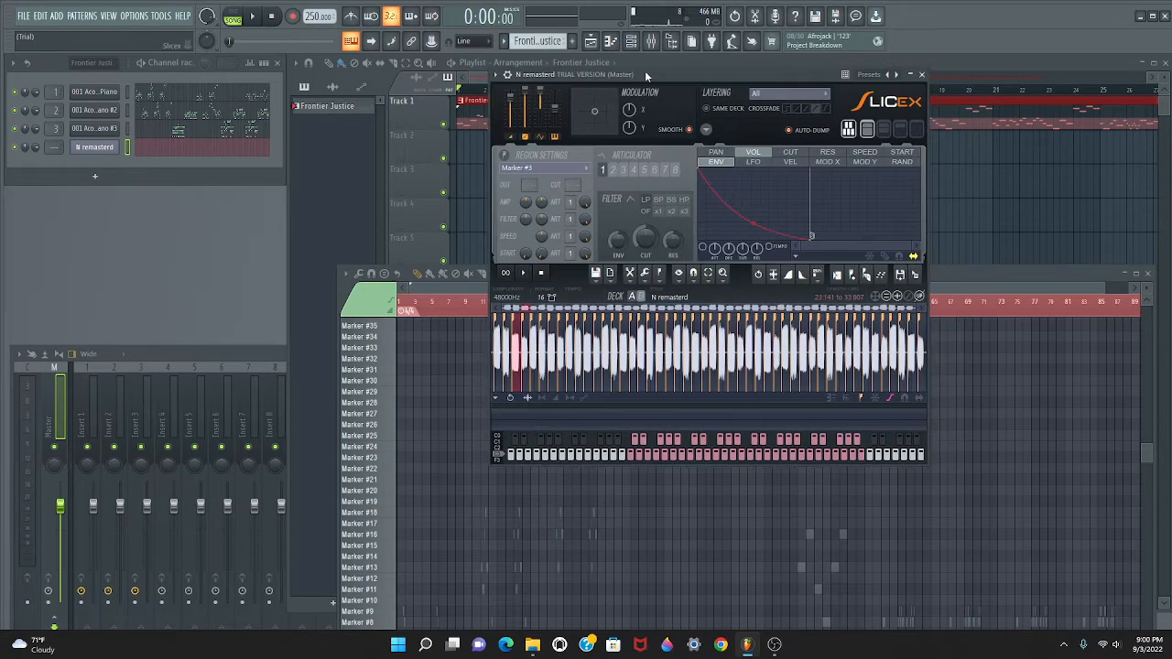
left_click(498, 401)
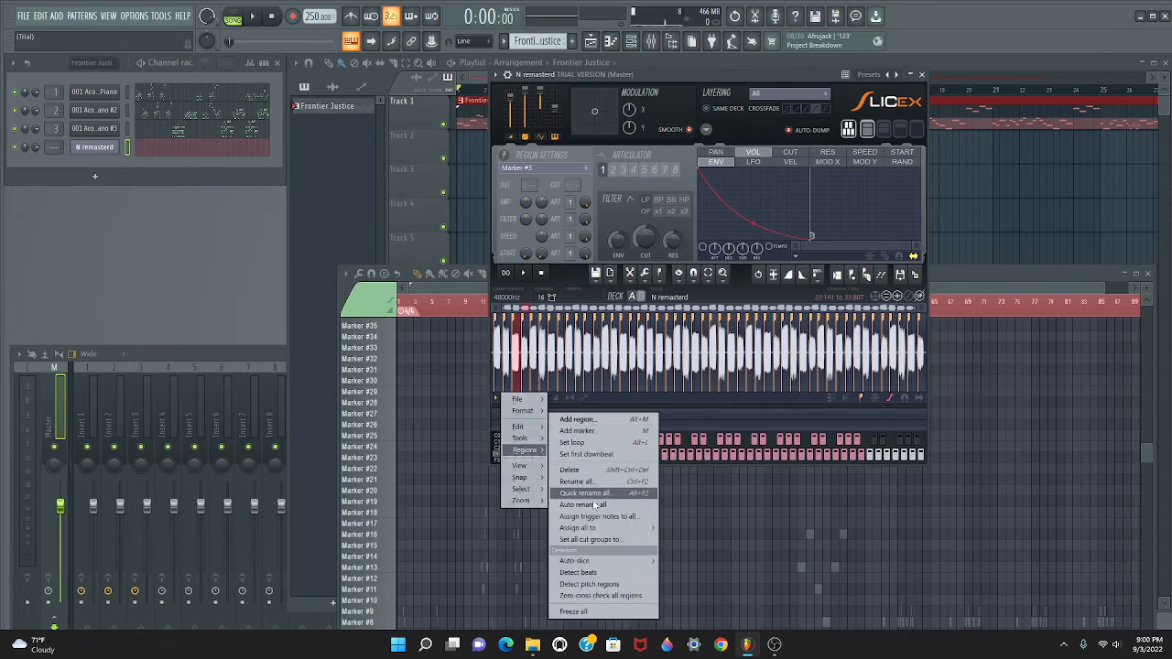
left_click(602, 518)
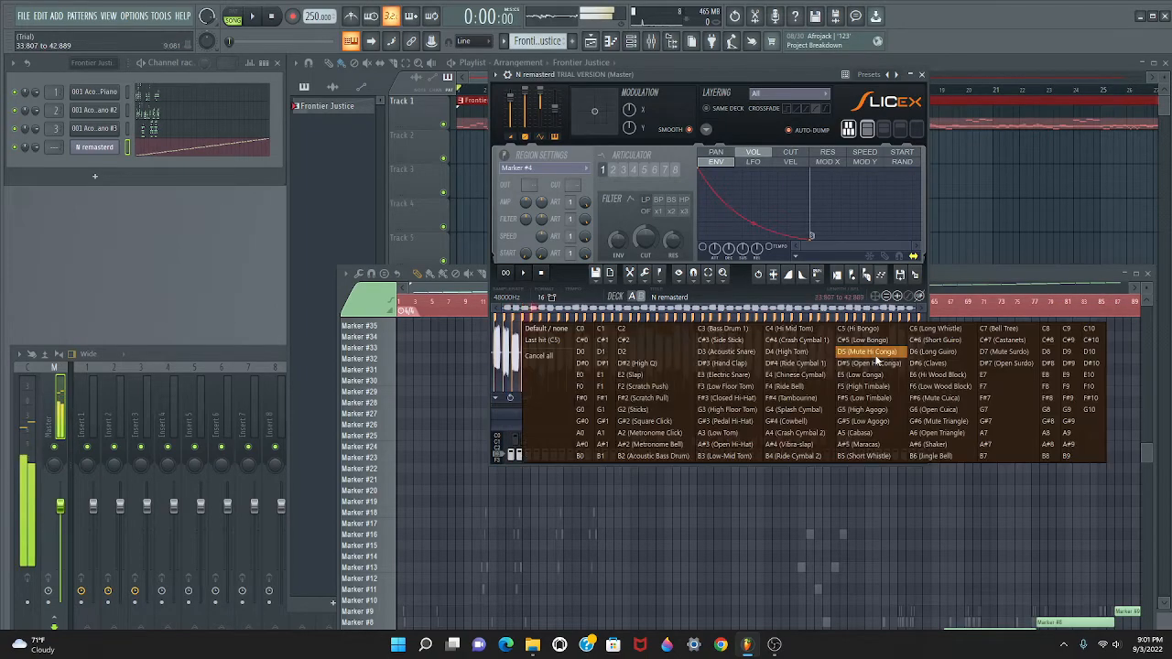
left_click(870, 364)
left_click(894, 379)
left_click(904, 390)
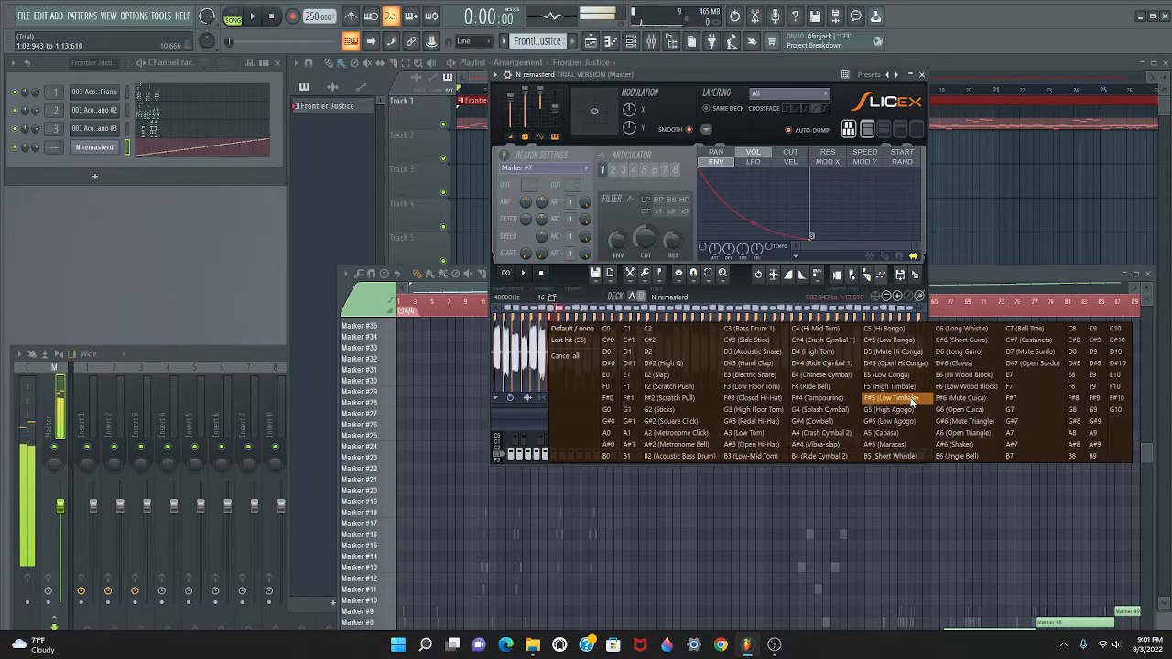
left_click(911, 400)
left_click(916, 410)
left_click(927, 423)
left_click(935, 434)
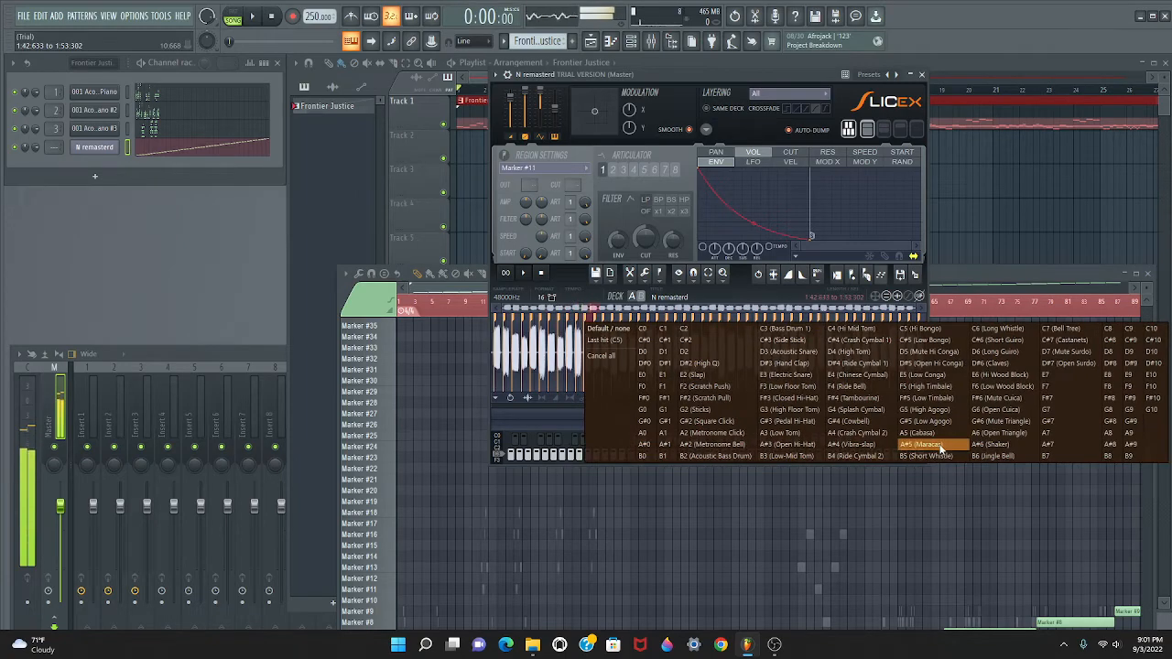
left_click(944, 445)
left_click(952, 454)
- Assign trigger notes to Slicex regions Marker #13 through Marker #24 in ascending semitones from C6 to B6
left_click(1012, 326)
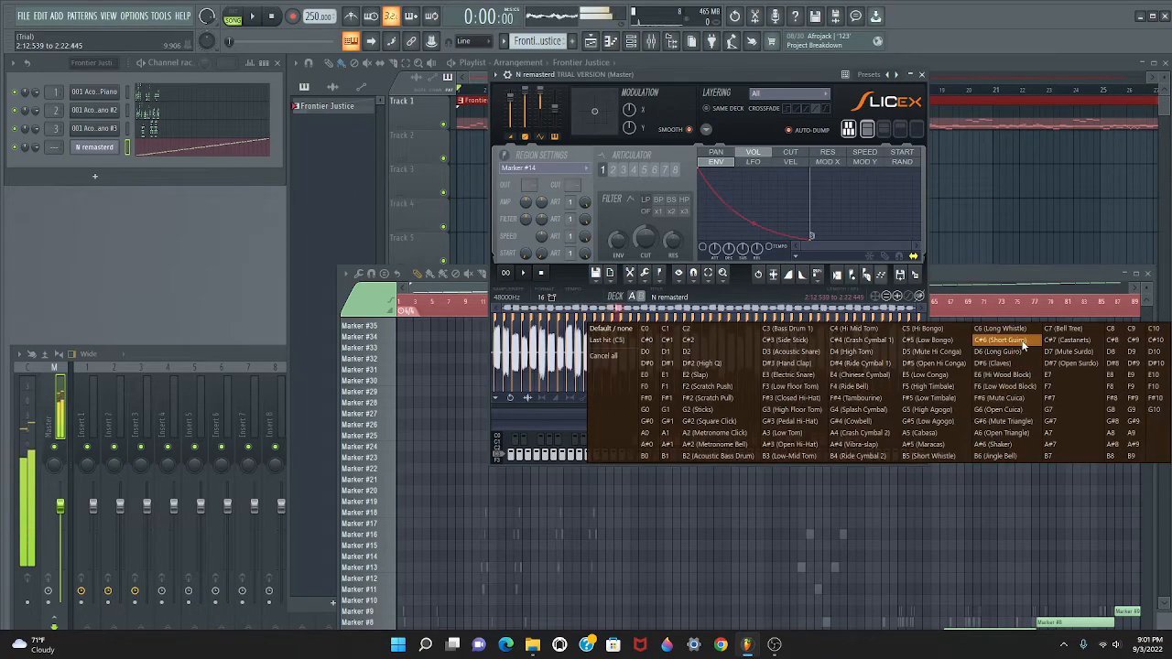
left_click(1016, 339)
left_click(1022, 350)
left_click(1021, 362)
left_click(1023, 374)
left_click(1023, 386)
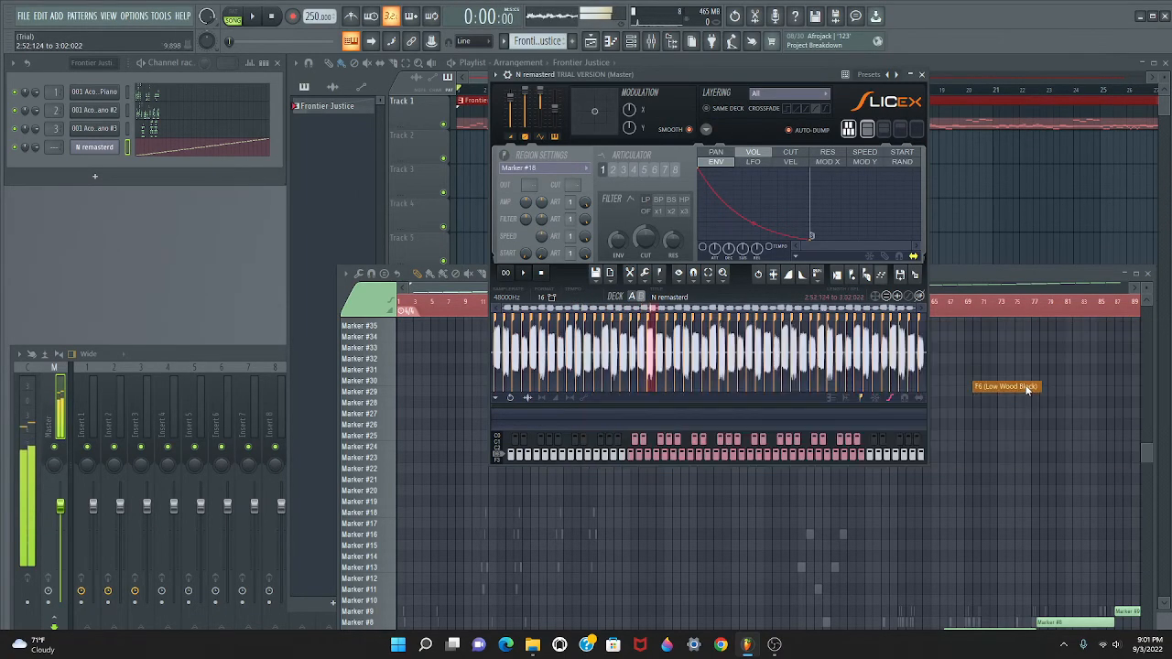
left_click(1025, 398)
left_click(1021, 410)
left_click(1021, 422)
left_click(1020, 433)
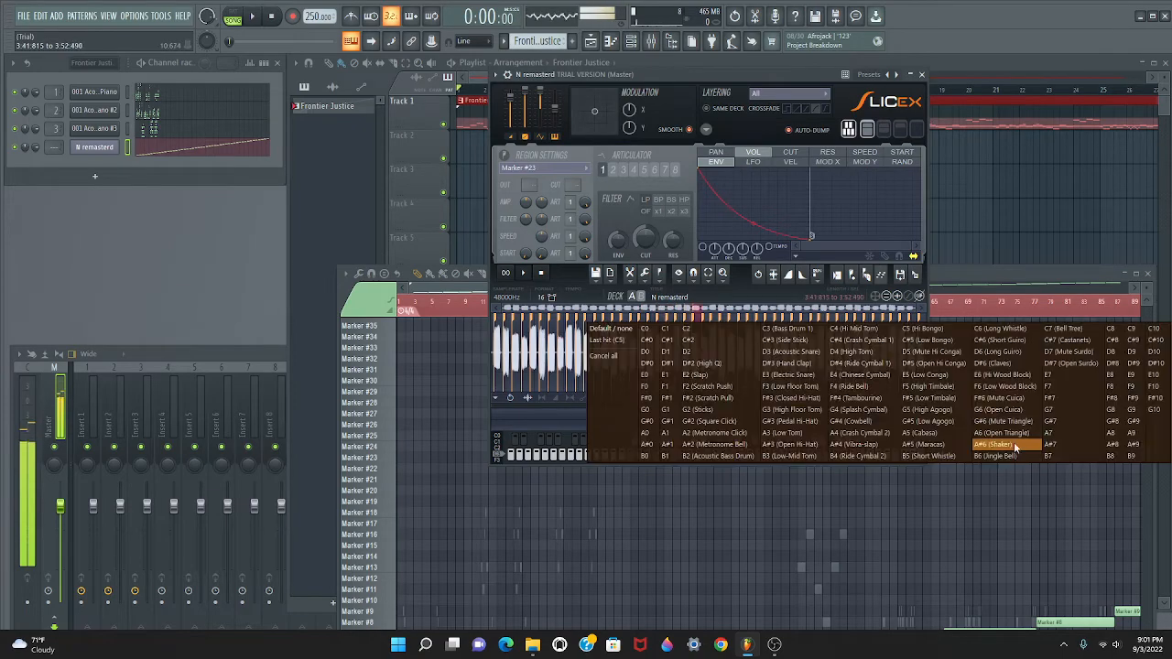
left_click(1017, 445)
left_click(1014, 457)
- Assign trigger notes to Slicex regions Marker #25 through Marker #36 in ascending semitones from C7 to B7
left_click(1063, 328)
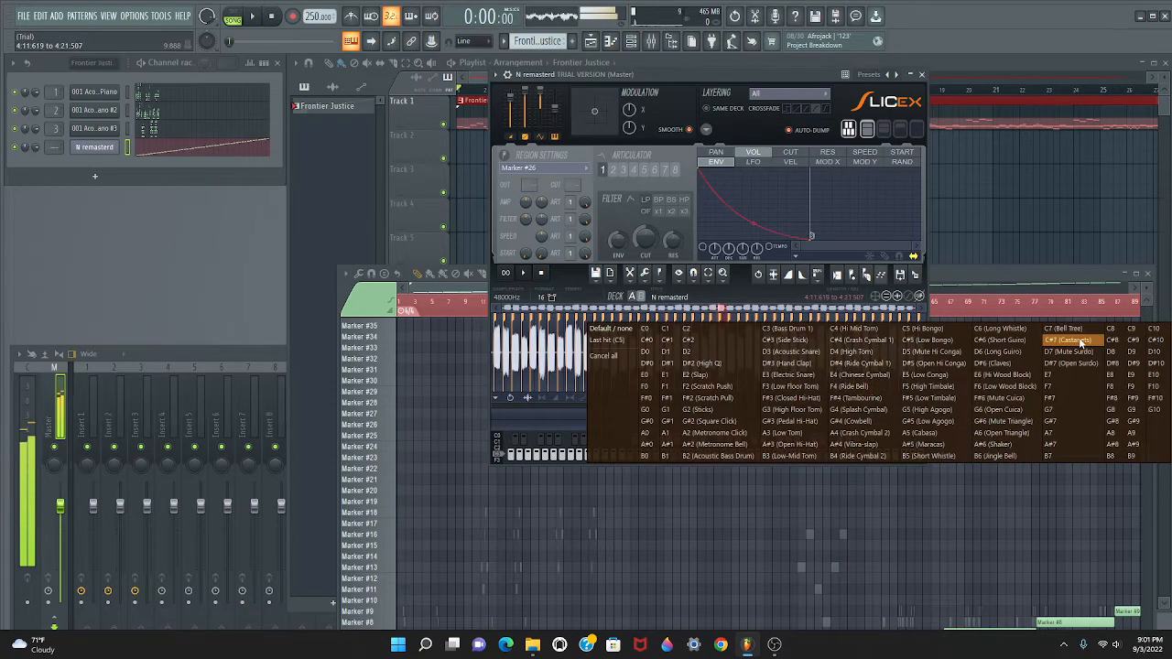
left_click(1071, 339)
left_click(1078, 351)
left_click(1086, 364)
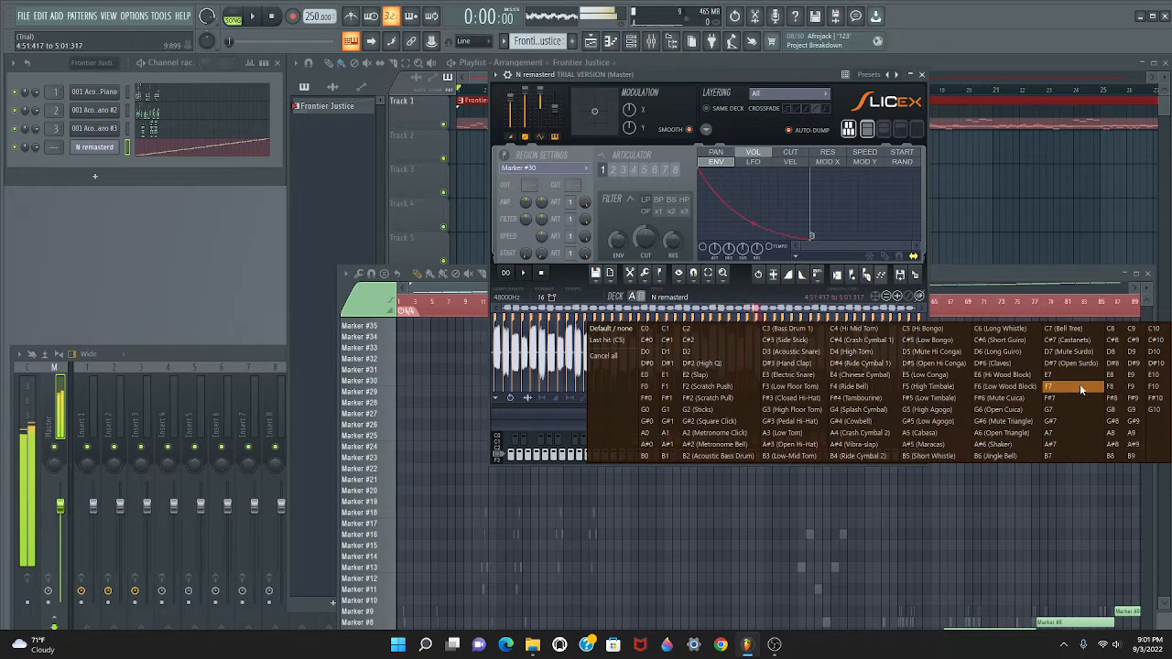
left_click(1080, 423)
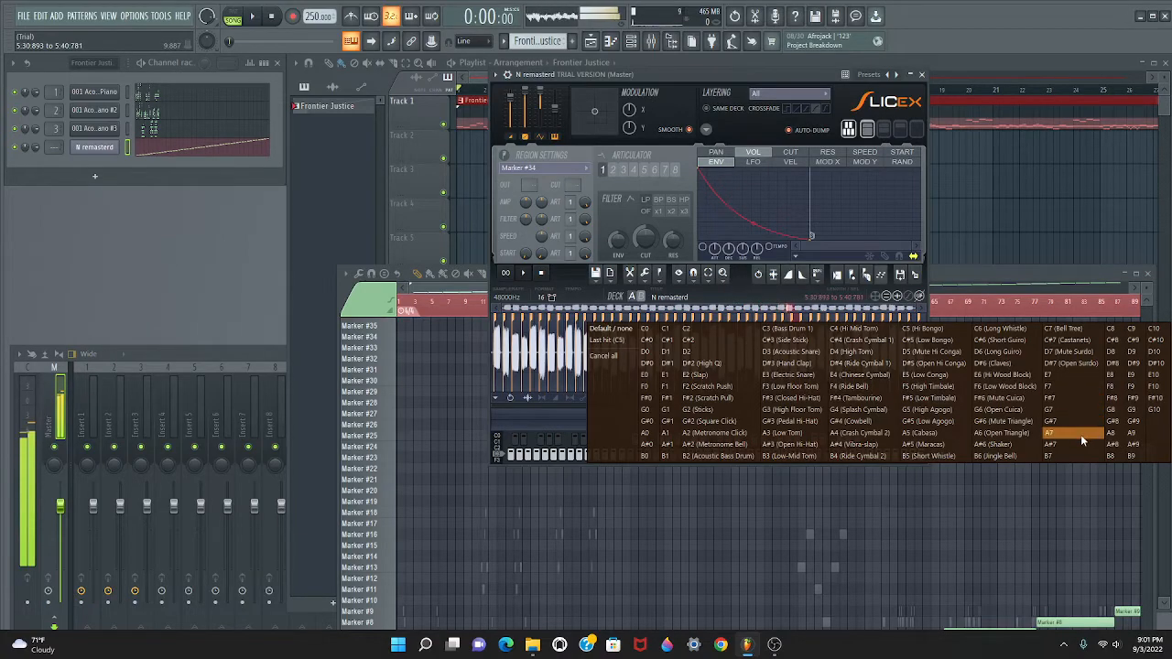
left_click(1080, 434)
left_click(1078, 457)
- Assign trigger notes to Slicex regions from Marker #37 onward in ascending semitones from C8 to B8
left_click(1114, 329)
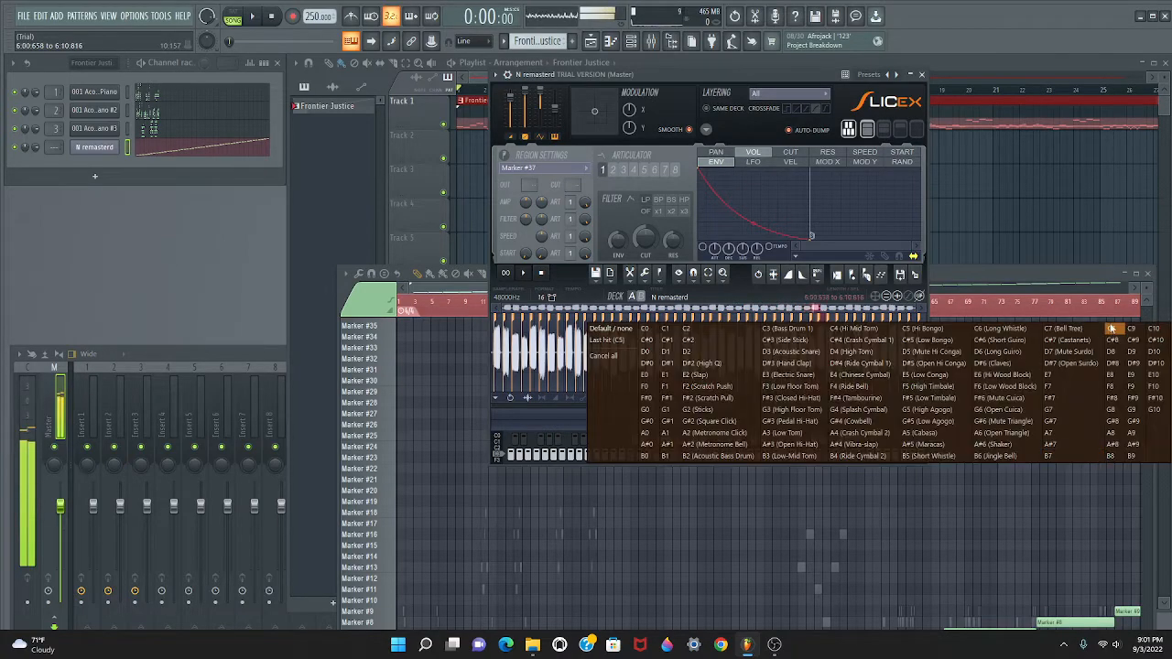
left_click(1115, 342)
left_click(1115, 363)
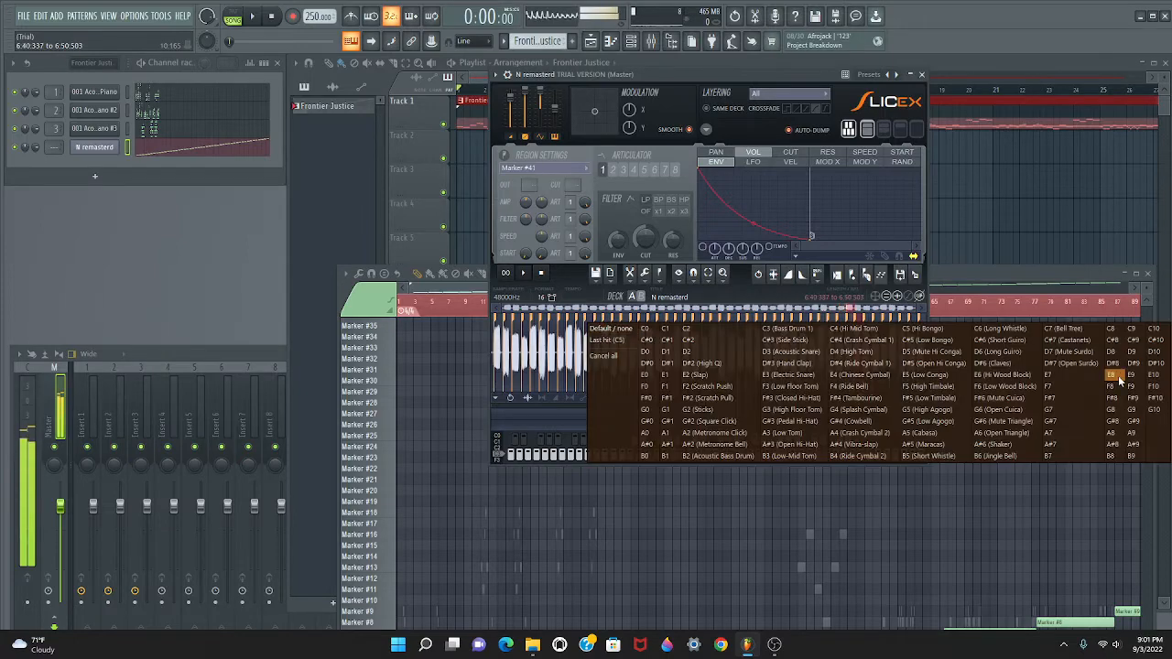
left_click(1116, 375)
left_click(1116, 387)
left_click(1117, 398)
left_click(1116, 409)
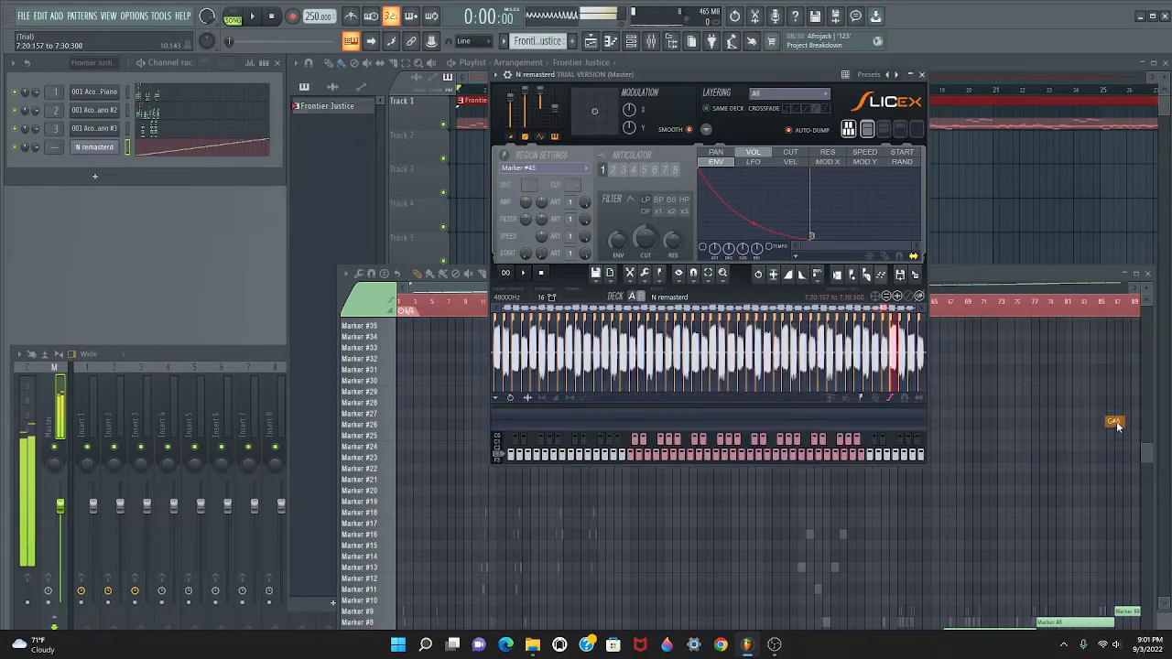
left_click(1116, 421)
left_click(1116, 432)
left_click(1115, 444)
left_click(1116, 456)
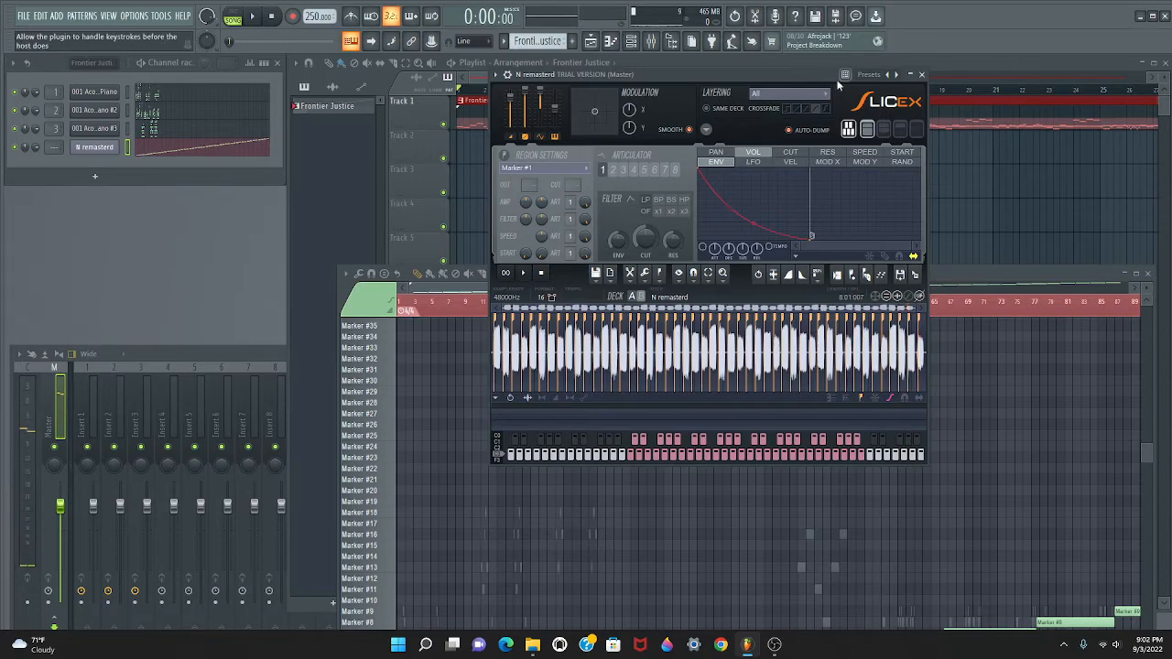
- Move the Slicex window aside and delete all the dumped slice notes from the N remasterd channel's piano roll
left_click_drag(799, 76, 950, 64)
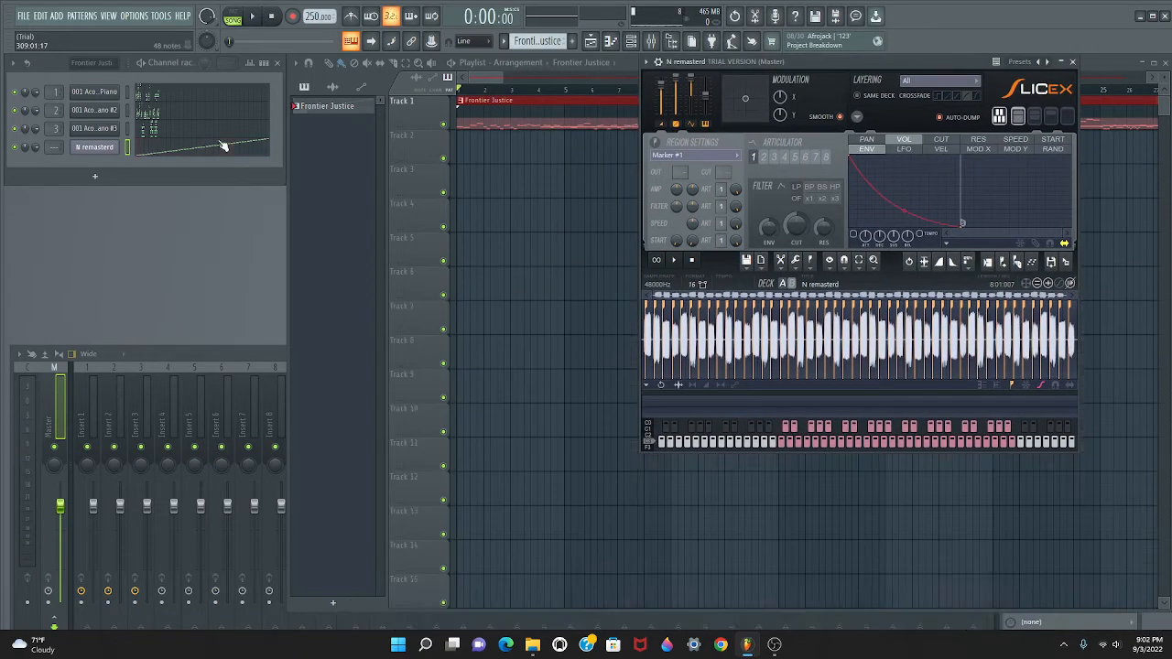
left_click(236, 151)
left_click_drag(664, 276, 639, 162)
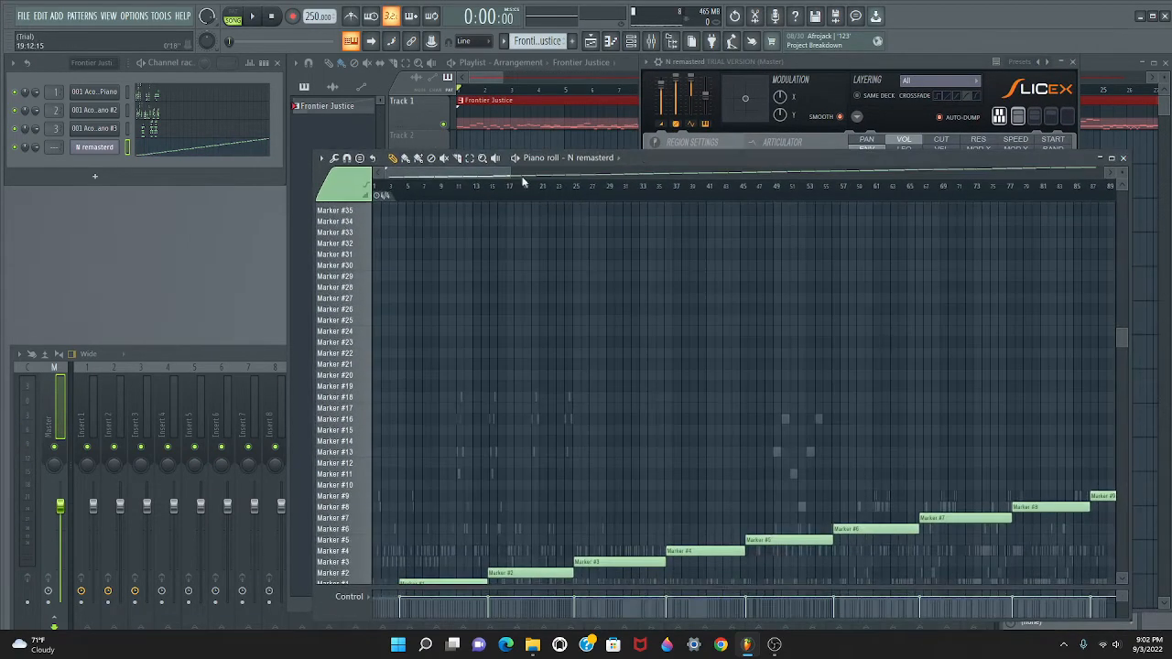
left_click_drag(508, 173, 1103, 176)
scroll(863, 401, "up", 3)
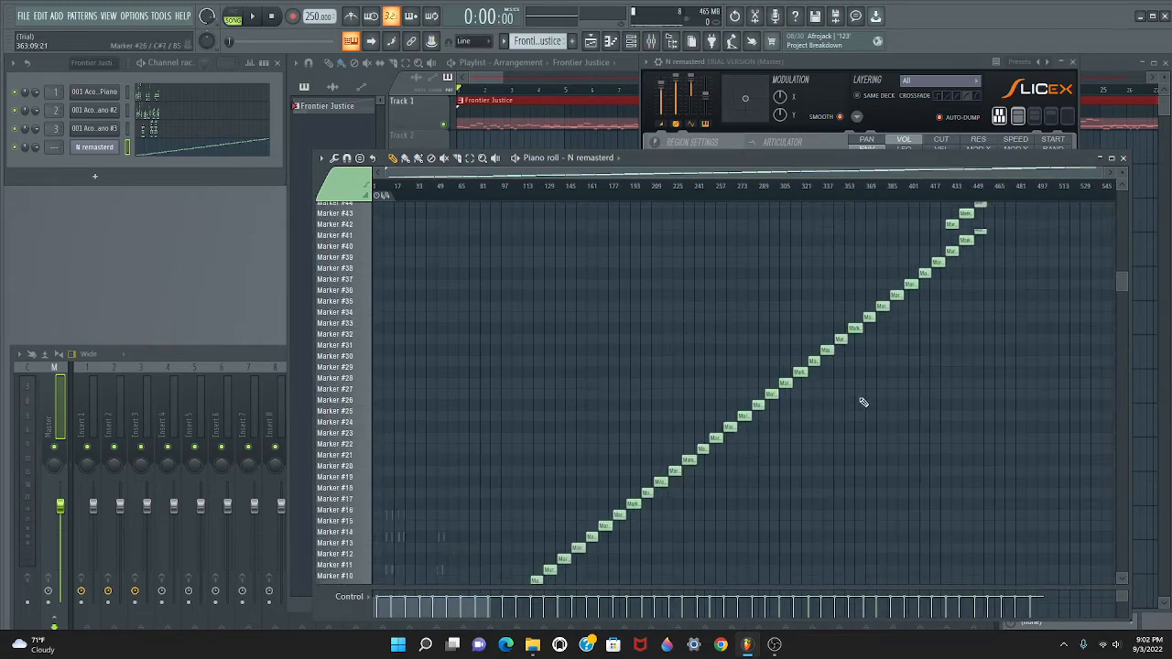
scroll(851, 431, "down", 8)
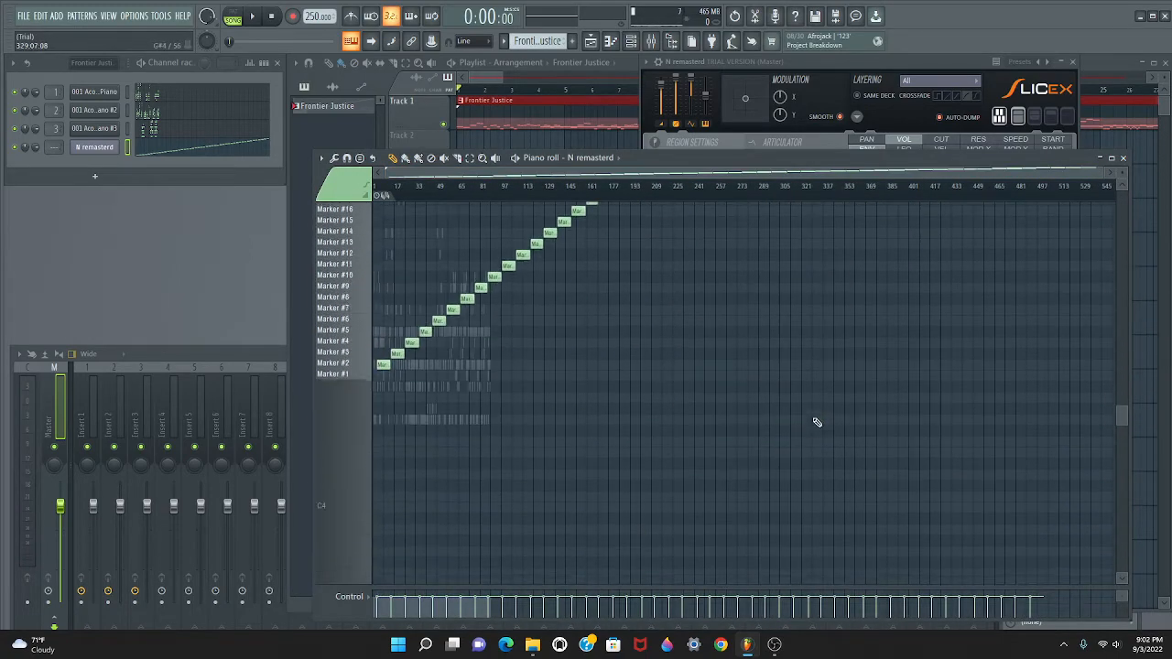
key("ctrl+a")
key("Delete")
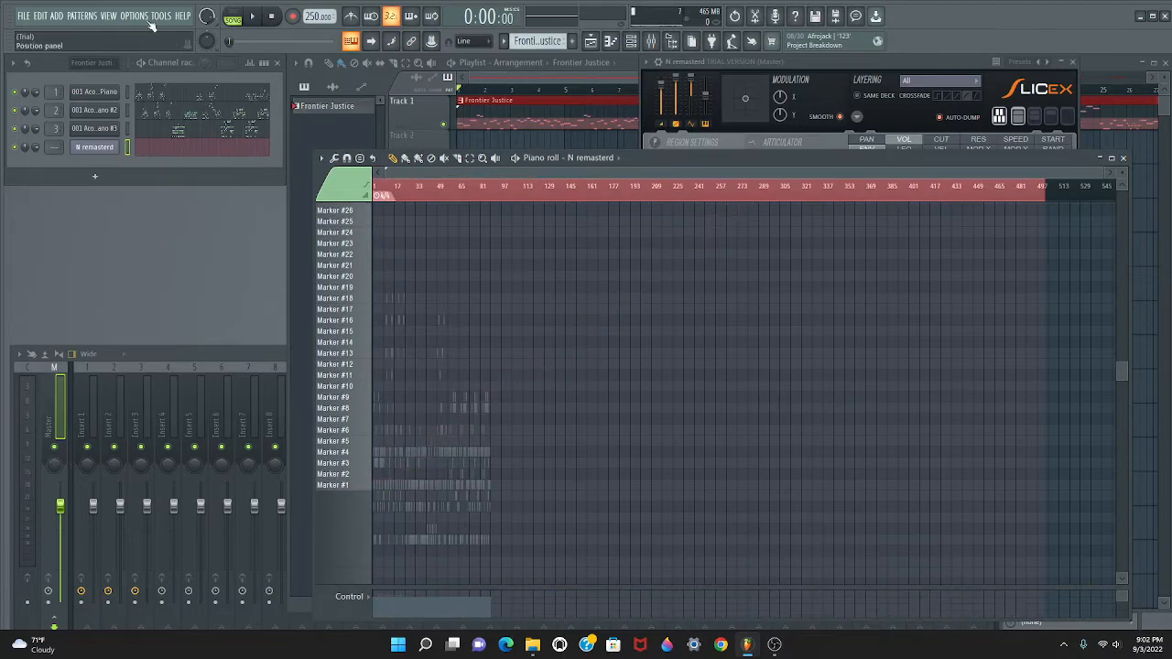
- Copy all notes from the first 001 Acoustic Piano channel into the N remasterd channel's piano roll
left_click(156, 92)
scroll(567, 316, "down", 2)
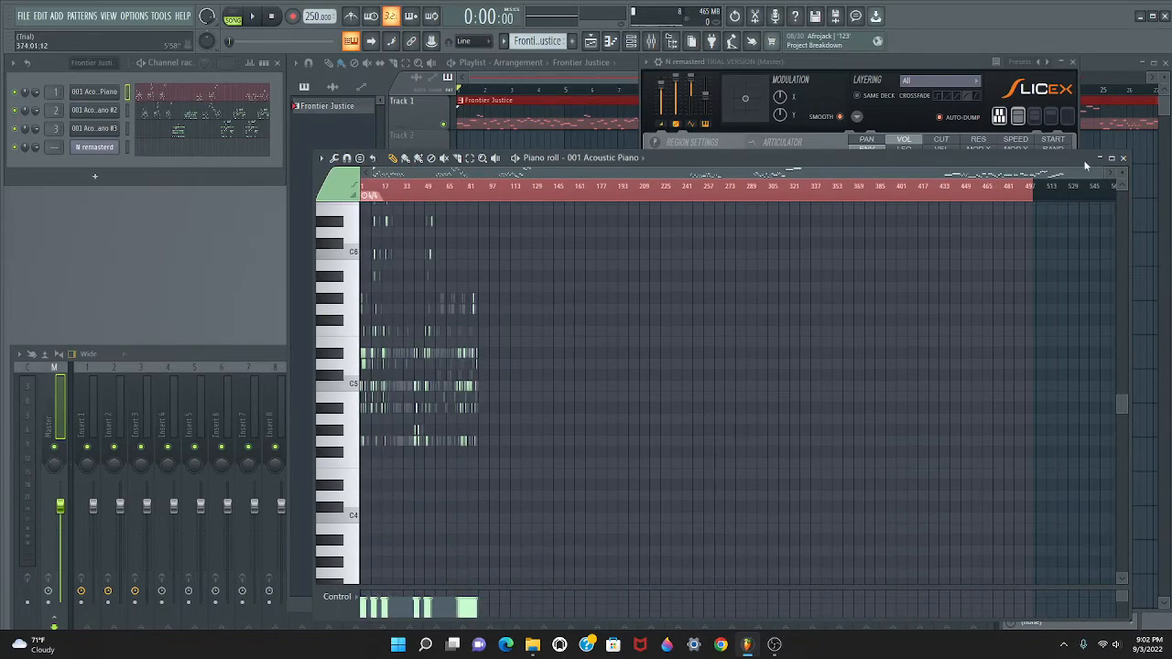
scroll(1106, 186, "up", 10)
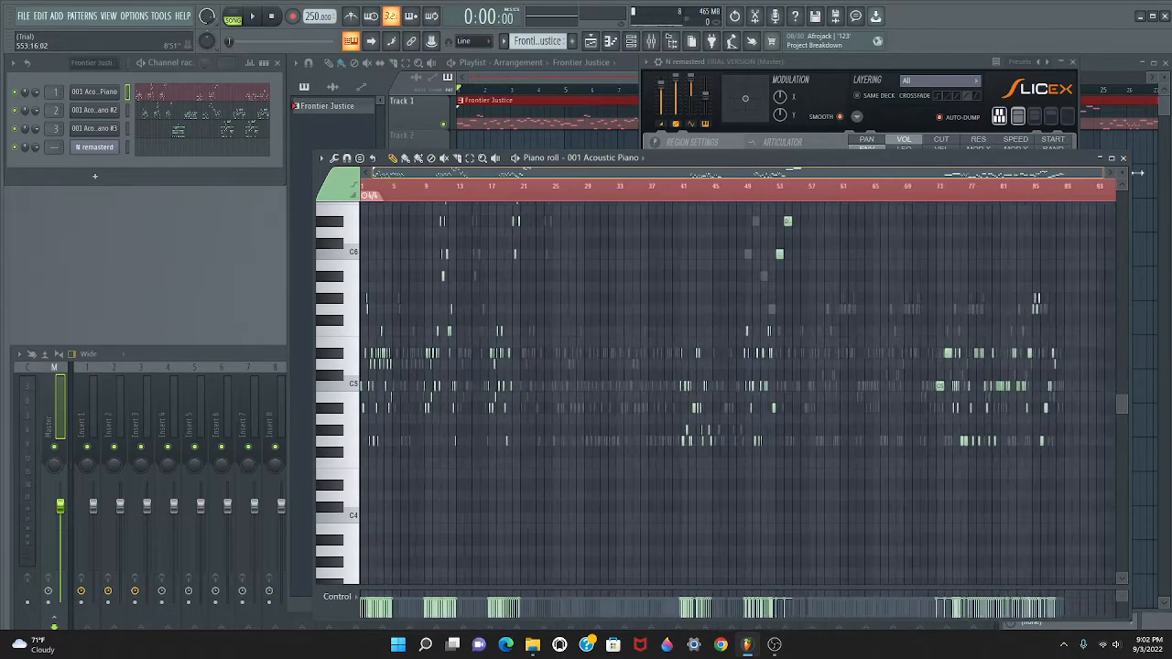
key("ctrl+a")
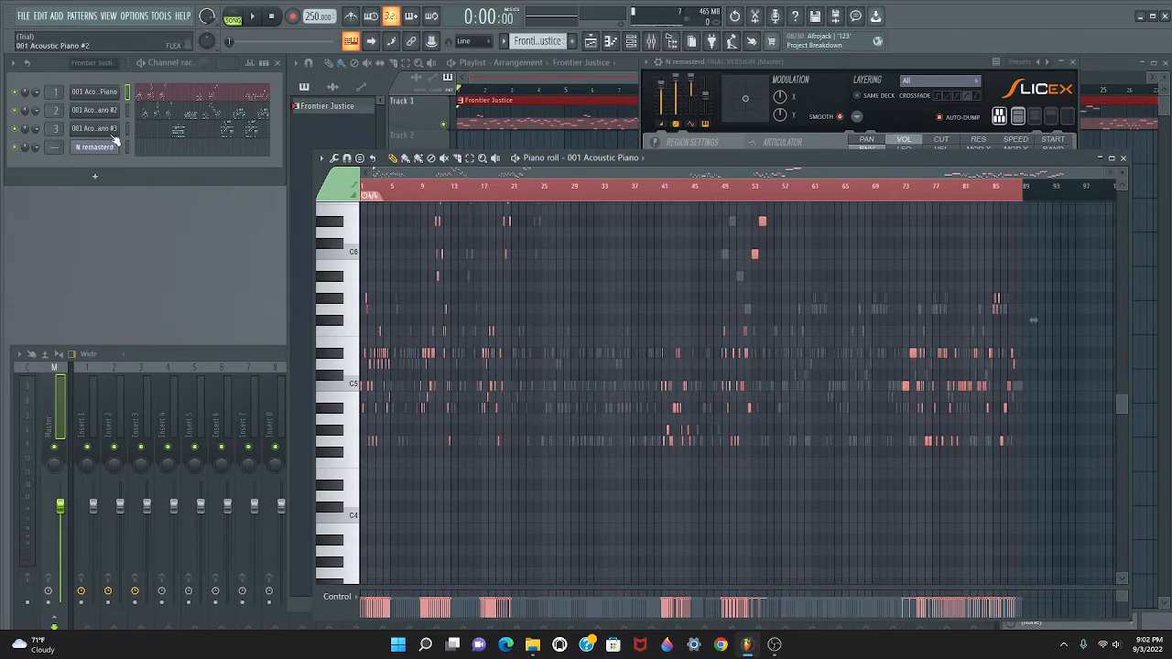
left_click(159, 149)
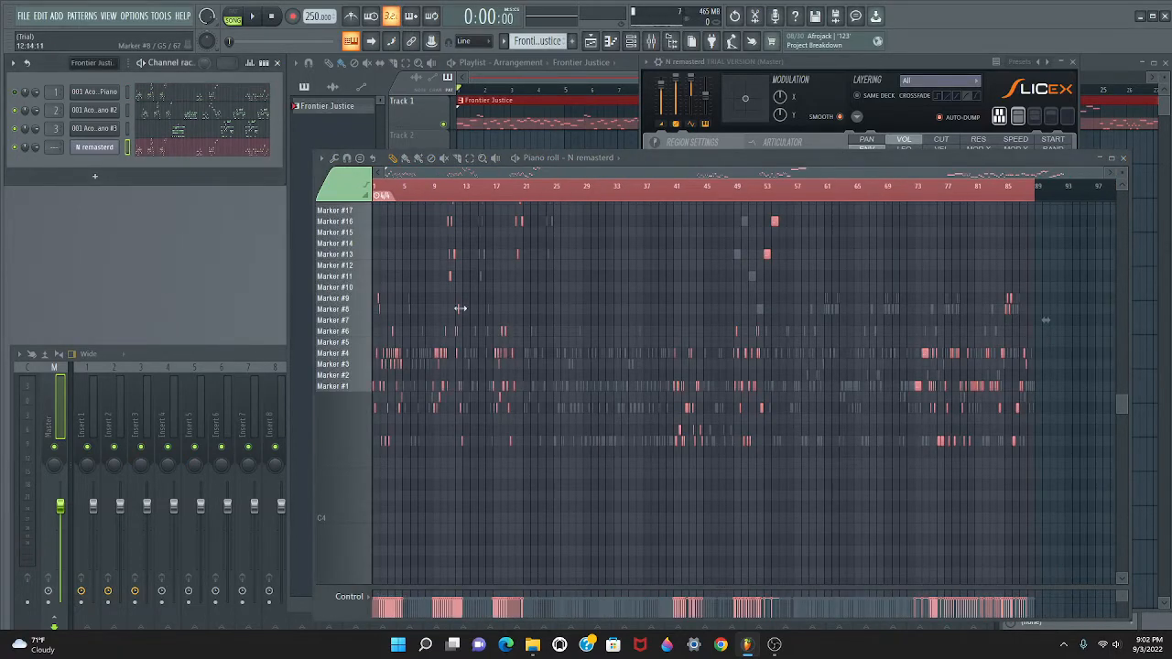
- Transpose all the pasted N remasterd notes up 12 semitones in total, auditioning playback between the moves
key("space")
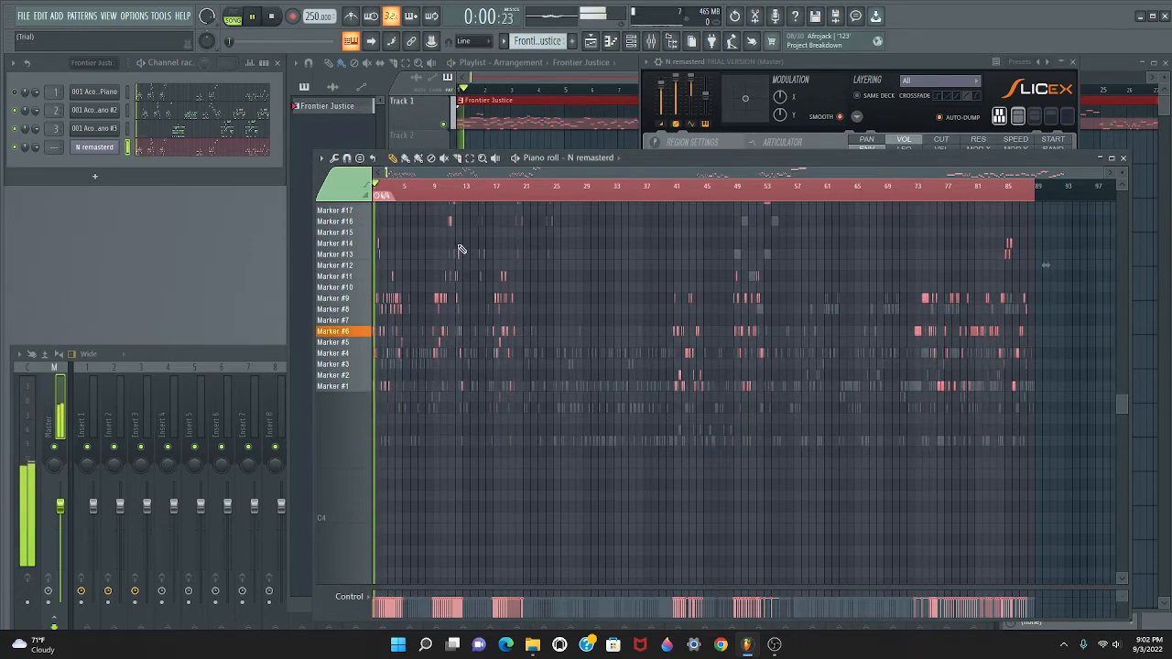
key("space")
key("shift+Up")
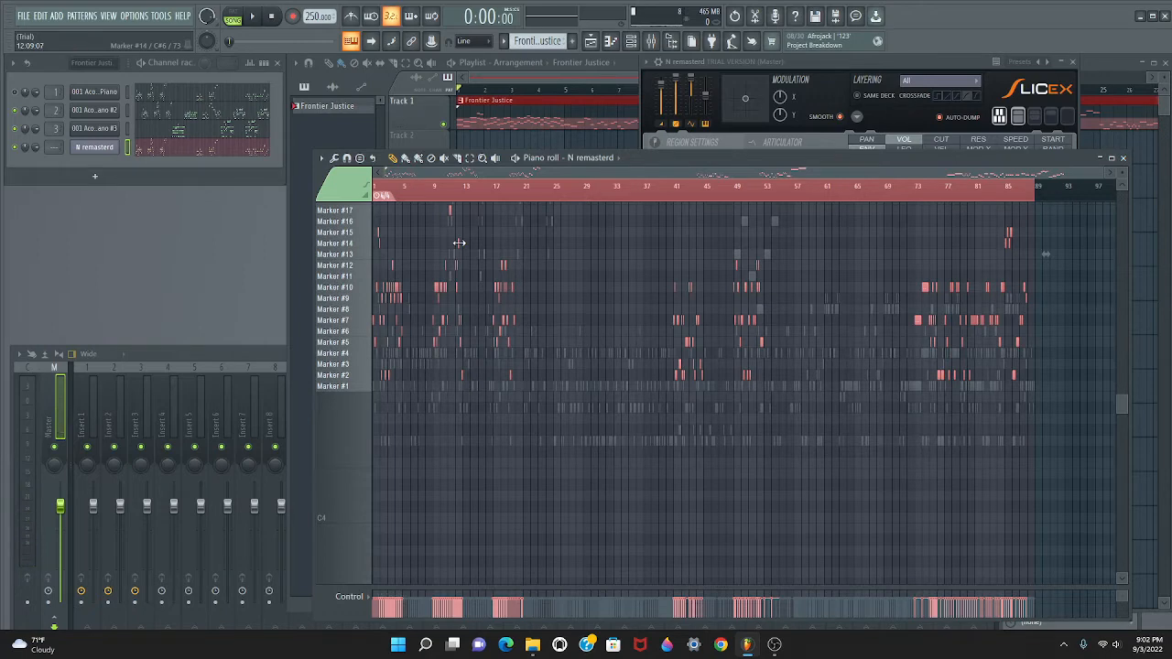
scroll(458, 242, "up", 5)
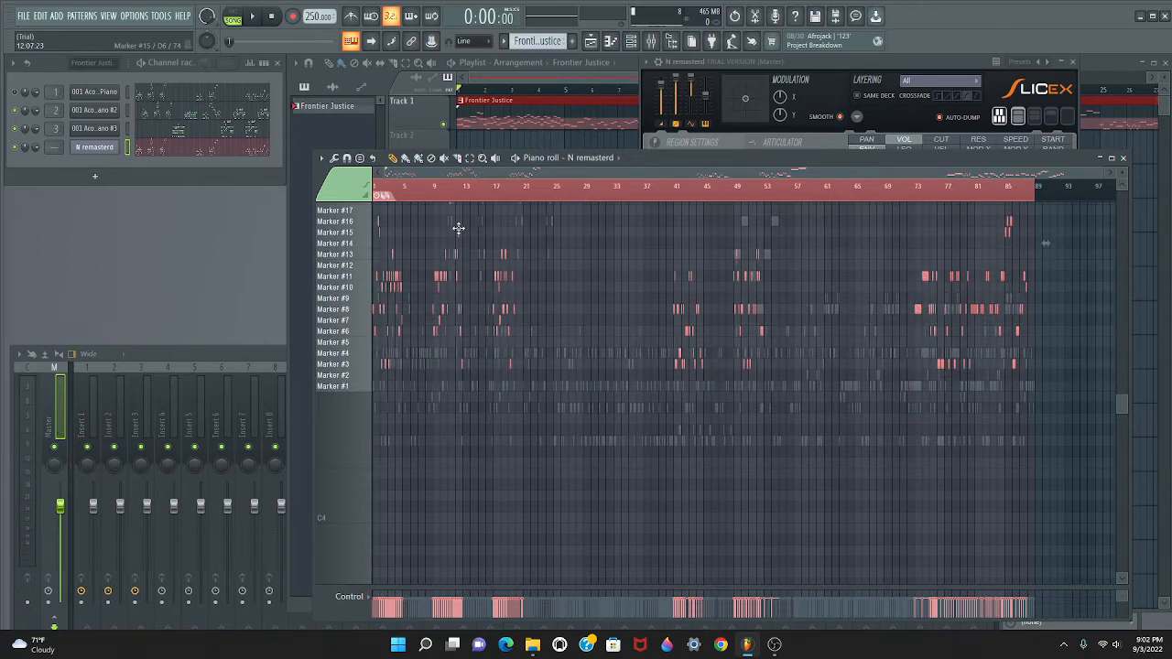
key("space")
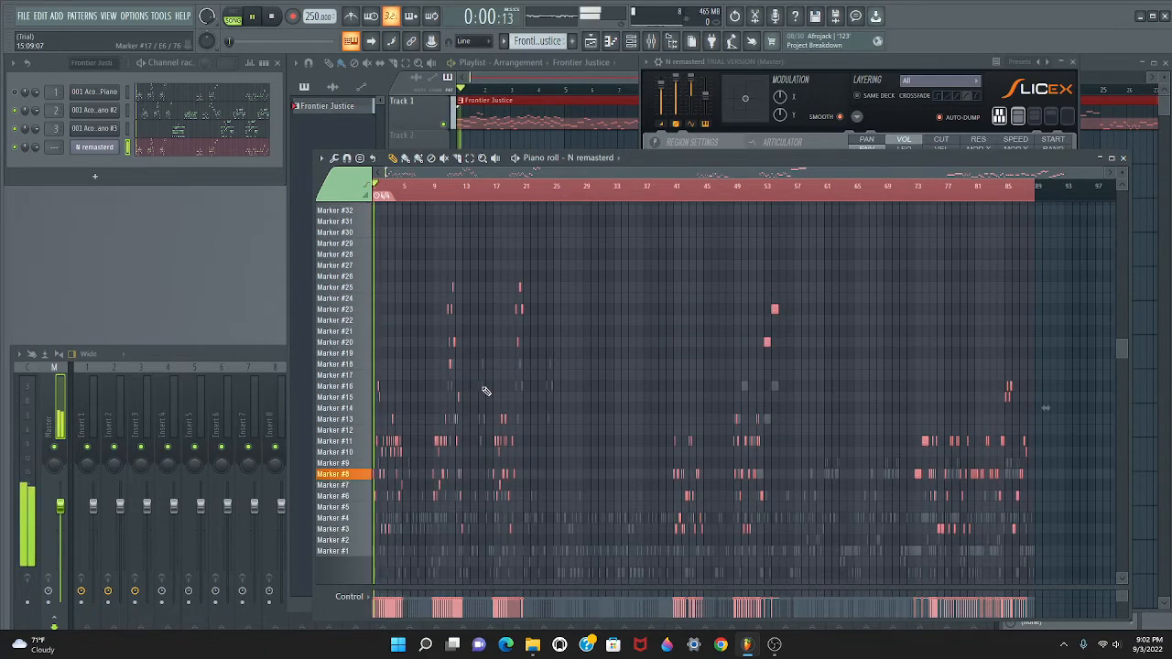
key("space")
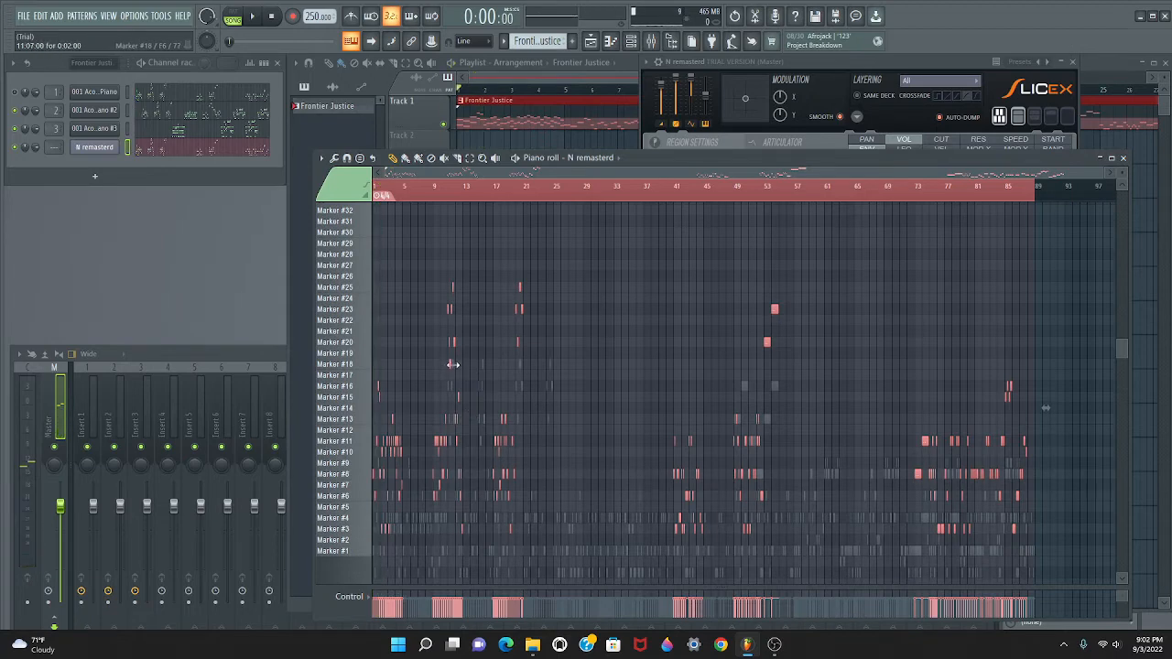
left_click_drag(450, 360, 452, 310)
key("space")
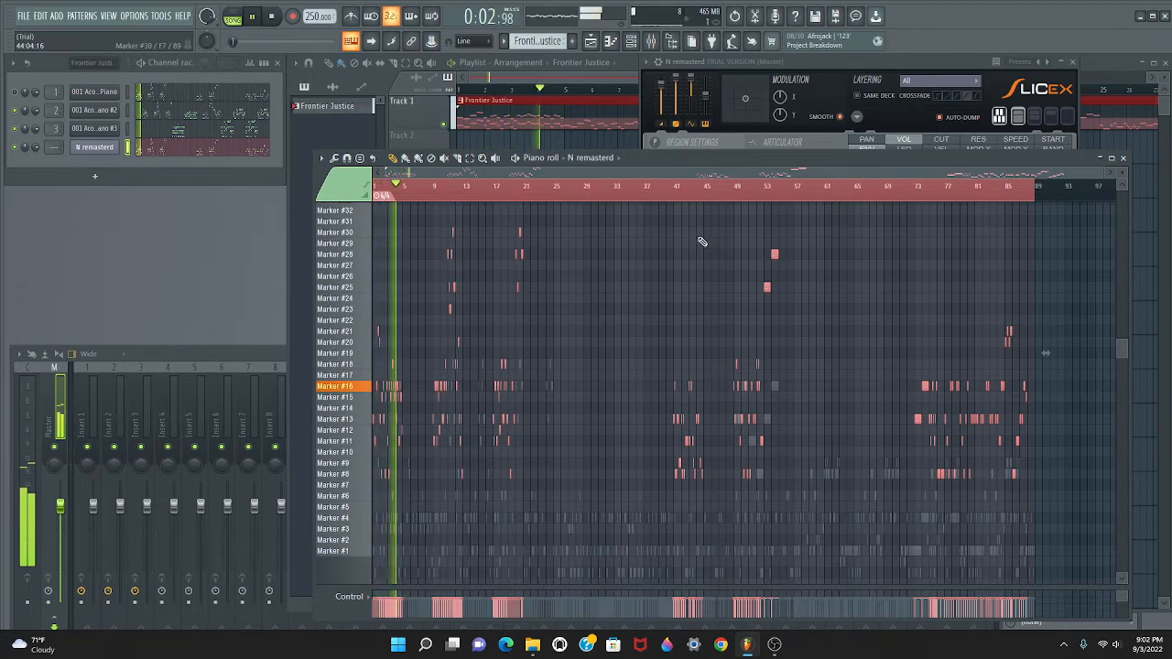
key("space")
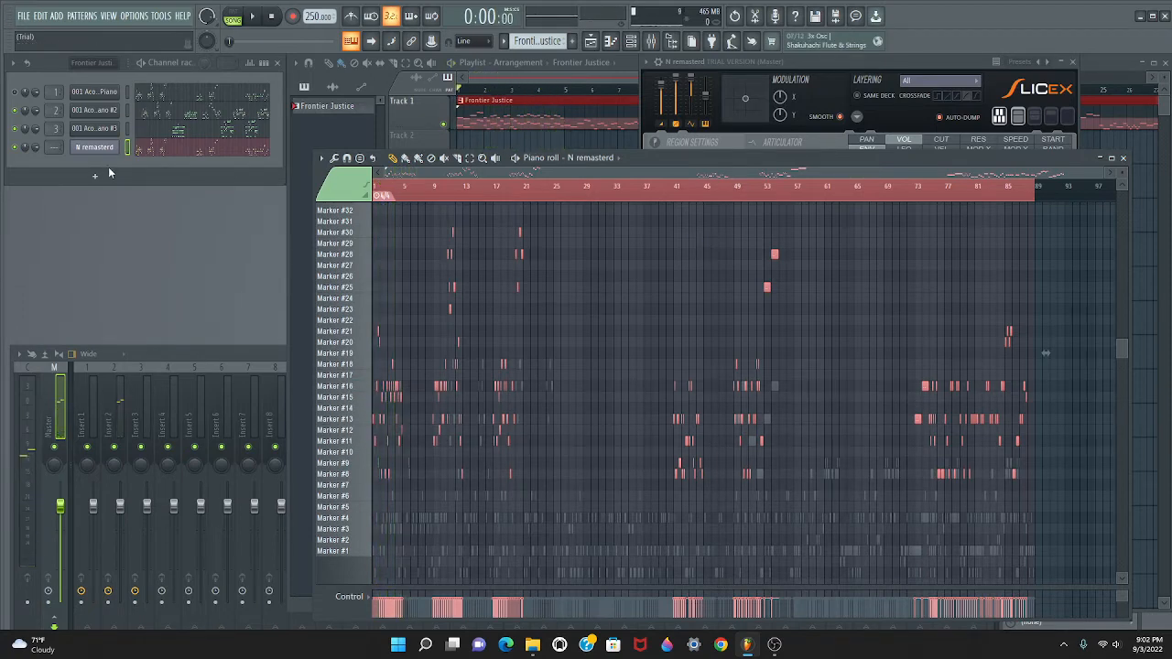
- Clear the piano roll and Slicex windows off the playlist and show the full length of the Frontier Justice clip
left_click_drag(615, 154, 47, 276)
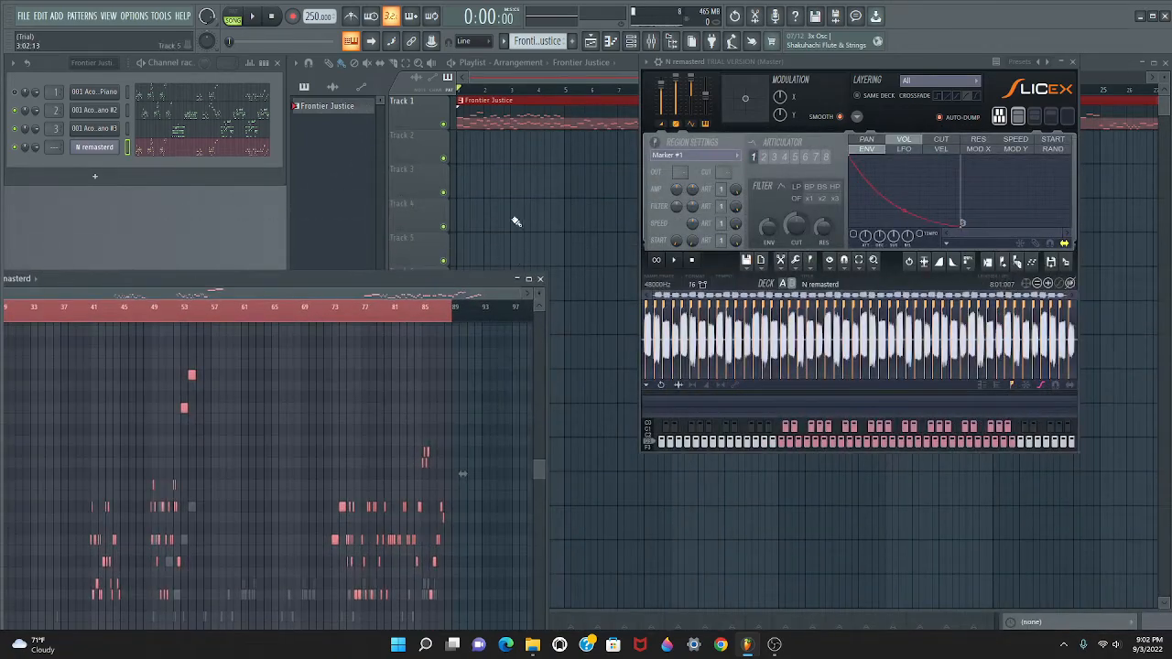
double_click(620, 60)
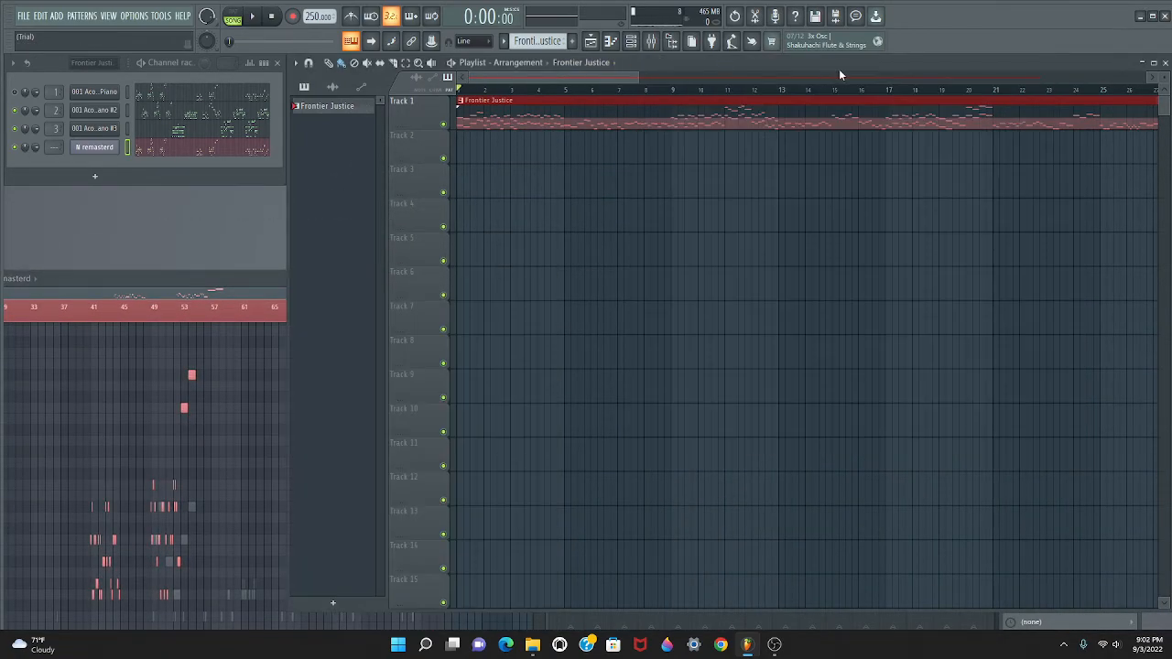
mouse_move(640, 76)
left_mouse_down()
mouse_move(876, 217)
mouse_move(1017, 274)
mouse_move(1161, 284)
mouse_move(1039, 294)
mouse_move(1055, 296)
left_mouse_up()
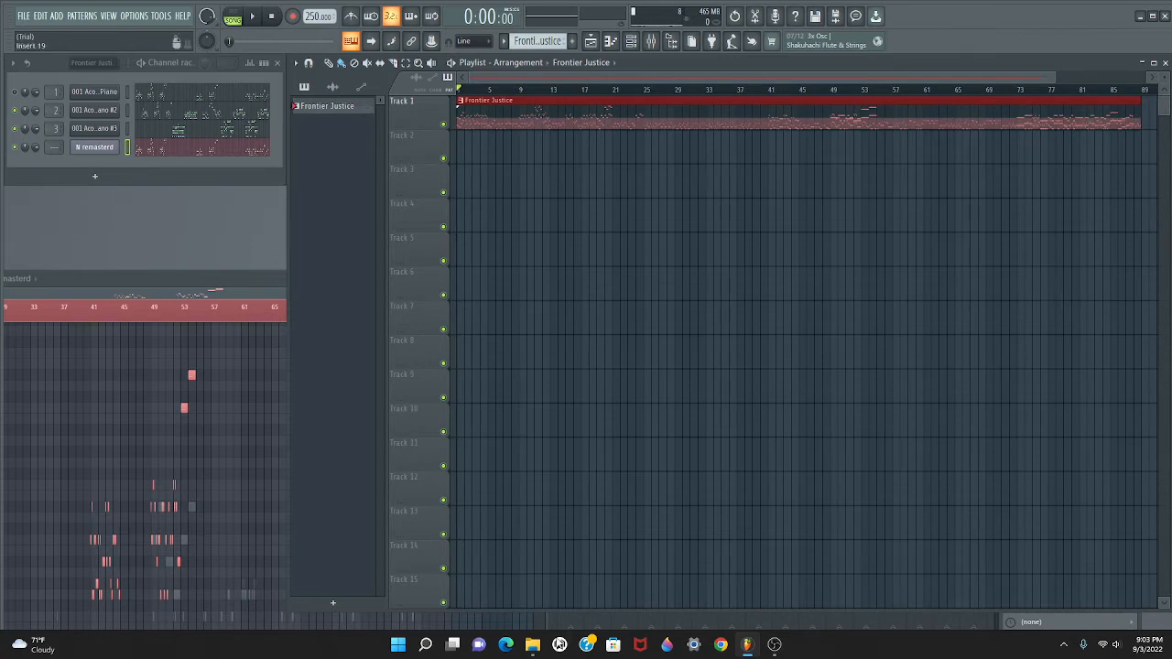
- Switch to File Explorer and search the Downloads folder for yt5
left_click(532, 645)
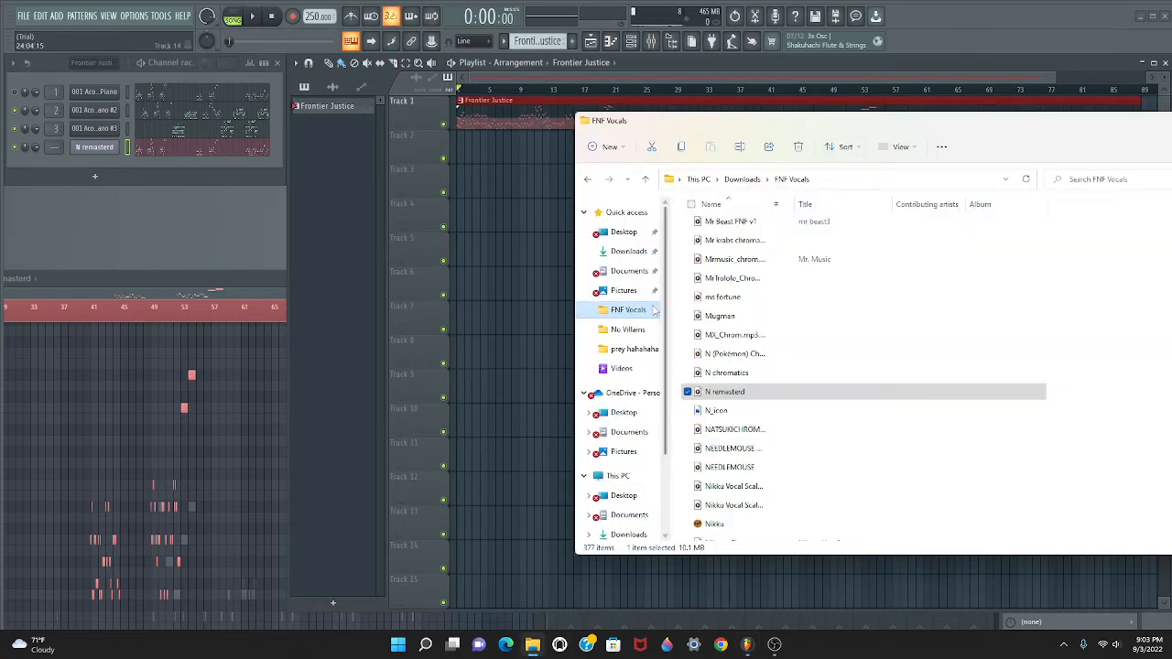
left_click(628, 251)
left_click_drag(768, 126, 559, 108)
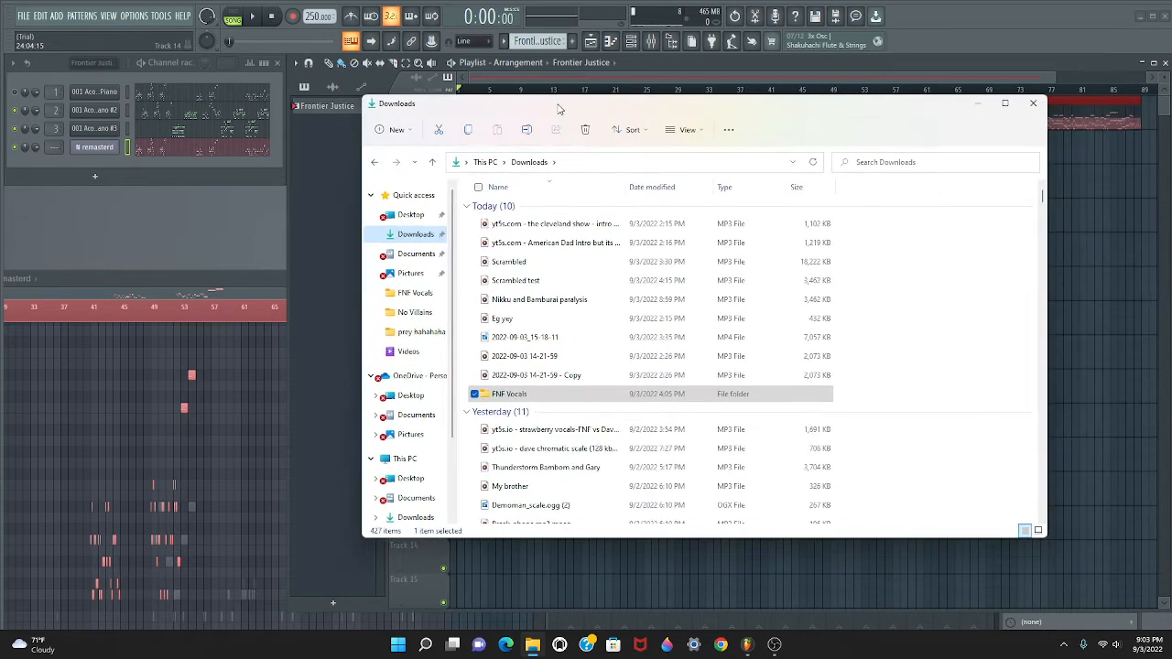
left_click(894, 166)
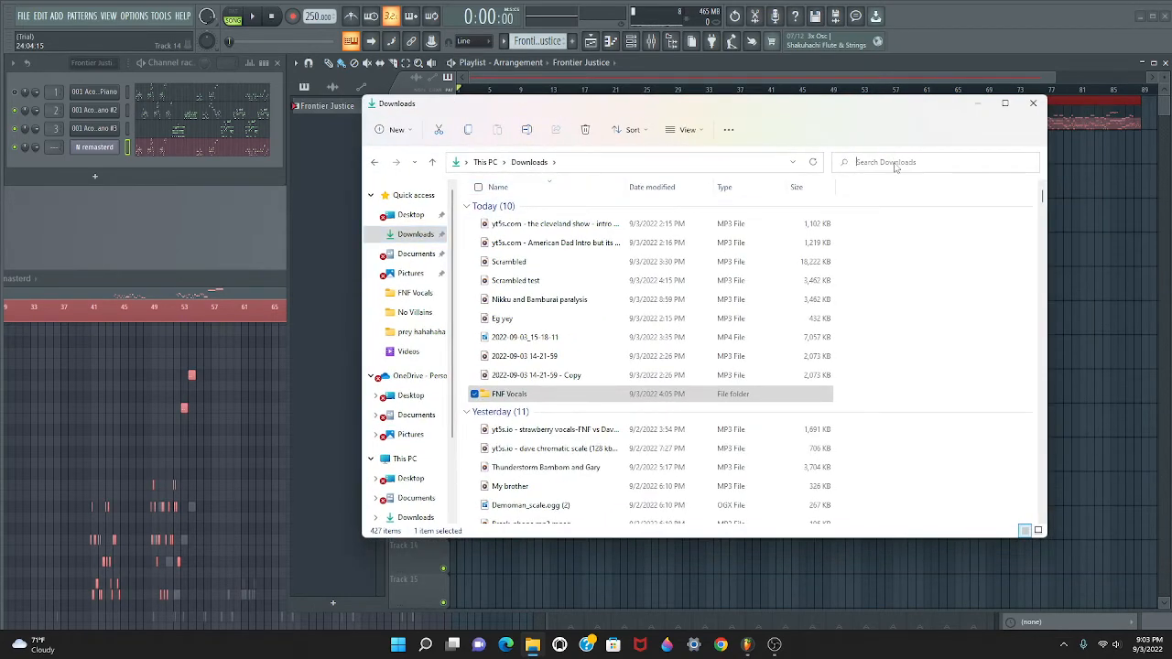
type("yt5")
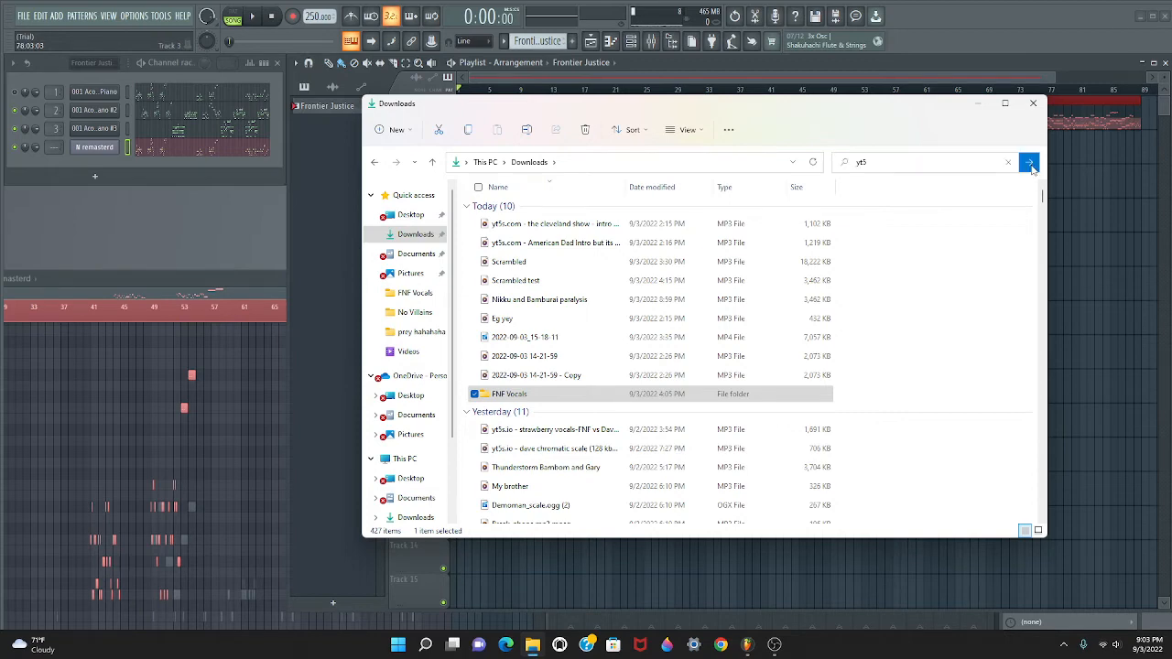
left_click(1029, 163)
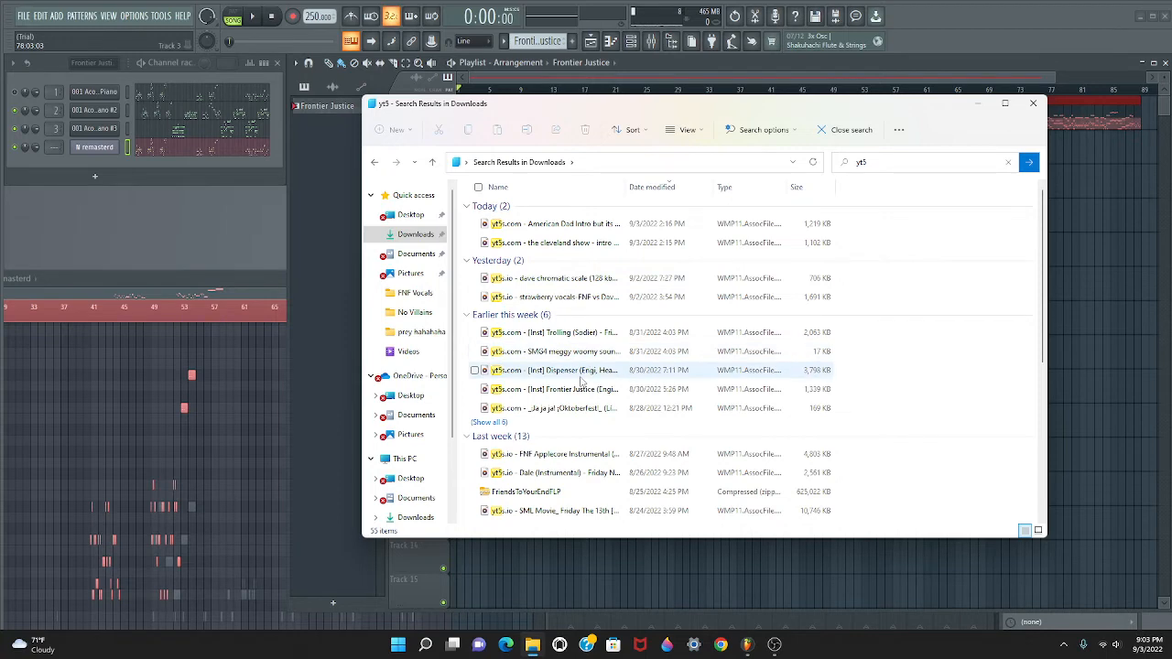
- Import the downloaded [Inst] Frontier Justice (Engineer) audio into the FL Studio playlist and place it on Track 2 beneath the MIDI clip
scroll(586, 421, "down", 2)
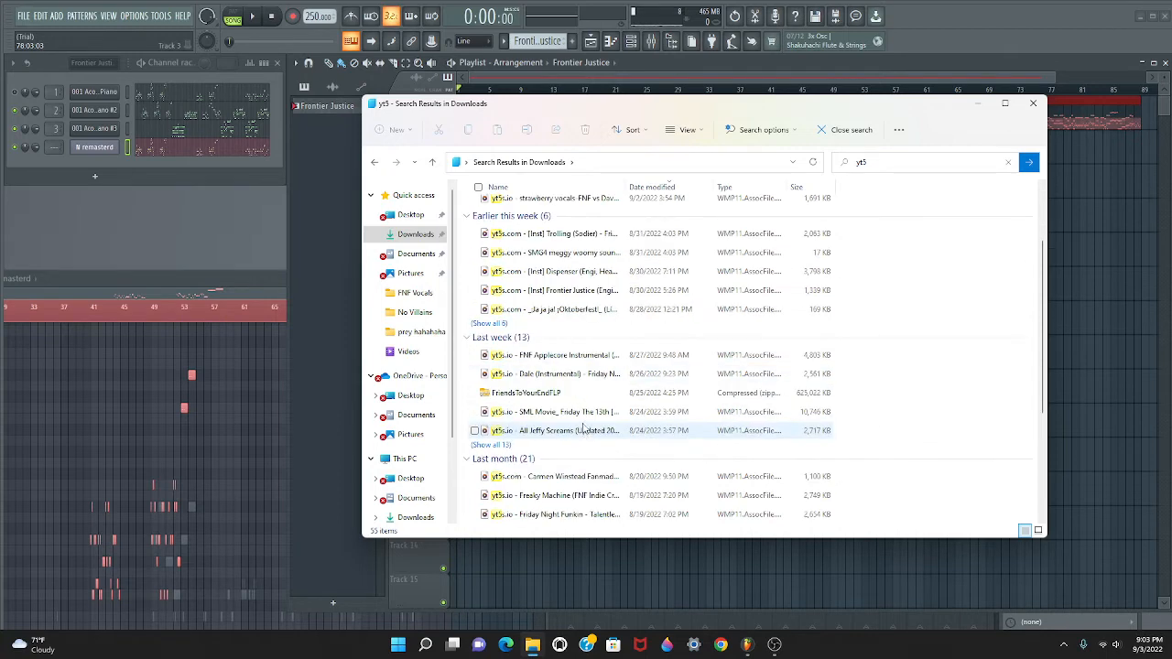
left_click_drag(564, 291, 1122, 215)
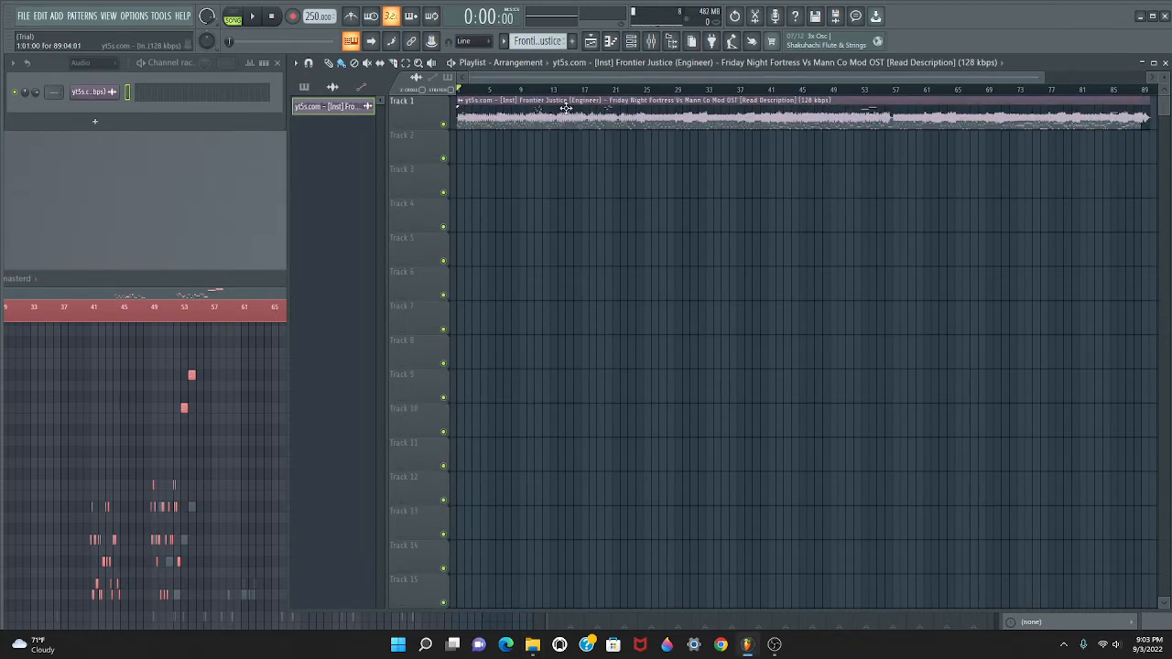
left_click_drag(565, 108, 539, 150)
- Trim the silence from the start of the instrumental clip and move the clip back to the beginning of the song
scroll(500, 187, "up", 5)
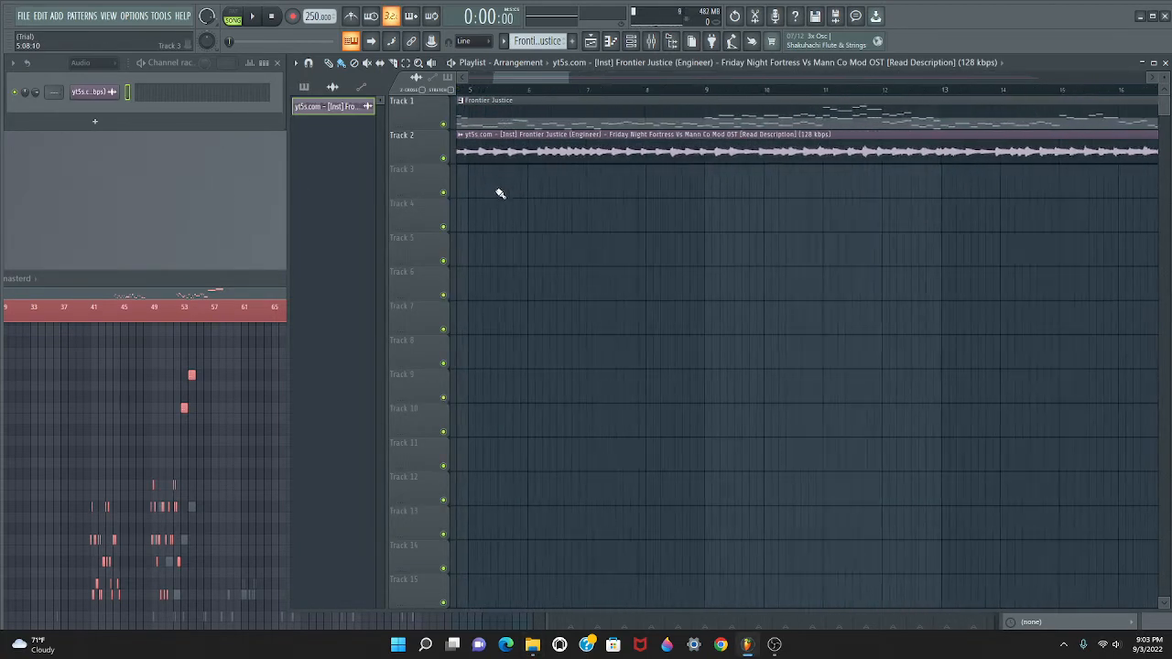
scroll(495, 192, "up", 5)
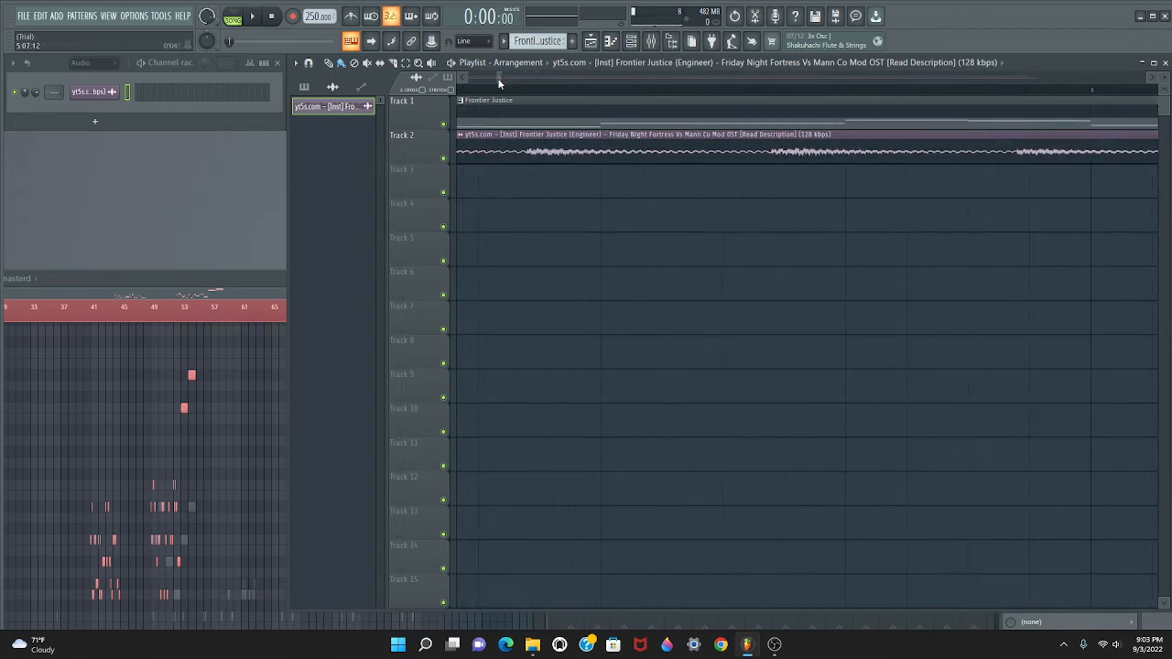
left_click_drag(499, 82, 303, 80)
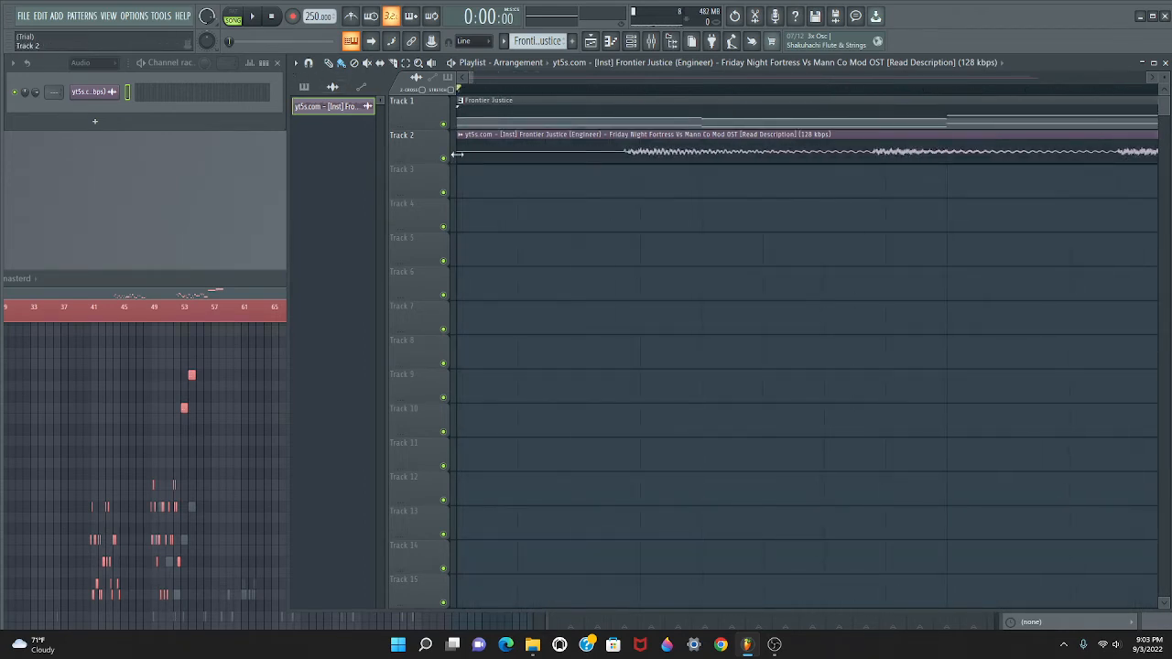
left_click_drag(457, 155, 628, 189)
left_click_drag(740, 156, 164, 154)
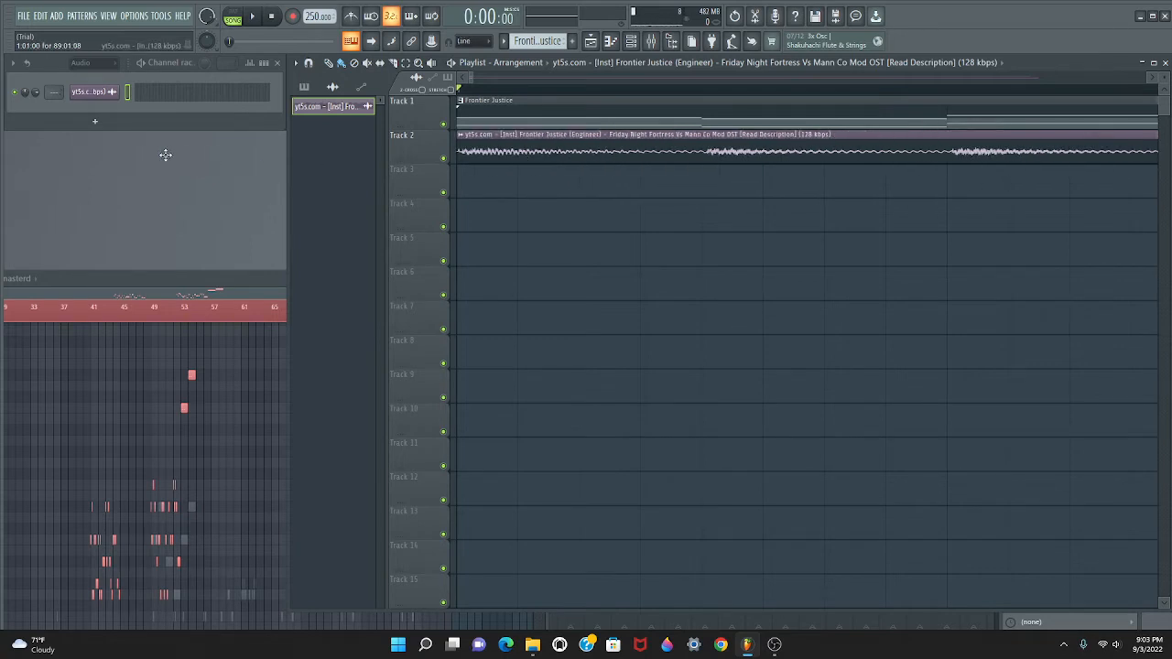
- Show the full length of both clips and audition the song's opening to check the instrumental against the vocals
left_click_drag(474, 80, 1159, 124)
key("space")
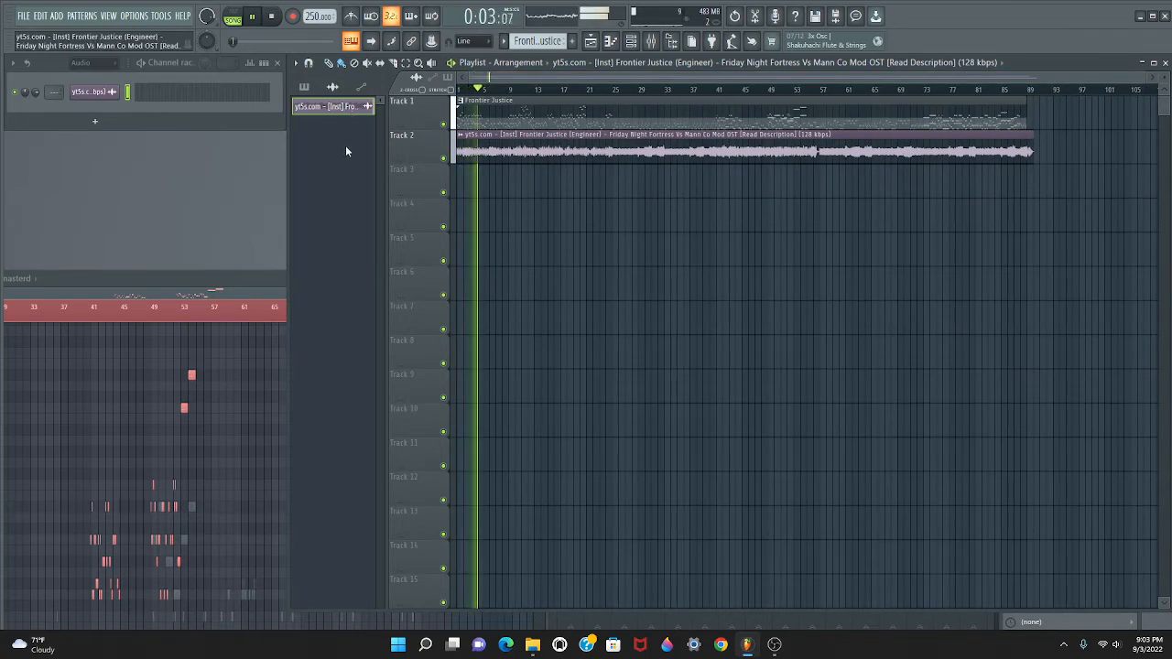
key("space")
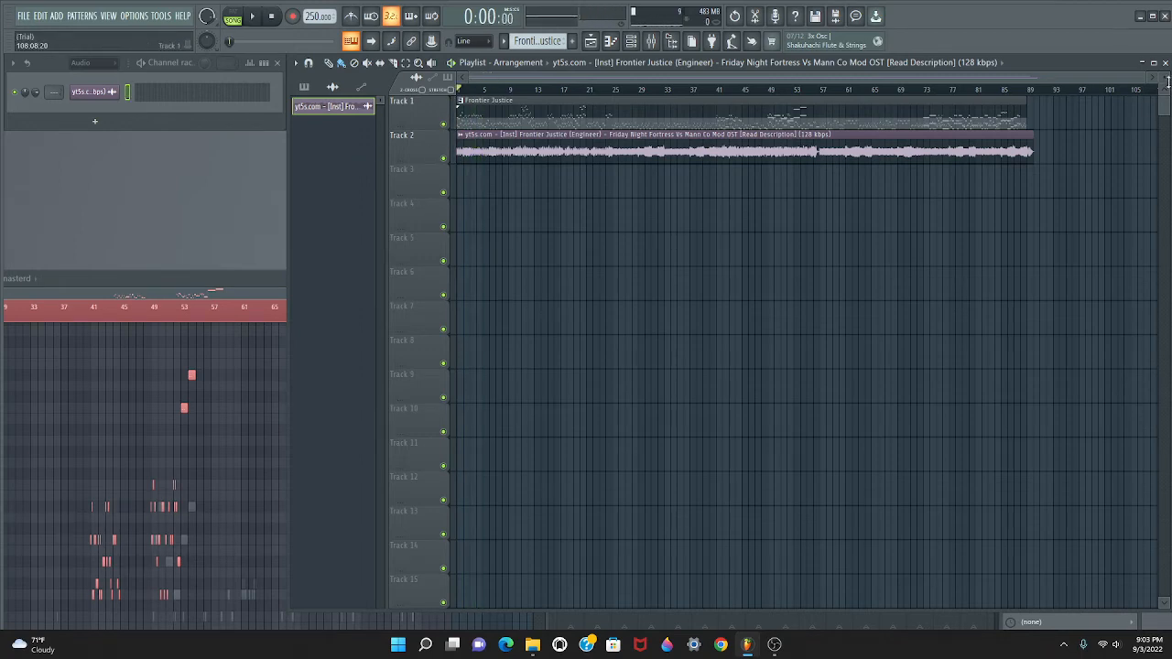
left_click_drag(1148, 82, 1043, 80)
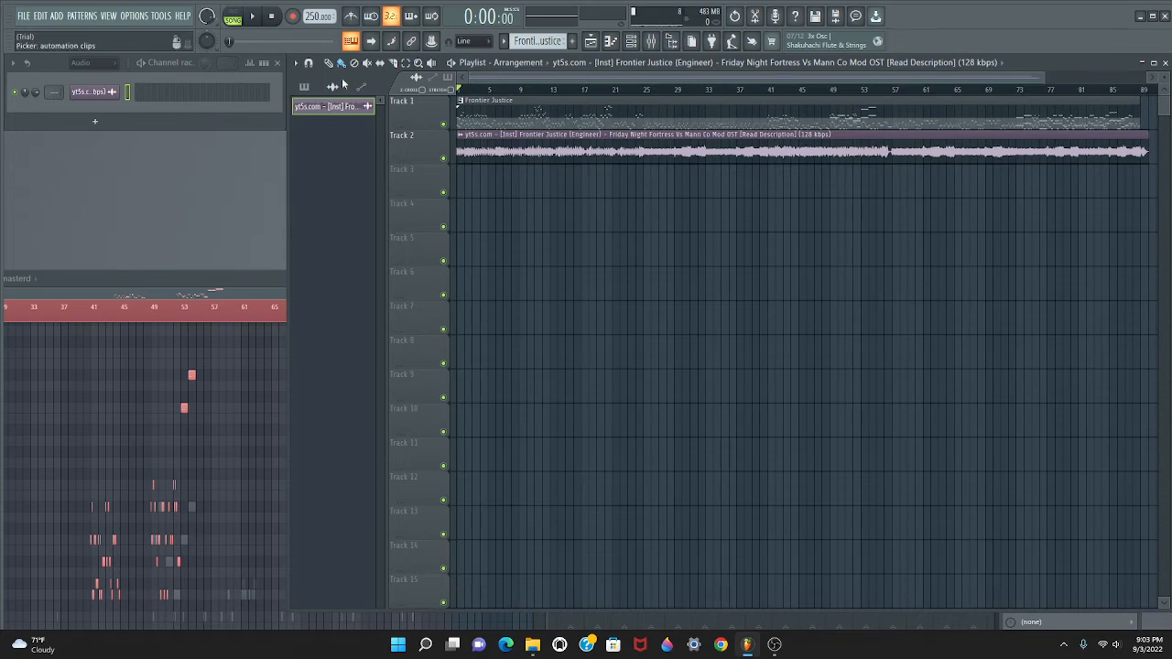
- Display the Frontier Justice channel group and add a SoundFont Player channel to it
left_click(91, 63)
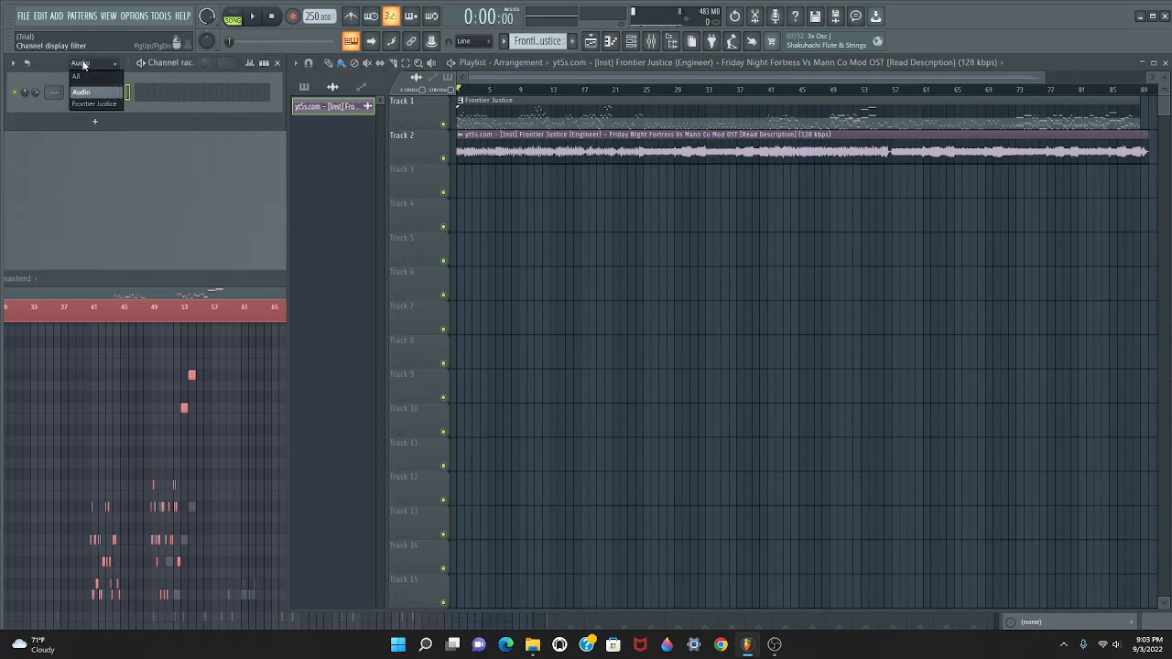
left_click(93, 107)
left_click(95, 172)
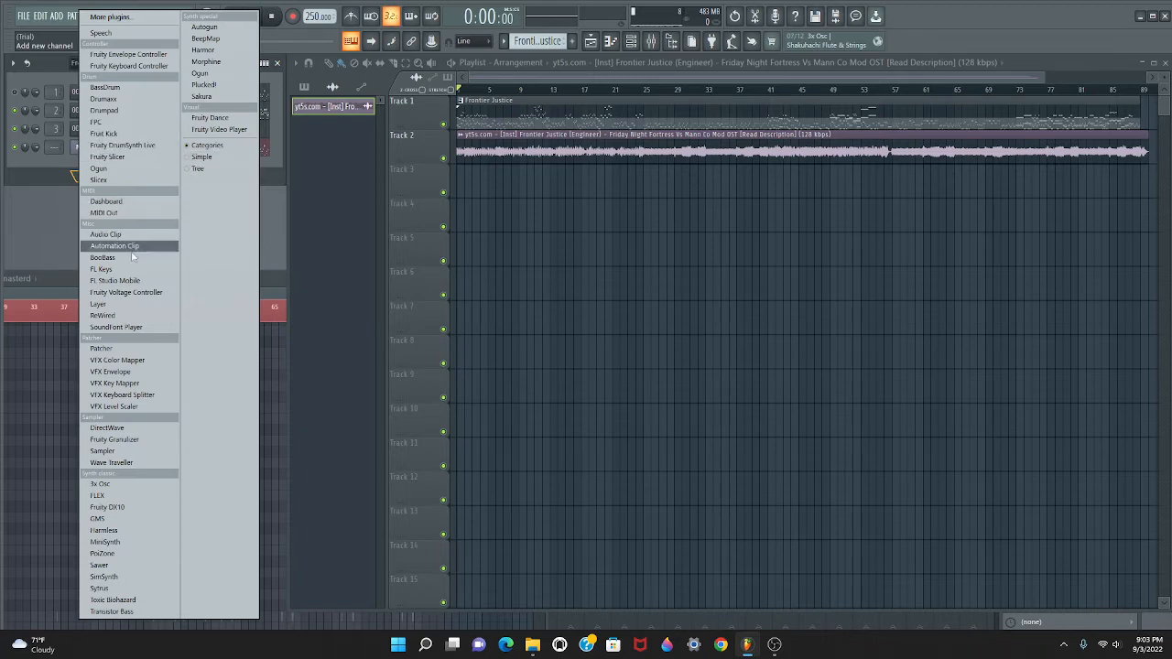
left_click(116, 327)
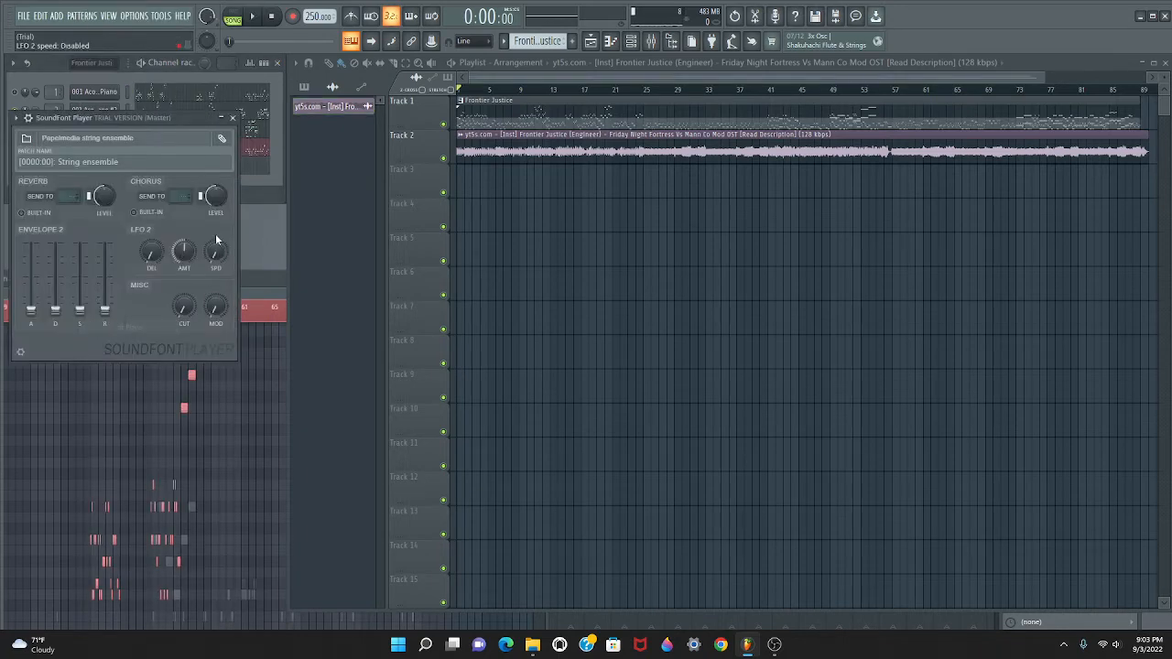
- Load the Nikku soundfont from the FNF Vocals folder in Downloads into the SoundFont Player
left_click(27, 137)
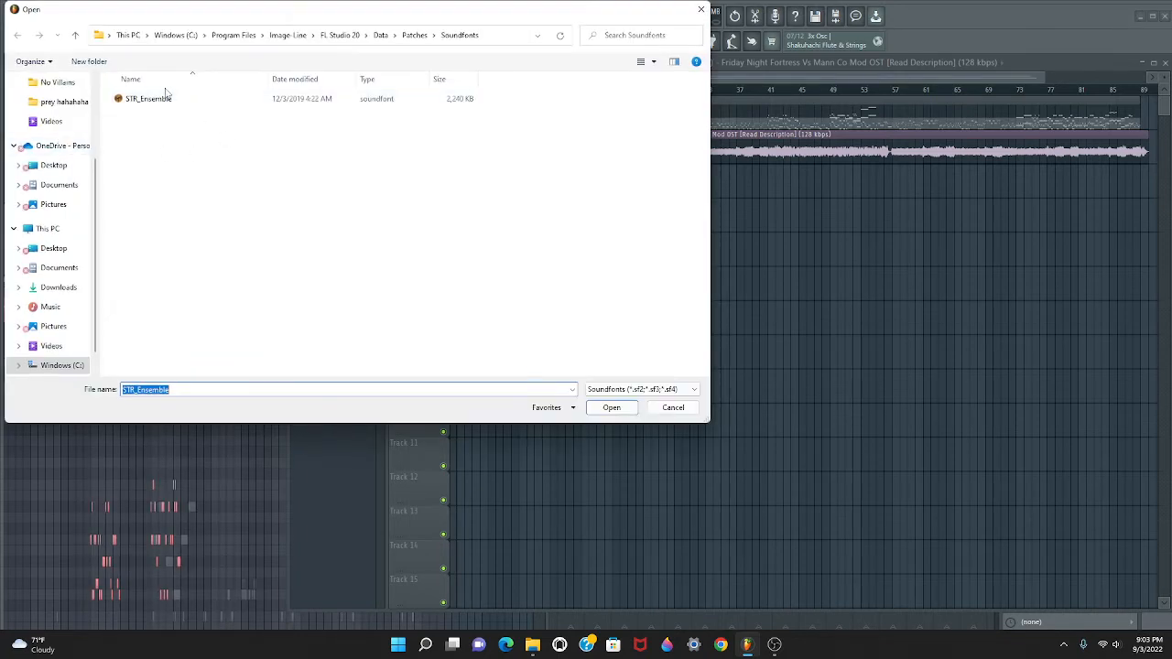
scroll(55, 92, "up", 1)
left_click(52, 129)
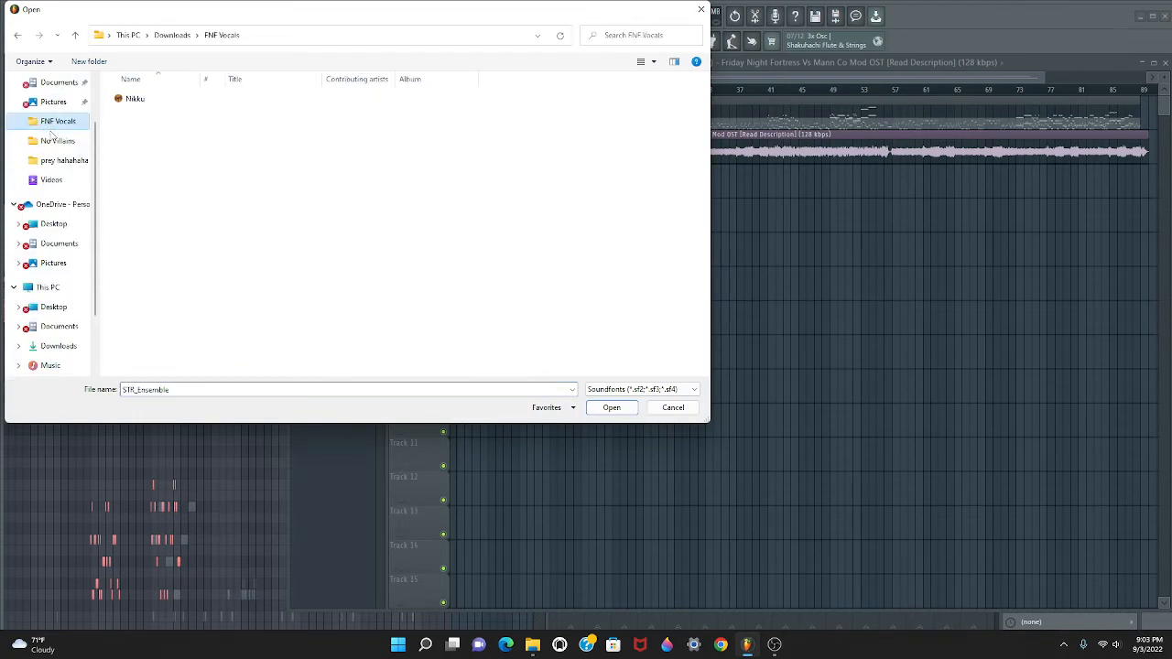
scroll(50, 180, "up", 1)
left_click(58, 84)
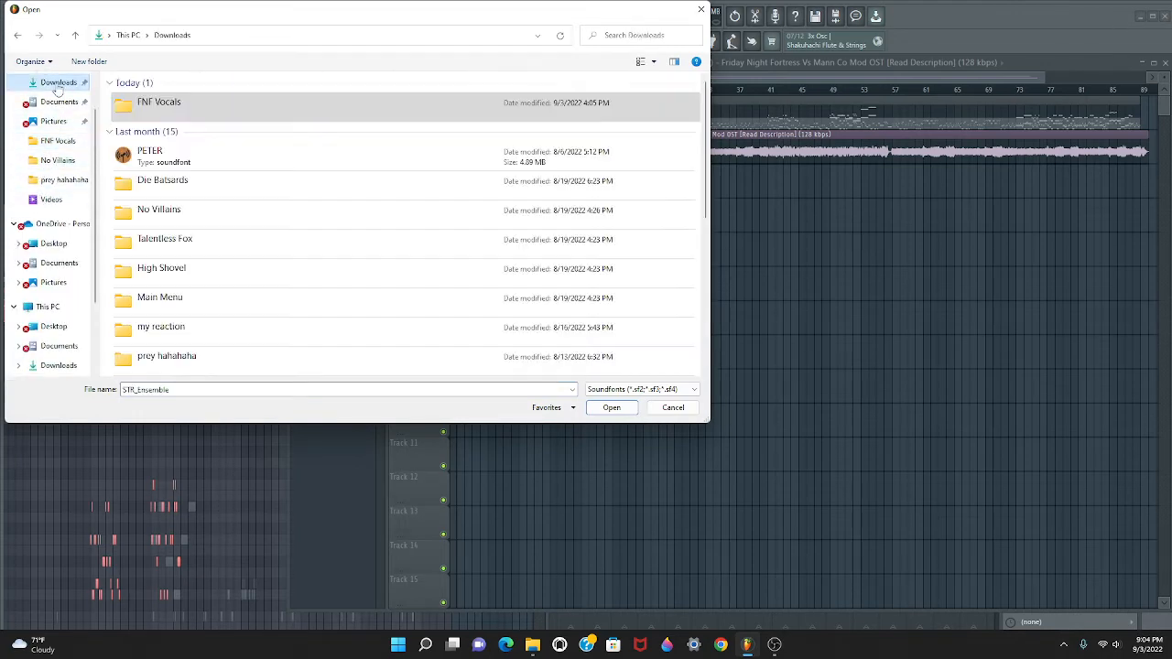
scroll(229, 174, "down", 4)
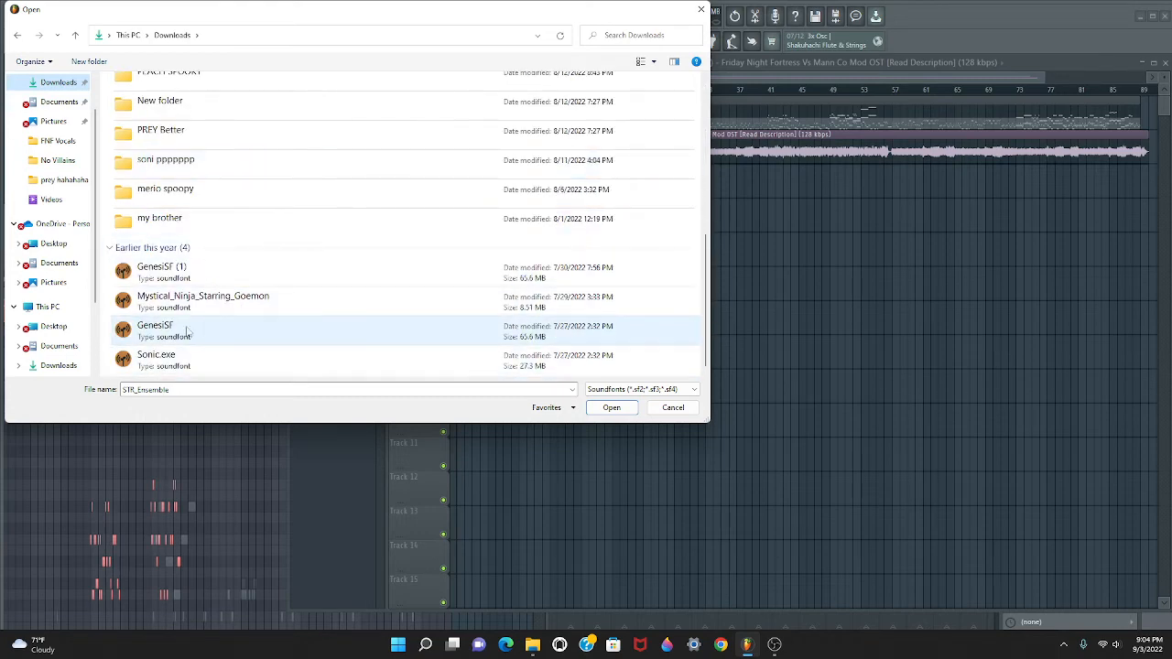
left_click(57, 142)
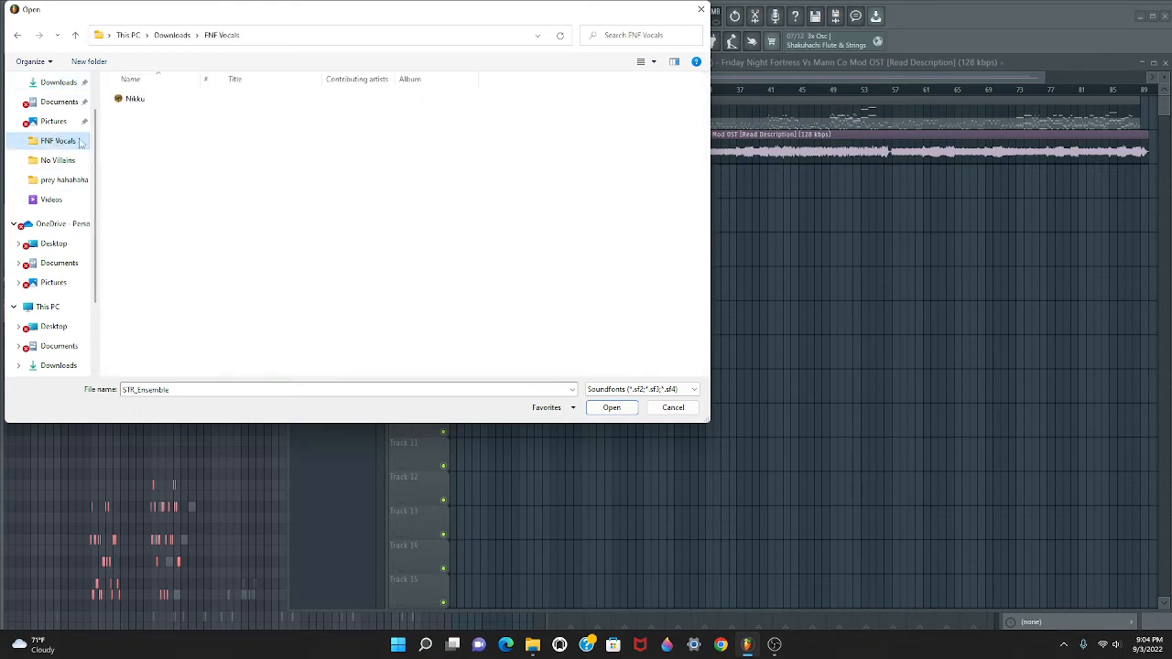
left_click(158, 99)
left_click(611, 407)
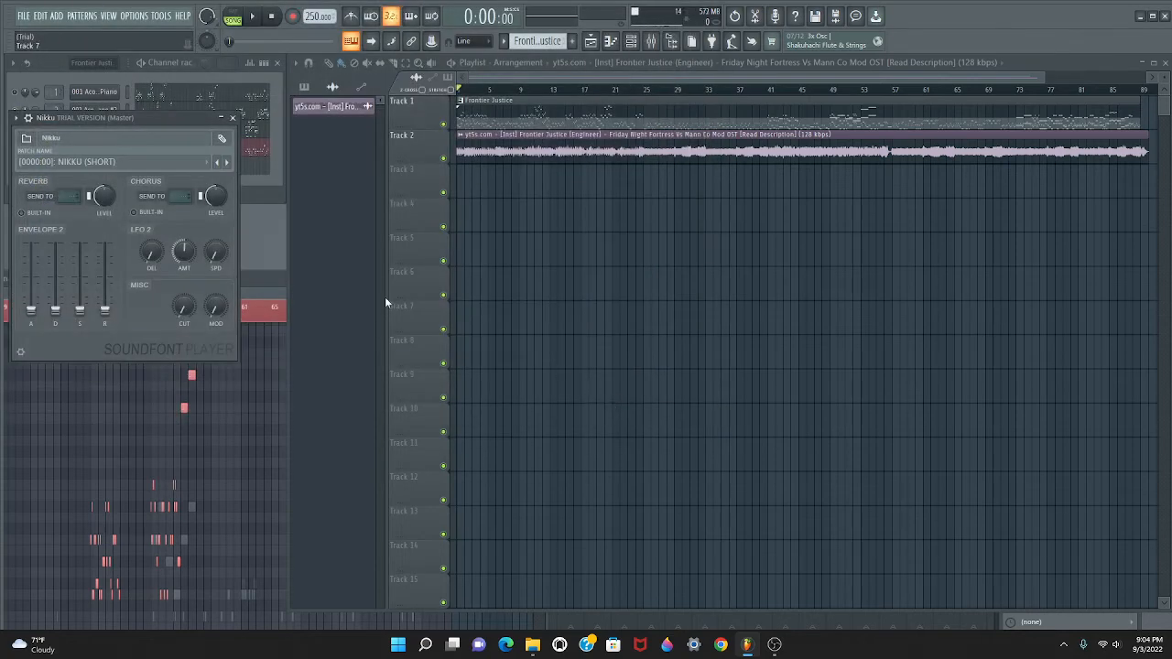
- Move the SoundFont Player off the channel rack and set the Nikku channel's patch to NIKKU (LONG)
left_click_drag(124, 126, 266, 165)
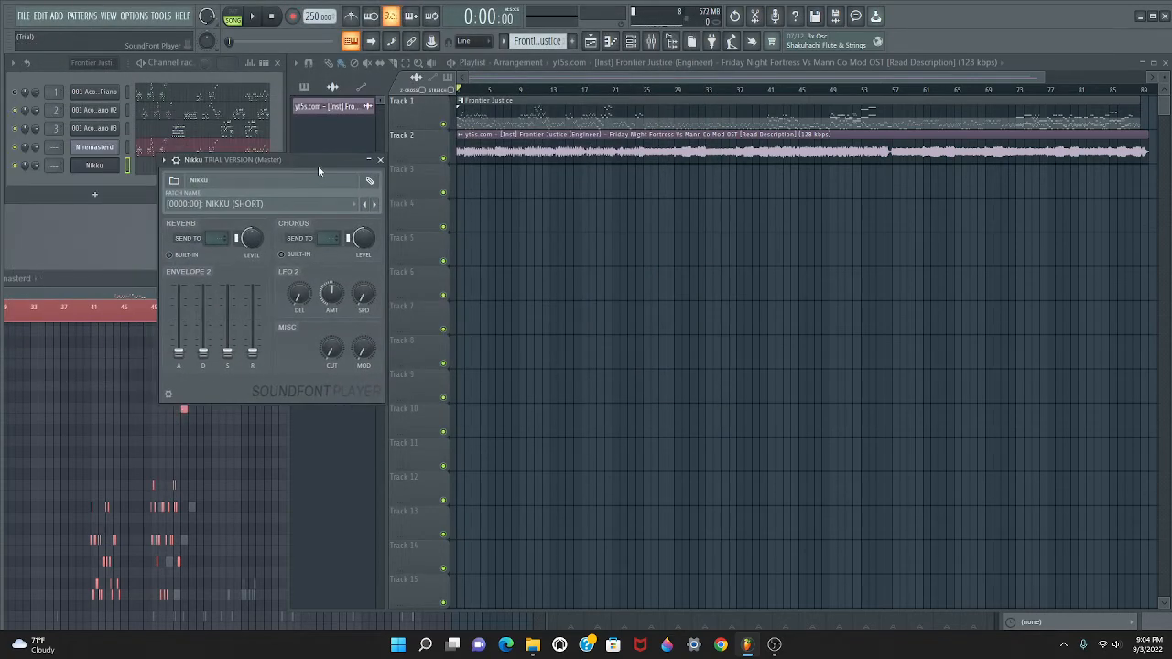
left_click(377, 160)
left_click(155, 167)
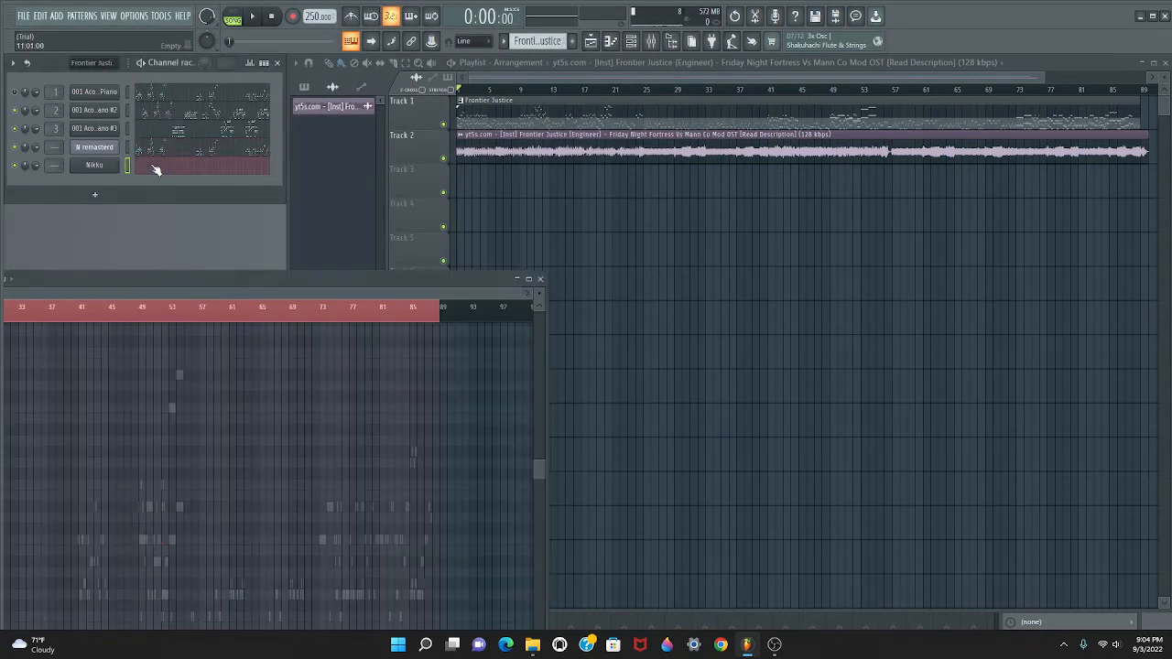
left_click(93, 165)
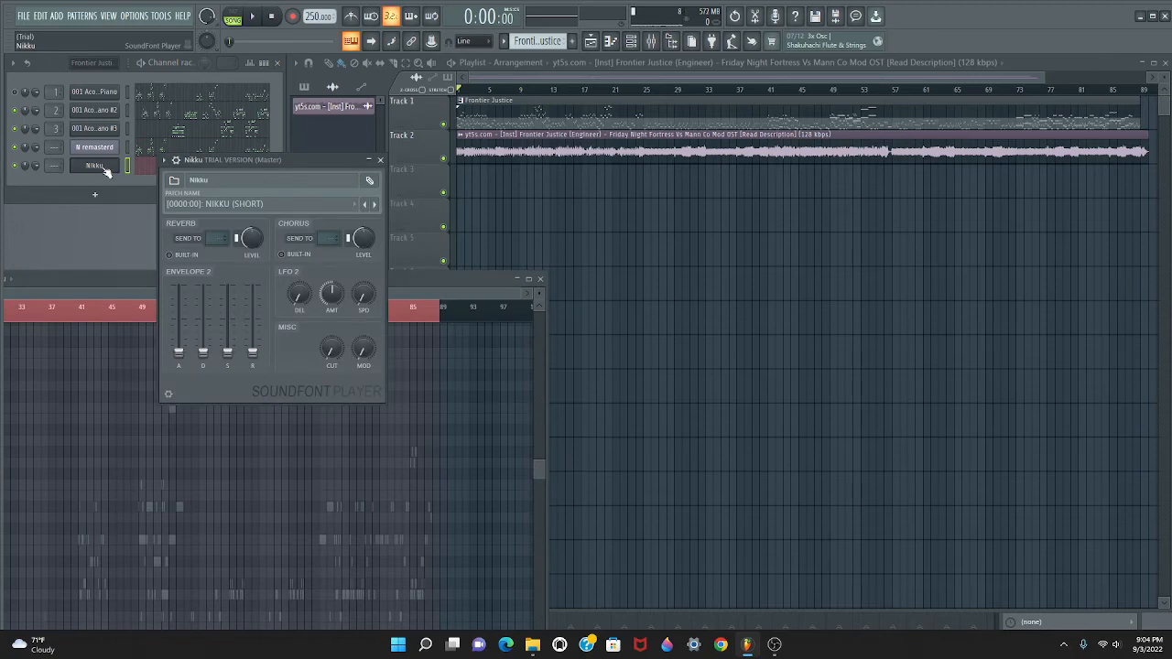
left_click(355, 205)
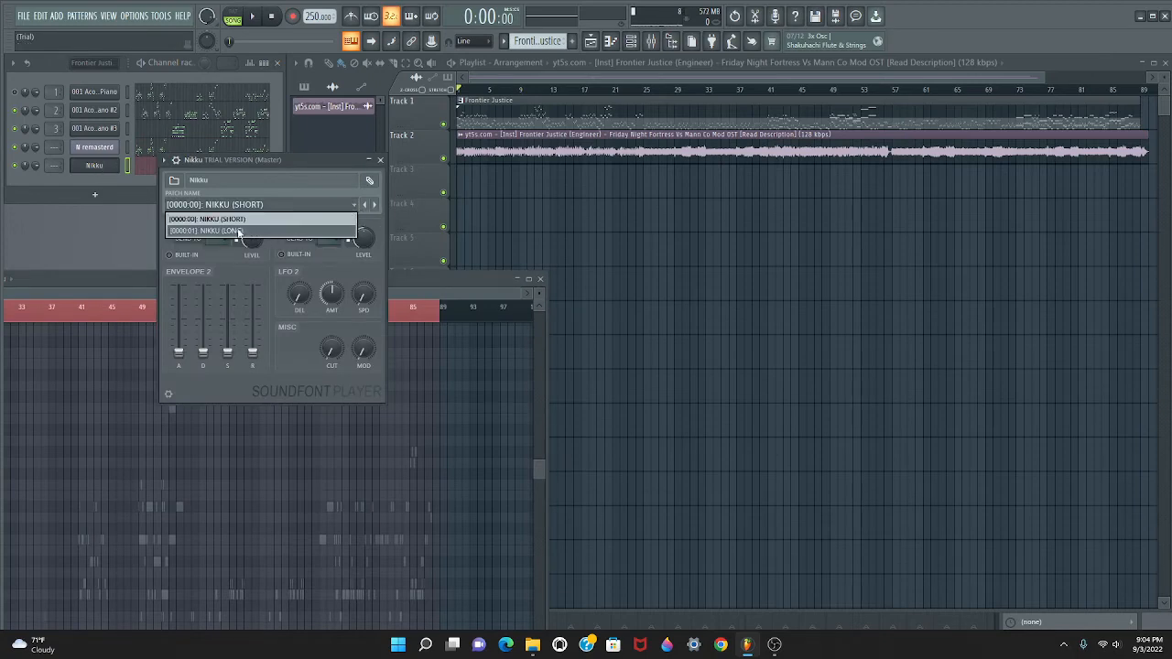
left_click(354, 205)
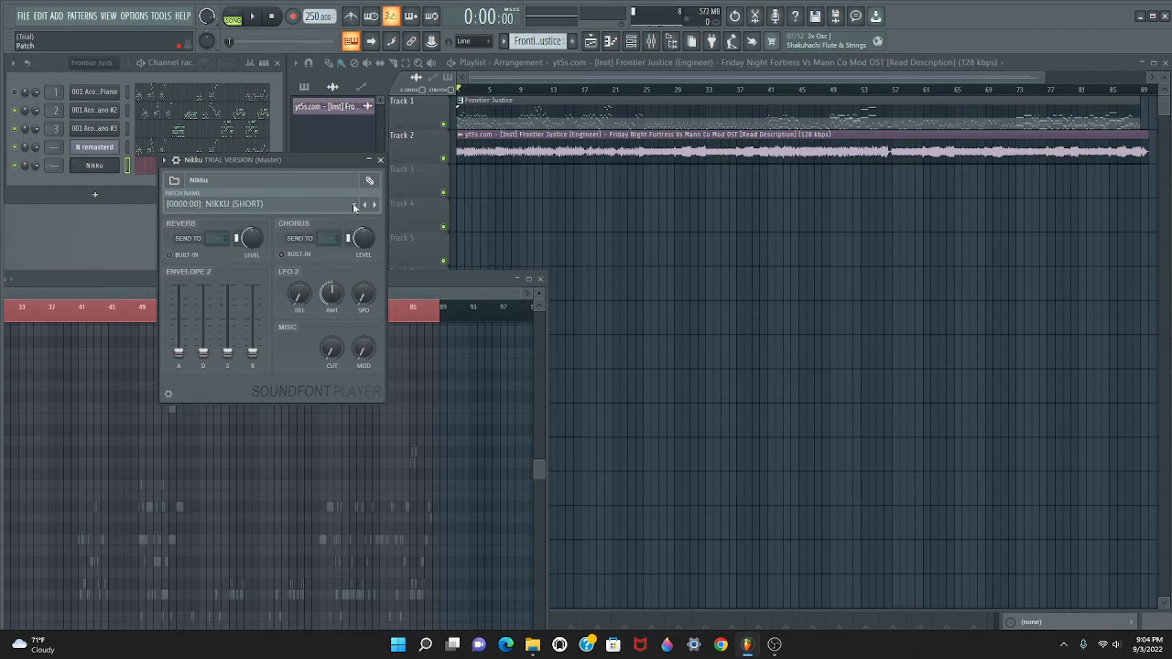
left_click(353, 205)
left_click(242, 231)
- Open the Nikku channel's piano roll, move it over the playlist and audition the long patch around C4
left_click(145, 171)
left_click(145, 172)
left_click_drag(213, 275, 823, 133)
left_click_drag(363, 394, 378, 496)
scroll(376, 458, "down", 3)
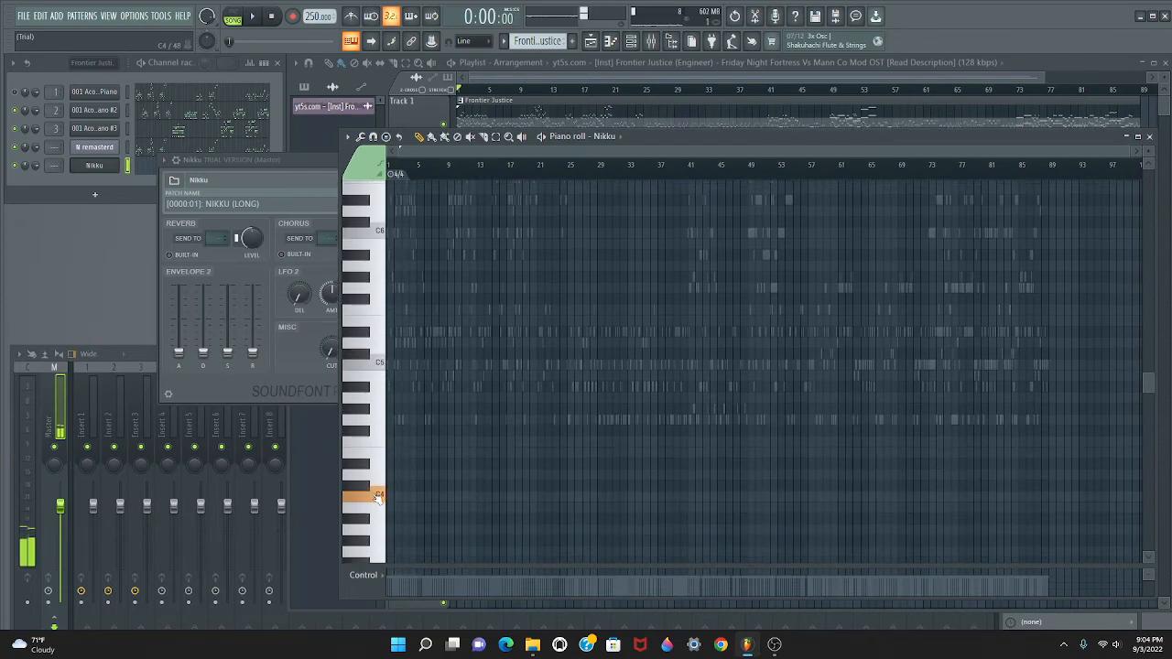
- Switch the Nikku channel to the NIKKU (SHORT) patch and audition its C4 note twice for comparison
left_click(276, 208)
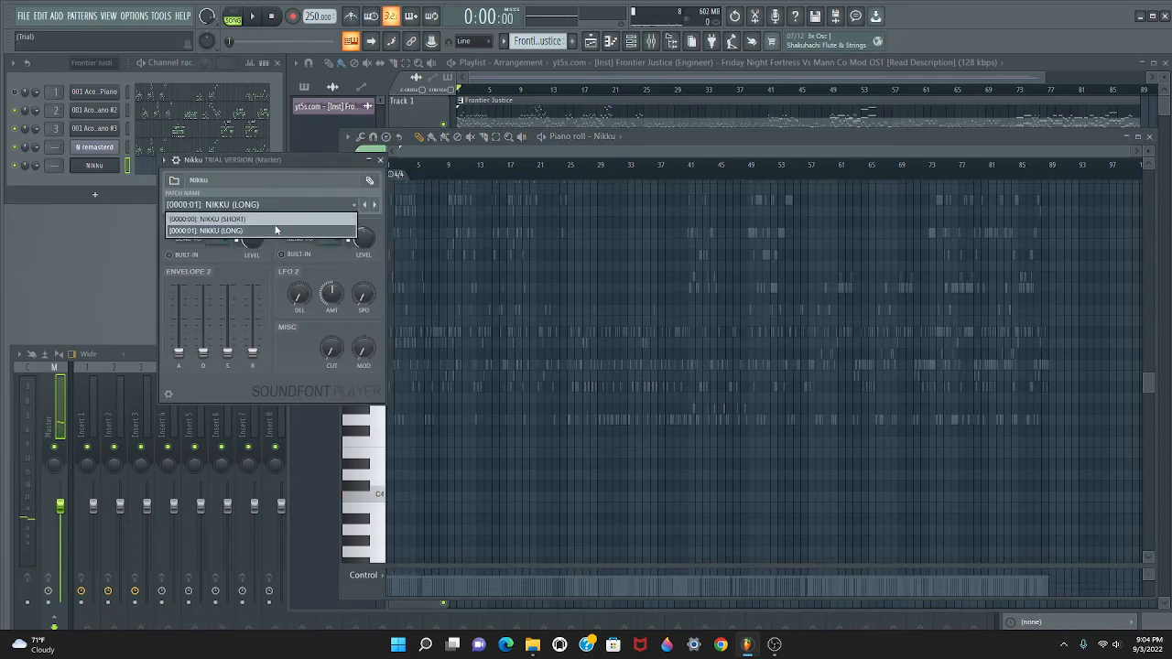
left_click(269, 221)
left_click(382, 496)
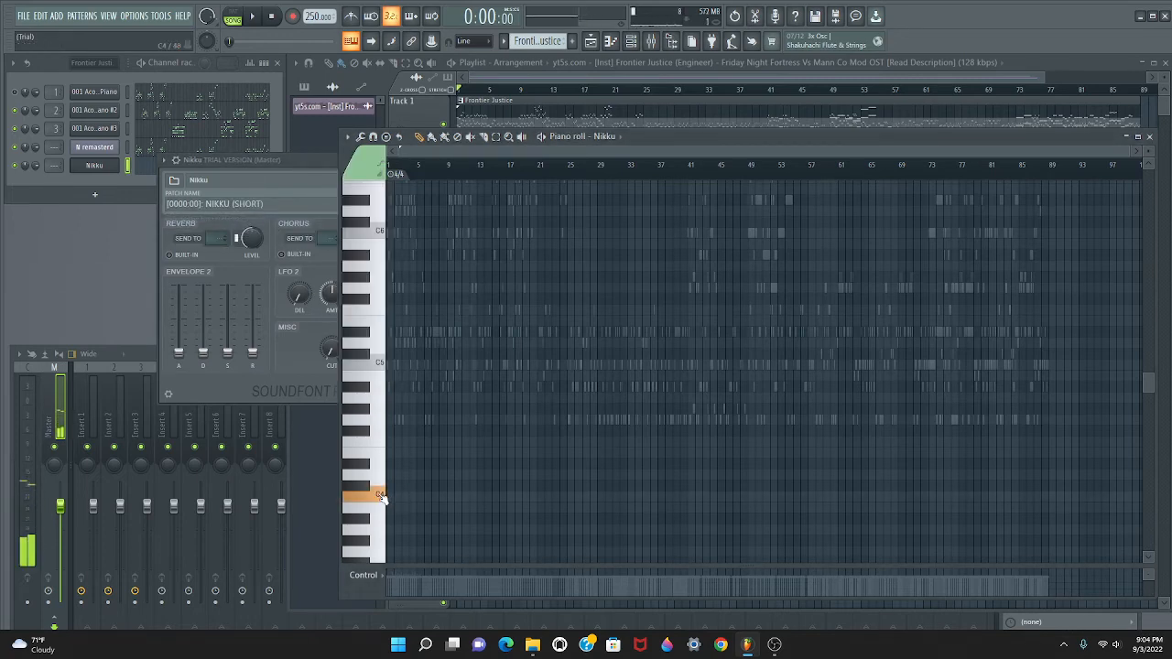
left_click(382, 496)
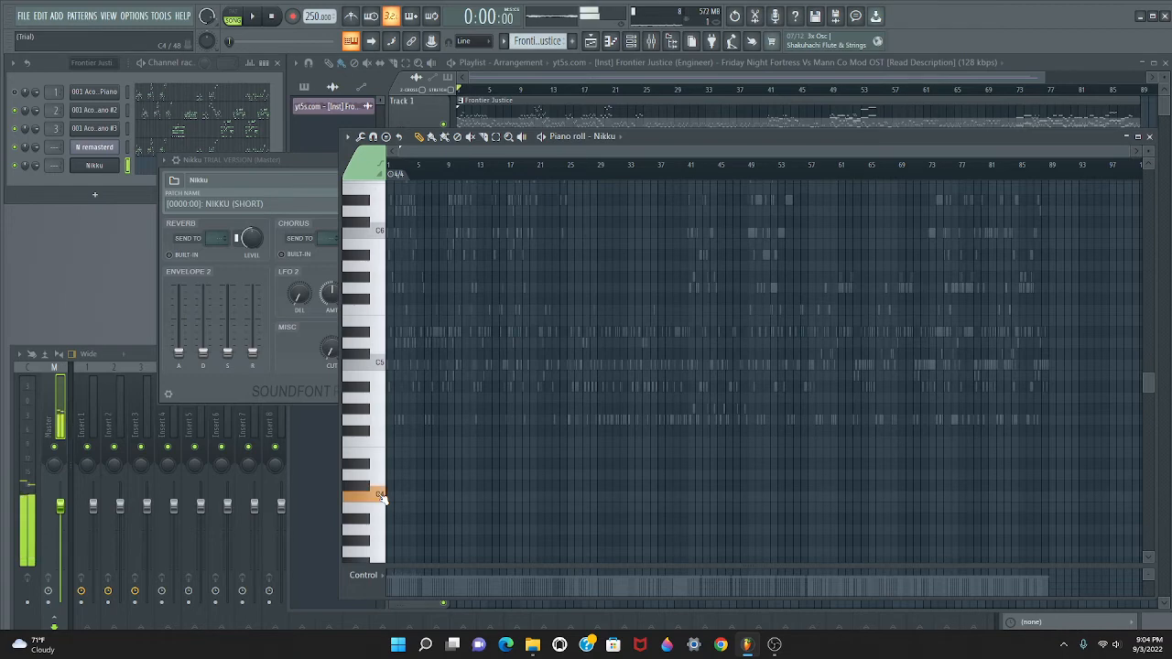
- Set the Nikku patch to NIKKU (LONG) and move the SoundFont Player window clear of the channel rack and piano roll
left_click(287, 206)
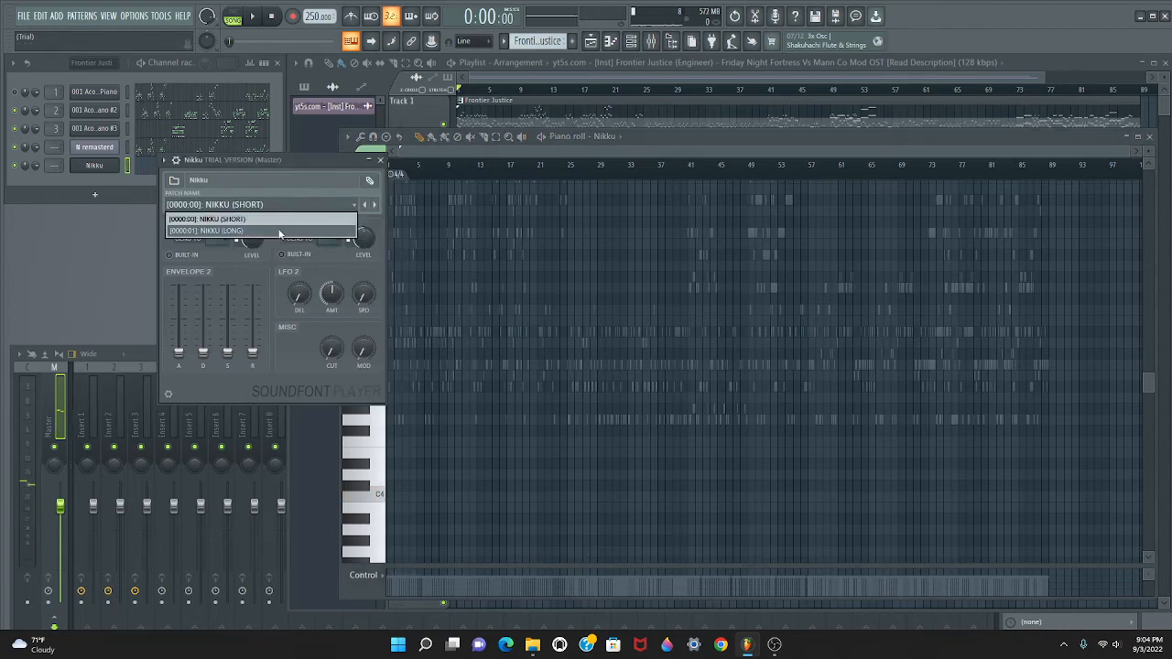
left_click(279, 230)
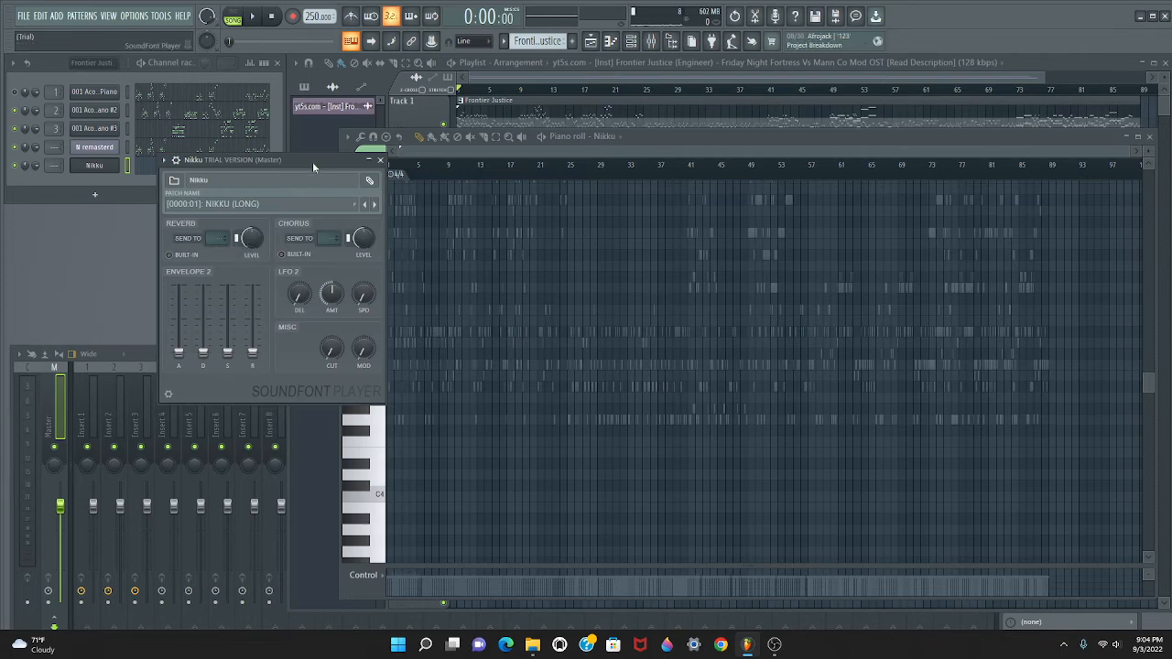
left_click_drag(312, 162, 156, 253)
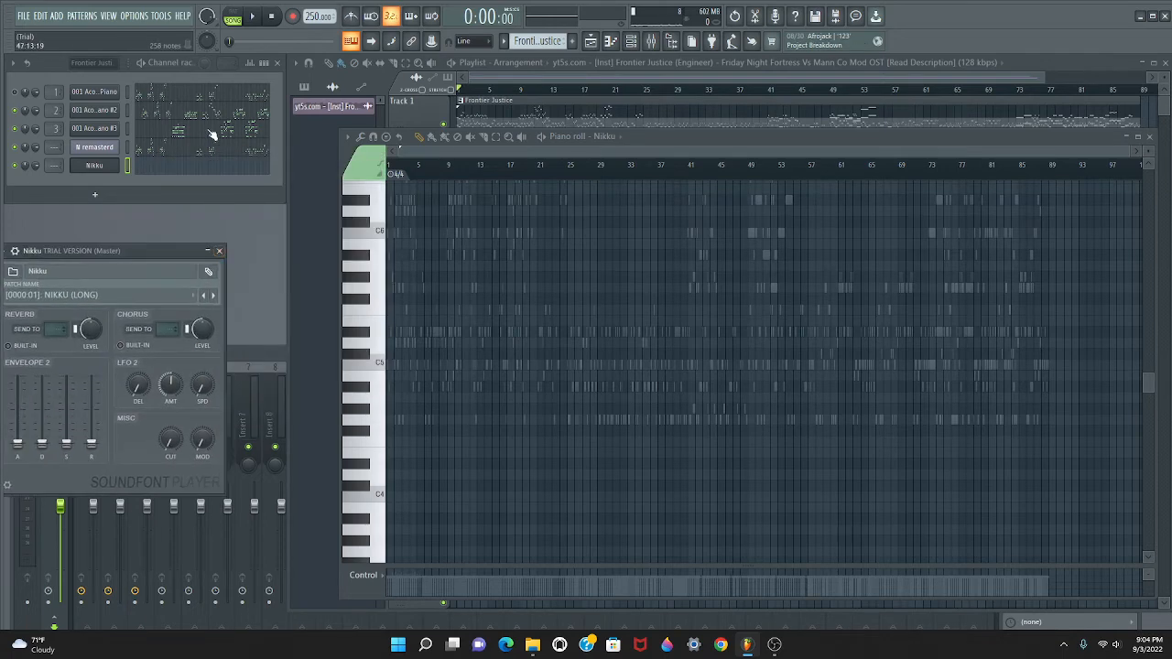
- Copy all Acoustic Piano #2 notes into the Nikku channel, shift them four bars later to match the originals, and play the start
left_click(183, 113)
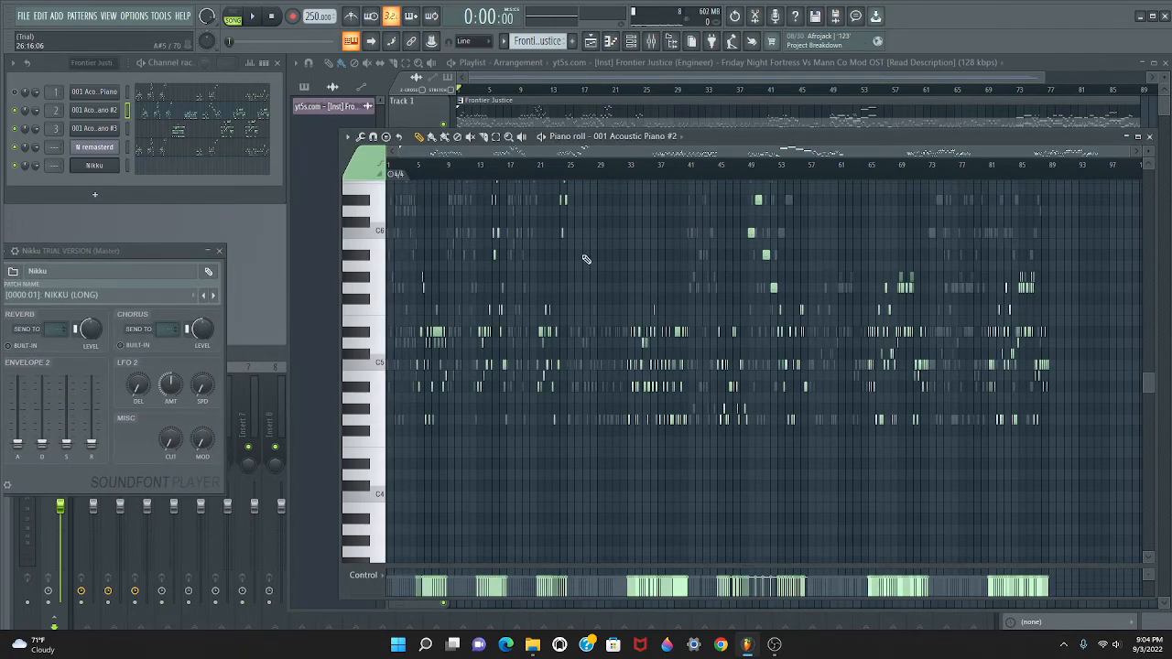
key("ctrl+a")
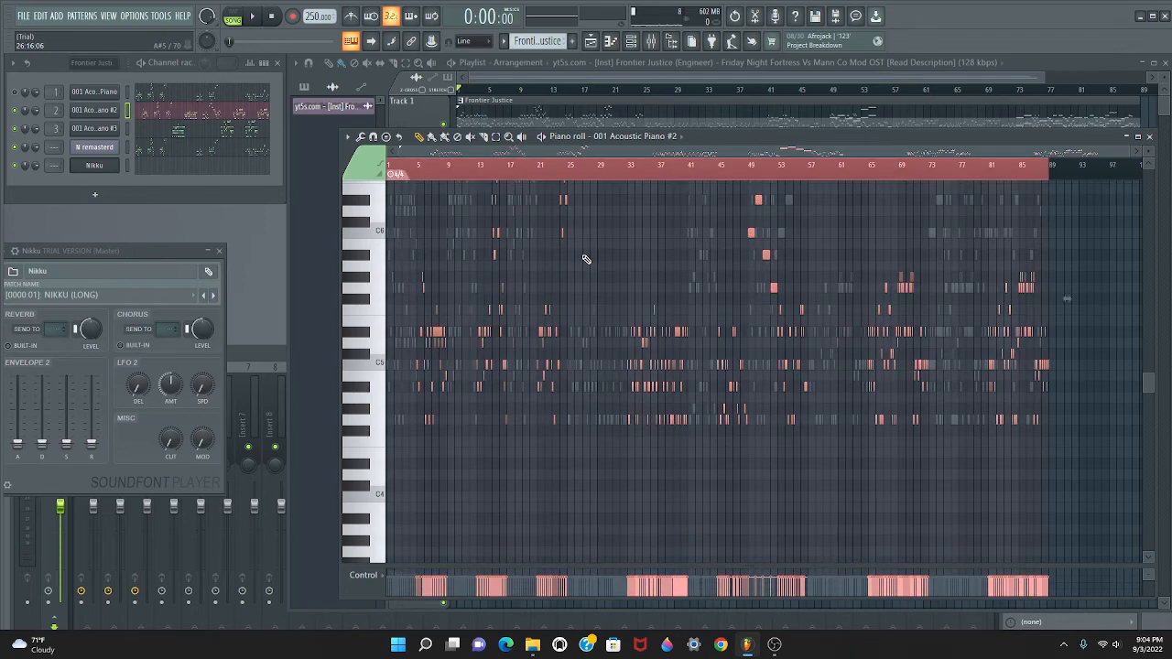
left_click(246, 172)
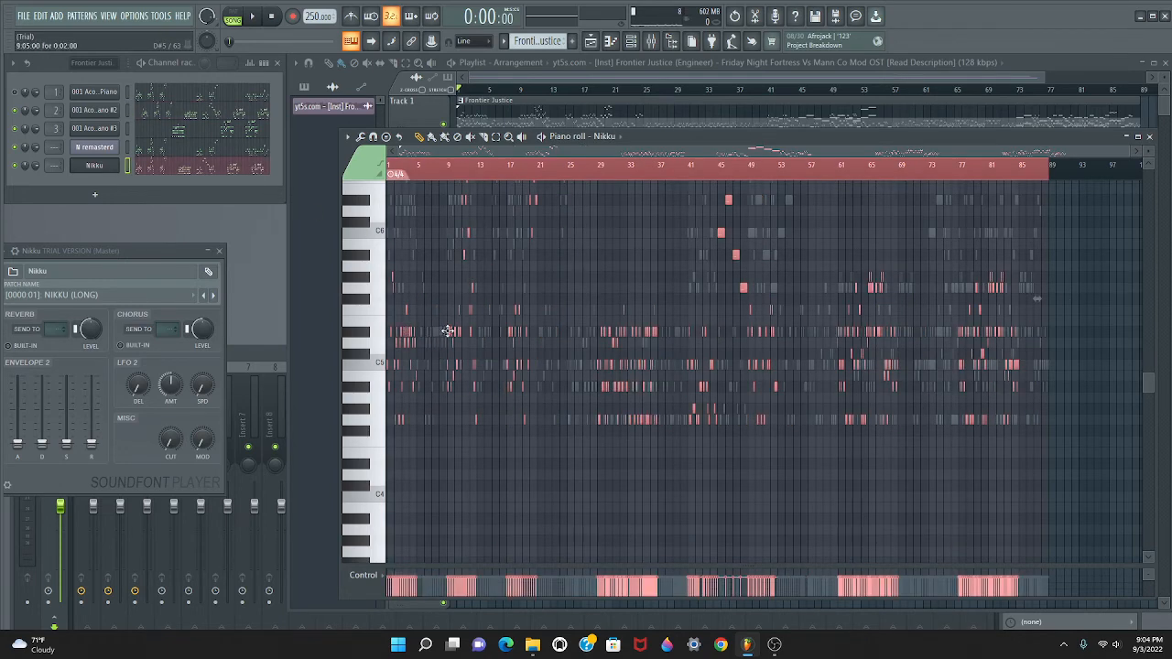
left_click_drag(448, 330, 474, 332)
key("space")
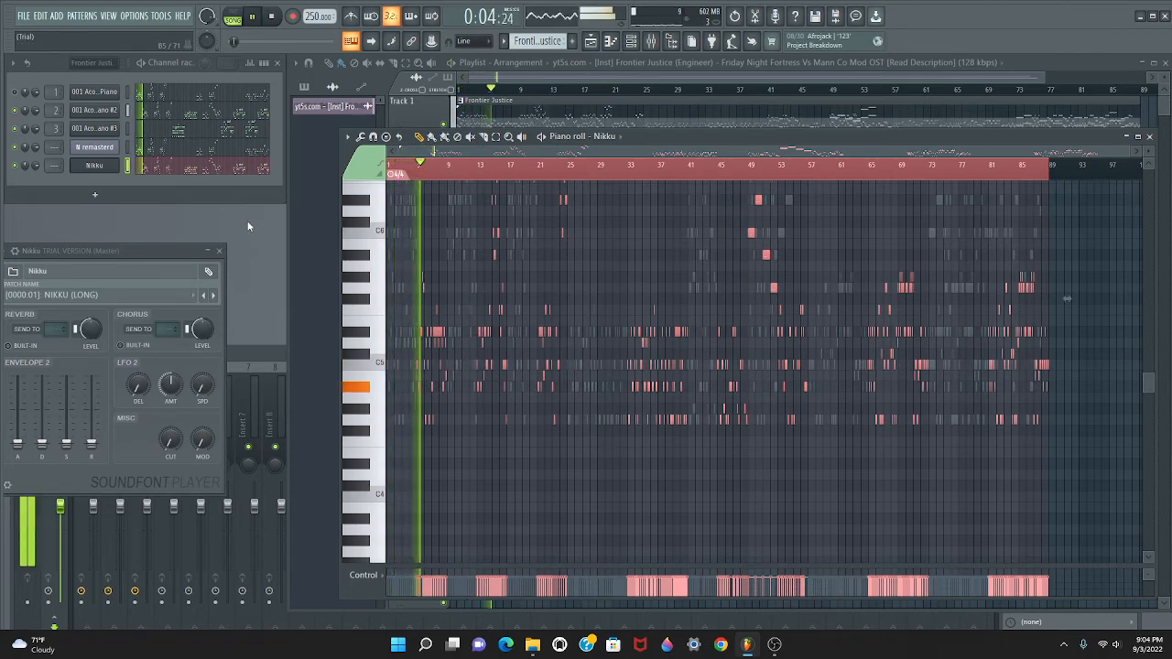
key("space")
- Mute the Acoustic Piano #2 and Acoustic Piano #3 channels
left_click(17, 110)
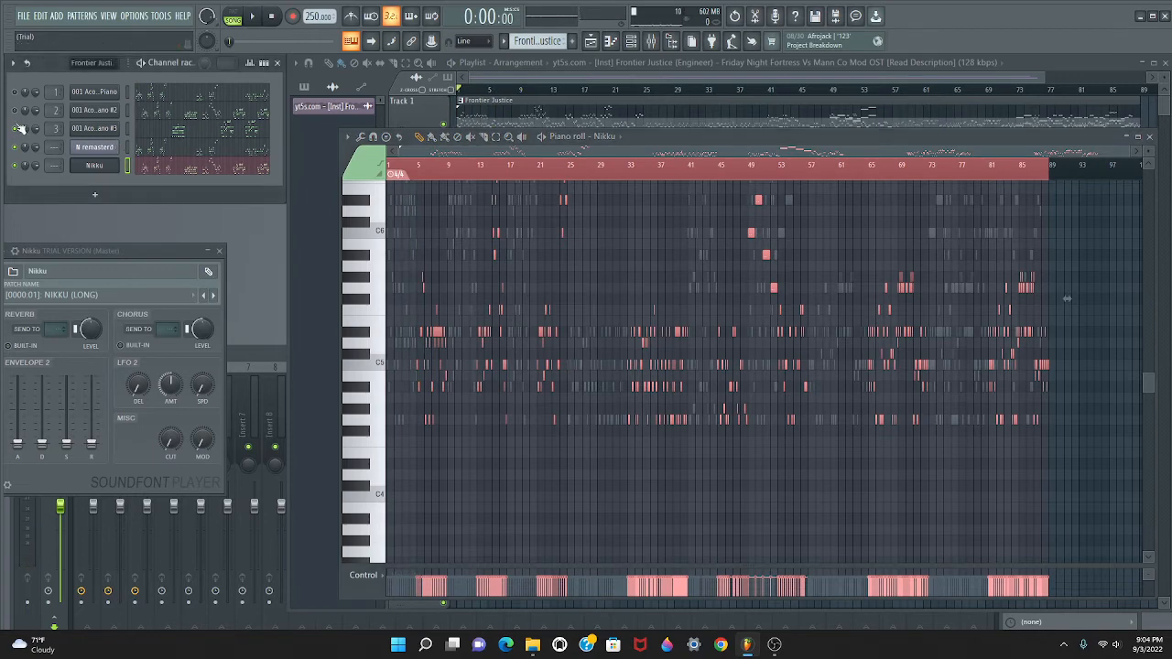
left_click(16, 129)
key("space")
key("space")
- Play the arrangement from the start with the instrumental and show the Frontier Justice channel group in the channel rack
left_click(333, 121)
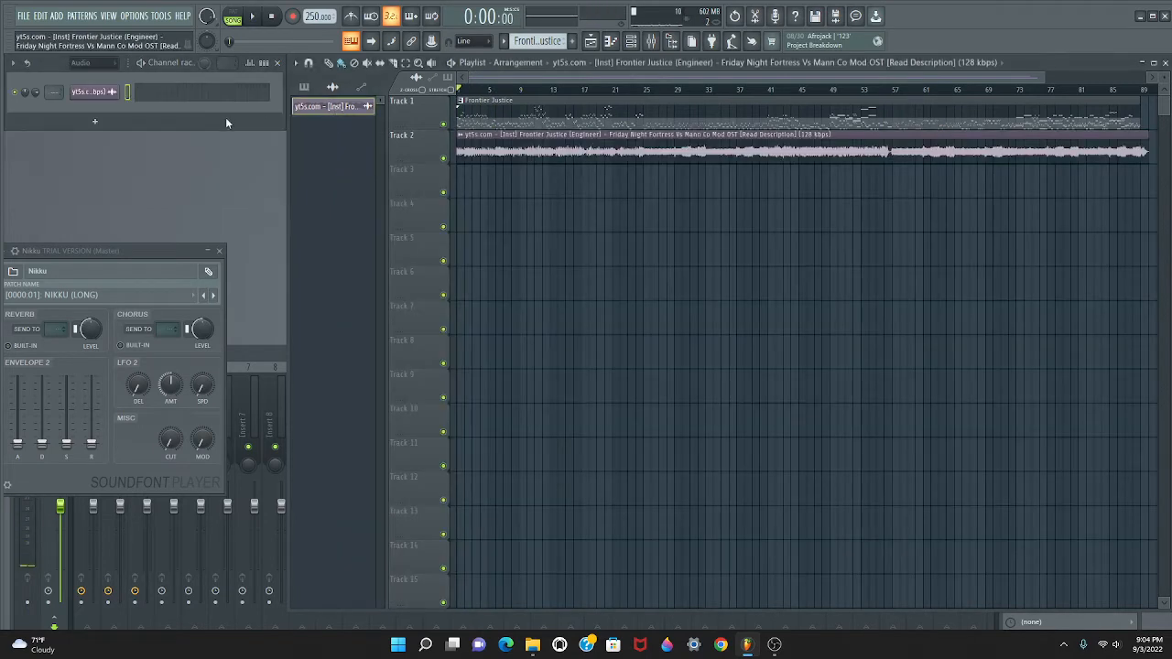
key("space")
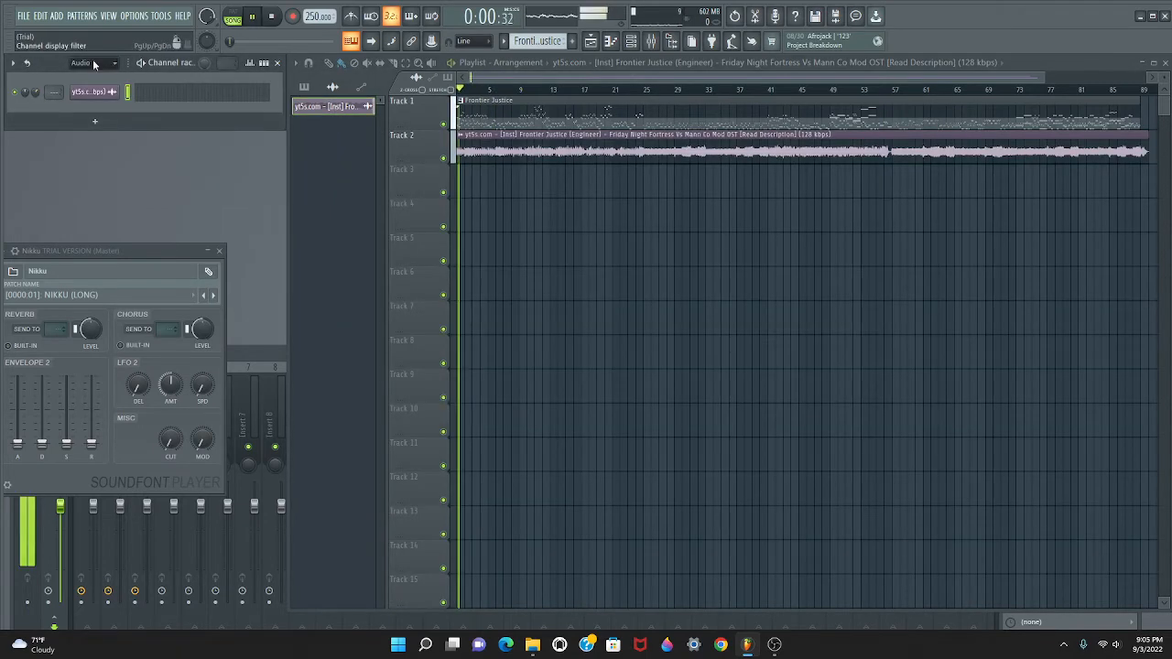
left_click(95, 63)
left_click(103, 106)
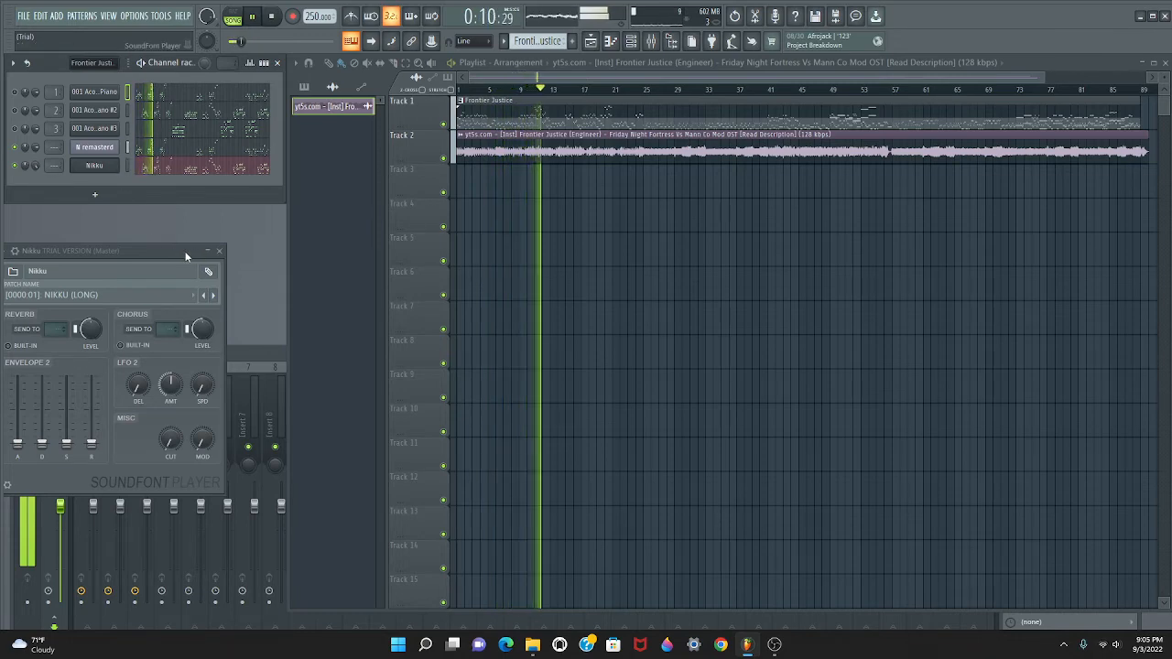
- Put away the SoundFont Player window and set the Nikku channel's volume to 95% while the song plays
left_click_drag(184, 251, 217, 266)
left_click(249, 266)
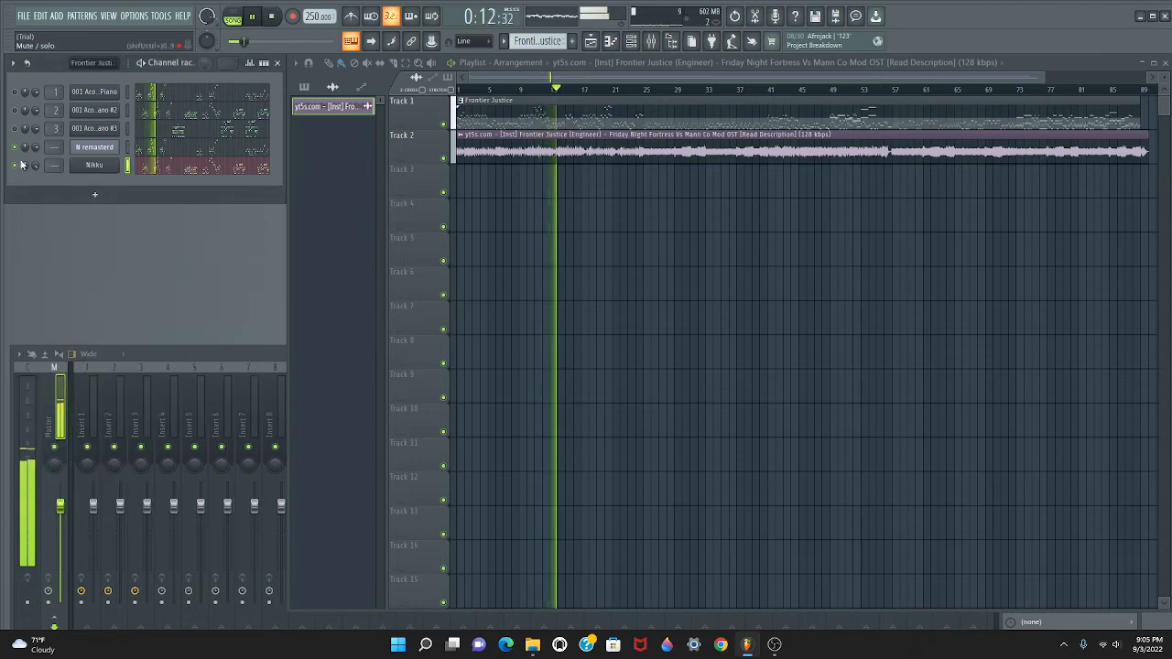
scroll(37, 168, "down", 2)
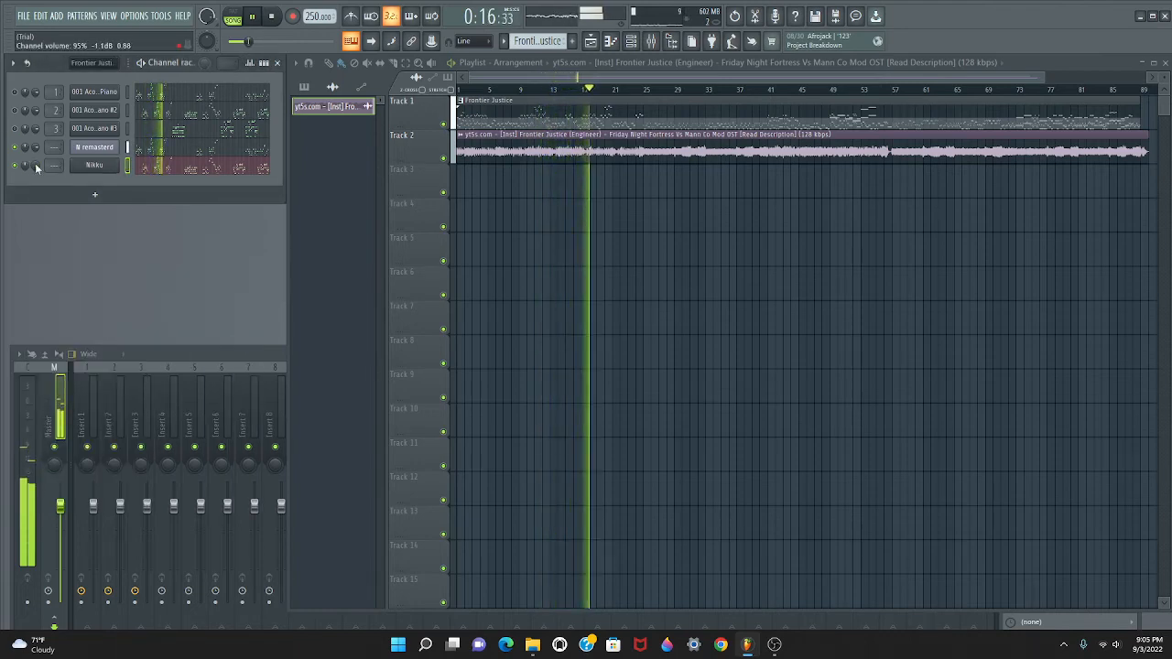
key("space")
- Open the Acoustic Piano #3 piano roll, move its window clear and fit all of its notes in view
left_click(179, 133)
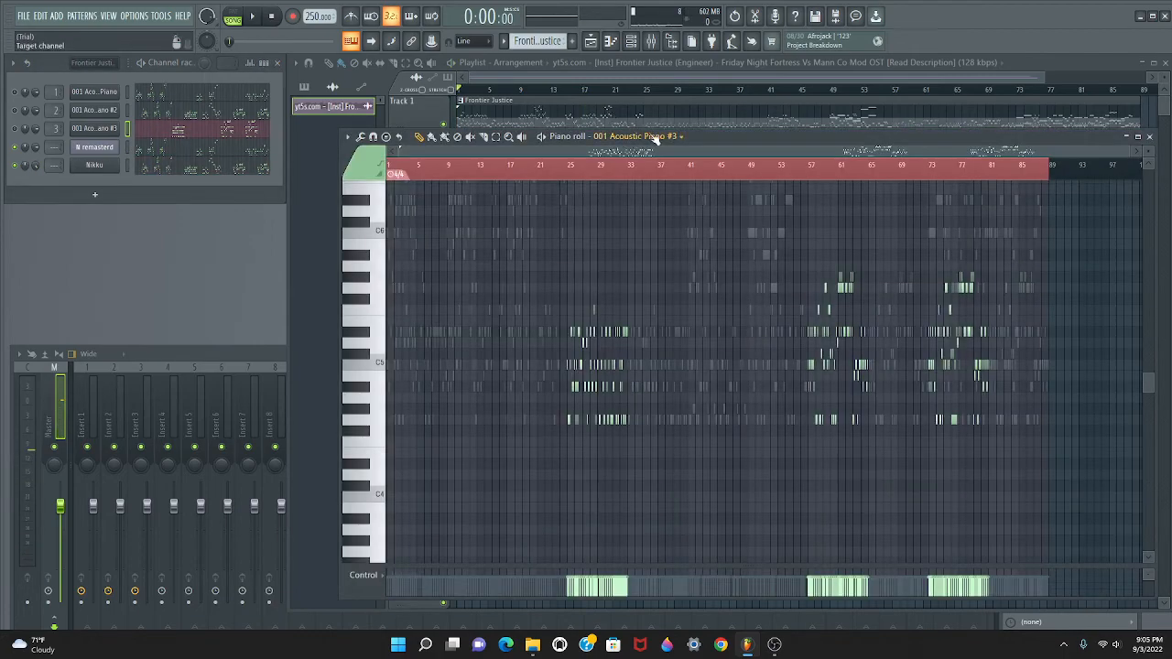
left_click_drag(719, 142, 581, 106)
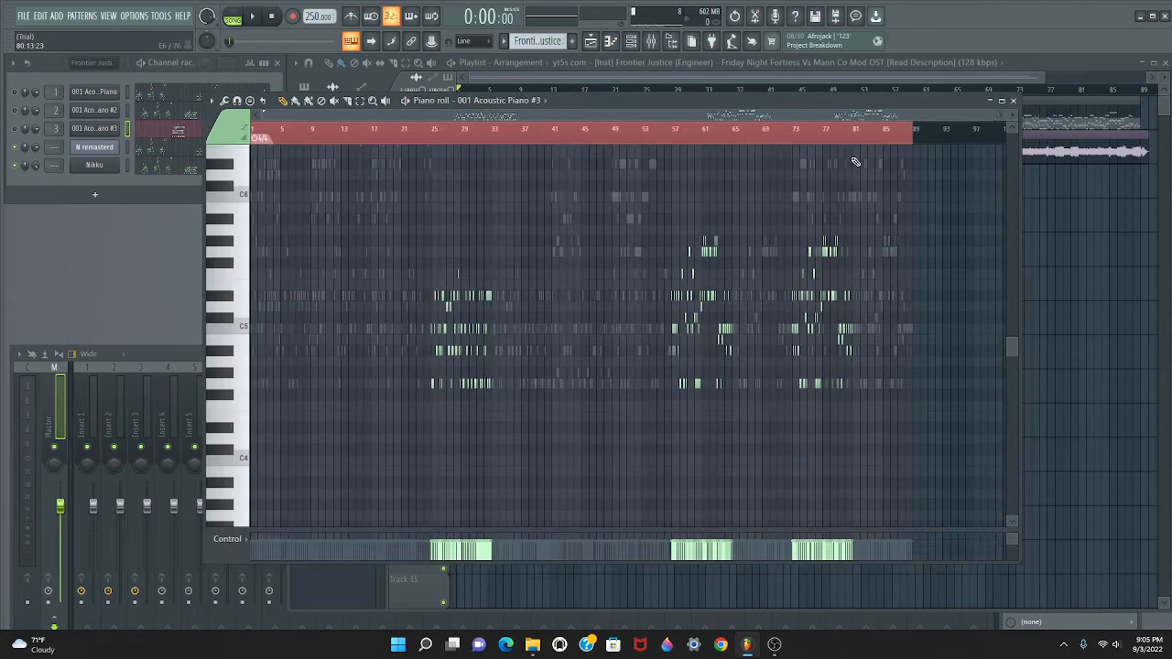
left_click_drag(992, 116, 981, 143)
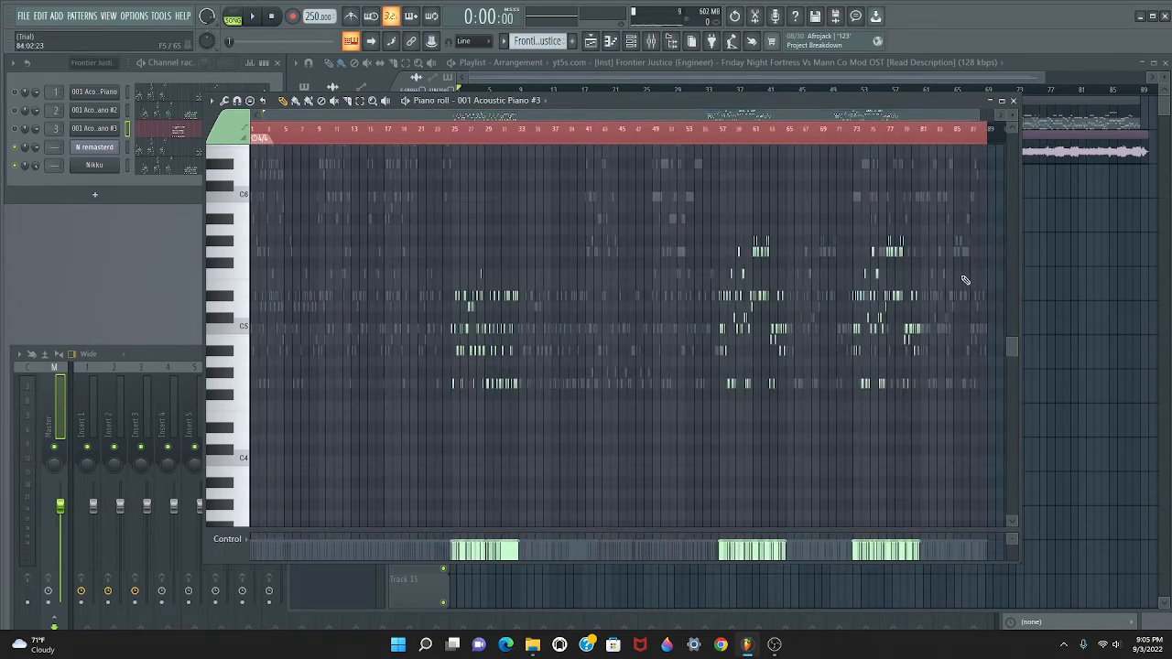
left_click_drag(1009, 344, 1012, 315)
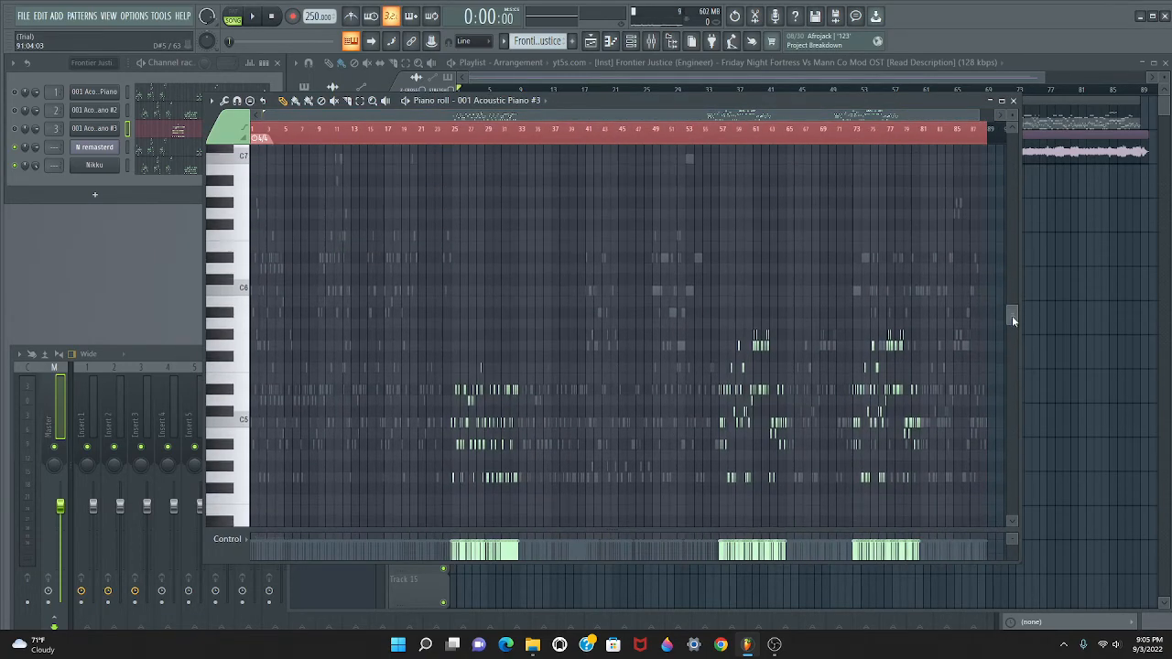
- Add a FLEX channel and show the presets of its General Midi Library pack
left_click(95, 194)
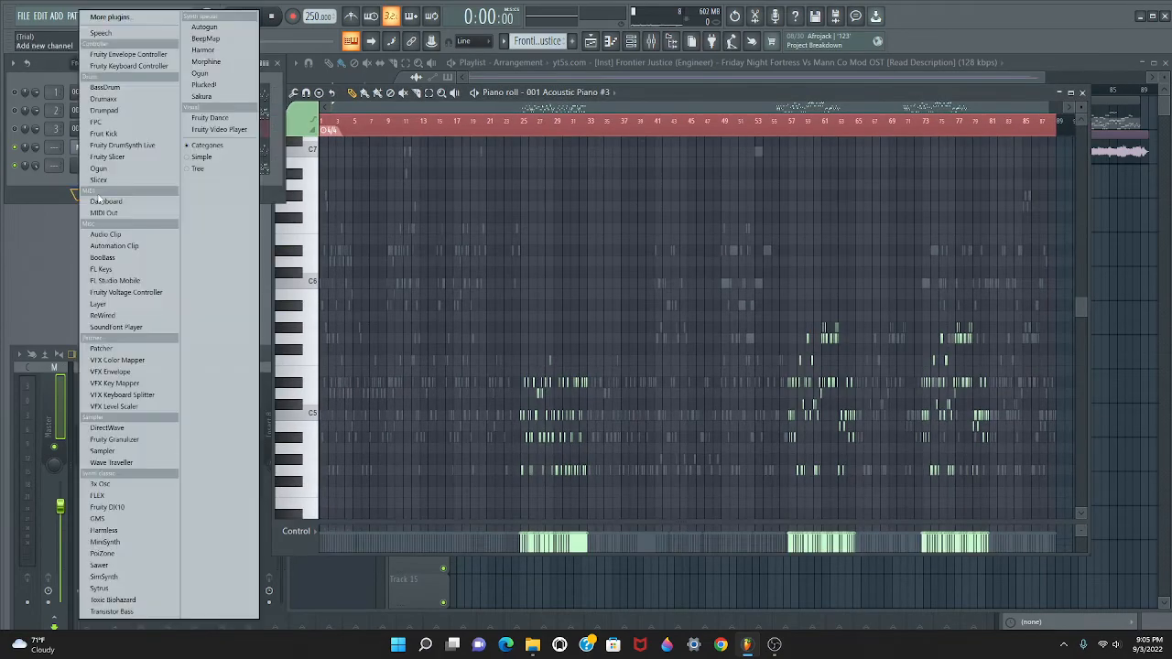
left_click(118, 497)
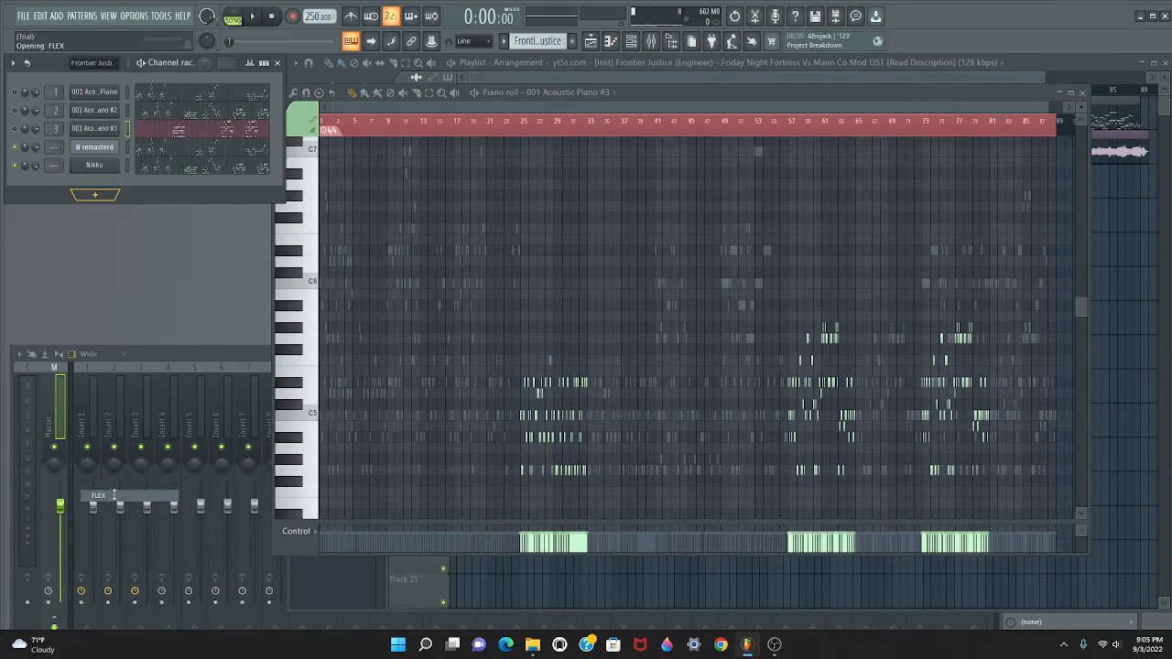
left_click(72, 180)
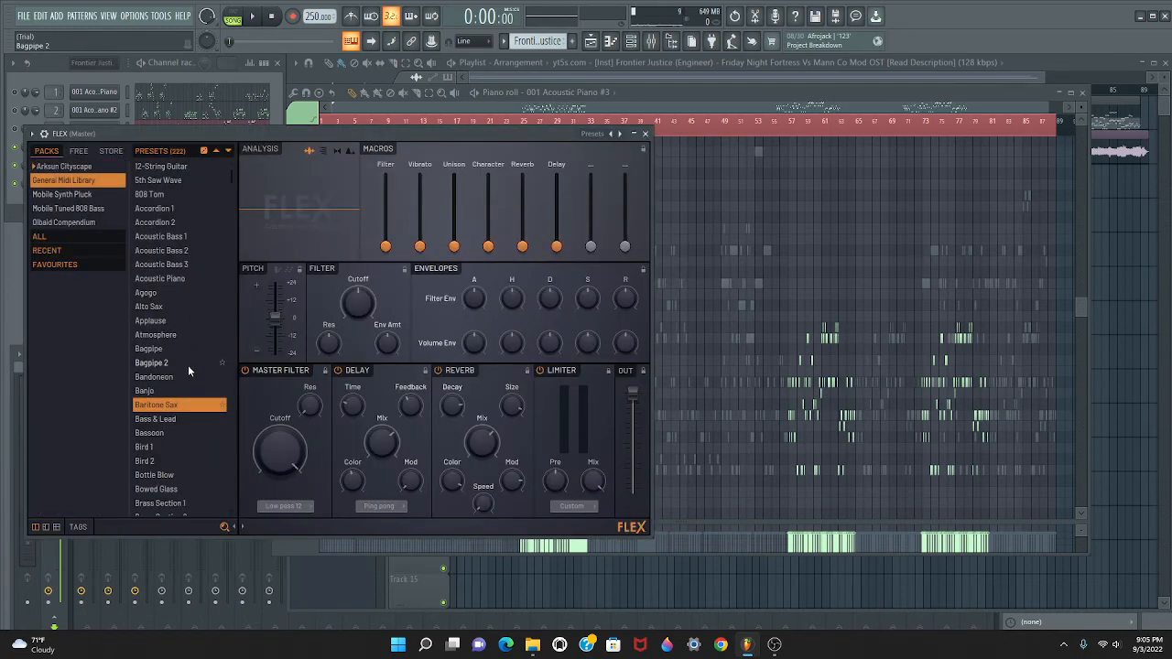
- Audition the Banjo, 12-String Guitar, 5th Saw Wave, 808 Tom, Accordion 1 and Accordion 2 presets in FLEX
left_click(144, 392)
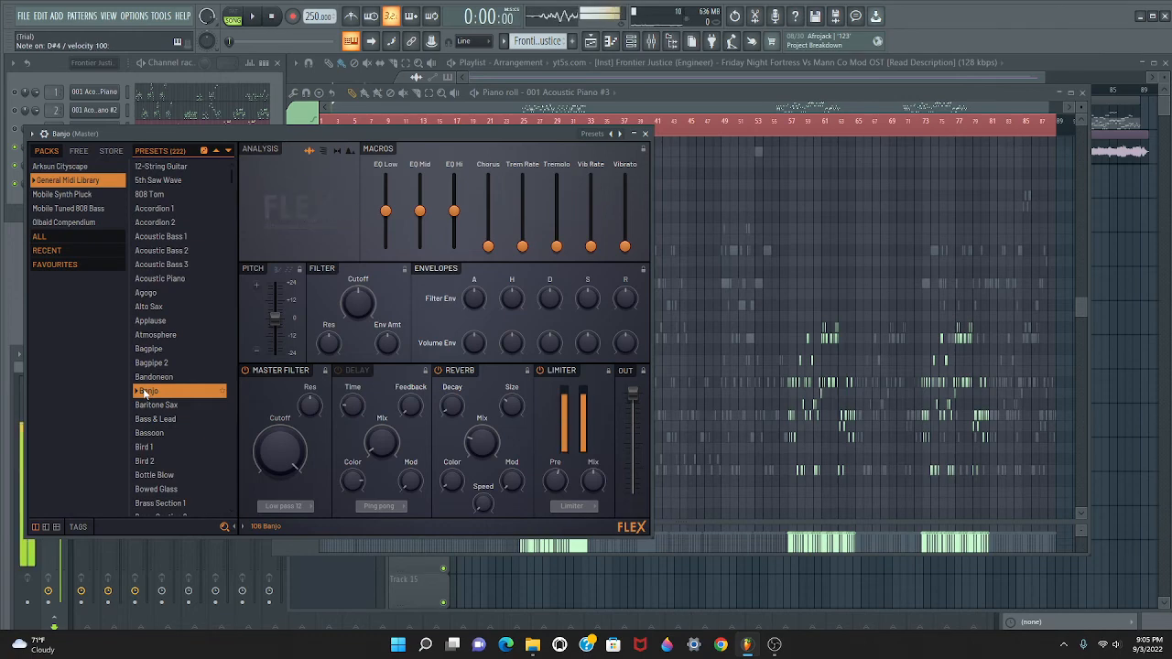
scroll(145, 394, "down", 4)
scroll(147, 391, "up", 4)
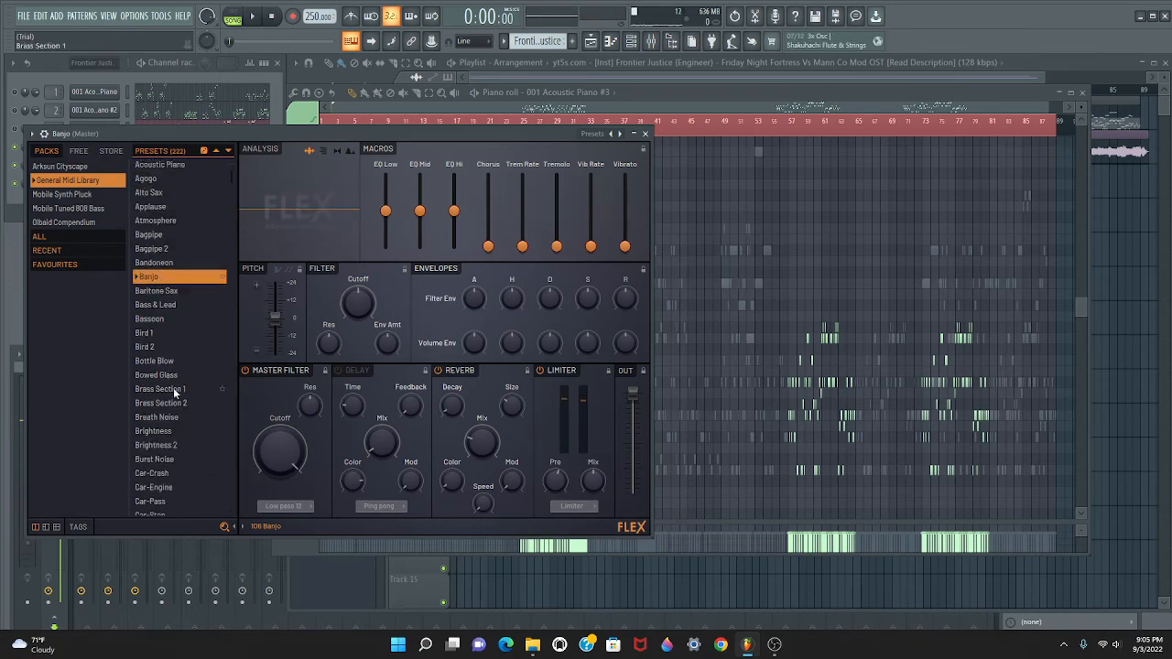
left_click(168, 167)
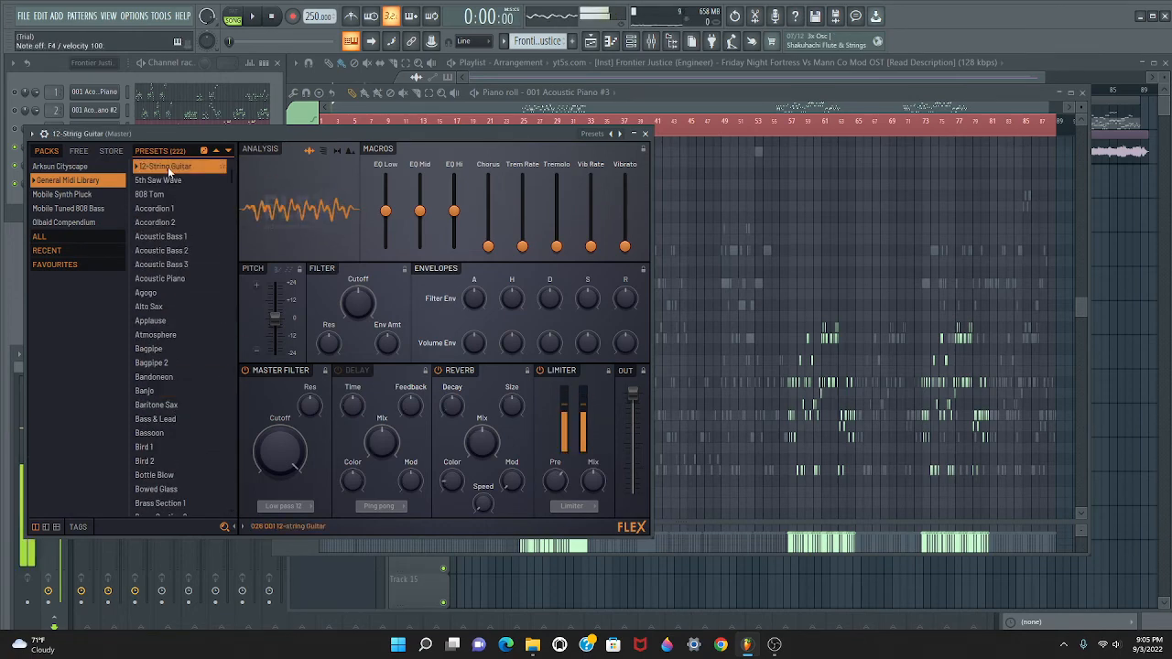
left_click(168, 181)
left_click(168, 194)
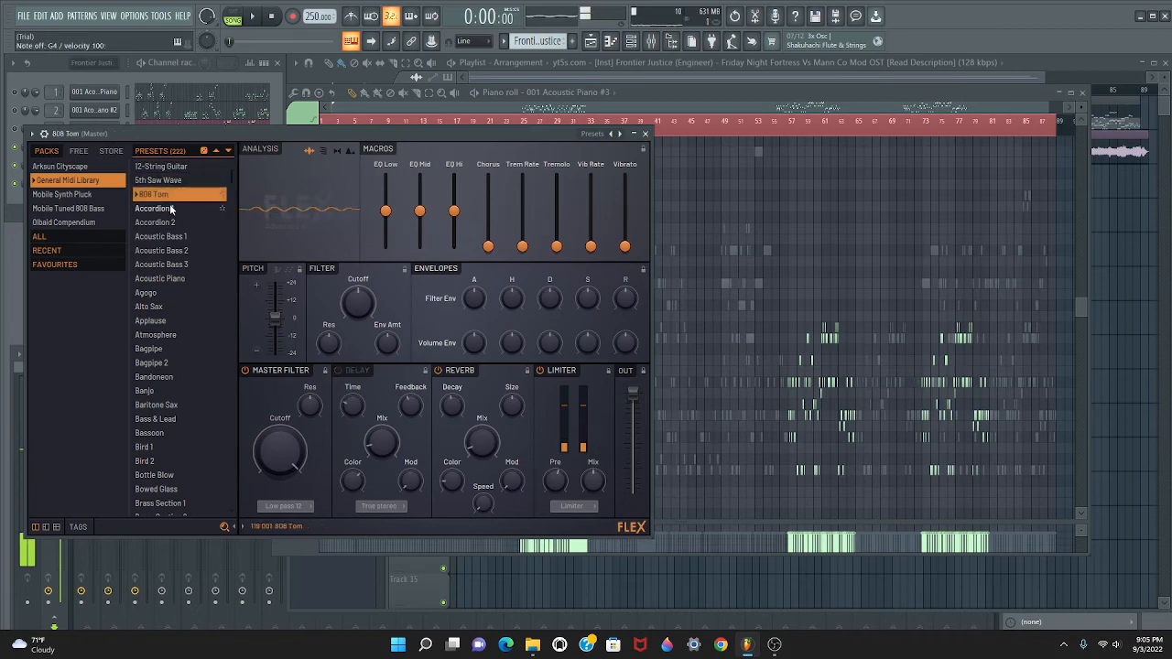
left_click(172, 209)
left_click(182, 225)
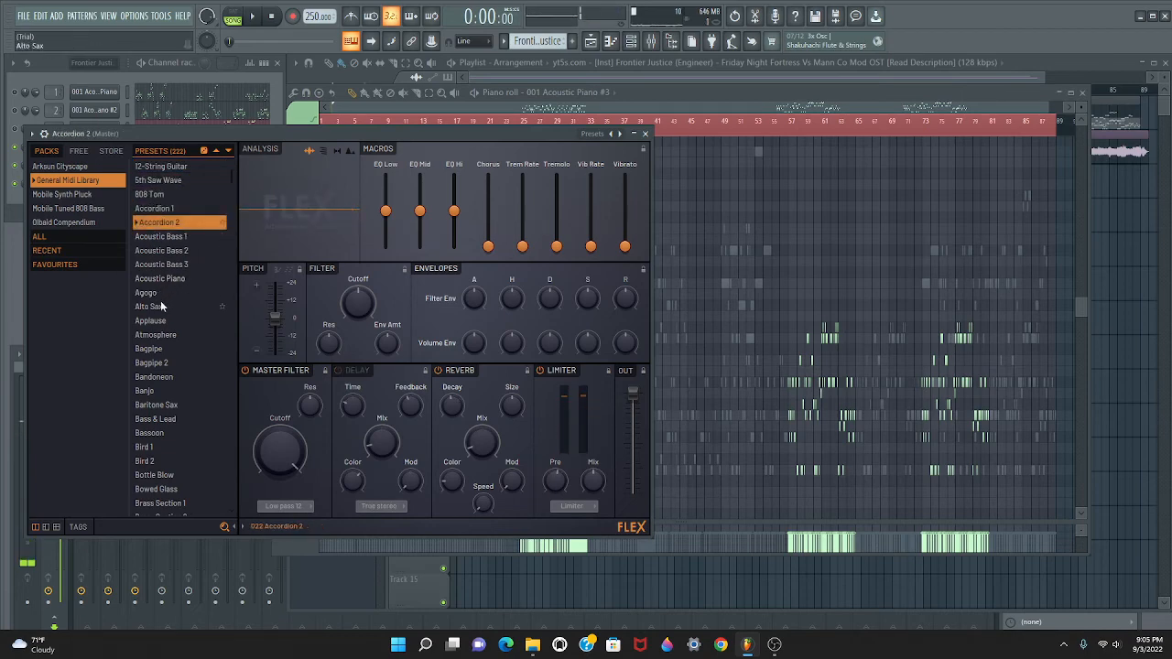
- Compare the FLEX presets from Agogo through Bagpipe 2, load Bagpipe and close the plugin window
left_click(160, 293)
left_click(177, 322)
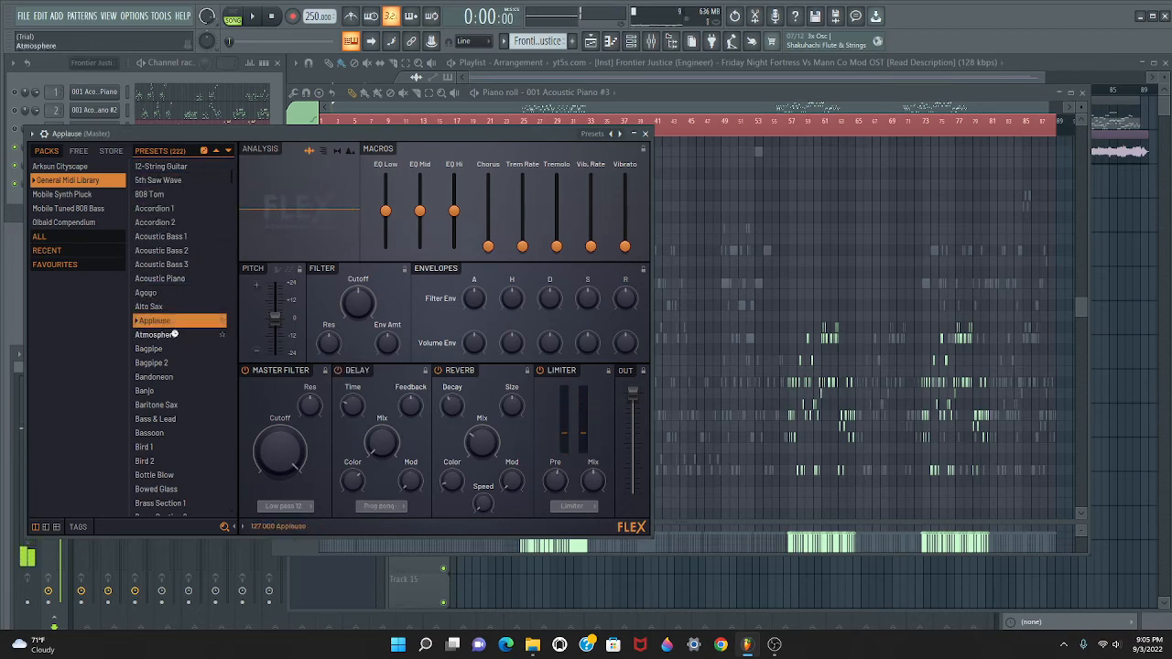
left_click(174, 335)
left_click(172, 349)
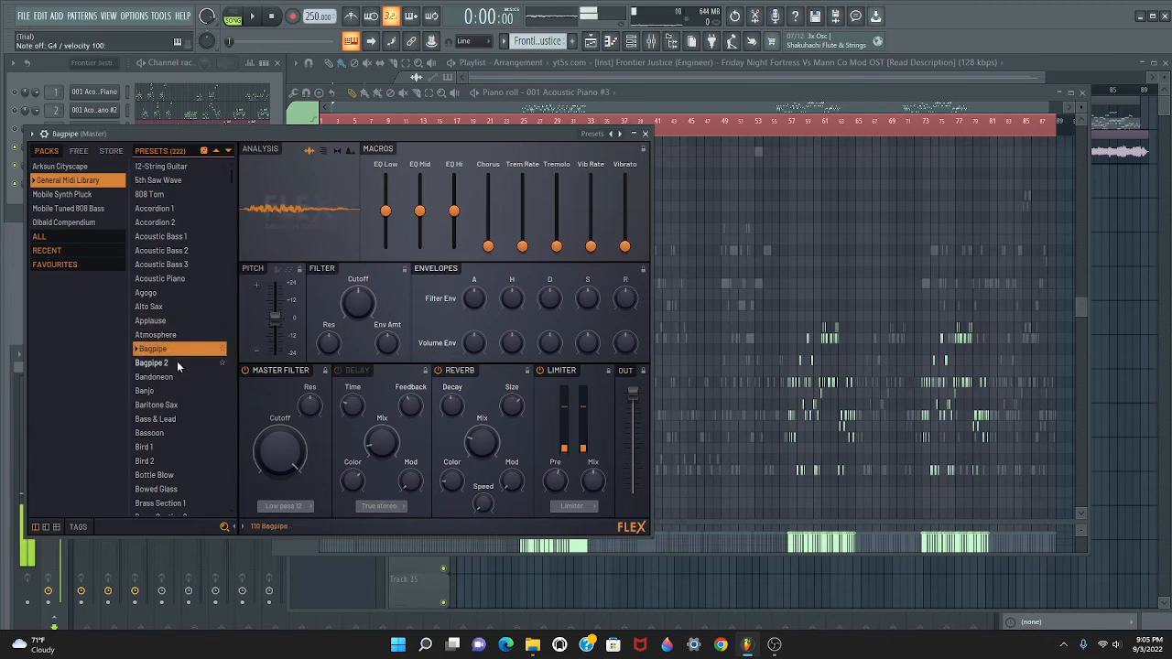
left_click(177, 364)
left_click(149, 349)
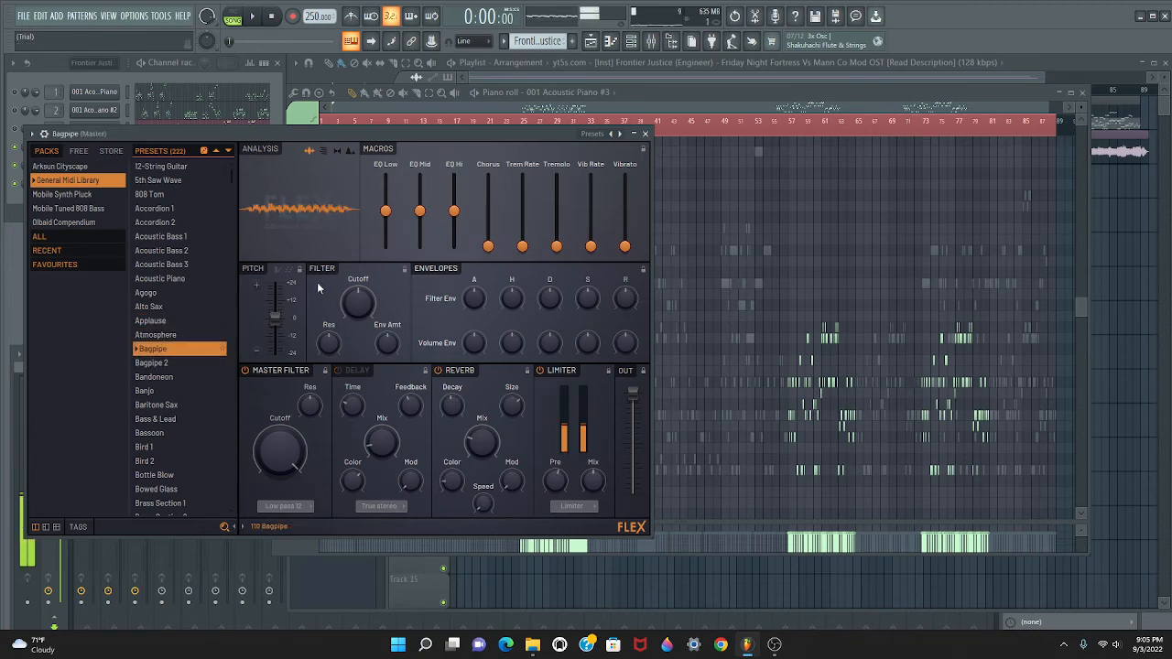
left_click(646, 134)
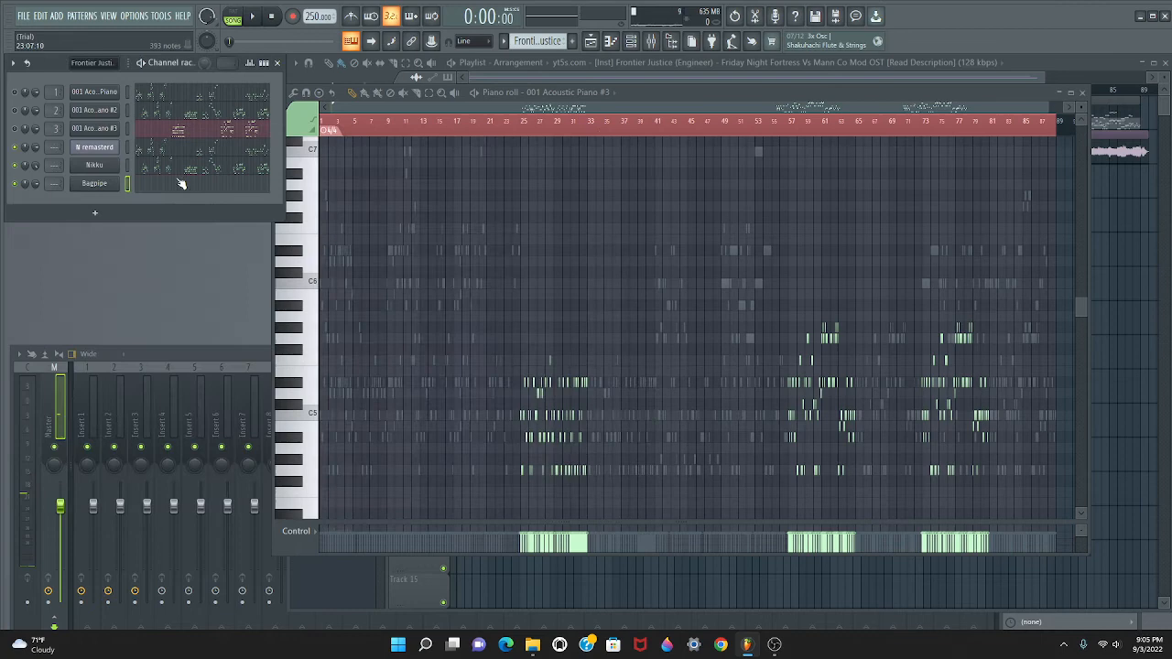
- Copy all Acoustic Piano #3 notes into the Bagpipe channel and shift them 24 bars later to line up with the originals
left_click(221, 134)
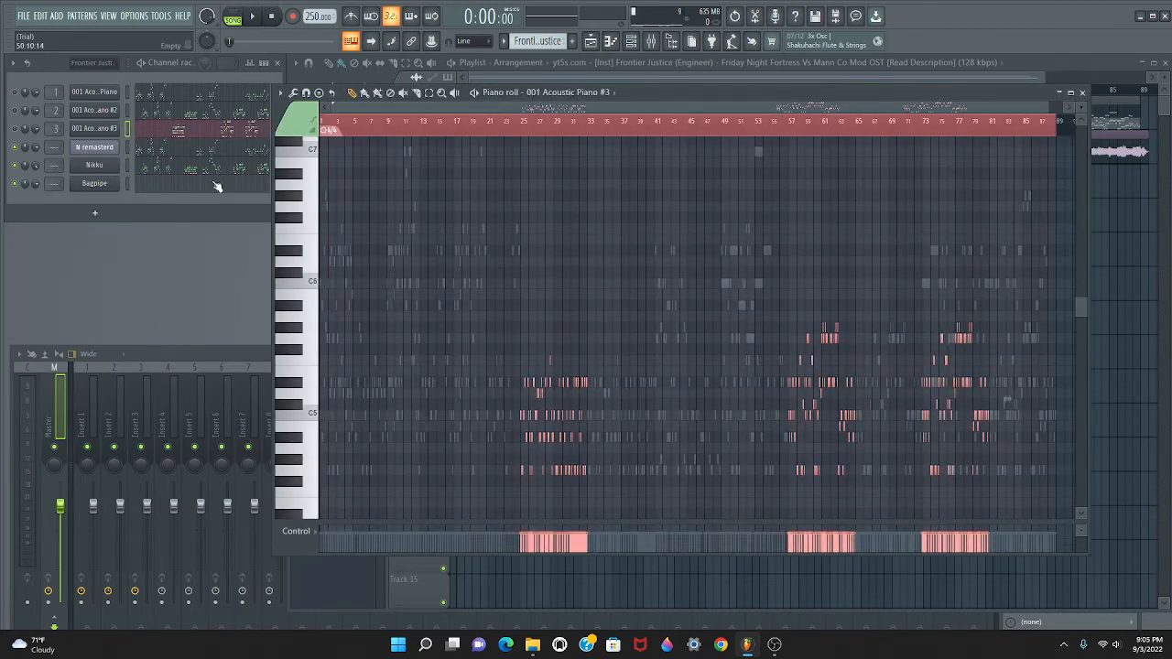
left_click(217, 187)
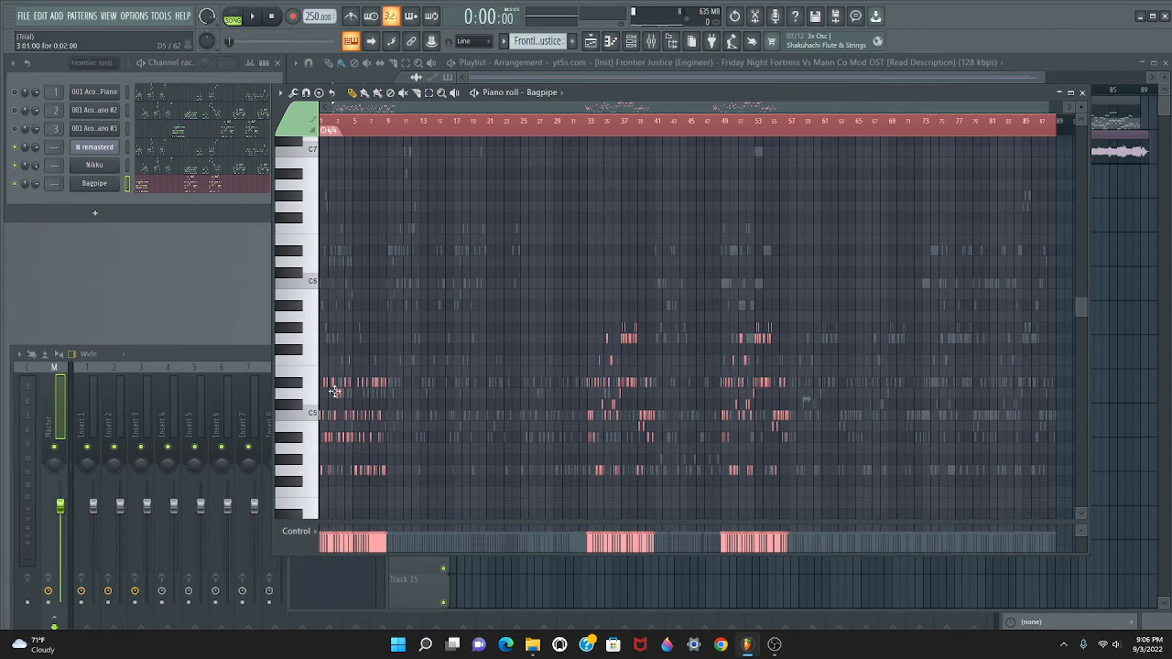
left_click_drag(334, 392, 537, 397)
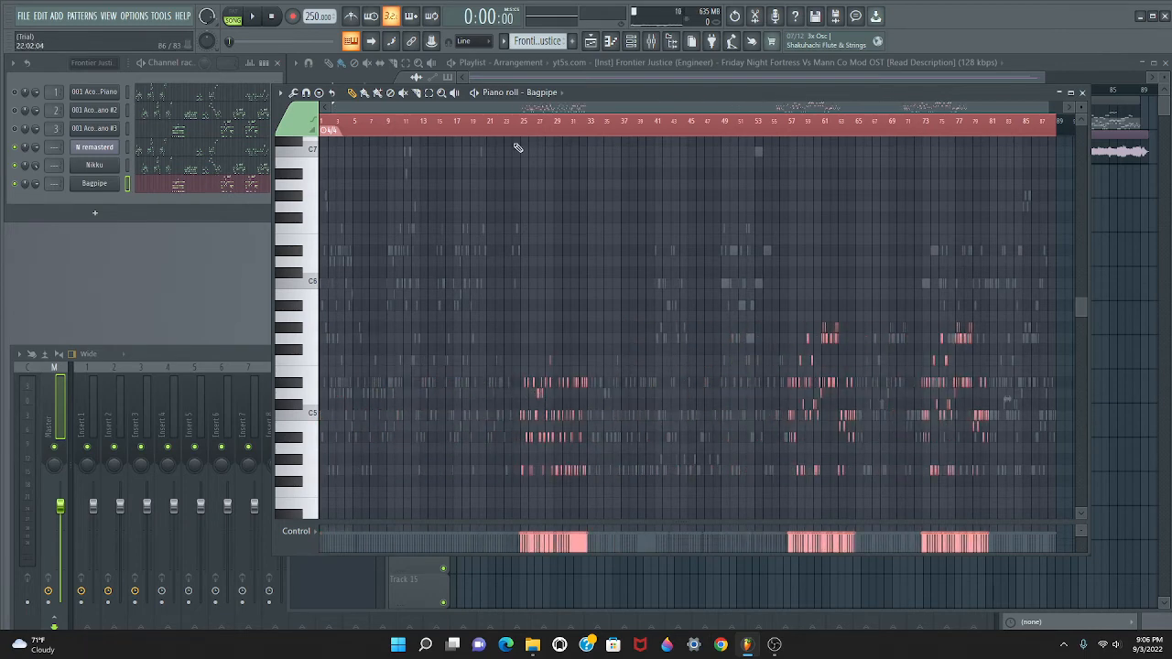
- Play the song from about bar 23 and set the Bagpipe channel's volume to 69%
left_click(506, 121)
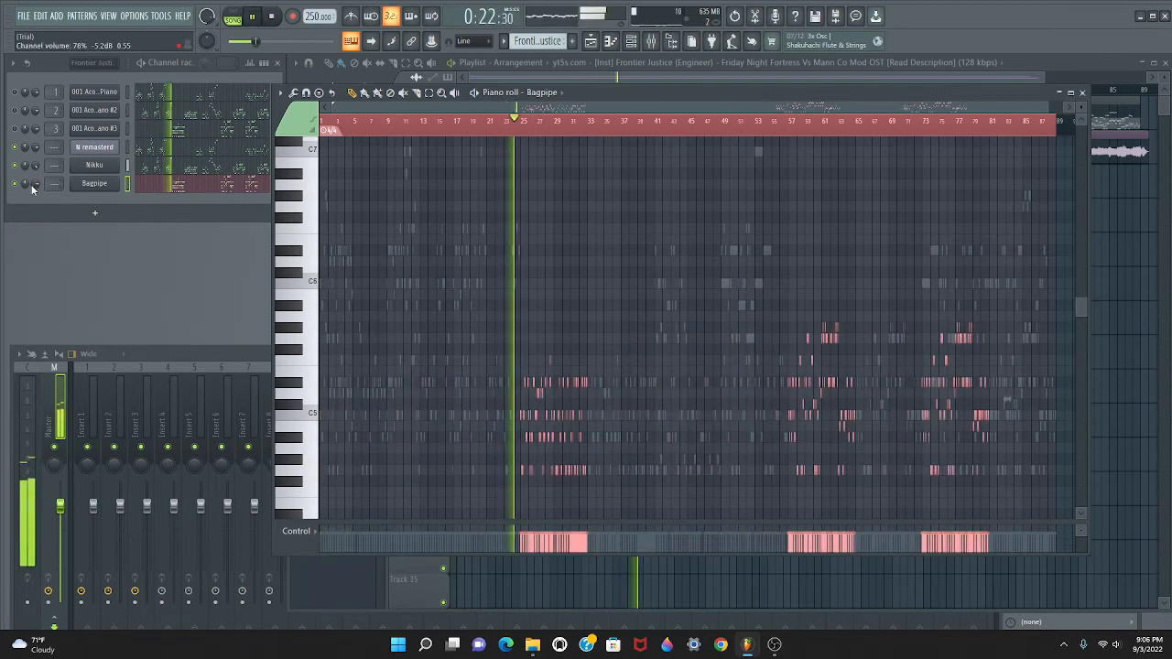
left_click_drag(34, 184, 33, 175)
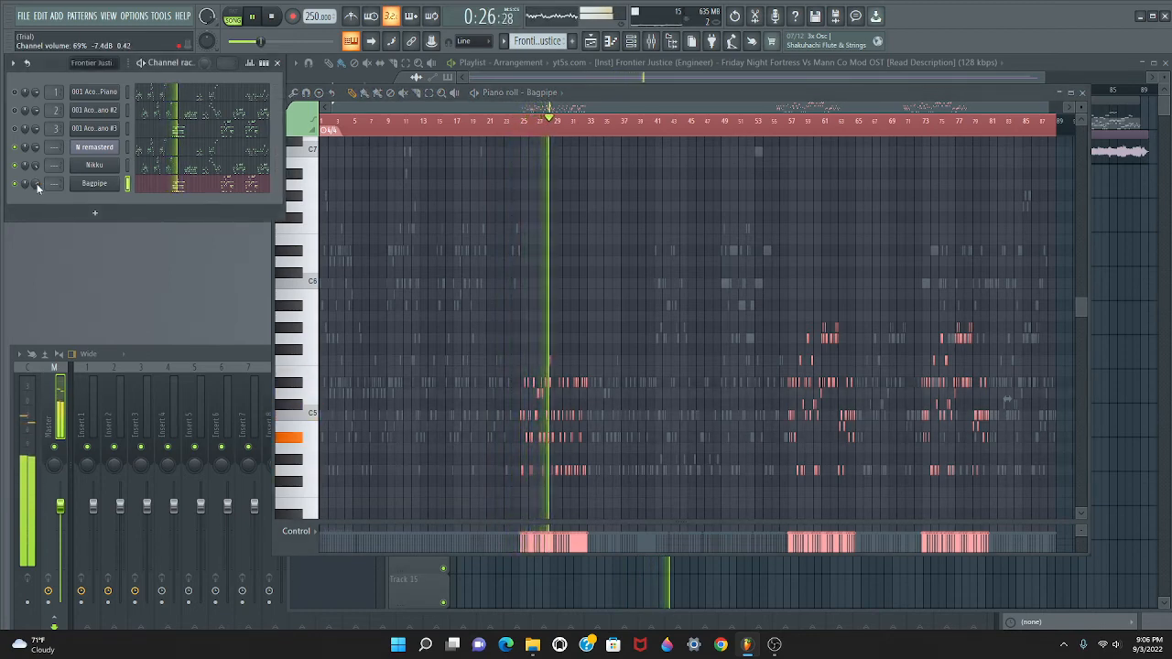
key("space")
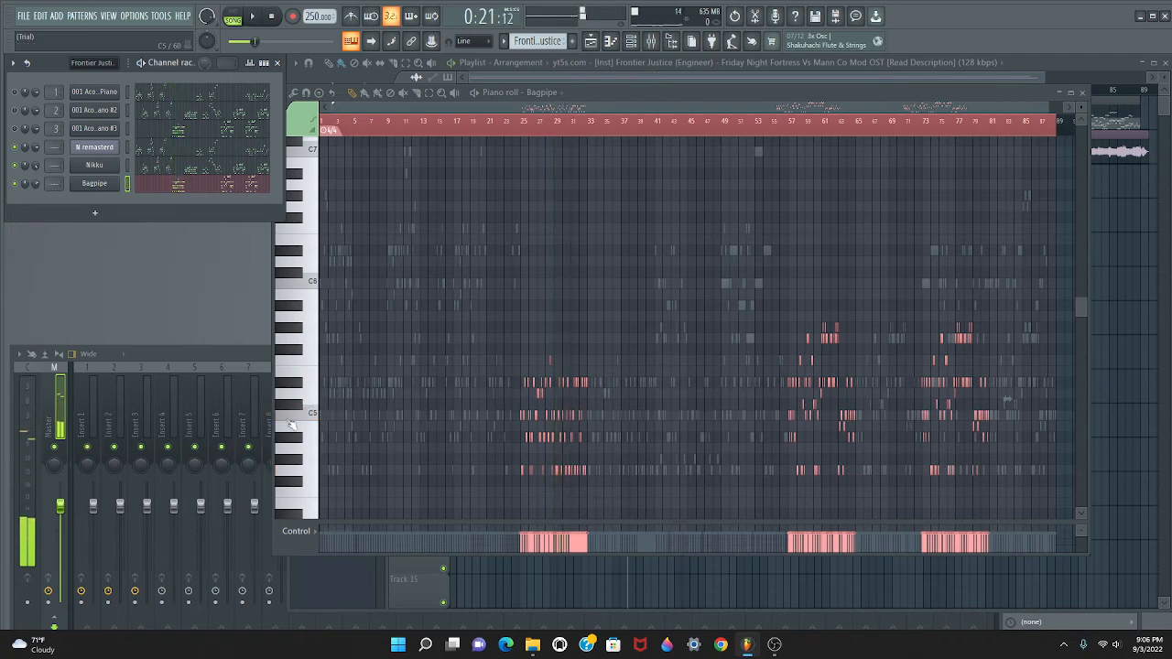
- Audition the Bagpipe sound on several piano roll keys below C5 and up around C6
left_click(310, 478)
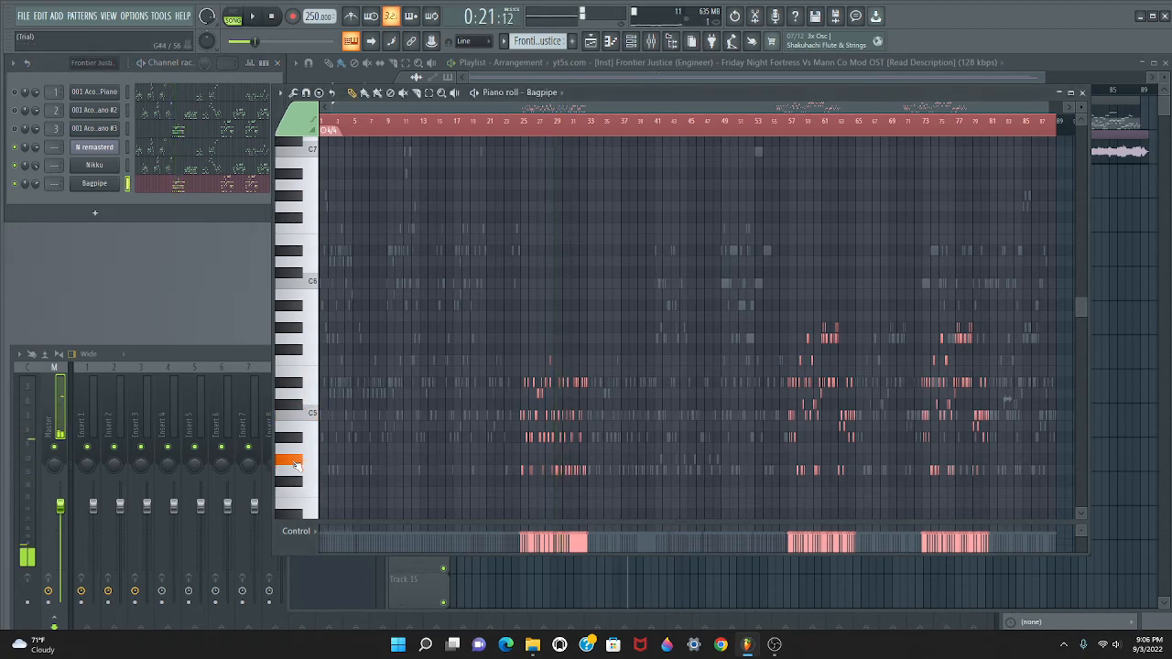
left_click(309, 428)
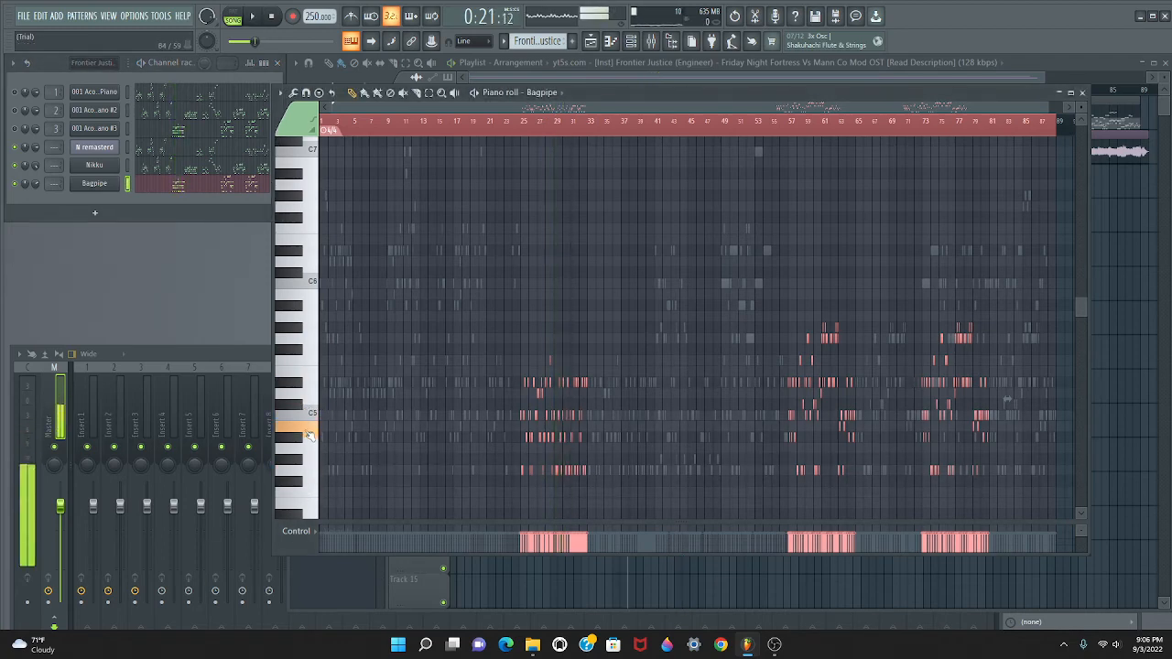
left_click(308, 470)
left_click(308, 447)
left_click(312, 433)
left_click_drag(314, 335, 313, 242)
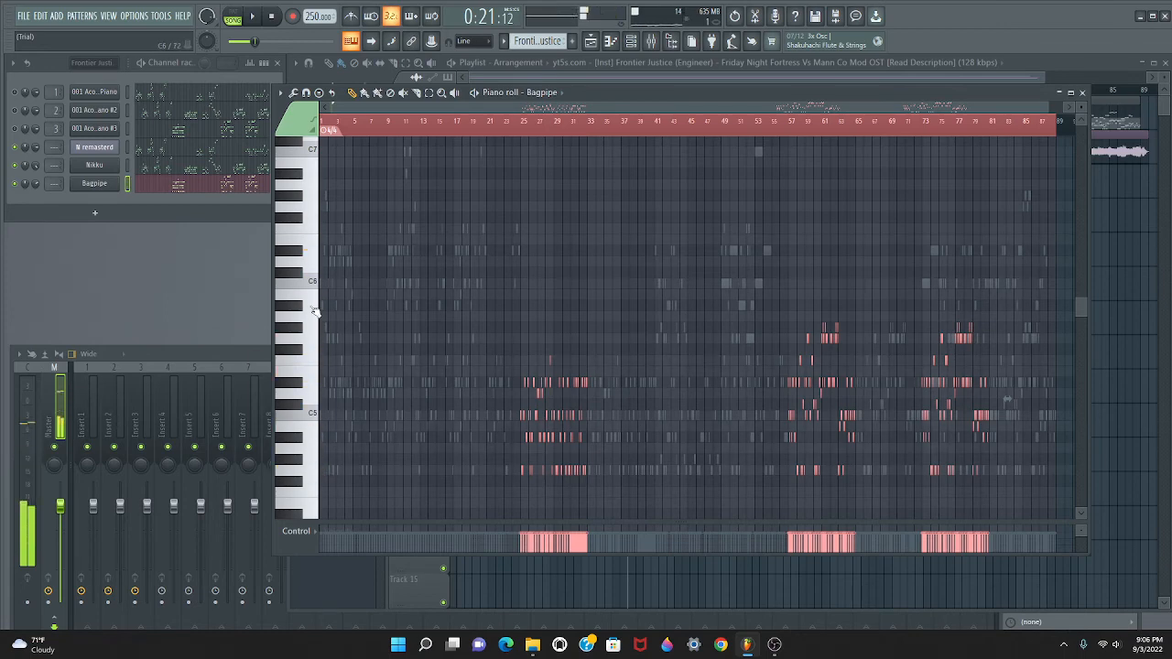
- Replace the Bagpipe channel's FLEX preset with Banjo, close the plugin window and play the song to hear it
scroll(317, 316, "down", 3)
left_click(95, 184)
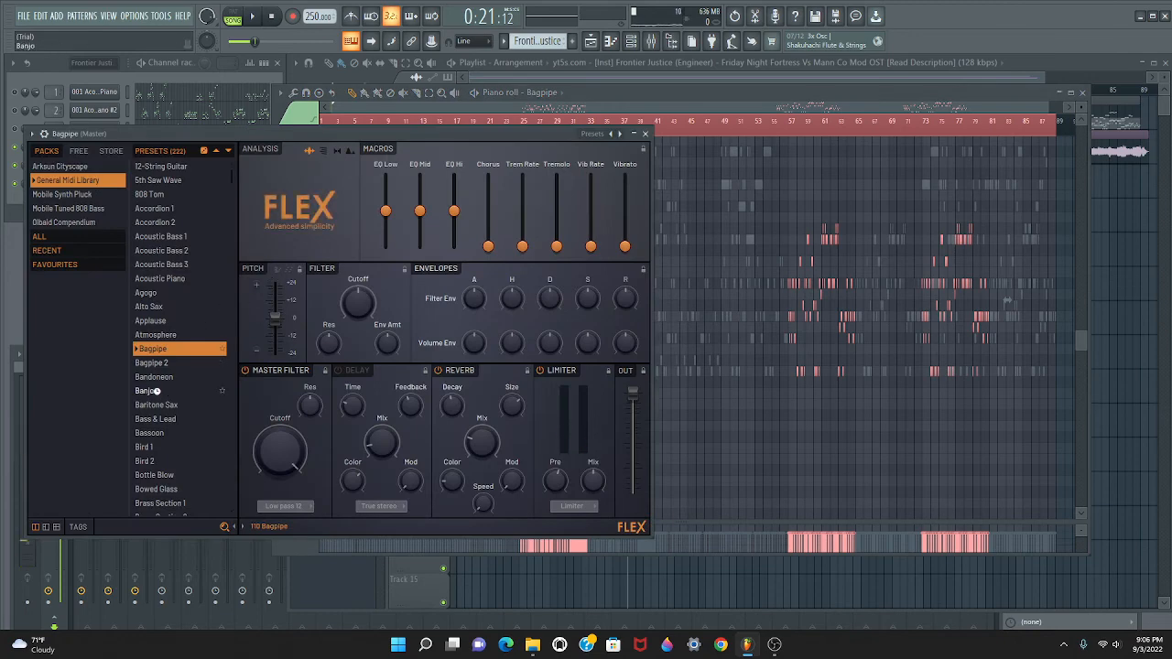
left_click(147, 391)
left_click(645, 134)
key("space")
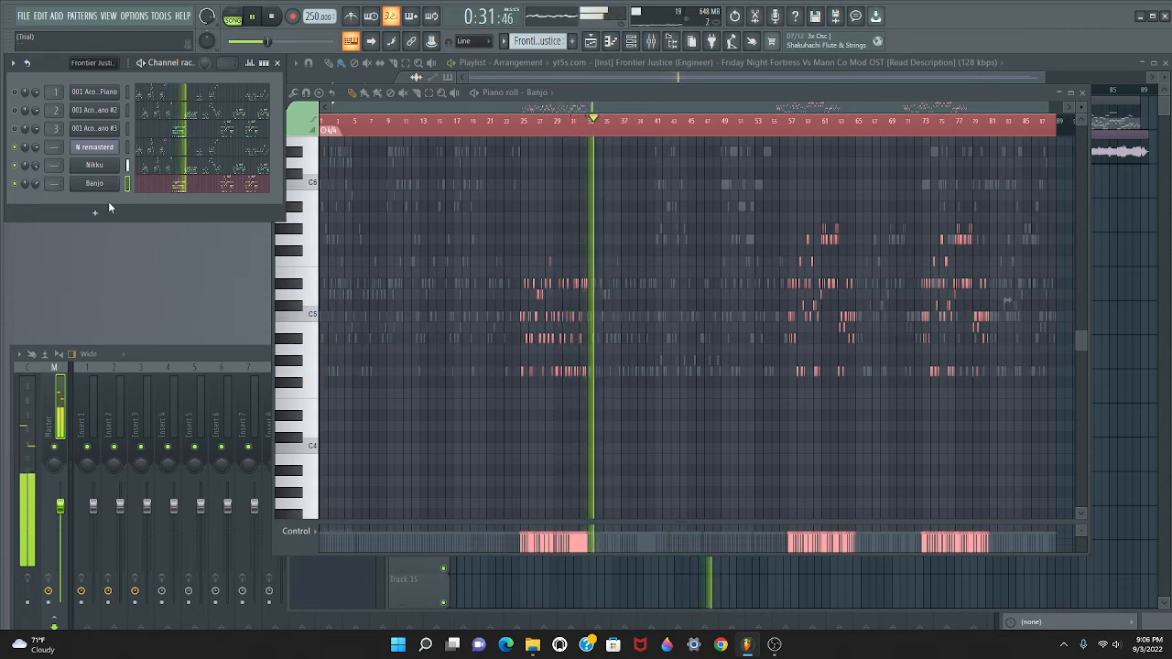
key("space")
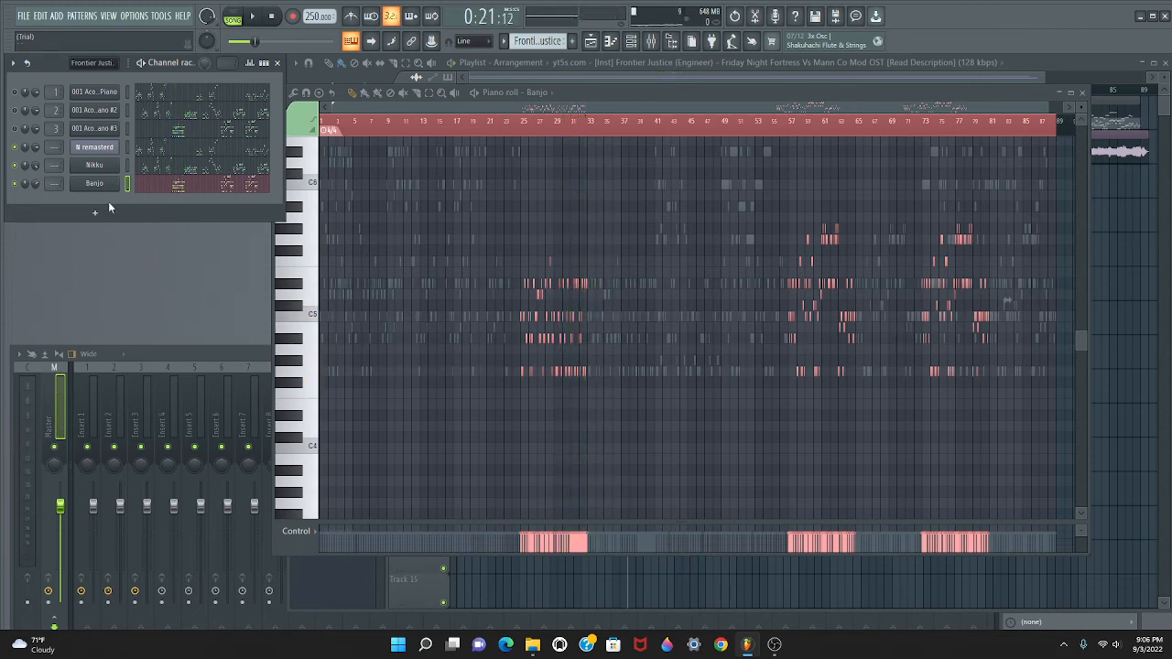
- Audition N remasterd's upper marker keys and inspect its notes around bars 9 to 12, closing the piano roll when done
left_click(162, 148)
scroll(302, 293, "up", 3)
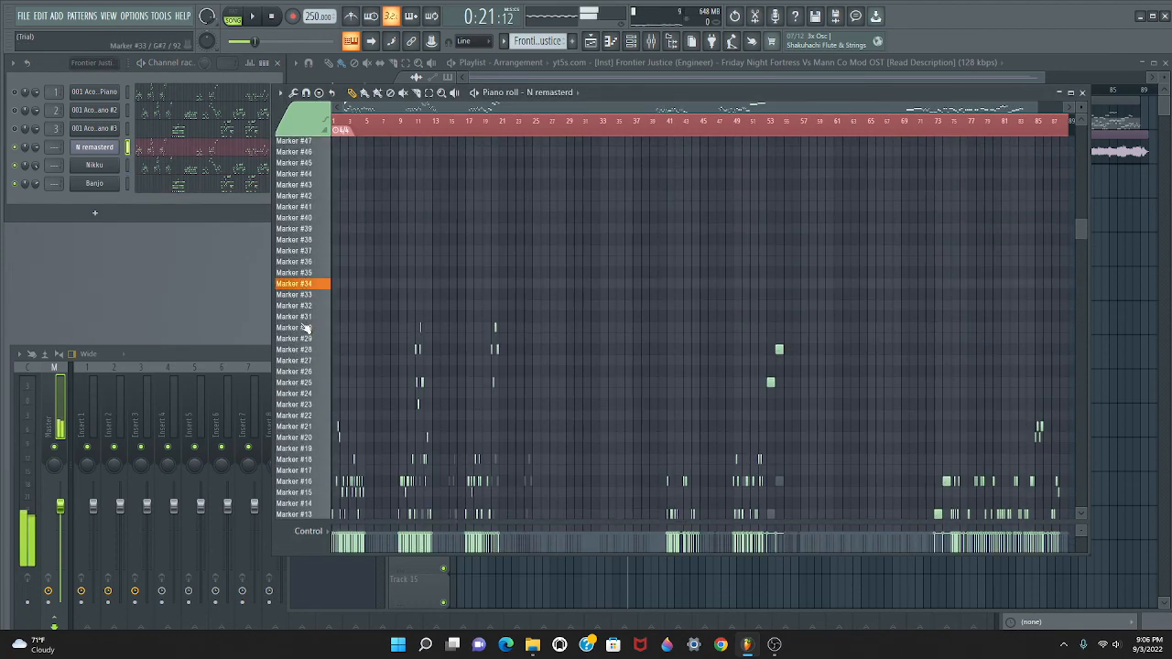
left_click_drag(306, 327, 308, 350)
left_click(449, 240)
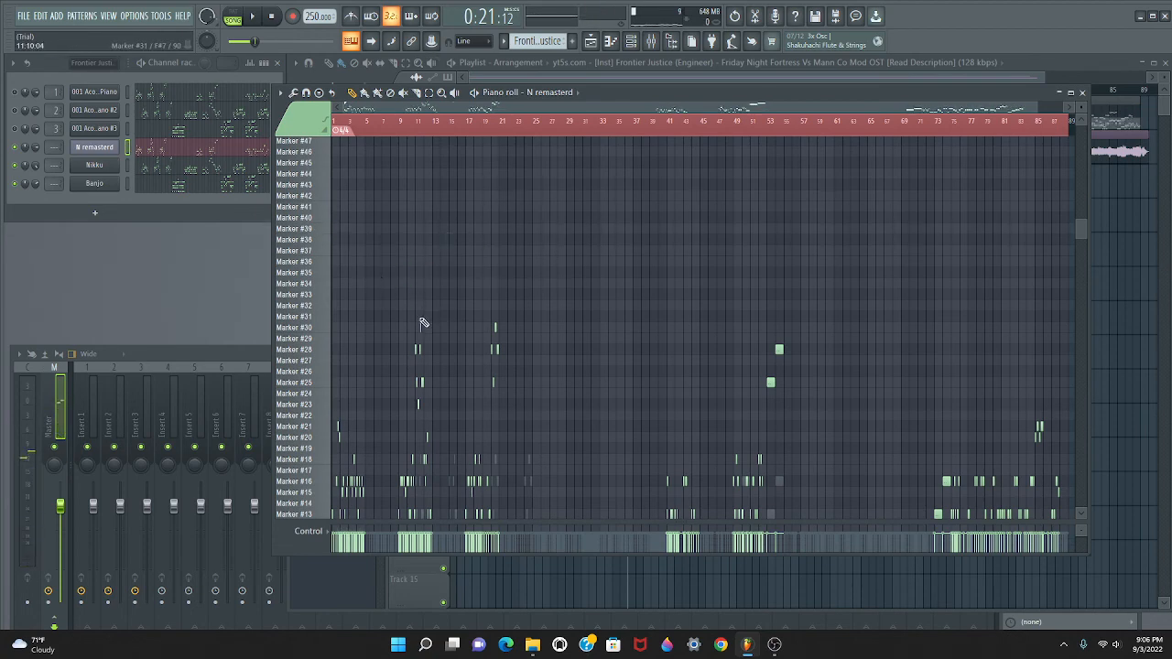
scroll(423, 323, "down", 5)
mouse_move(379, 157)
left_mouse_down()
mouse_move(429, 225)
mouse_move(439, 332)
left_mouse_up()
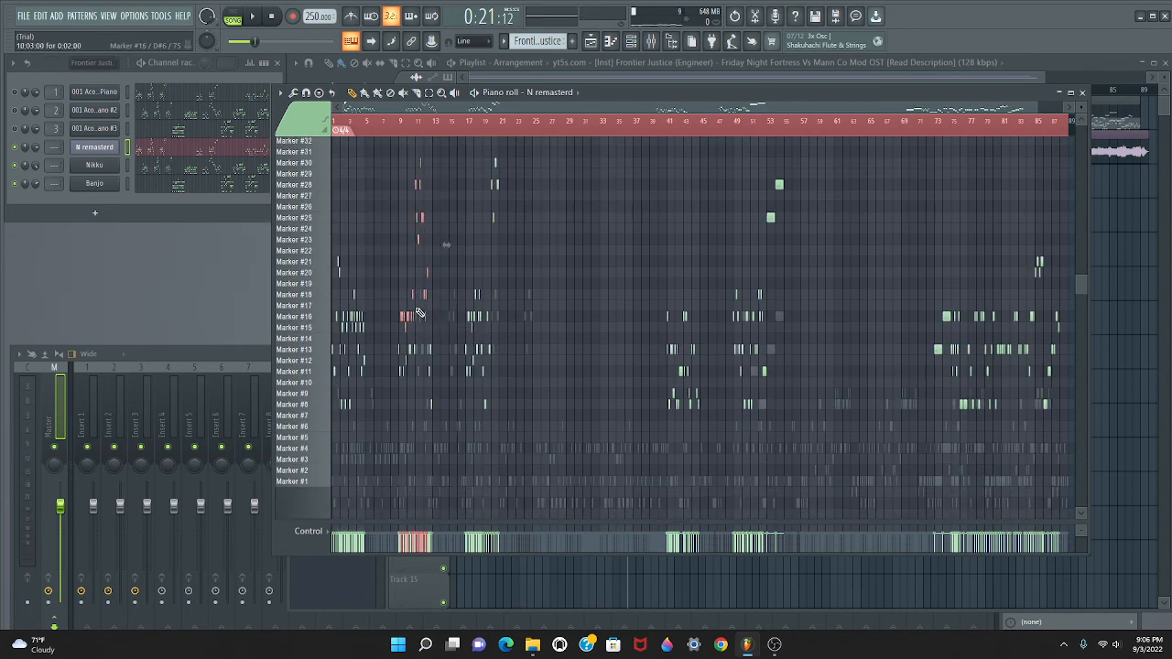
left_click(575, 304)
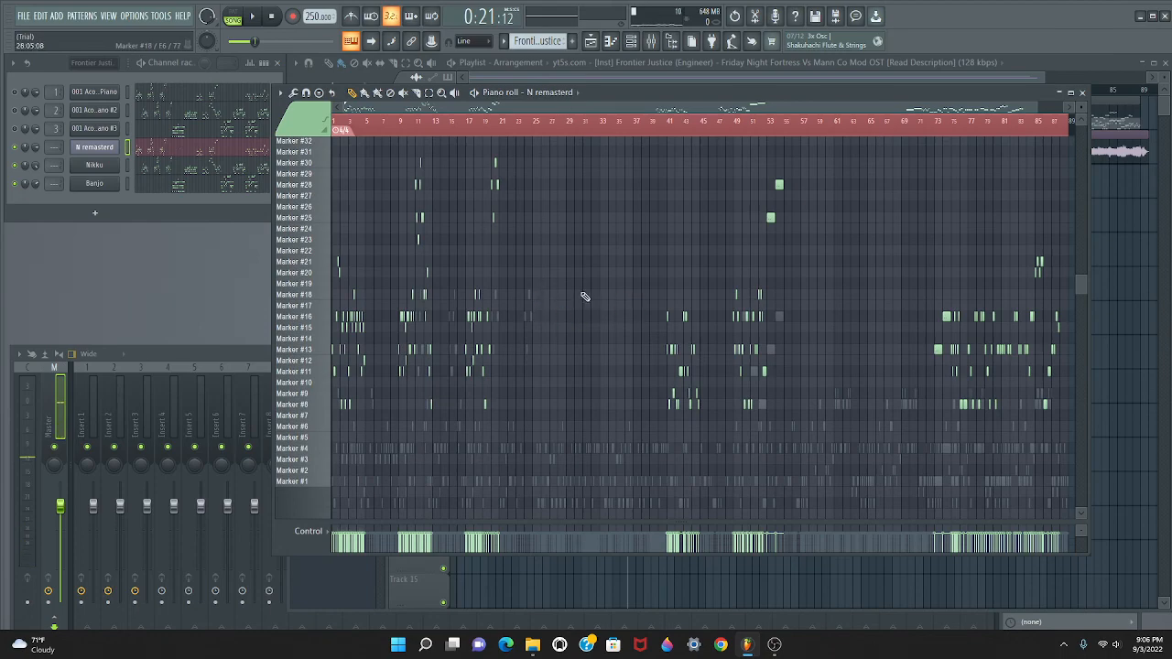
left_click_drag(716, 98, 625, 265)
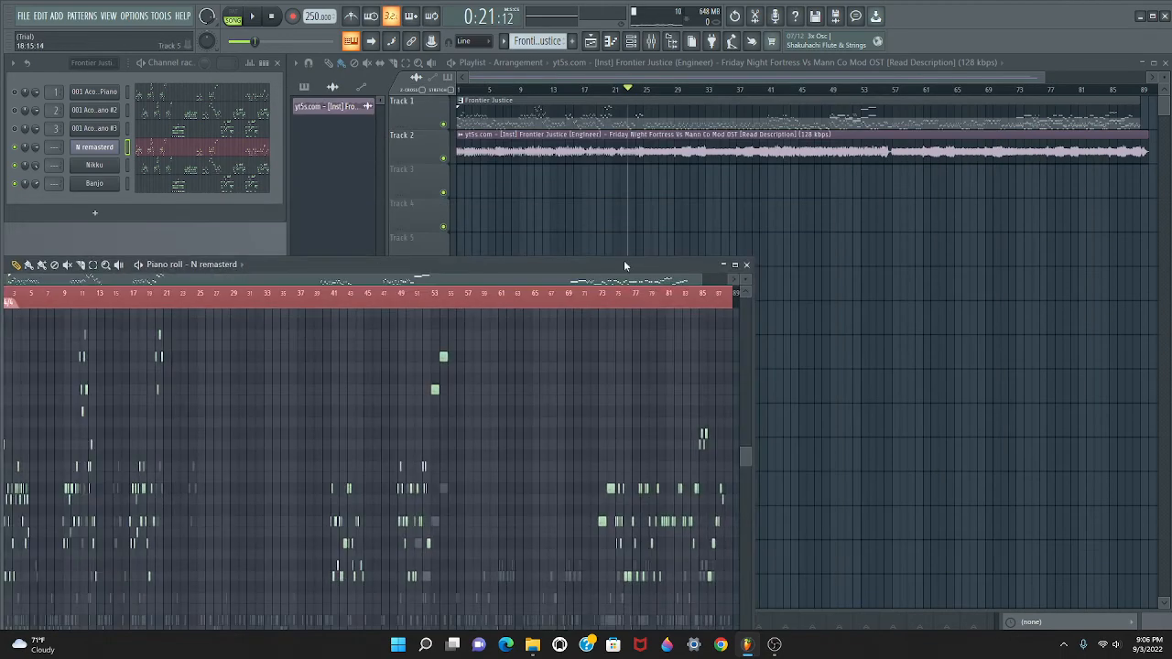
left_click(746, 265)
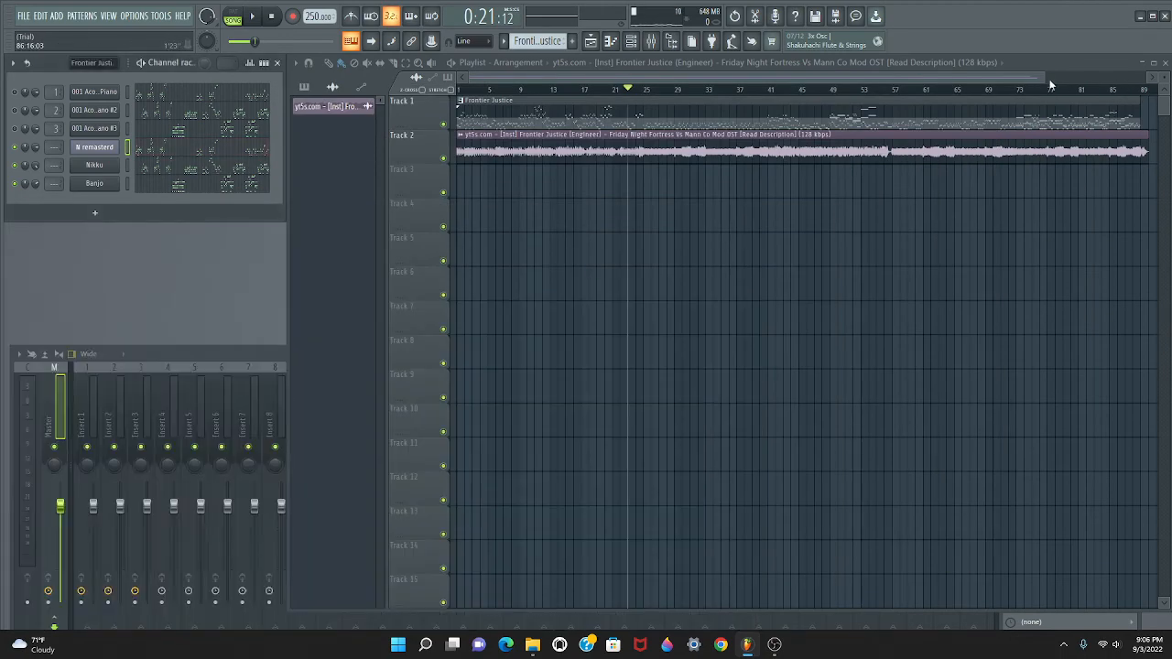
left_click_drag(1046, 79, 1049, 161)
left_click_drag(1048, 76, 515, 77)
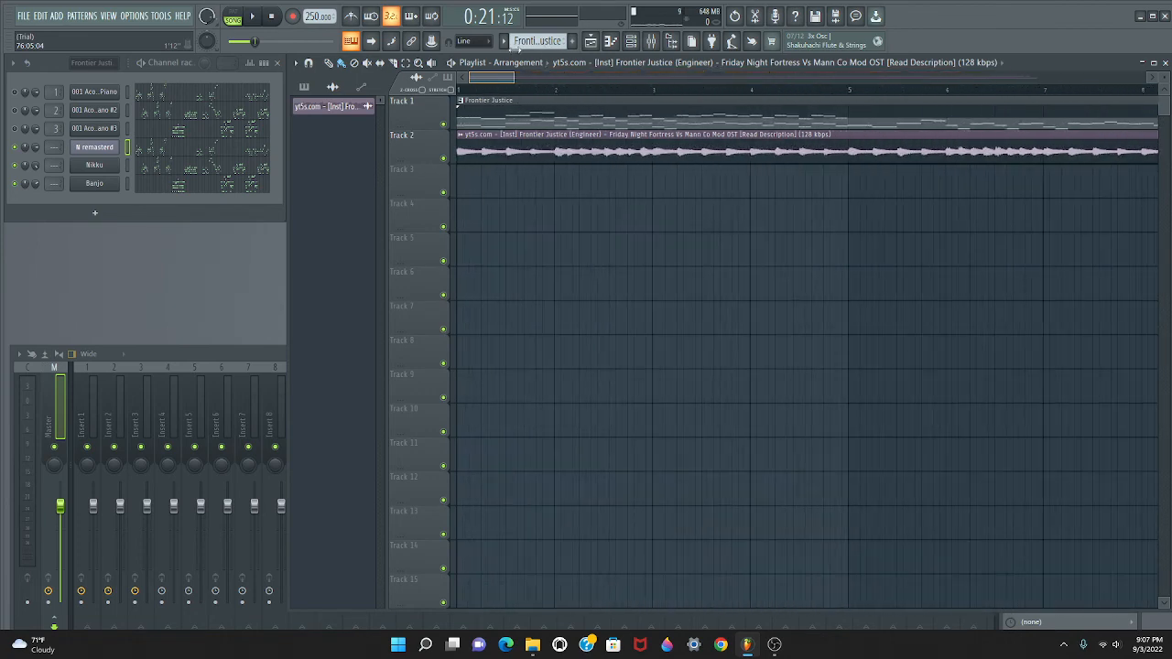
left_click(620, 225)
right_click(712, 223)
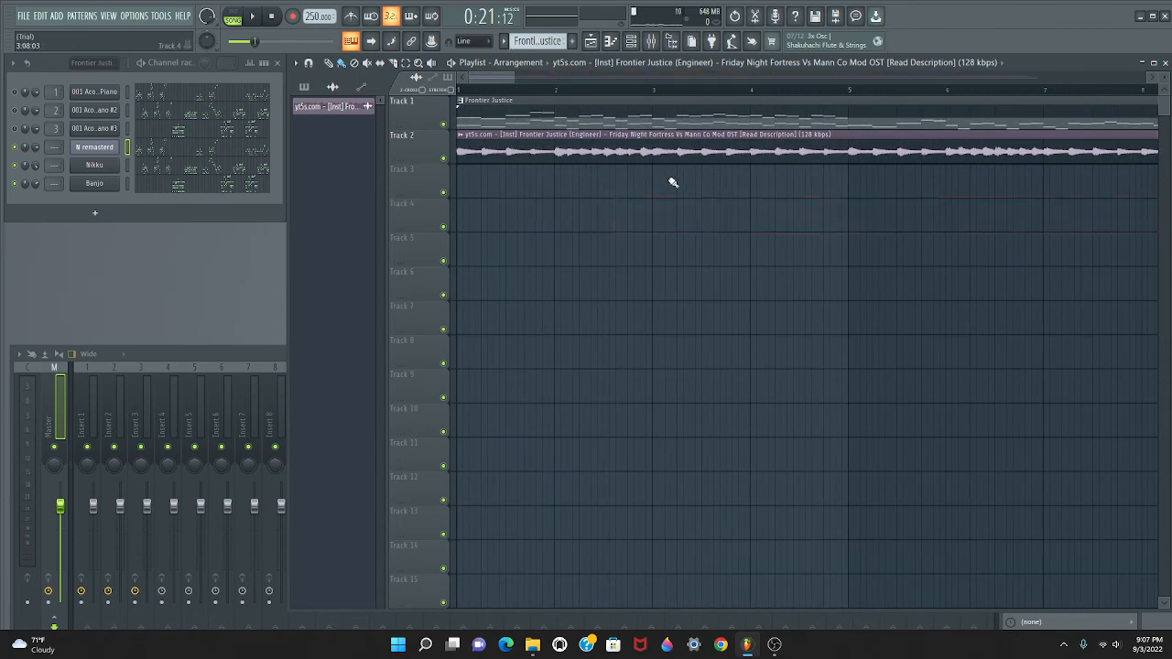
left_click_drag(512, 78, 817, 107)
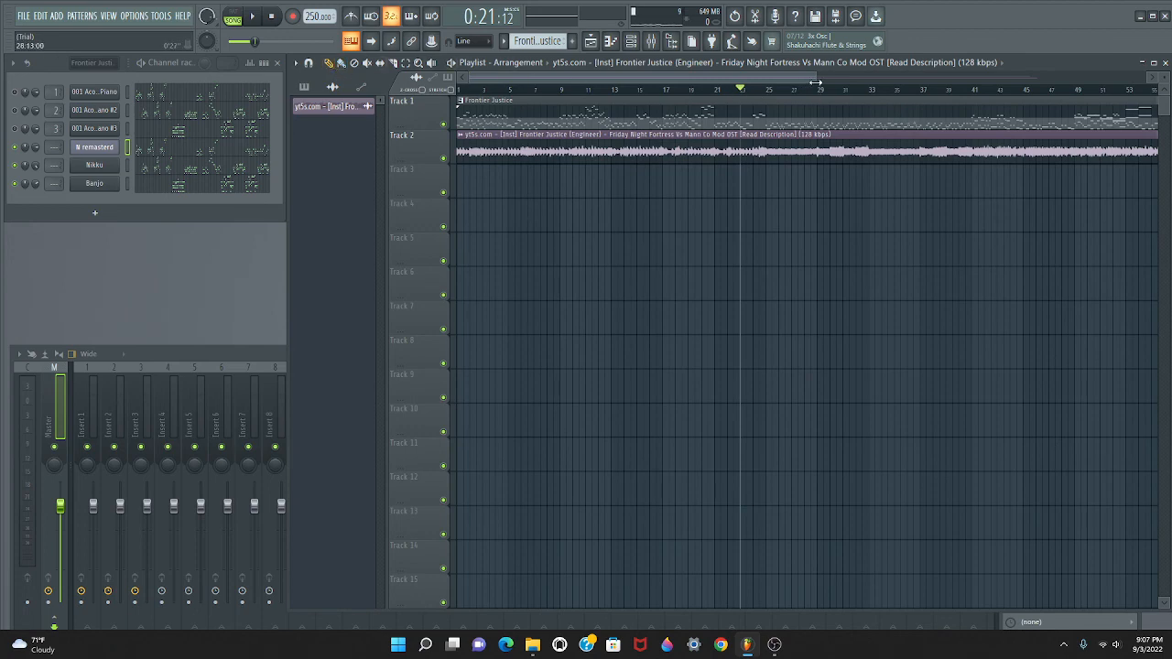
left_click_drag(822, 76, 1062, 103)
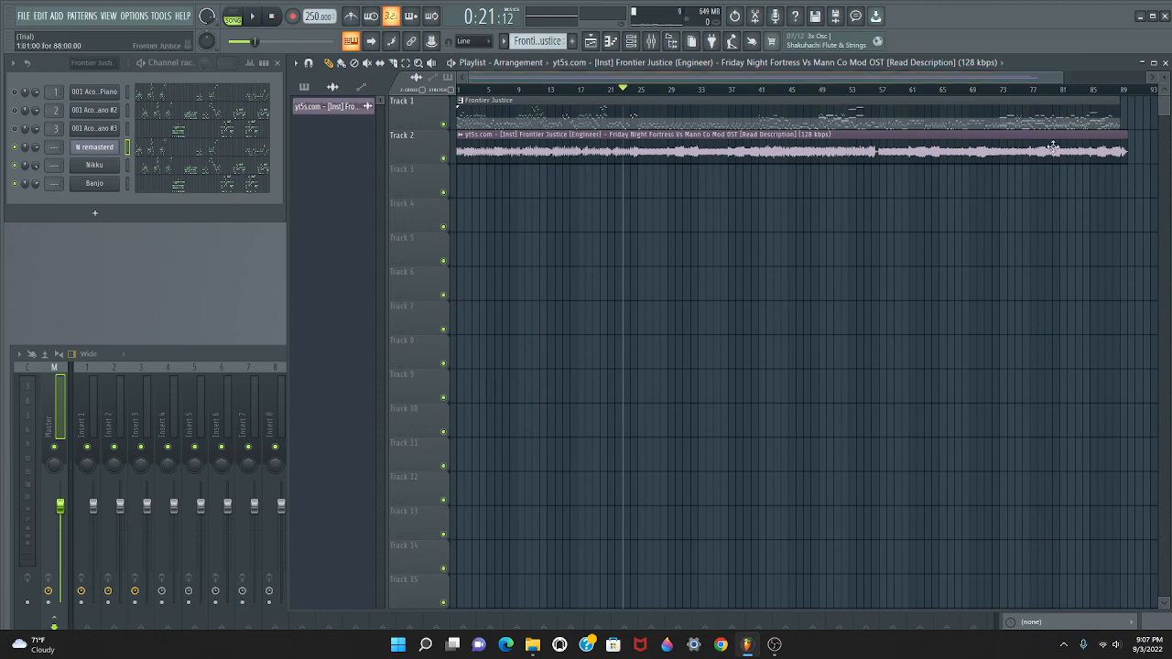